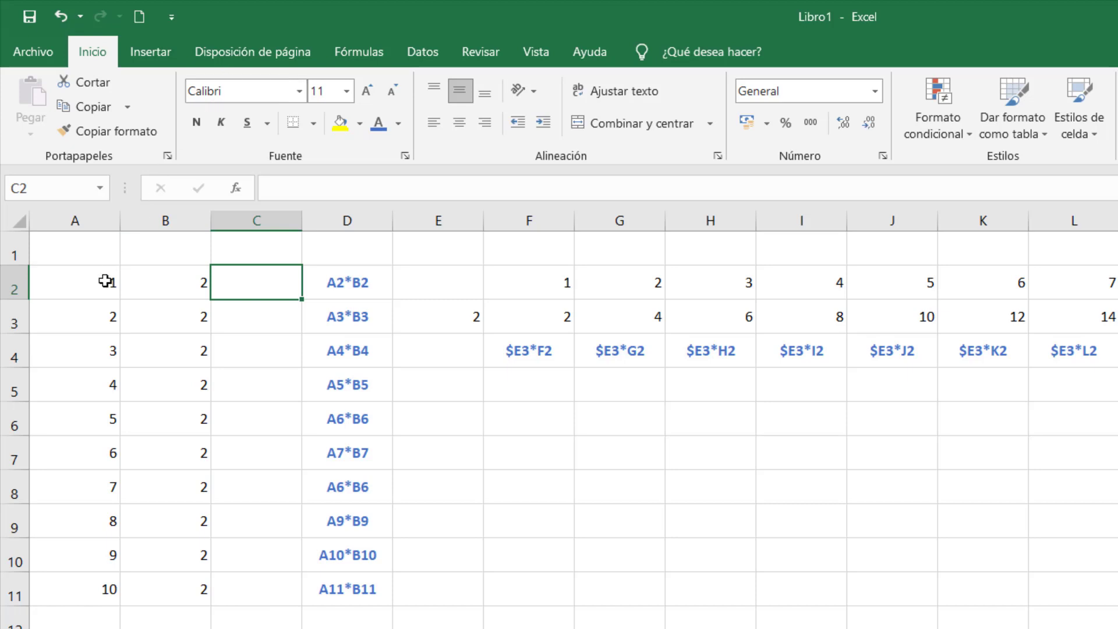
Fill the consecutive numbers 1 to 10 down cells A2 to A11
click(95, 287)
click(90, 309)
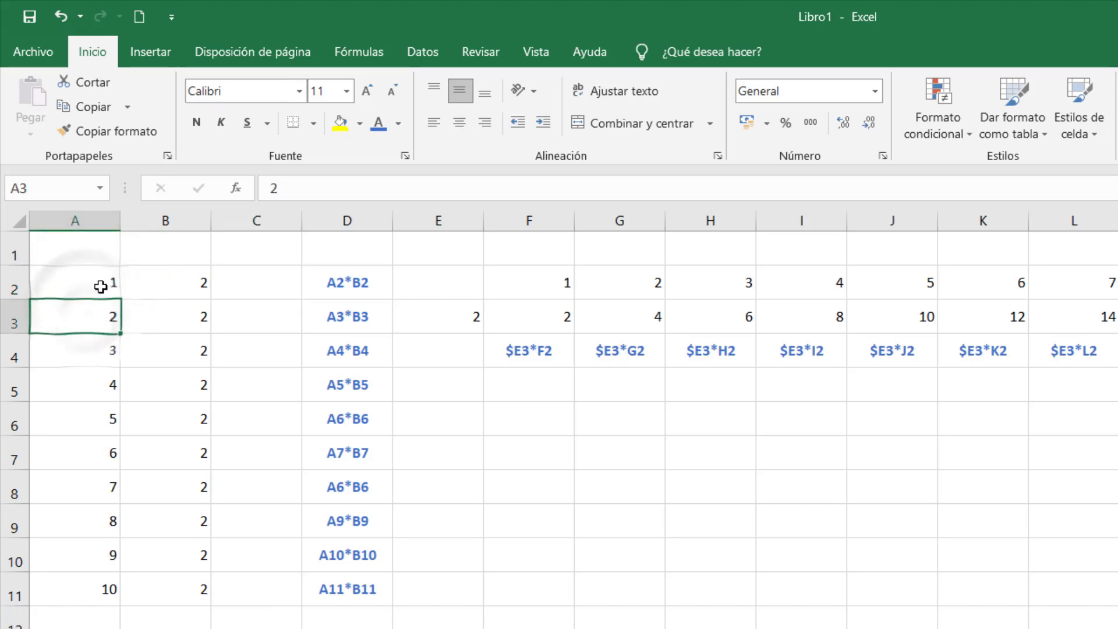
drag(92, 283, 114, 593)
click(75, 282)
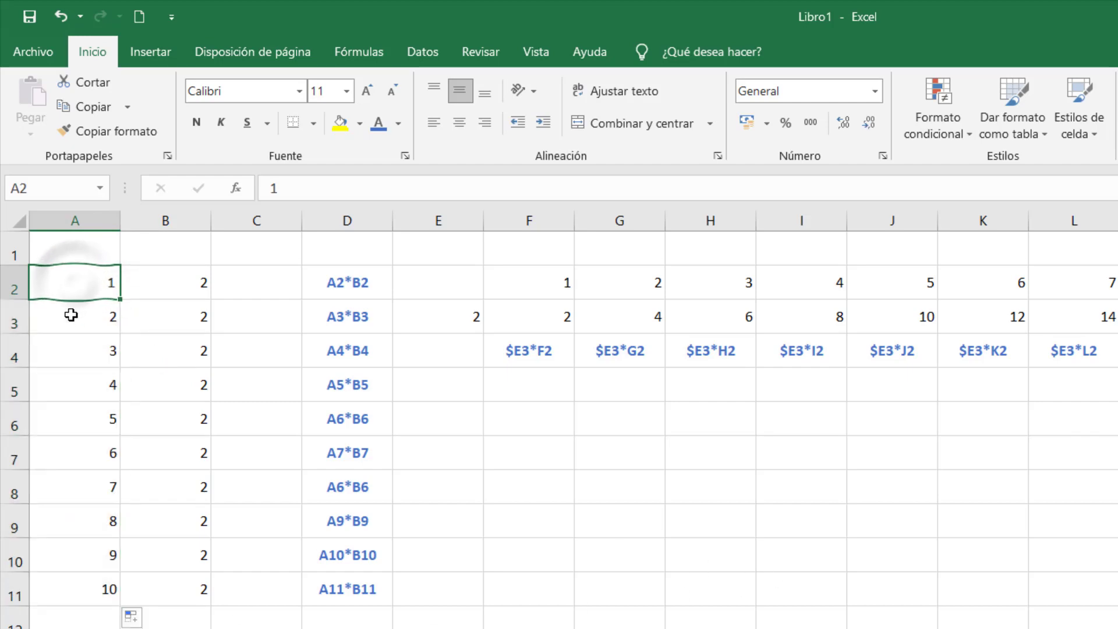
Enter a formula in C2 that multiplies the two values beside it, =A2*B2
click(268, 285)
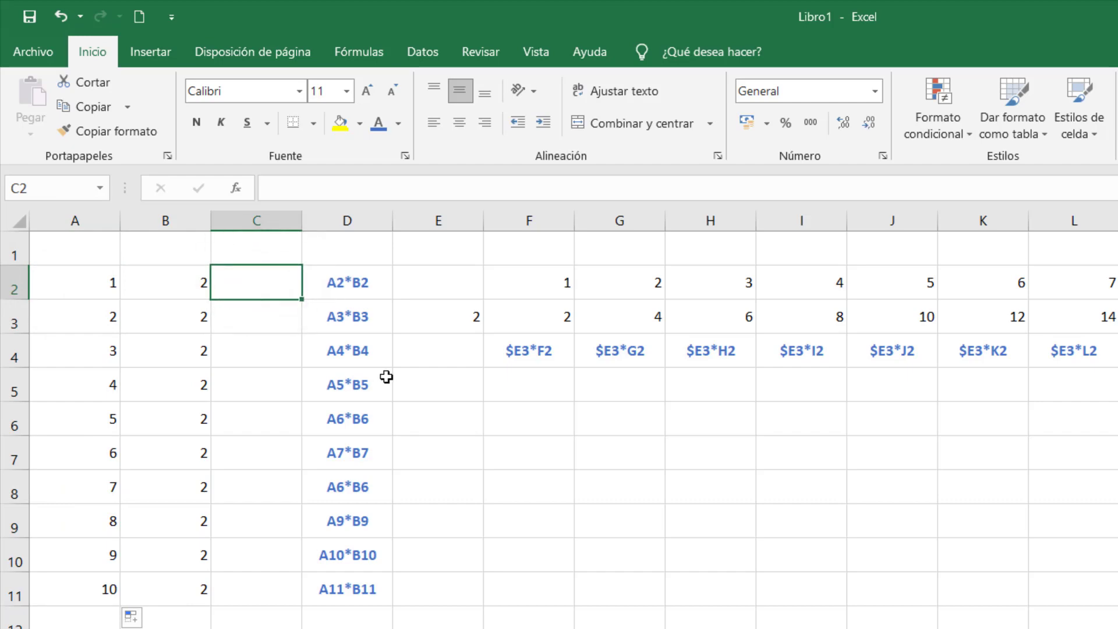
text(=)
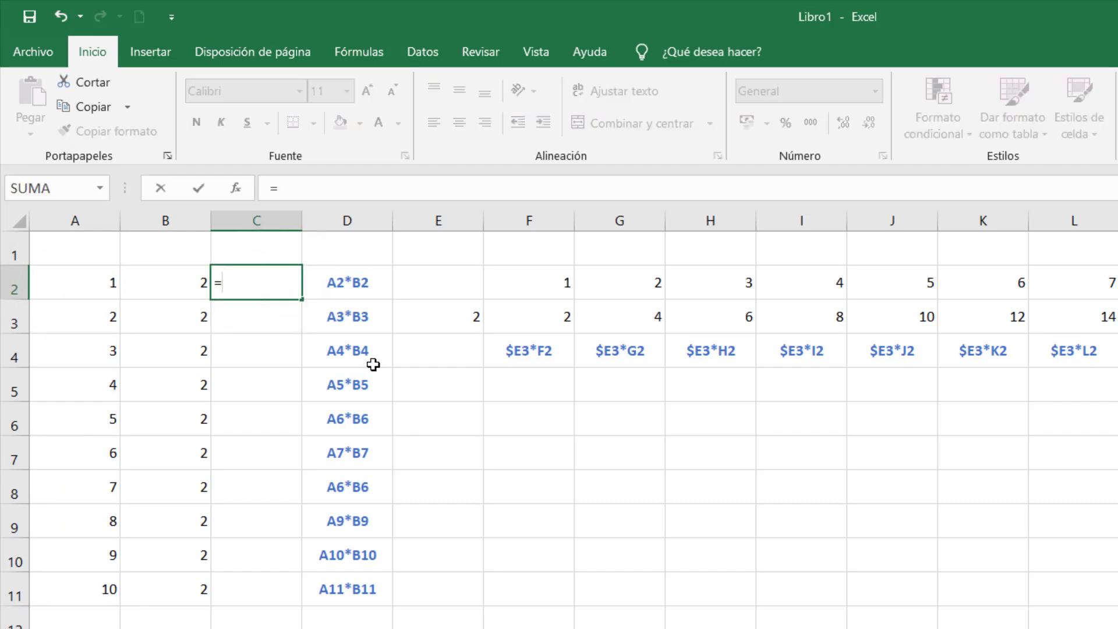
click(96, 284)
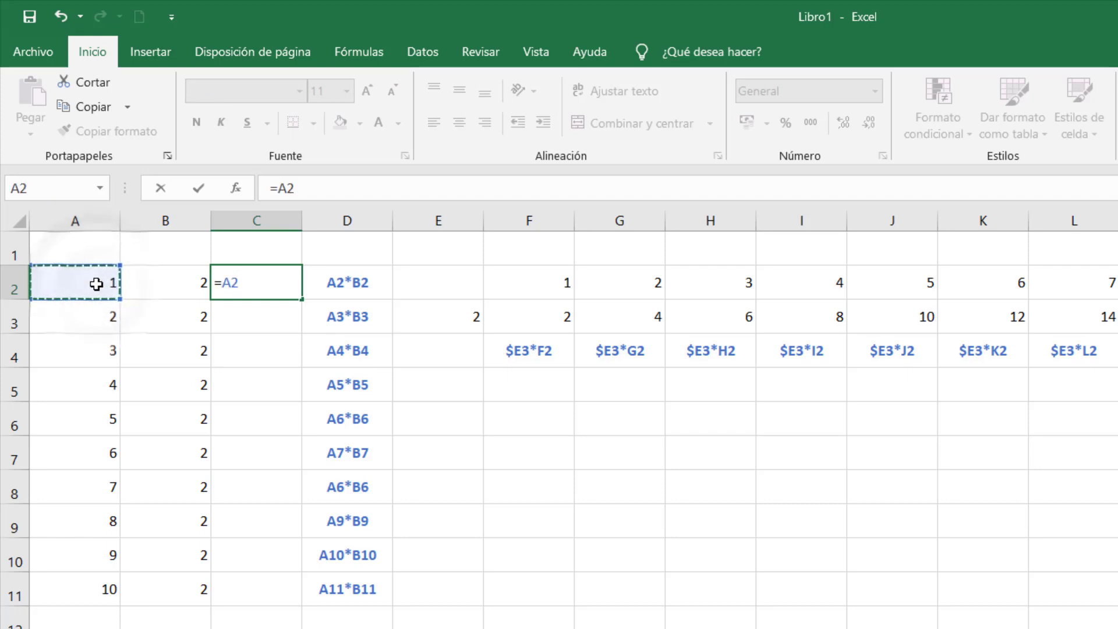
text(*)
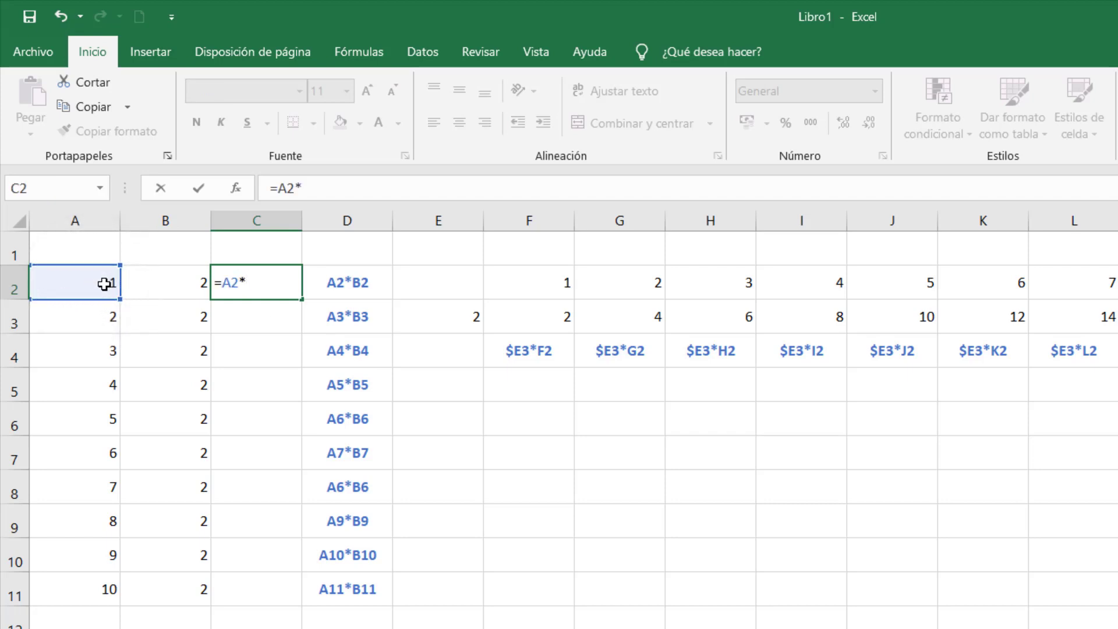
click(170, 286)
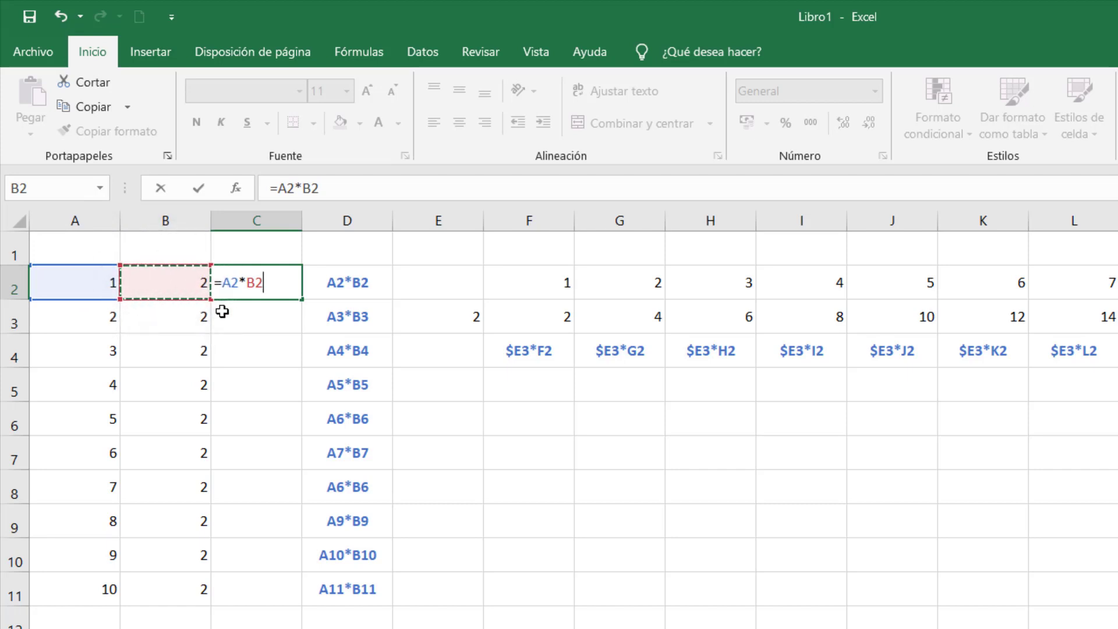
key(Return)
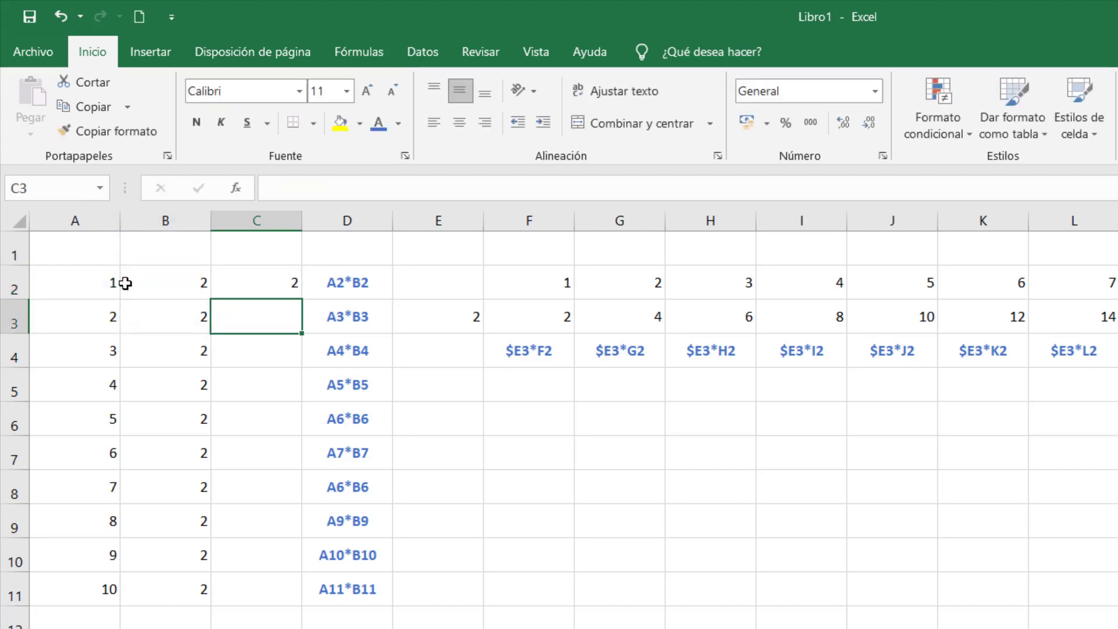
Copy the multiplication formula from C2 down to C11
click(102, 290)
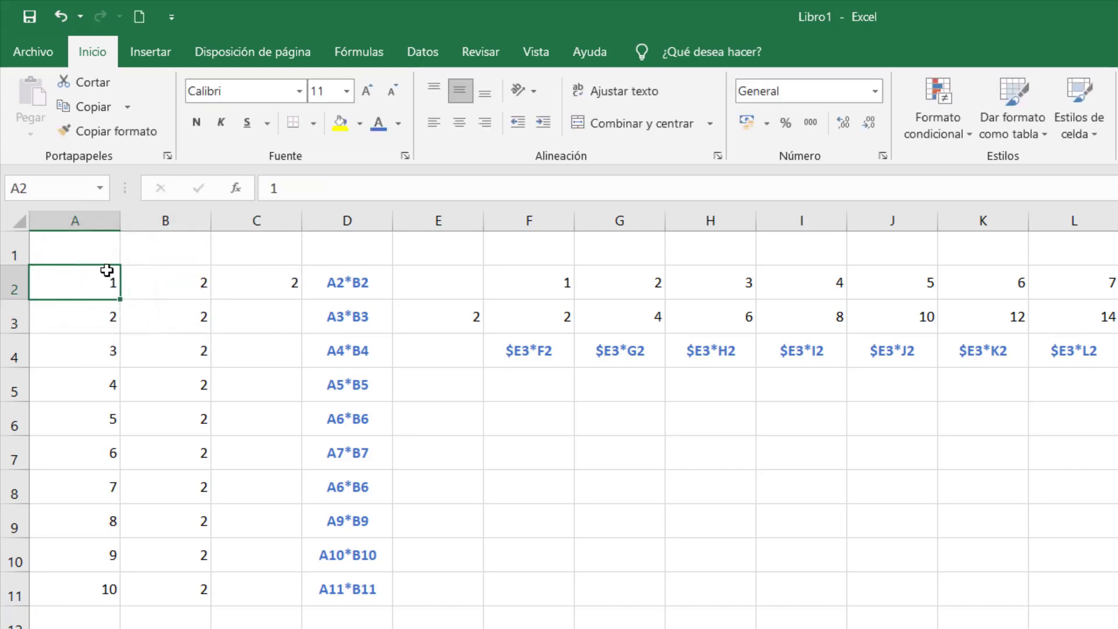
click(167, 283)
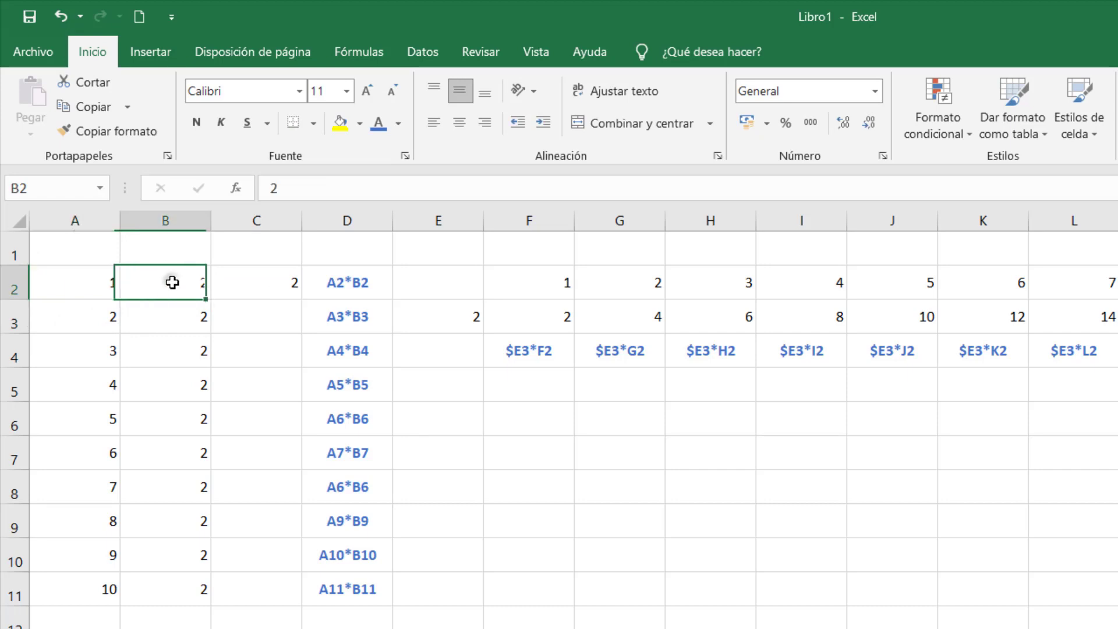
click(265, 281)
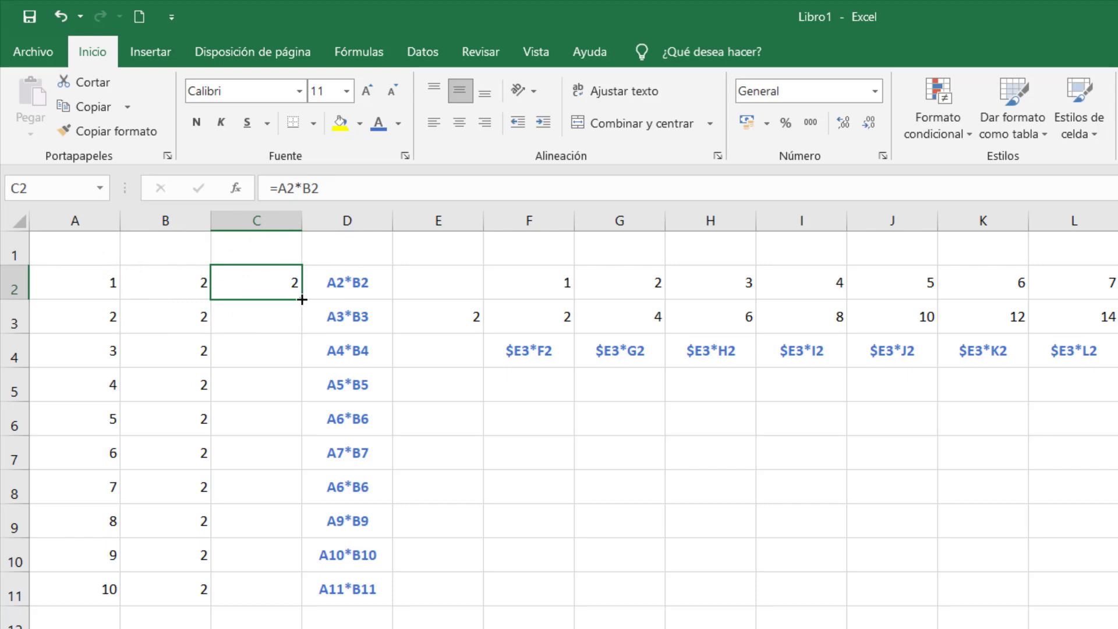
drag(302, 300, 295, 604)
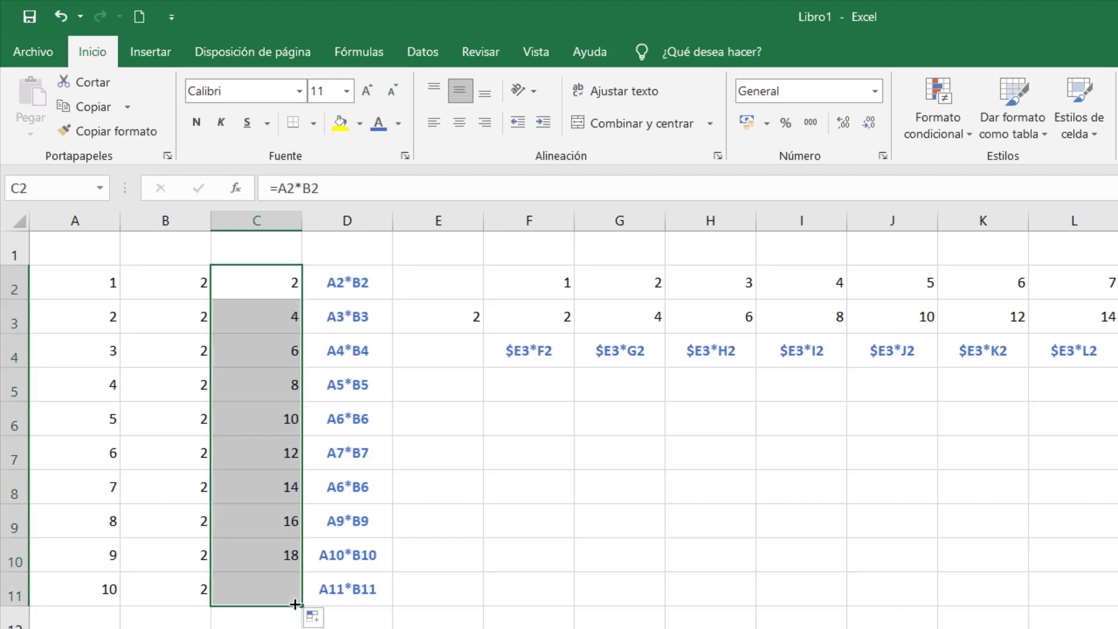
Compare the formula in C2 with the written-out expressions in column D, starting at D2
click(363, 277)
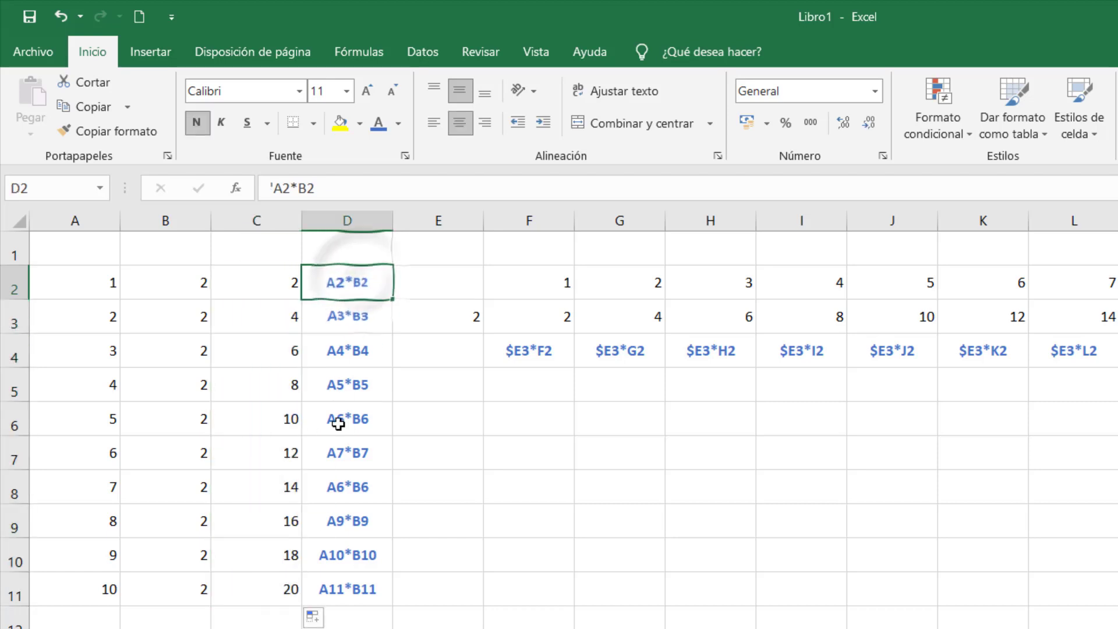
click(361, 319)
click(330, 287)
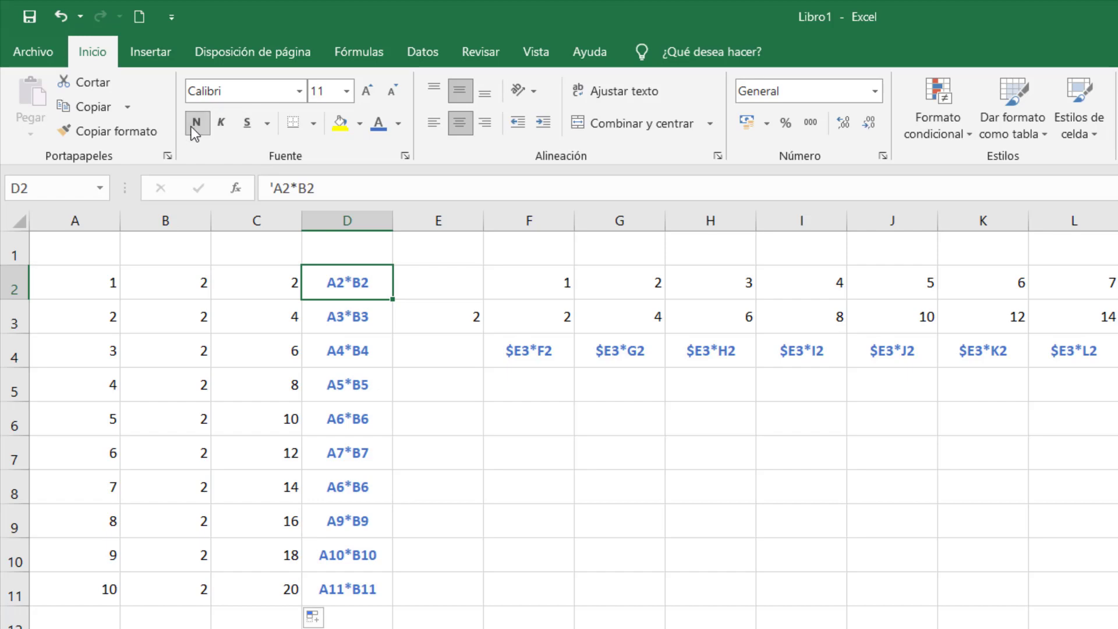
click(334, 389)
click(353, 287)
click(270, 283)
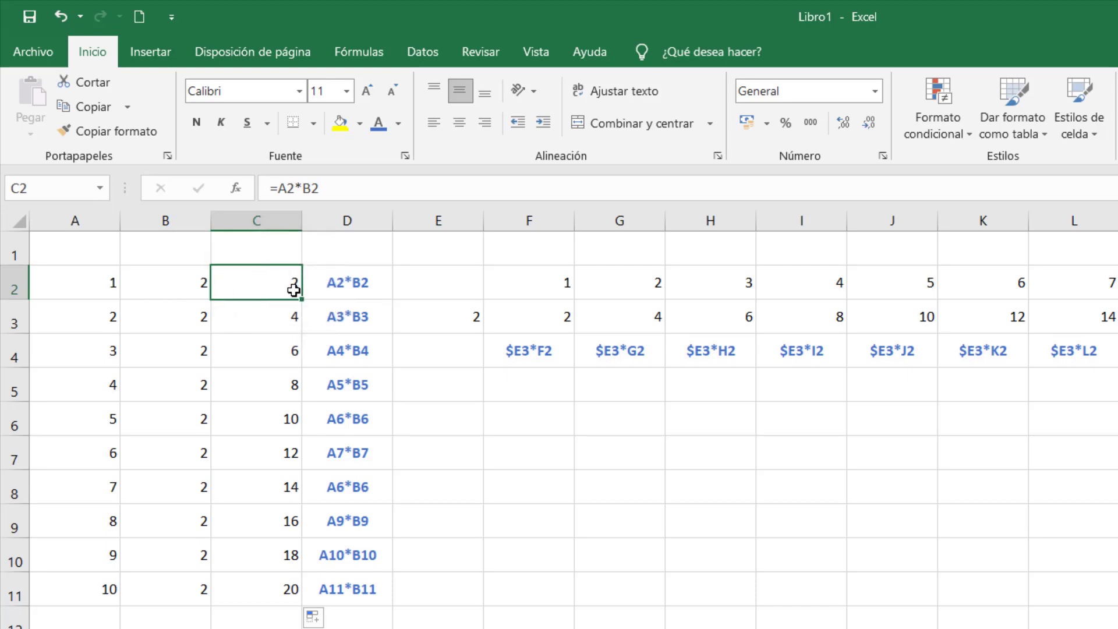
click(353, 290)
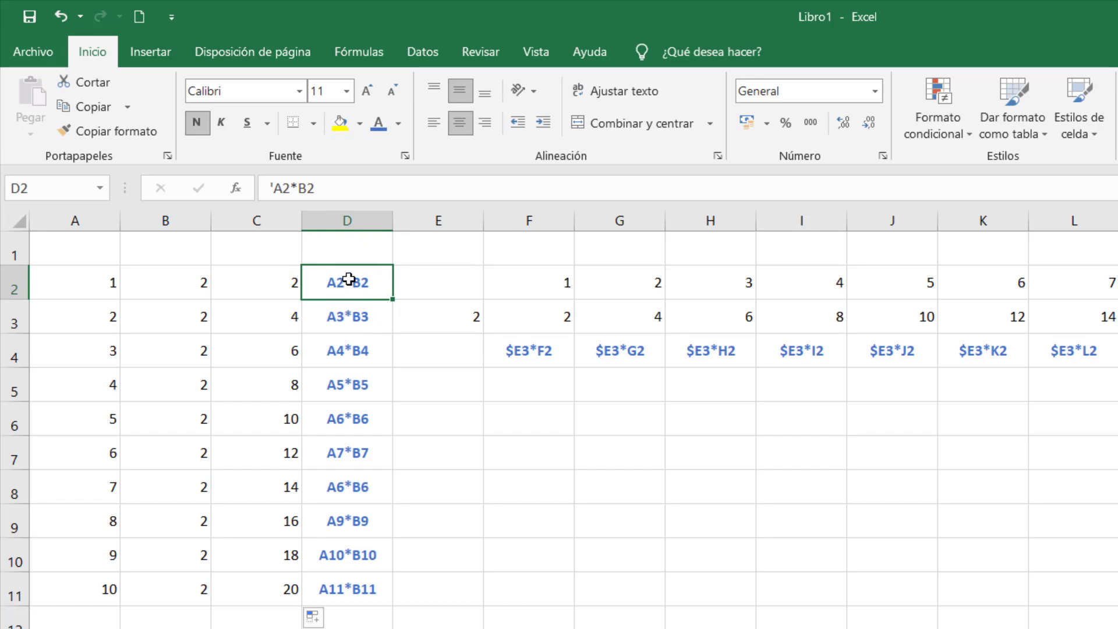
click(289, 296)
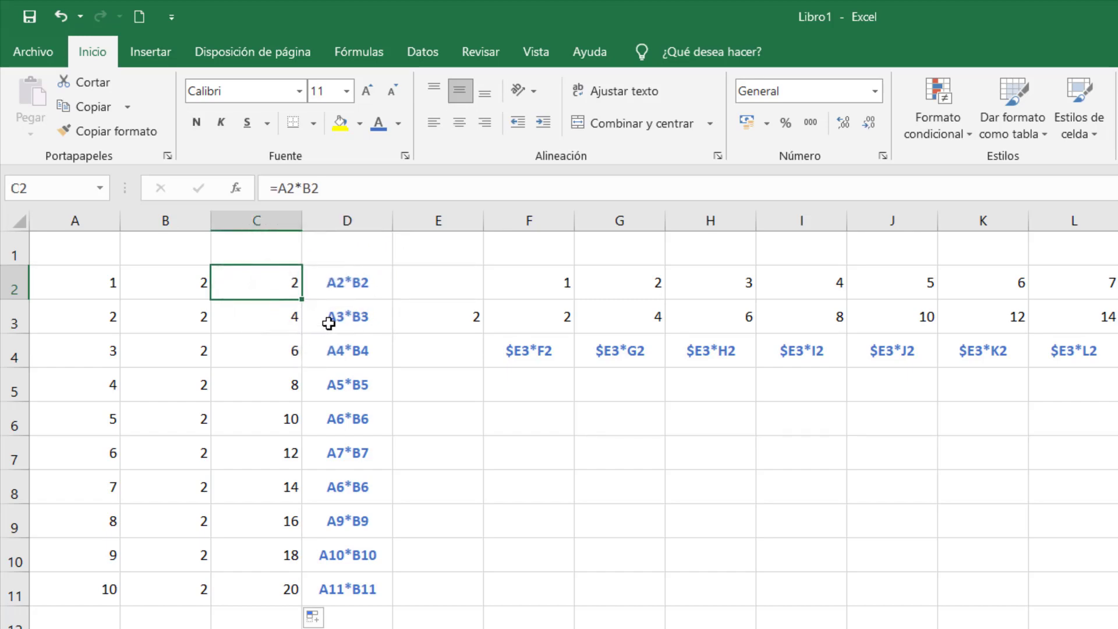
Examine how the row references change in the copied formulas of C2 to C4, checking them against the expressions in column D
click(267, 315)
click(267, 280)
click(264, 315)
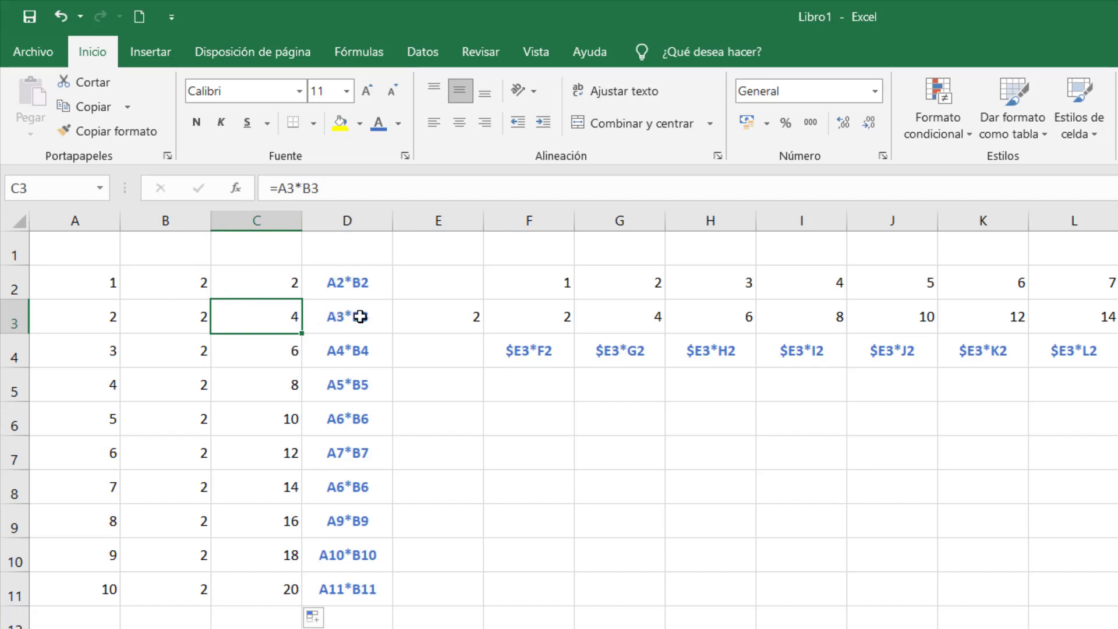
click(348, 392)
click(347, 419)
click(352, 452)
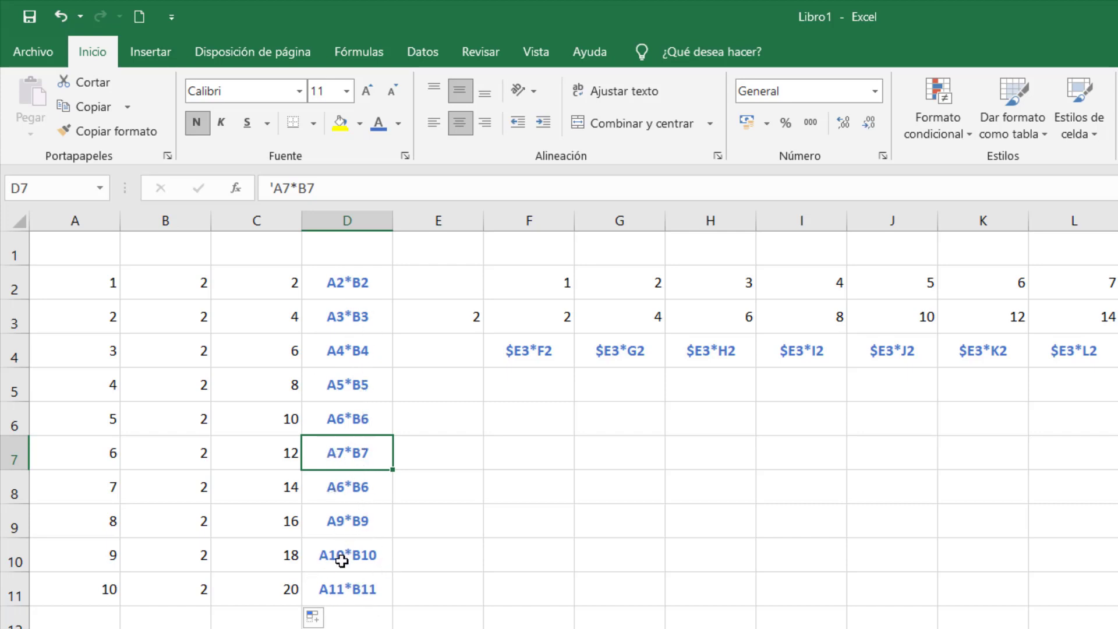
click(337, 285)
click(281, 284)
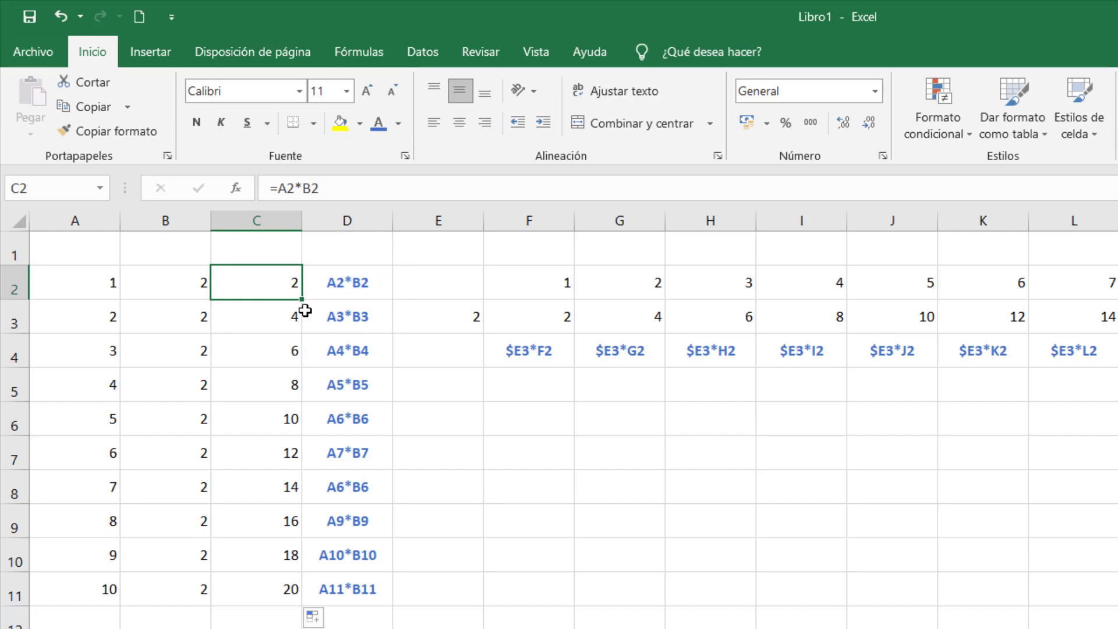
mouse_move(302, 300)
mouse_down()
mouse_move(294, 317)
mouse_move(374, 351)
mouse_move(327, 352)
mouse_move(305, 324)
mouse_move(386, 299)
mouse_move(716, 299)
mouse_move(284, 294)
mouse_move(272, 450)
mouse_move(274, 374)
mouse_move(237, 260)
mouse_move(167, 299)
mouse_move(302, 313)
mouse_move(553, 481)
mouse_move(489, 524)
mouse_move(279, 309)
mouse_move(290, 297)
mouse_up()
click(269, 313)
click(265, 338)
click(269, 314)
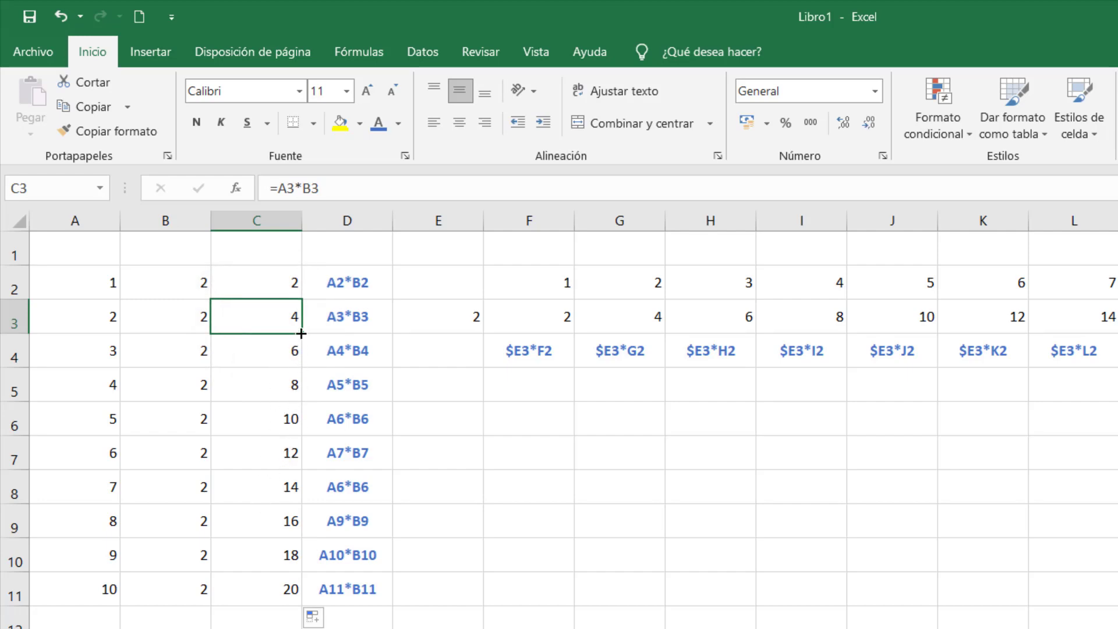
click(285, 349)
click(336, 321)
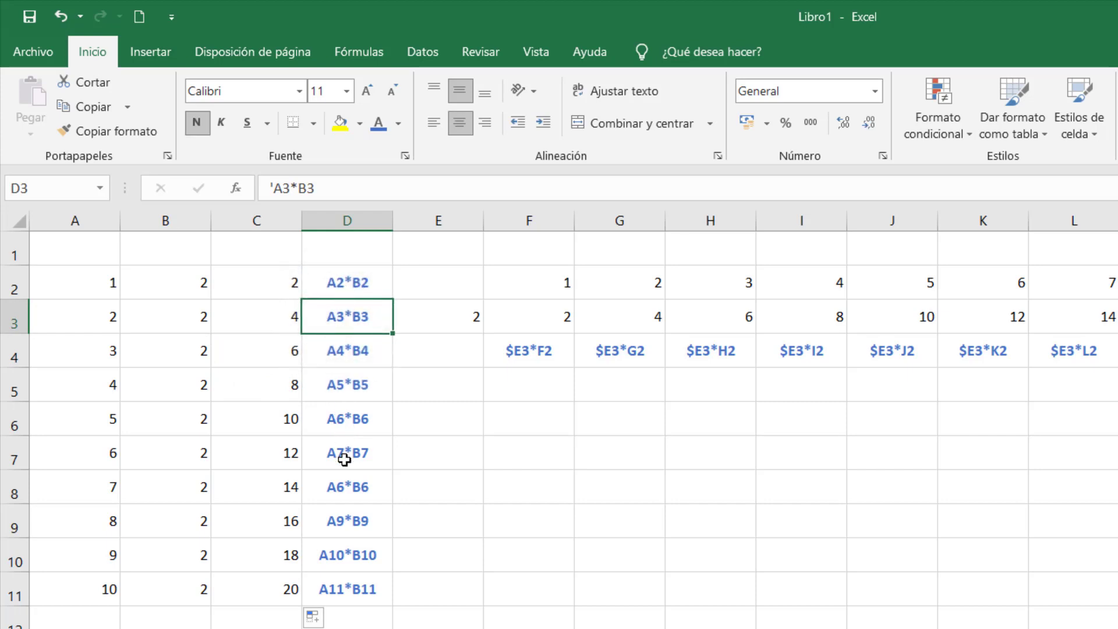
Clear the existing multiplication formulas in row 3, from F3 across to the end of the series
click(557, 320)
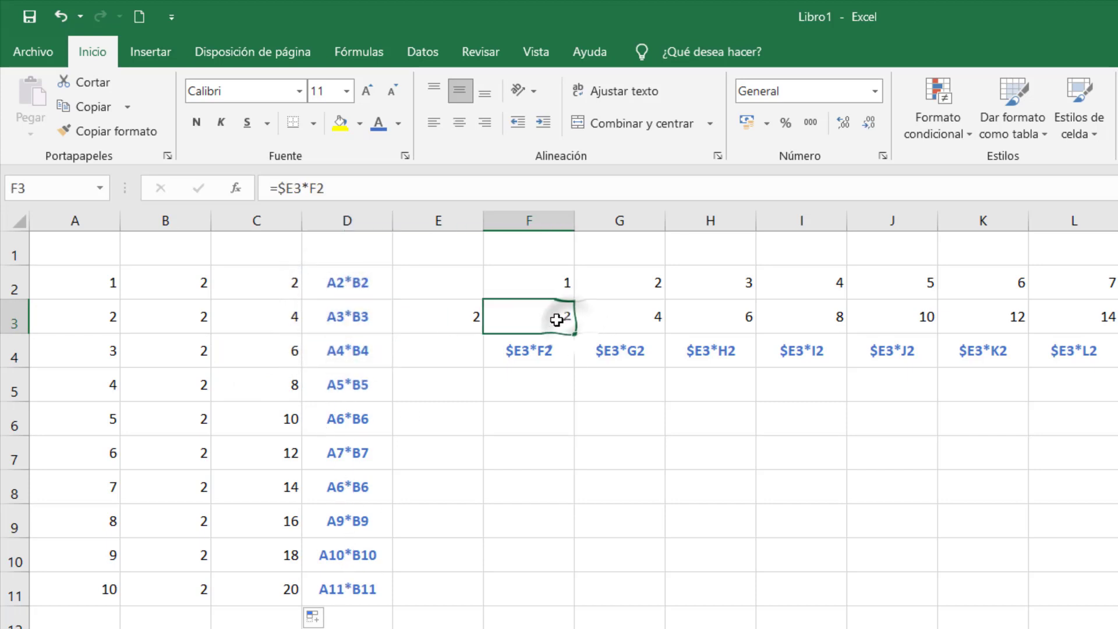
click(608, 310)
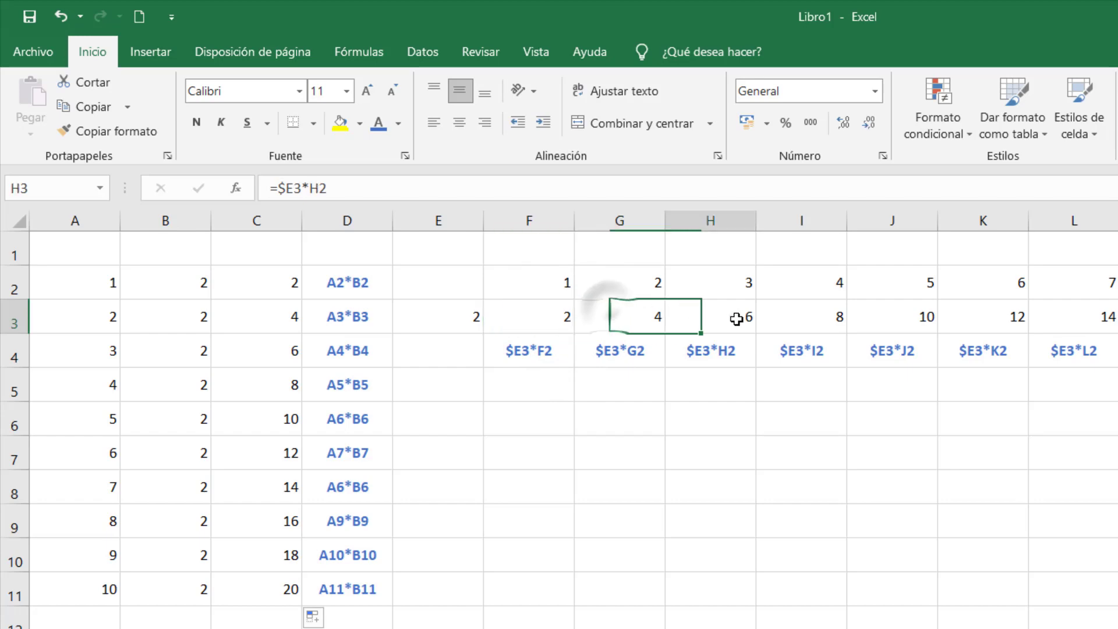
click(569, 317)
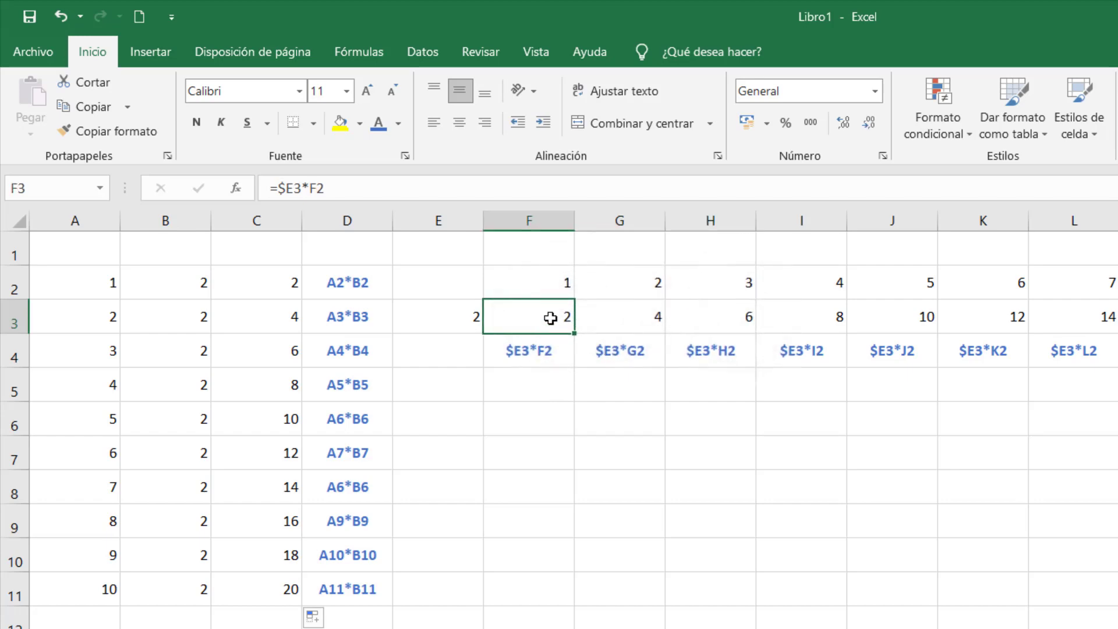
drag(551, 315, 1115, 318)
key(Delete)
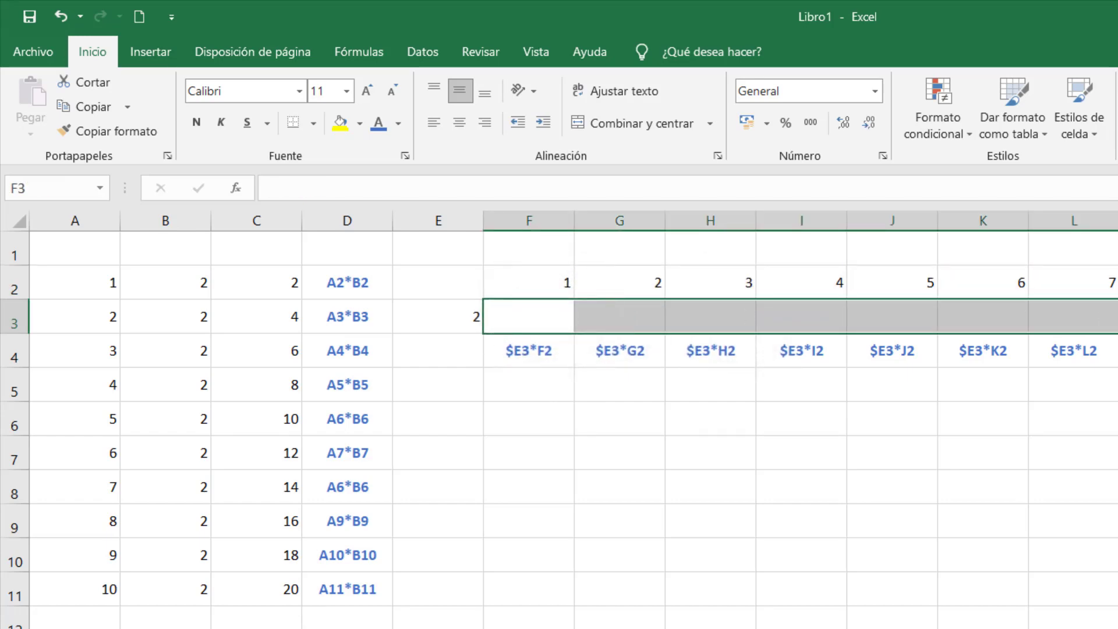
Enter a formula in F3 that multiplies E3 by the number above it using relative references, =E3*F2
click(551, 315)
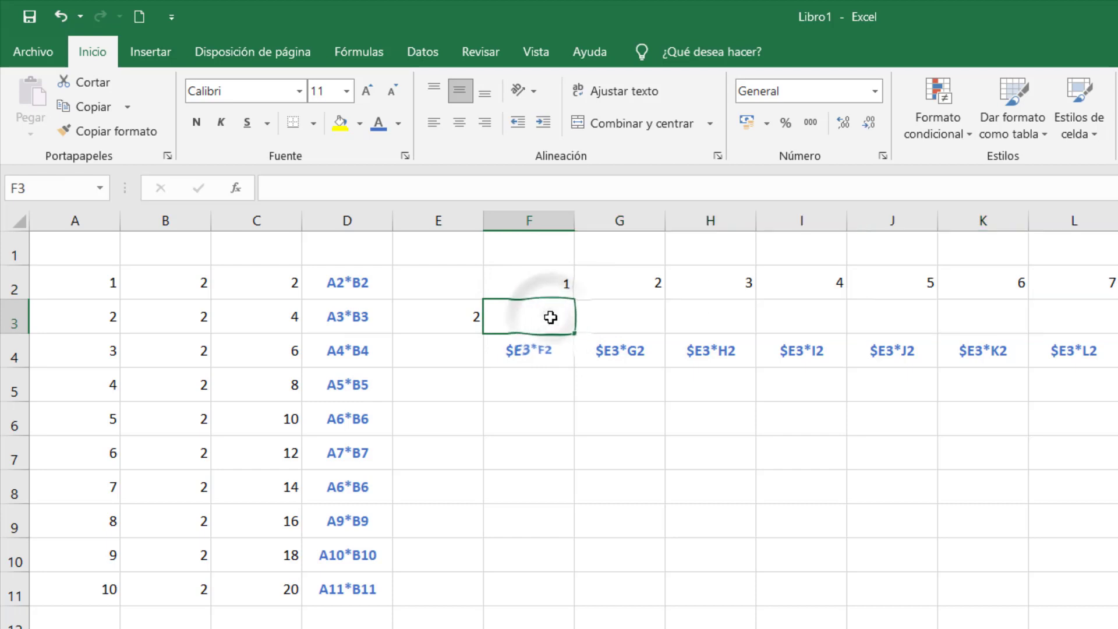
text(=)
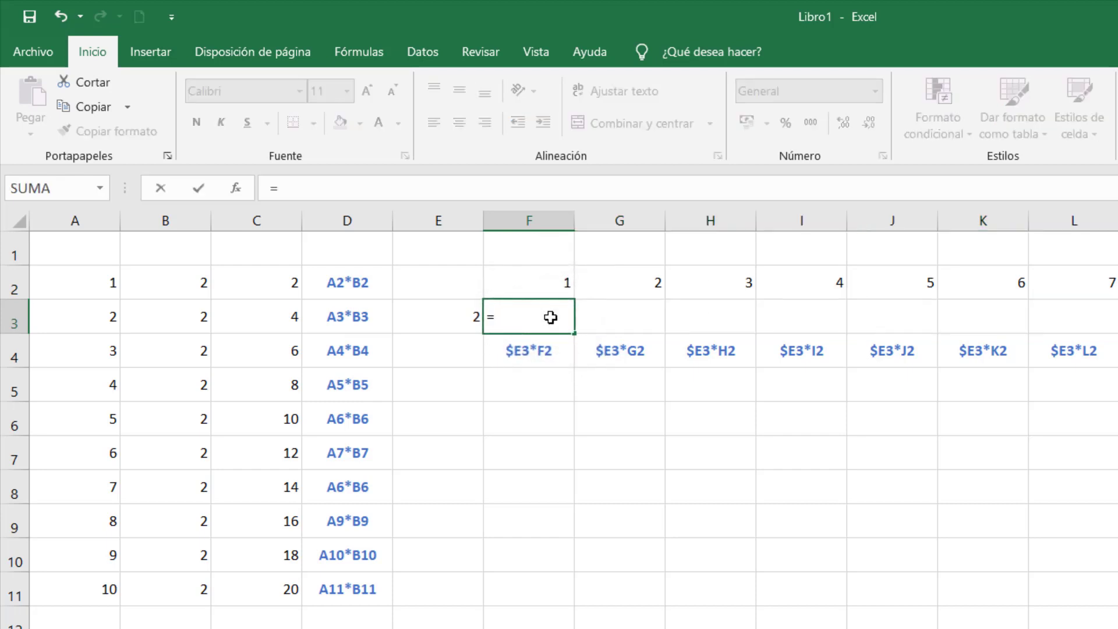
click(444, 319)
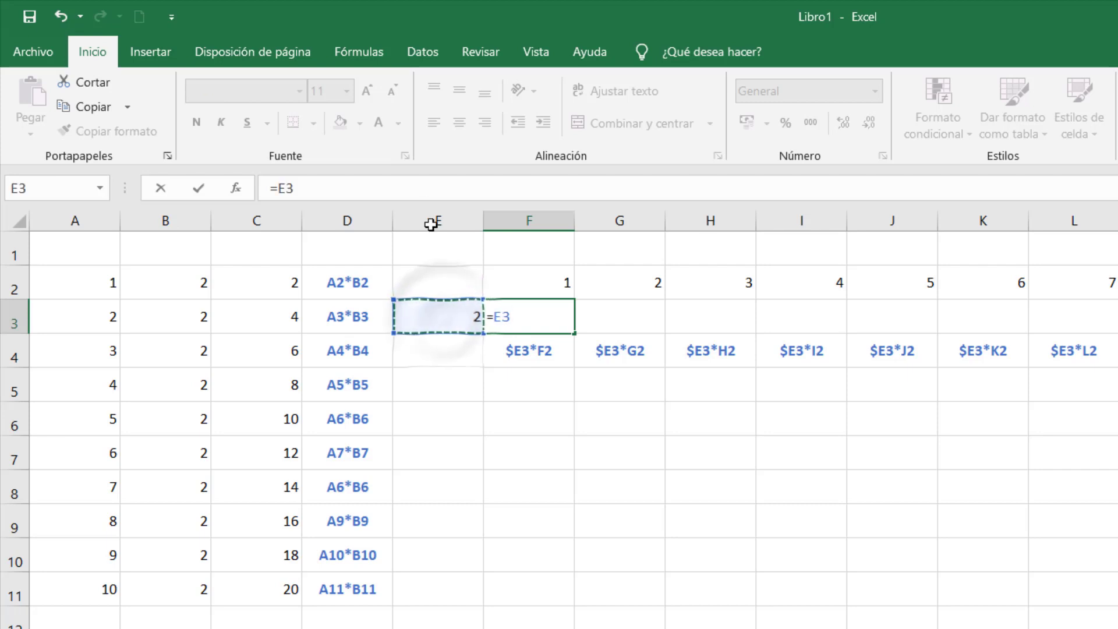
text(*)
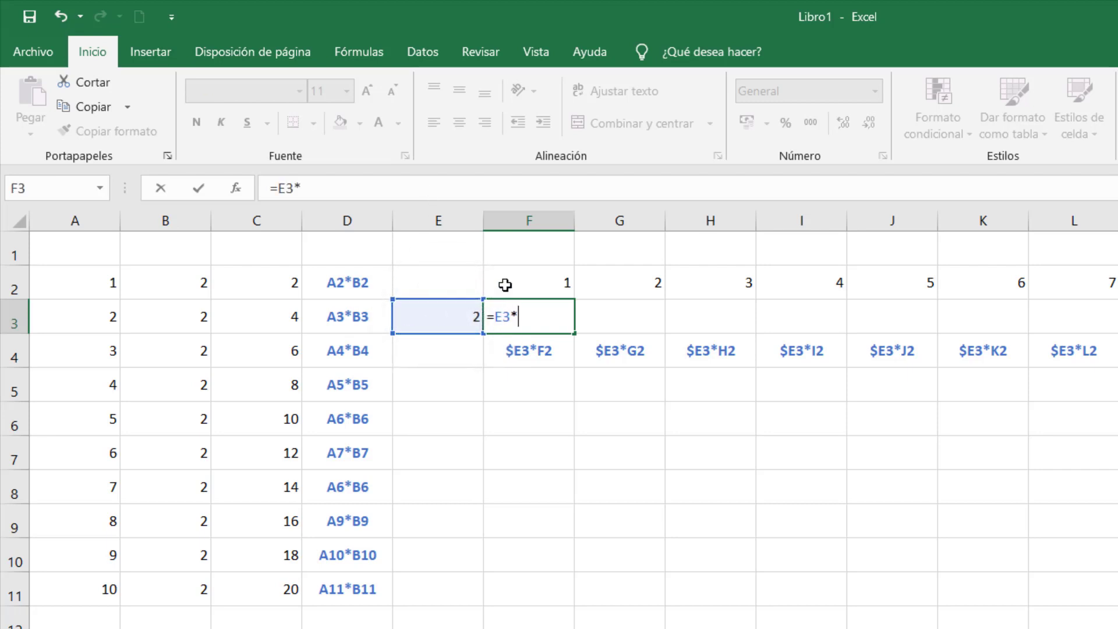
click(541, 294)
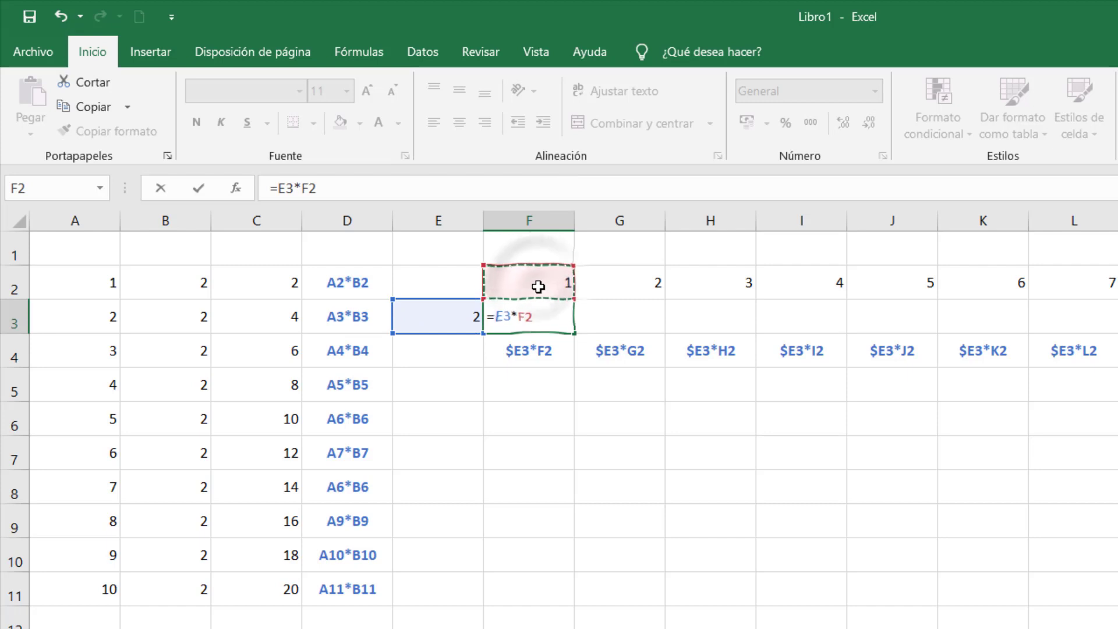
key(Return)
Copy the formula in F3 across the row to O3 and check the formulas in F3 and G3
click(532, 304)
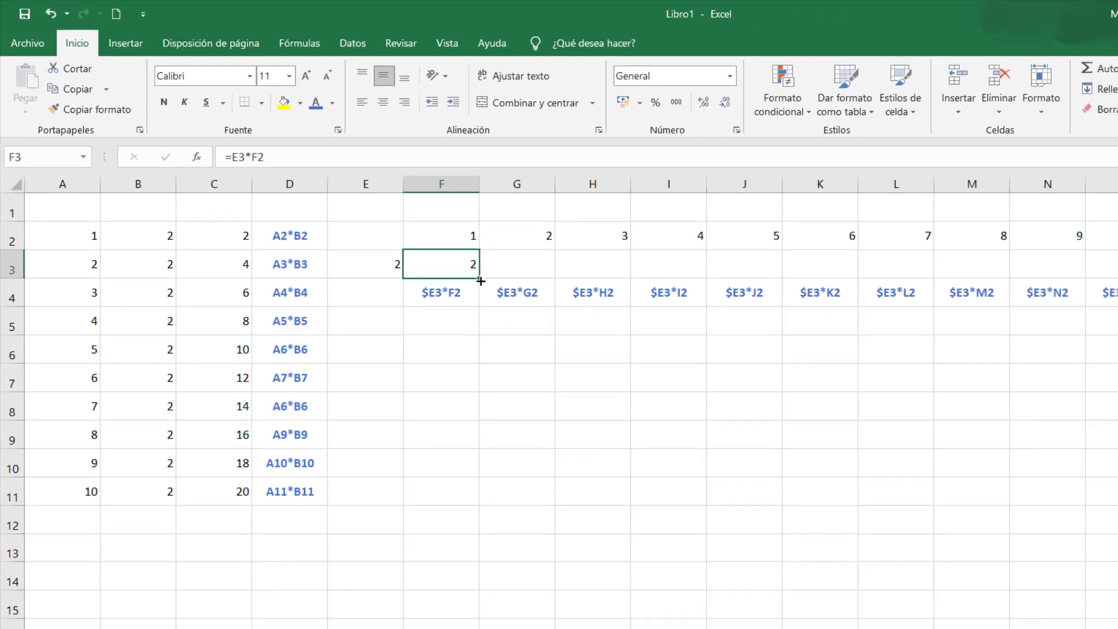
drag(453, 265, 1096, 263)
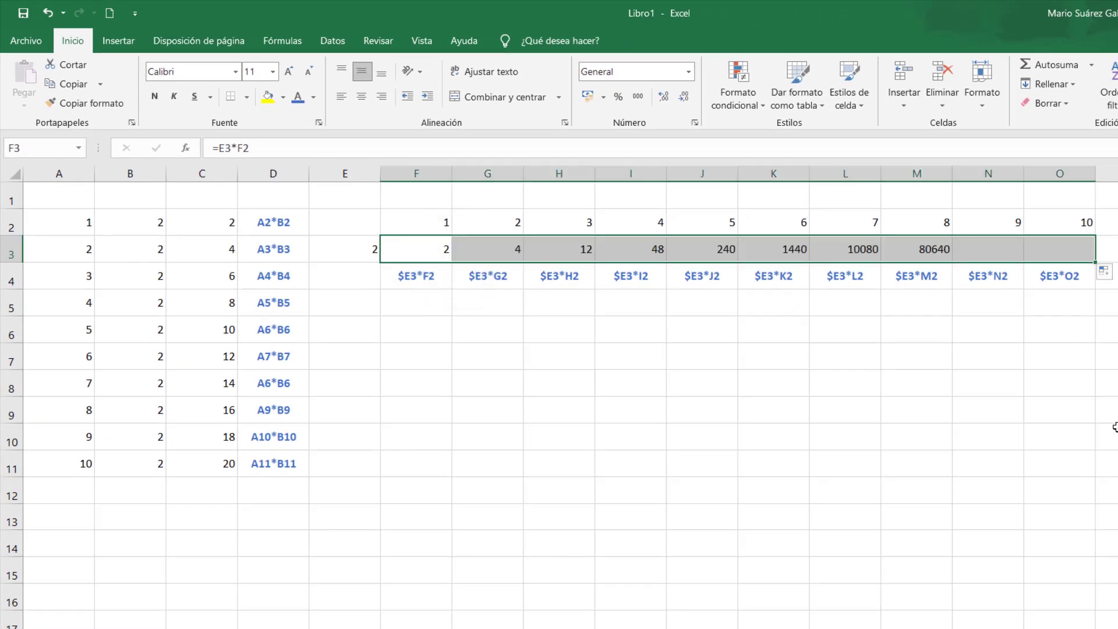
click(423, 249)
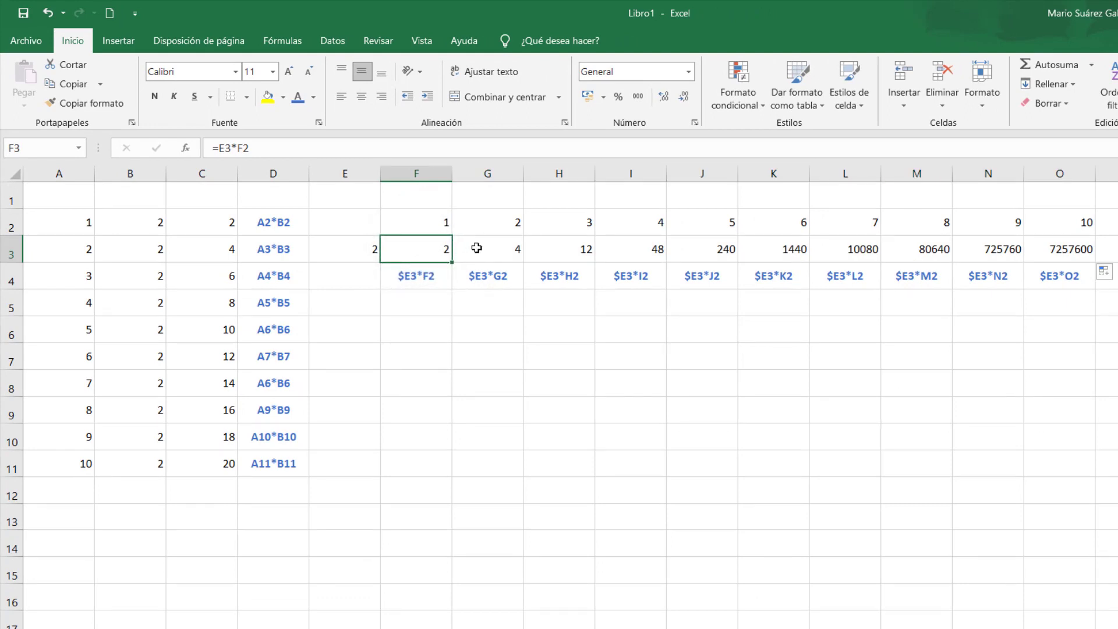
click(476, 249)
click(417, 255)
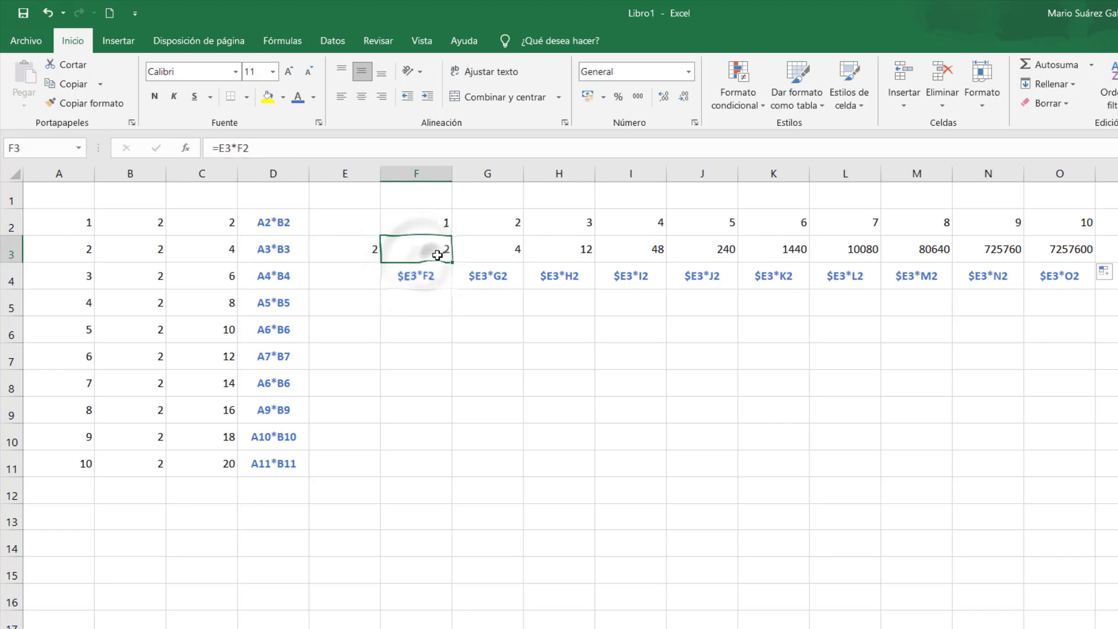
Compare the relative formulas in F3 and G3 with each other and with the fixed-column expression below F3
click(488, 248)
click(416, 249)
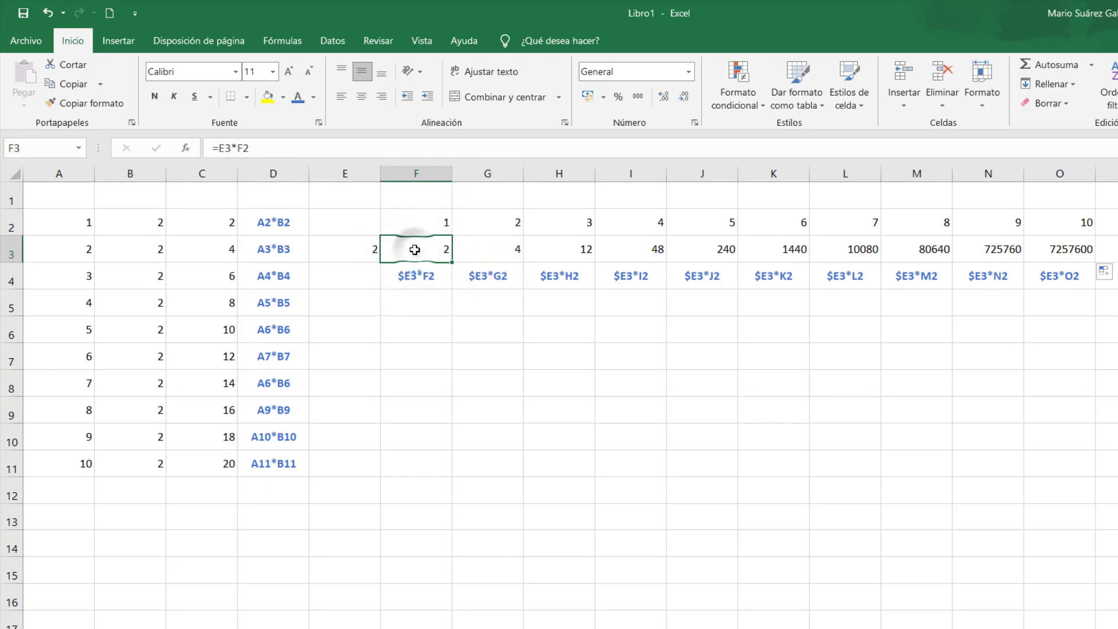
click(494, 248)
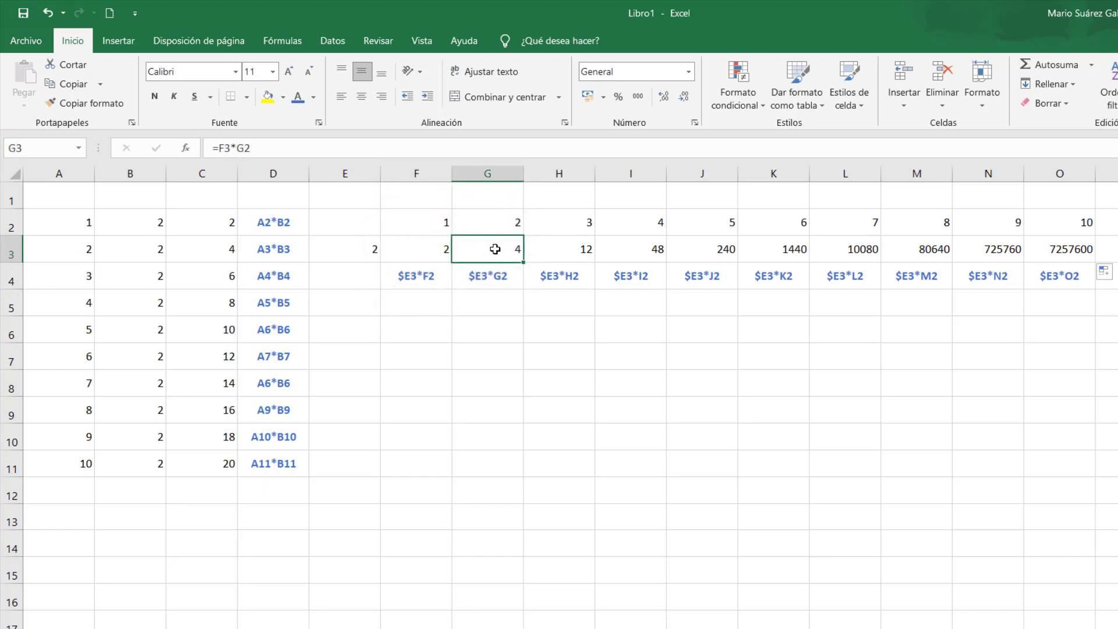
click(417, 253)
click(481, 252)
drag(495, 256, 495, 300)
click(476, 245)
click(414, 250)
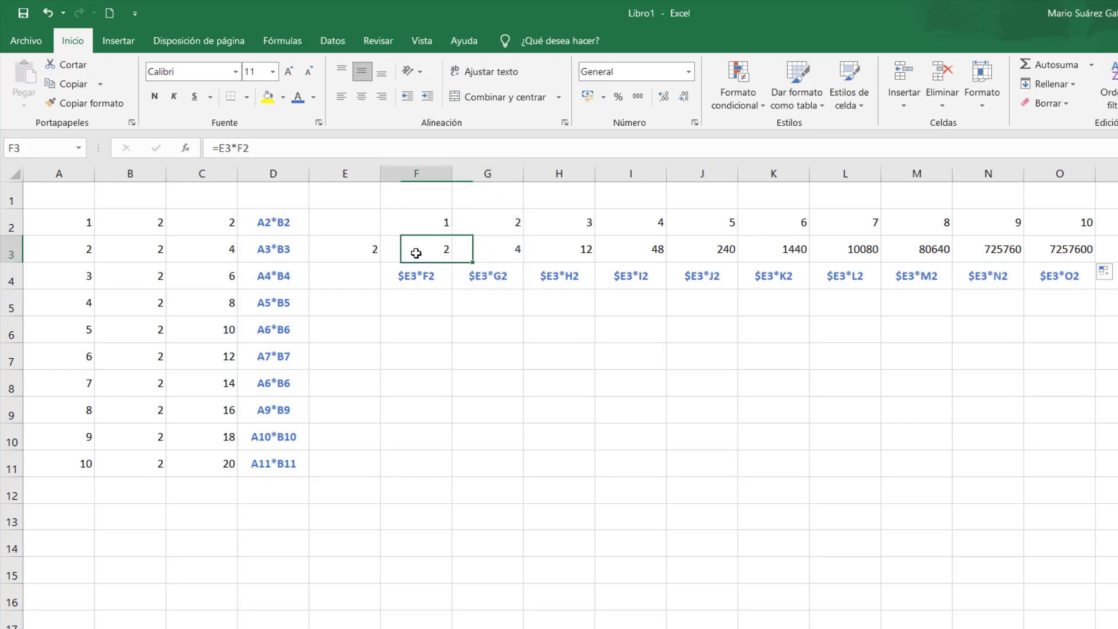
click(501, 254)
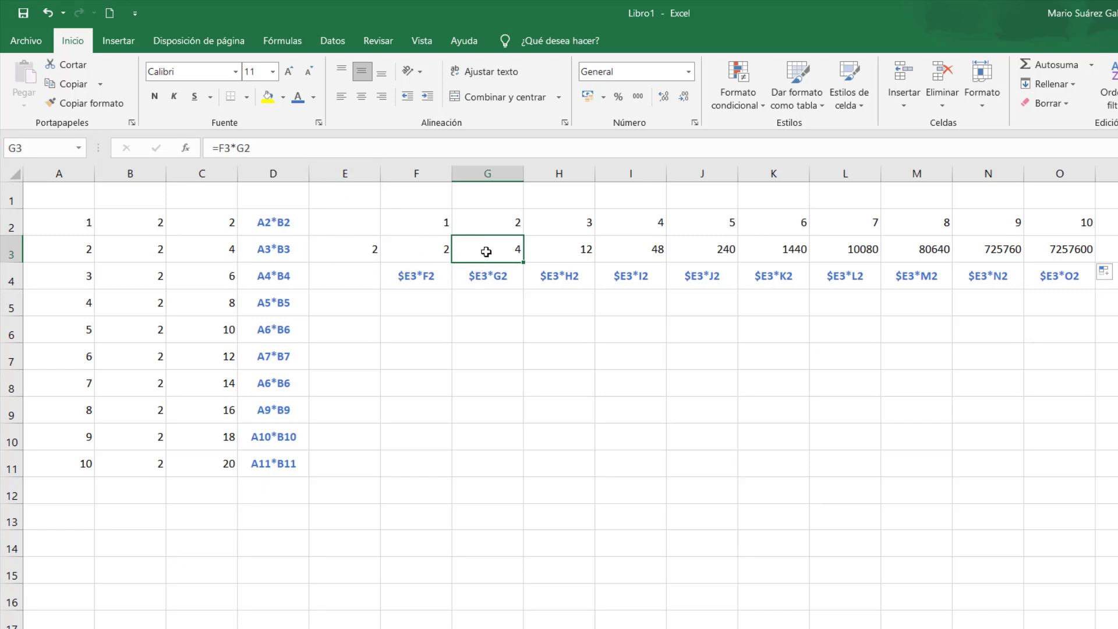
click(424, 274)
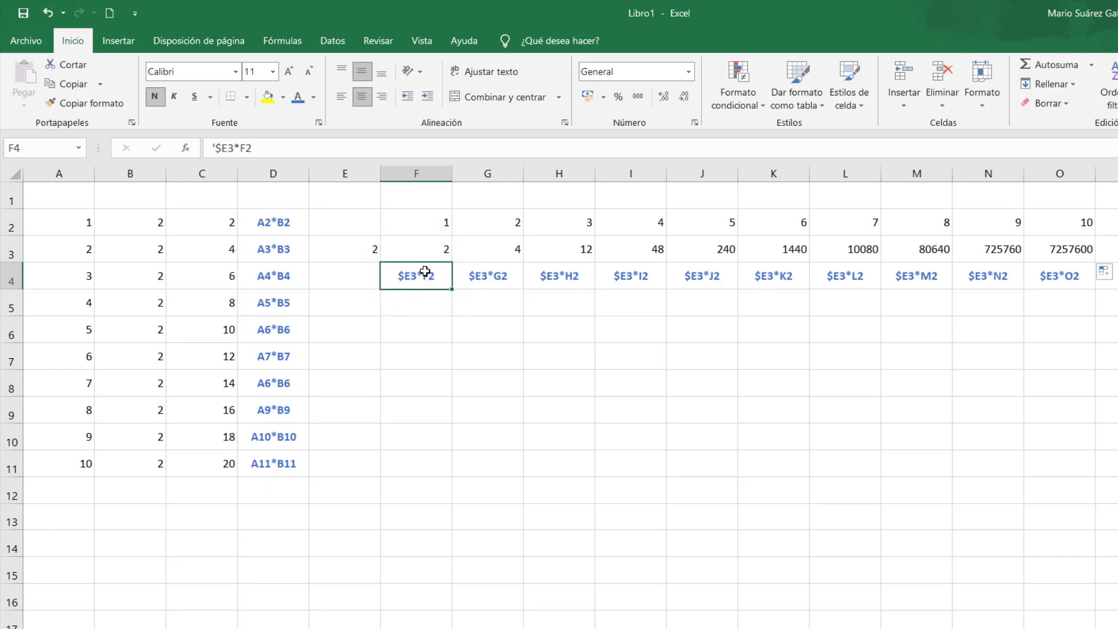
click(425, 252)
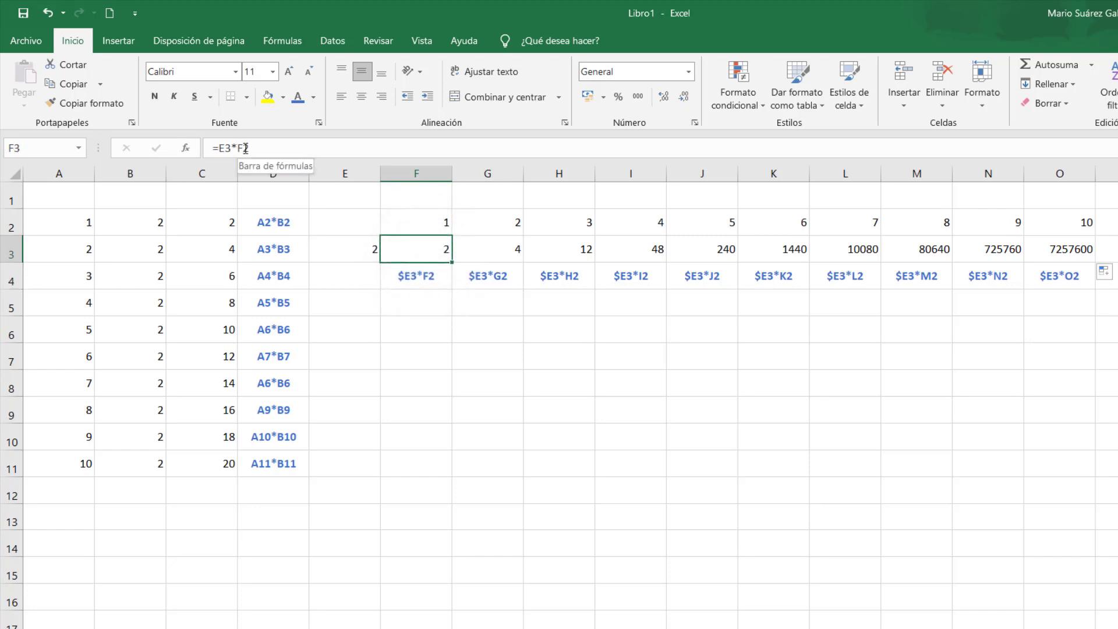
click(492, 255)
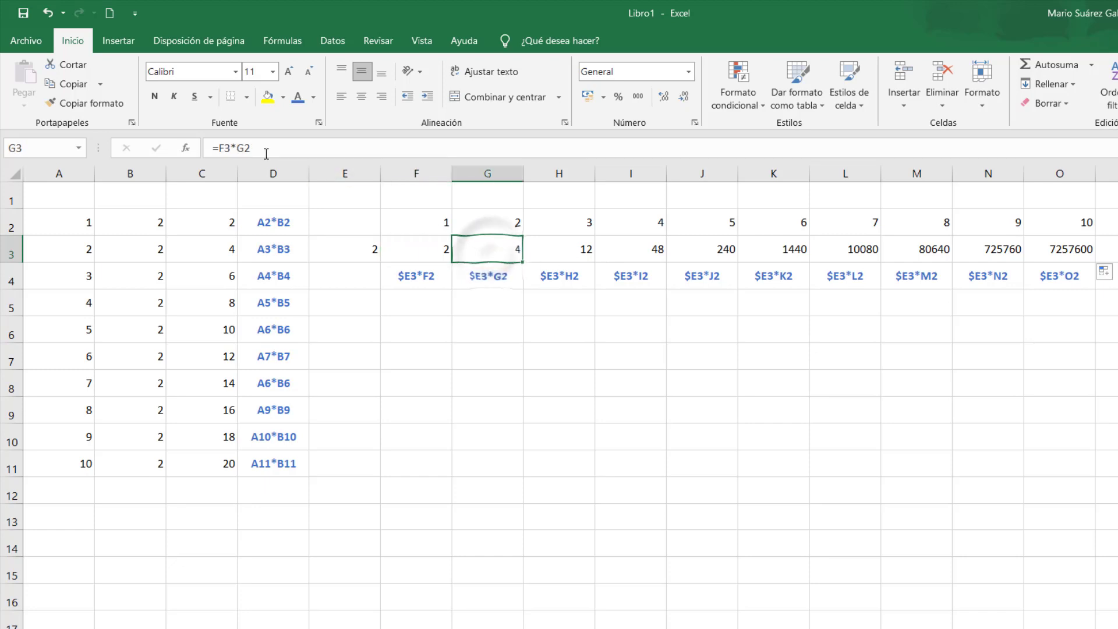
Examine the copied relative formulas from H3 across to O3, tracing O3 back to the cells it multiplies, N3 and O2
drag(553, 246, 627, 248)
drag(726, 248, 774, 249)
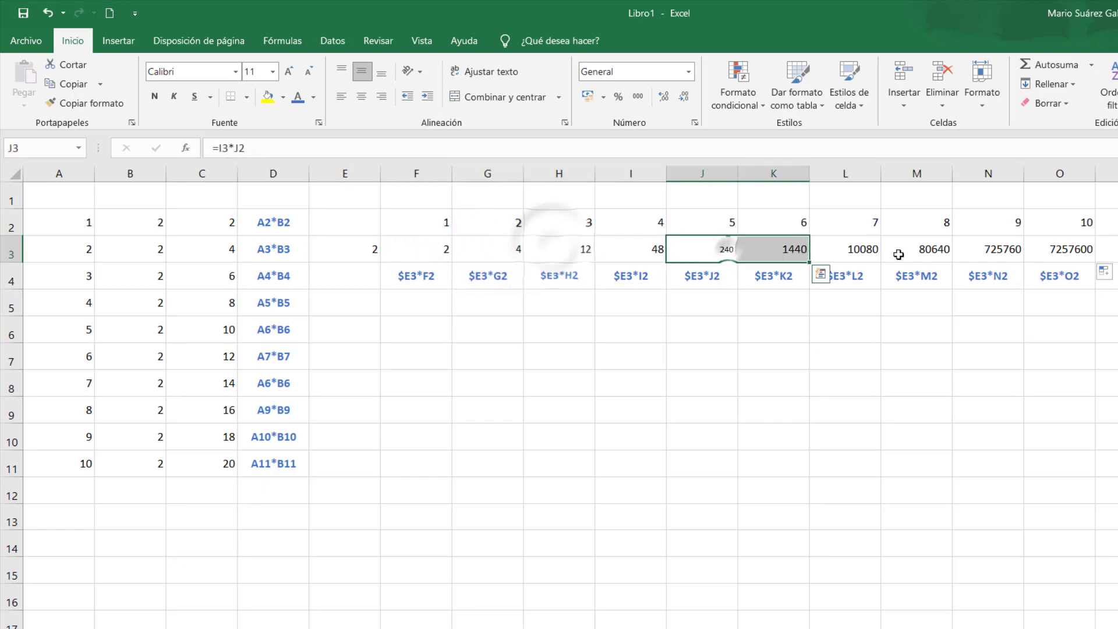
click(917, 249)
click(1048, 257)
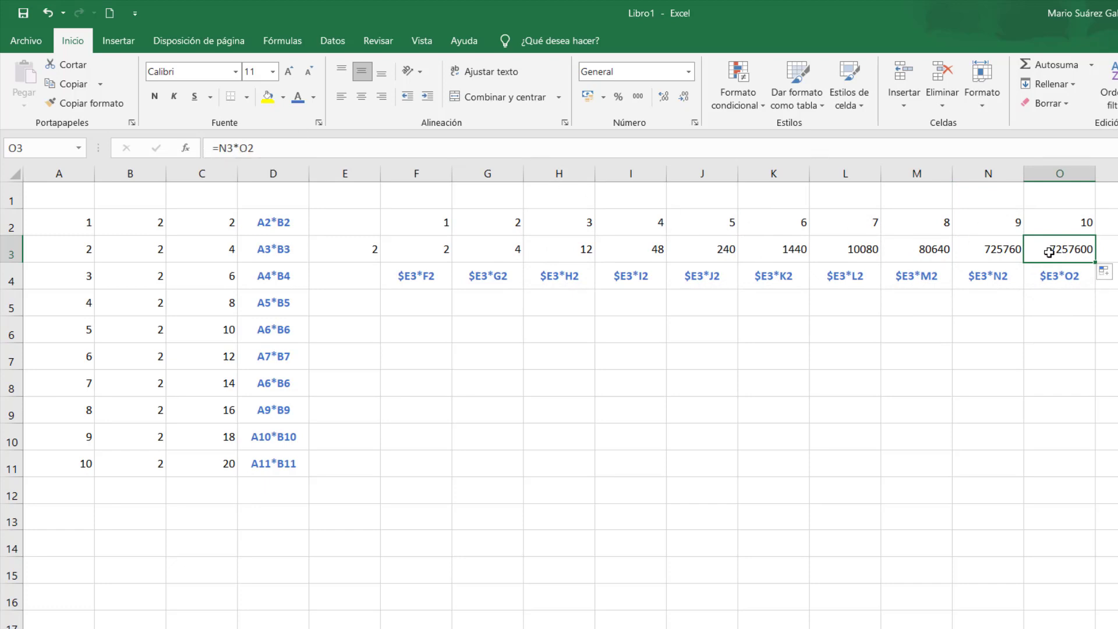
click(977, 249)
click(1061, 222)
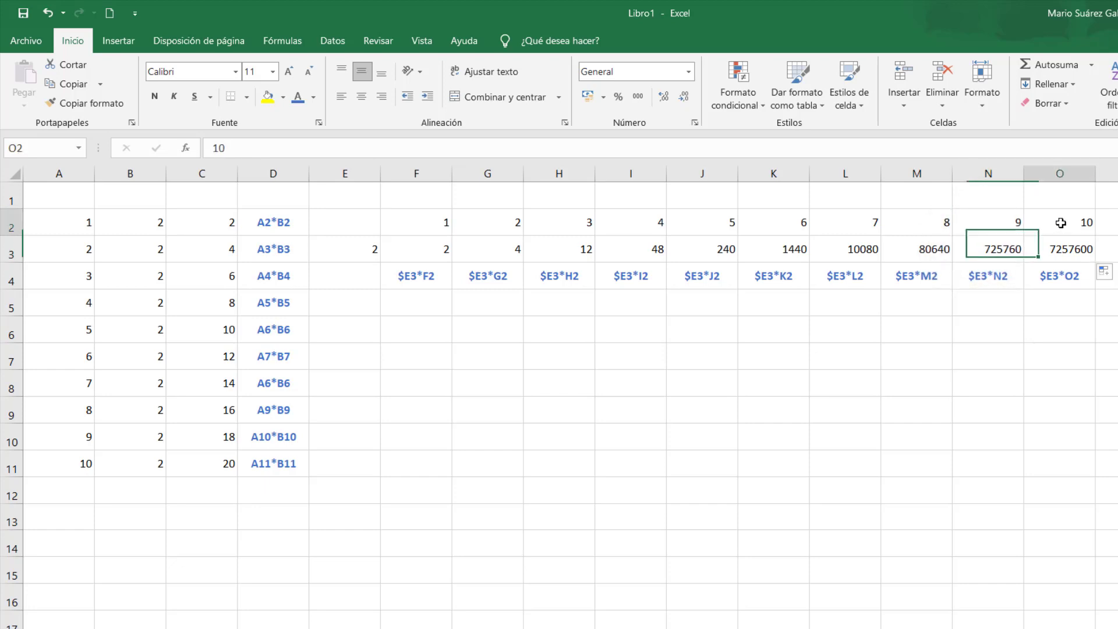
click(1002, 248)
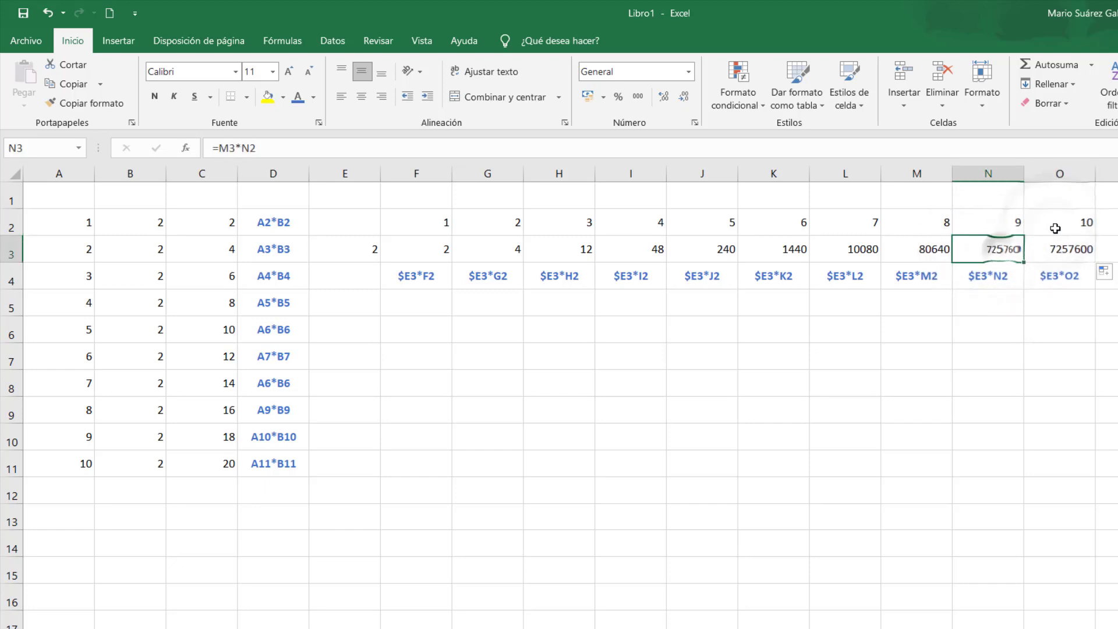
click(1058, 248)
click(466, 244)
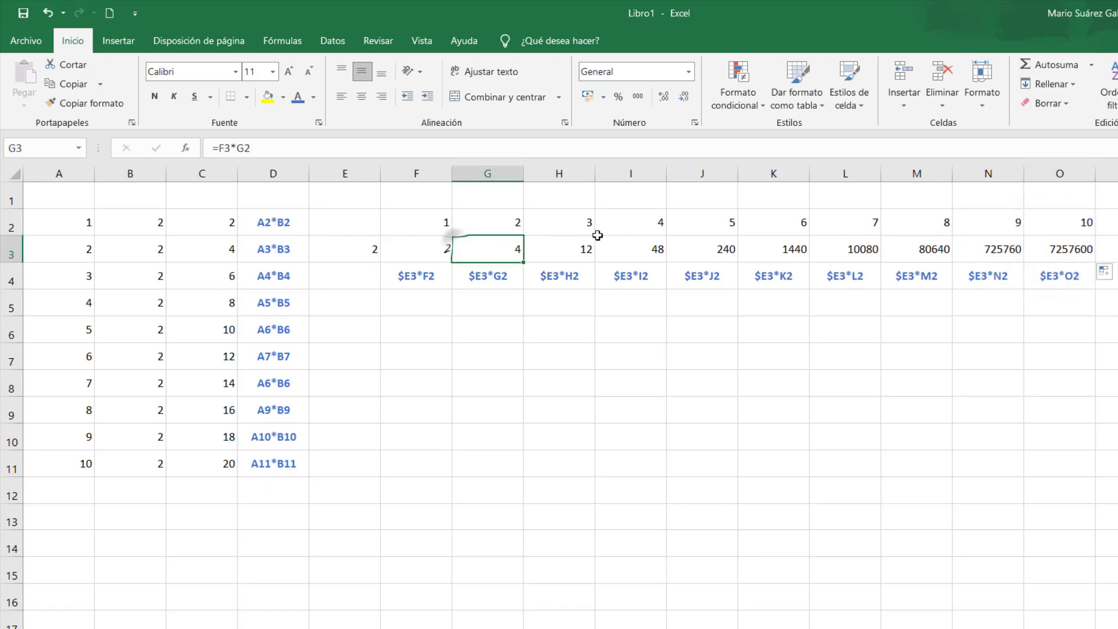
click(652, 245)
click(838, 250)
click(993, 250)
click(1039, 249)
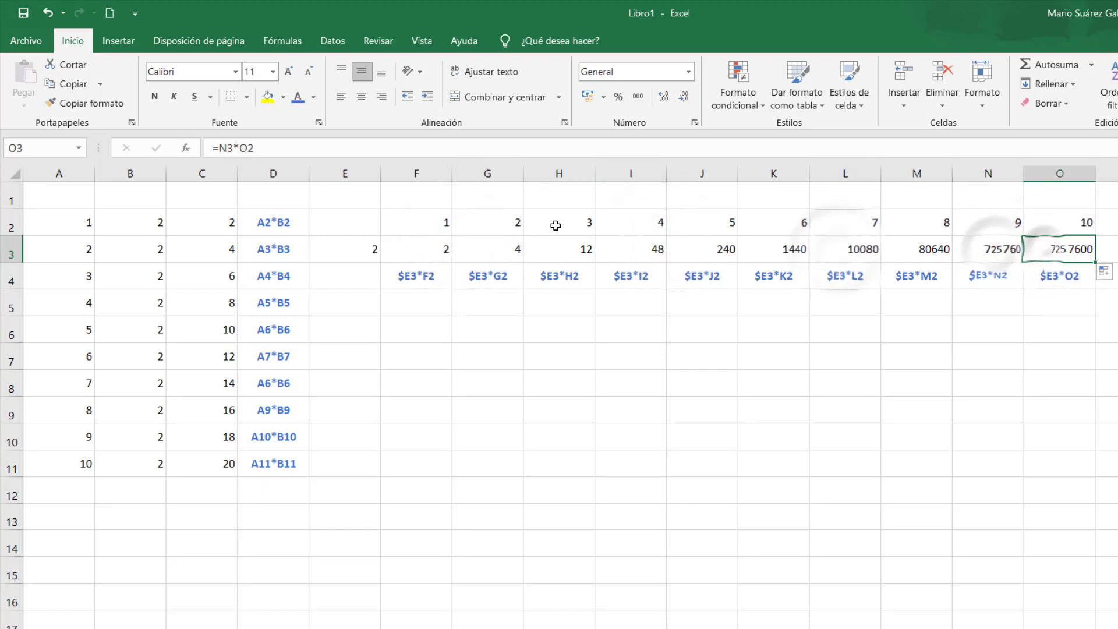
Trace the intended multiplications by pairing the fixed multiplier in E3 with each number from F2 to I2
click(416, 225)
click(369, 248)
click(412, 224)
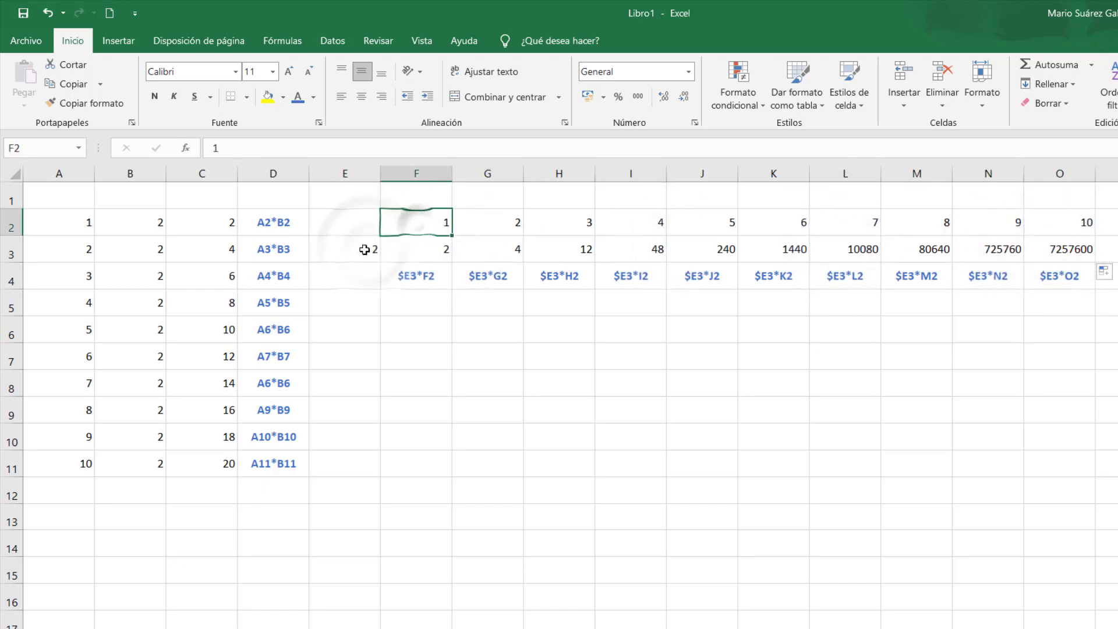
click(369, 250)
click(441, 238)
click(439, 222)
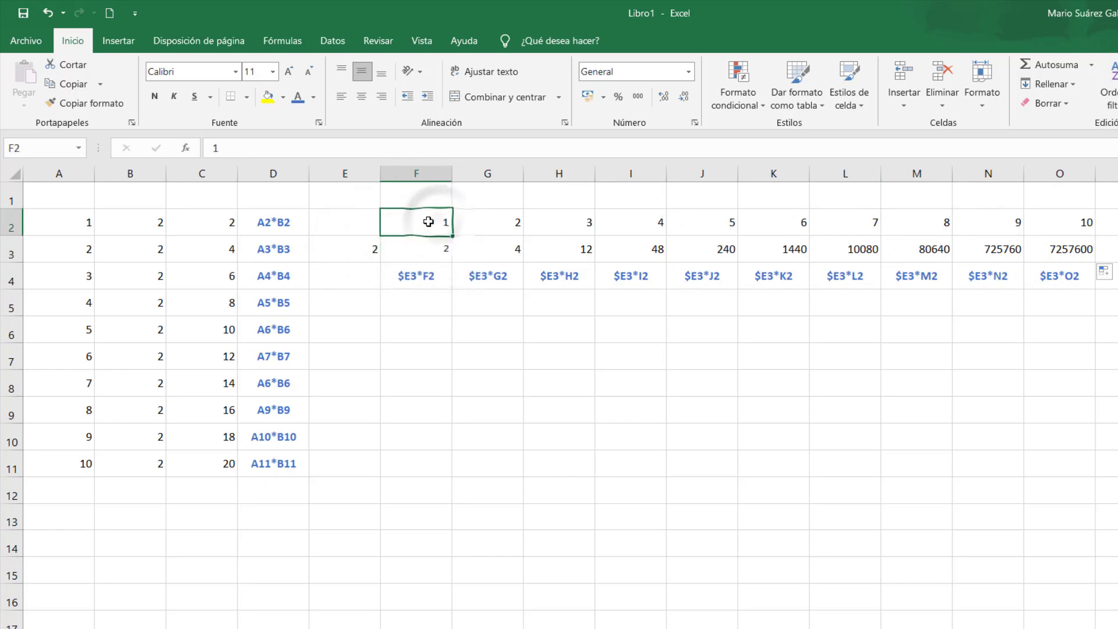
click(503, 222)
click(364, 249)
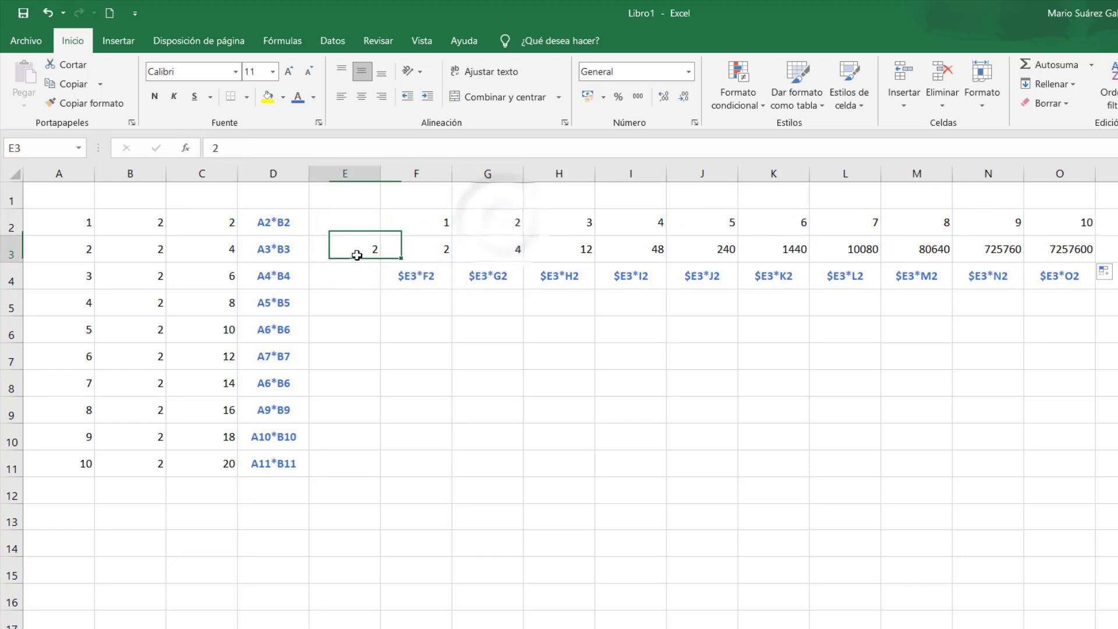
click(569, 217)
click(366, 249)
click(636, 218)
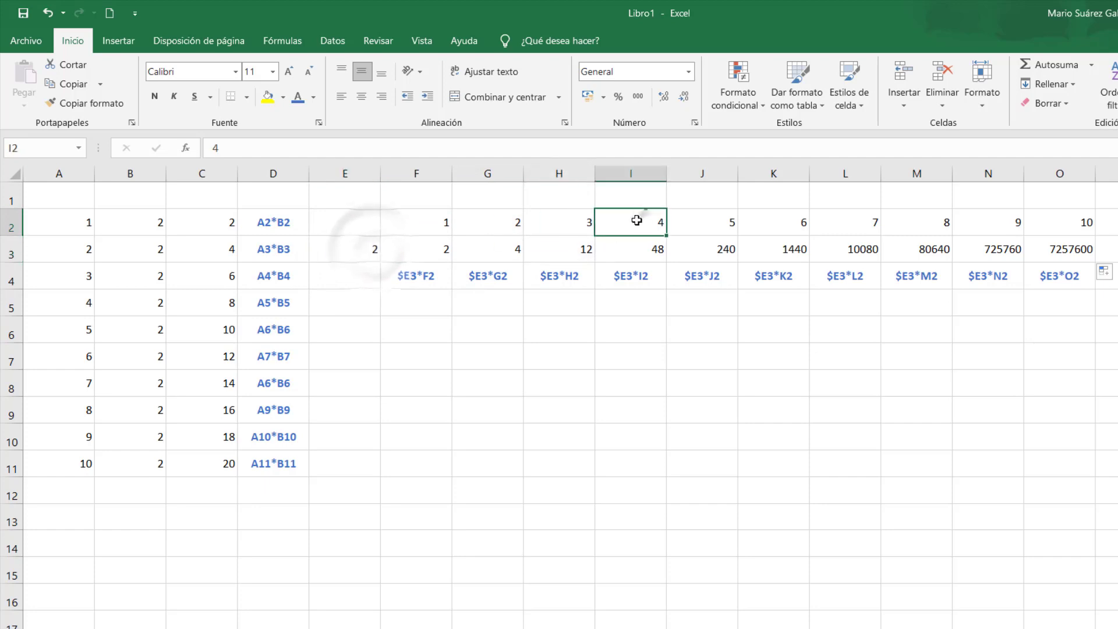
click(357, 249)
click(418, 247)
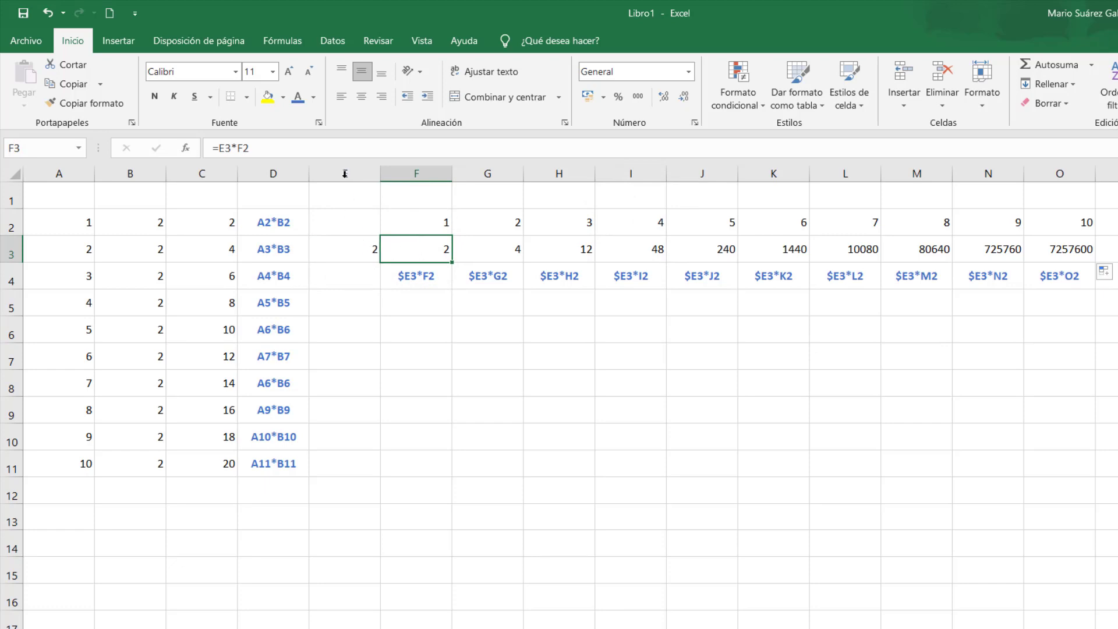
double_click(404, 251)
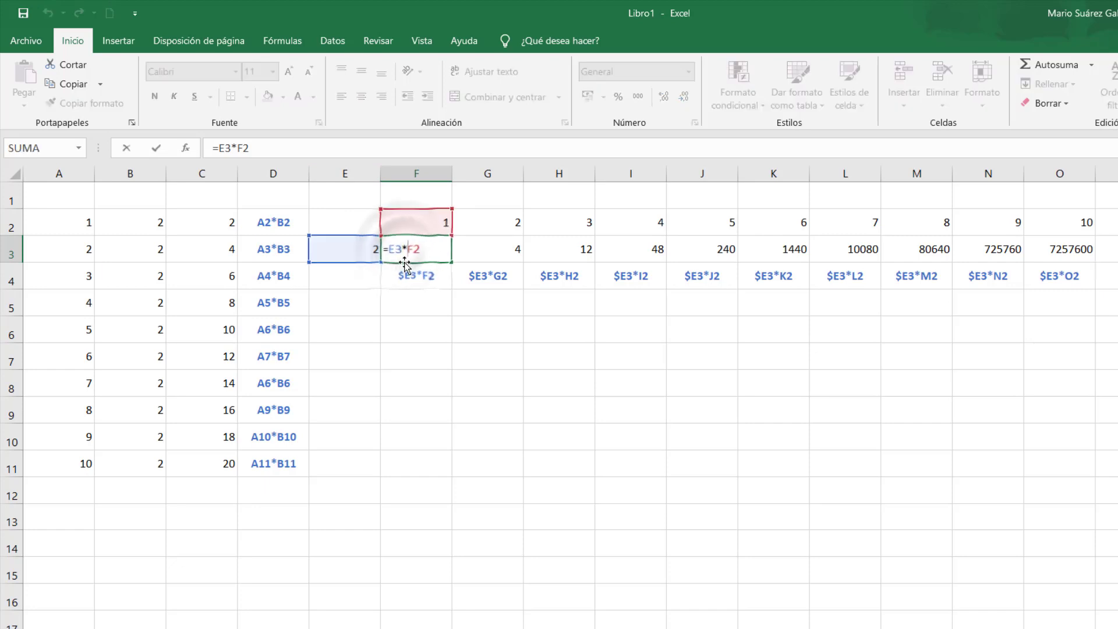
click(426, 266)
key(Escape)
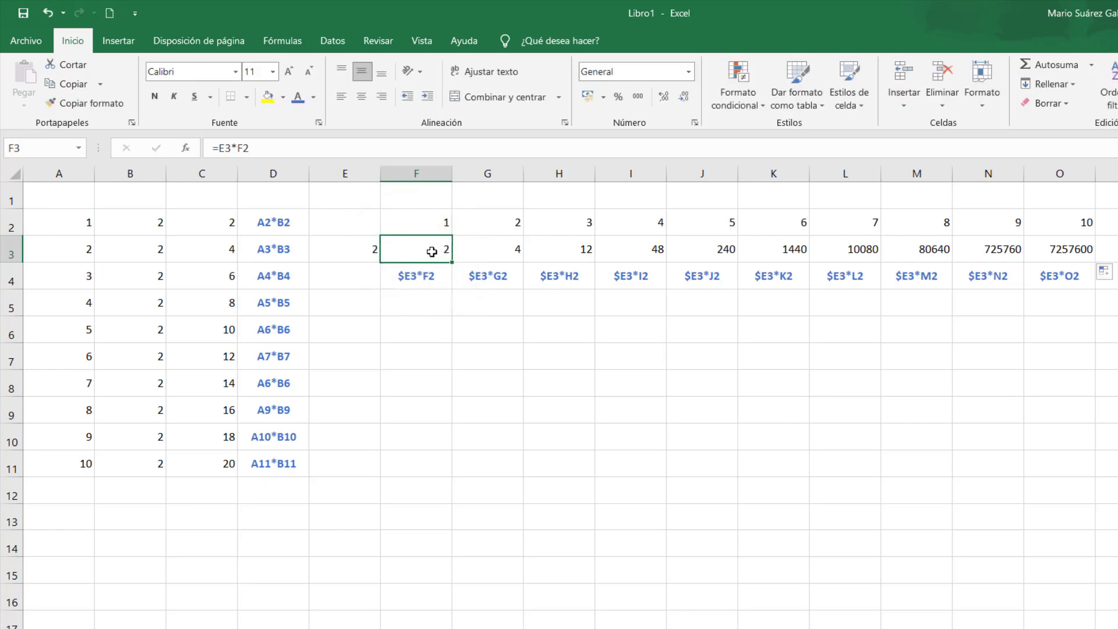
Fix column E in the F3 formula with a dollar sign so that it reads =$E3*F2
double_click(424, 249)
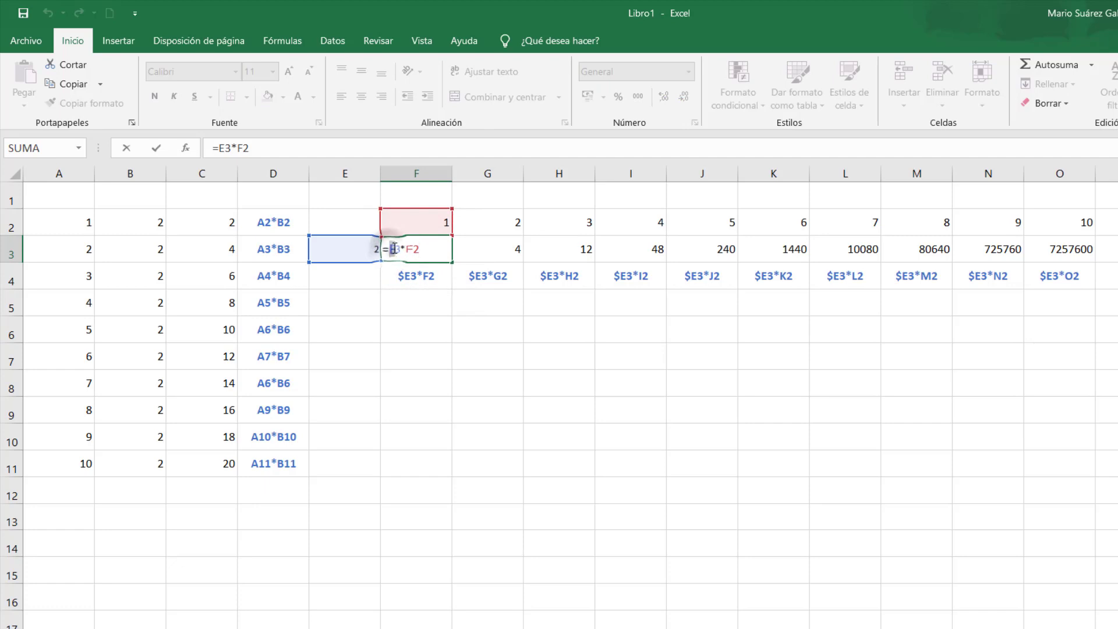
drag(389, 250, 395, 249)
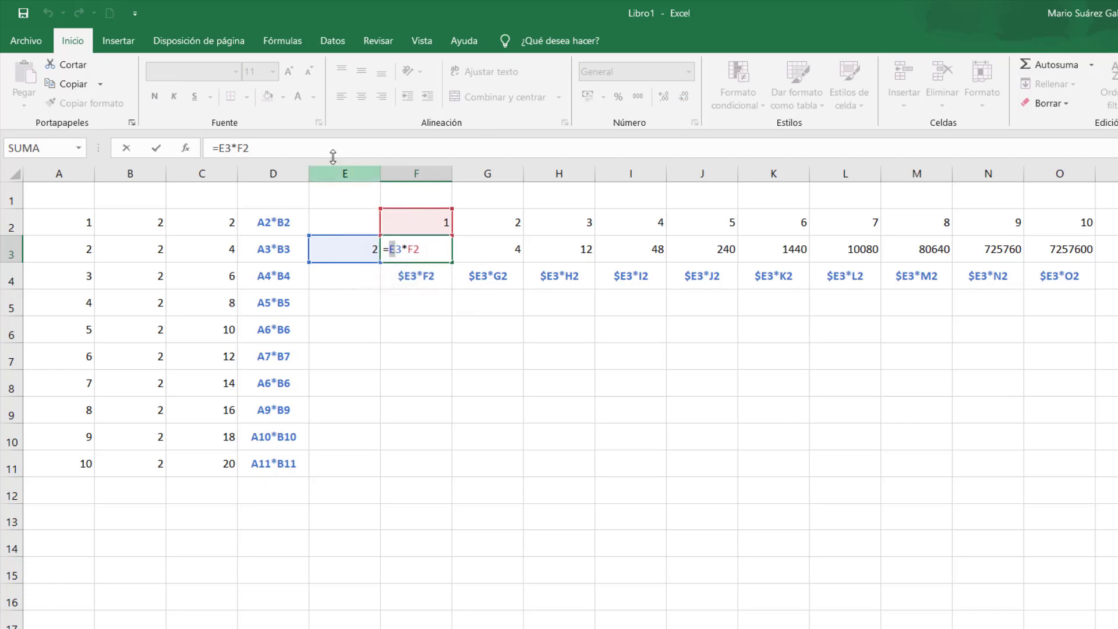
click(392, 252)
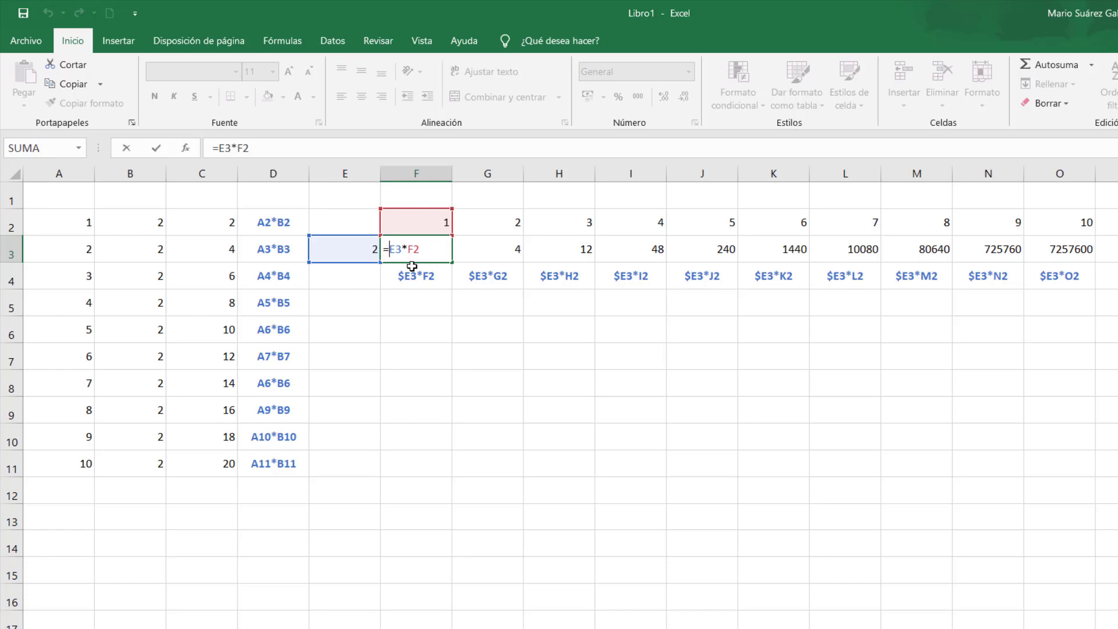
text($)
key(Return)
key(Up)
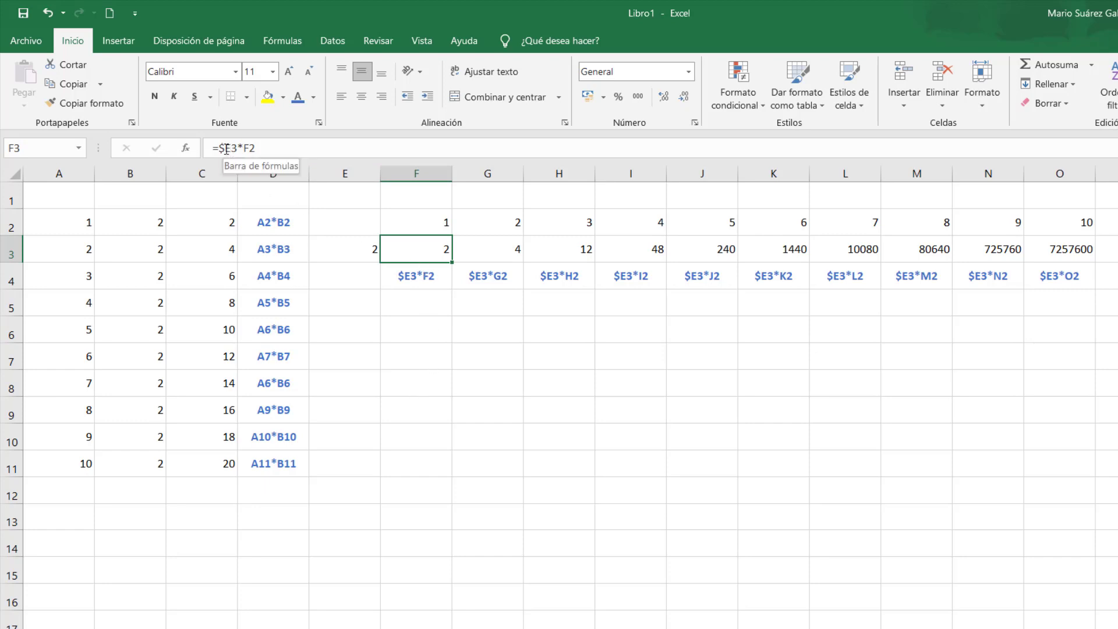
drag(221, 149, 229, 148)
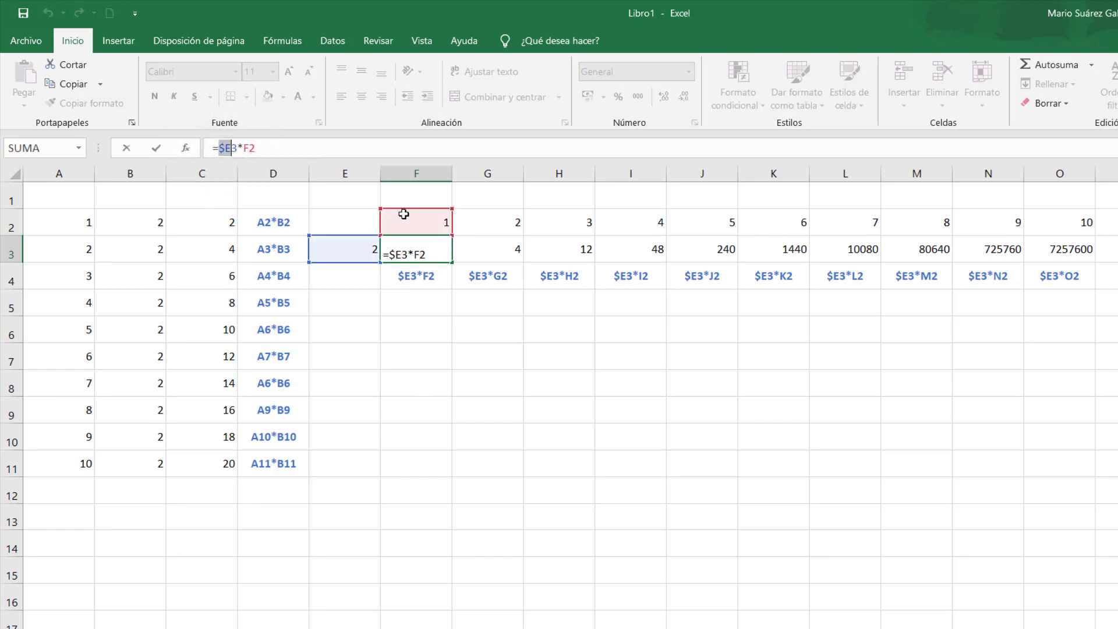
click(412, 300)
key(Escape)
text(º)
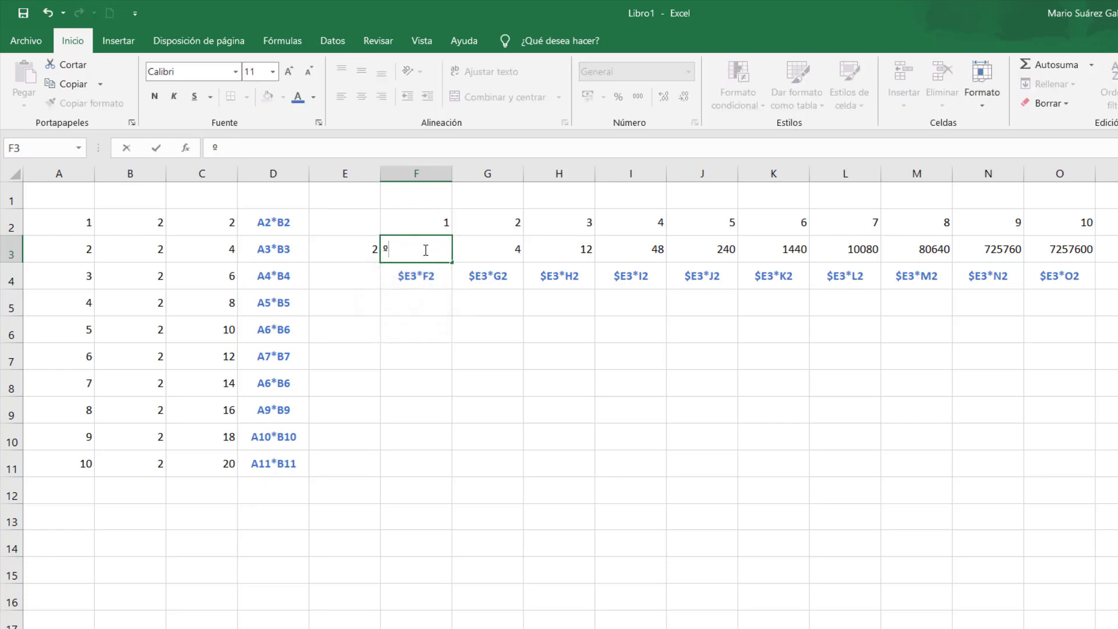
key(Escape)
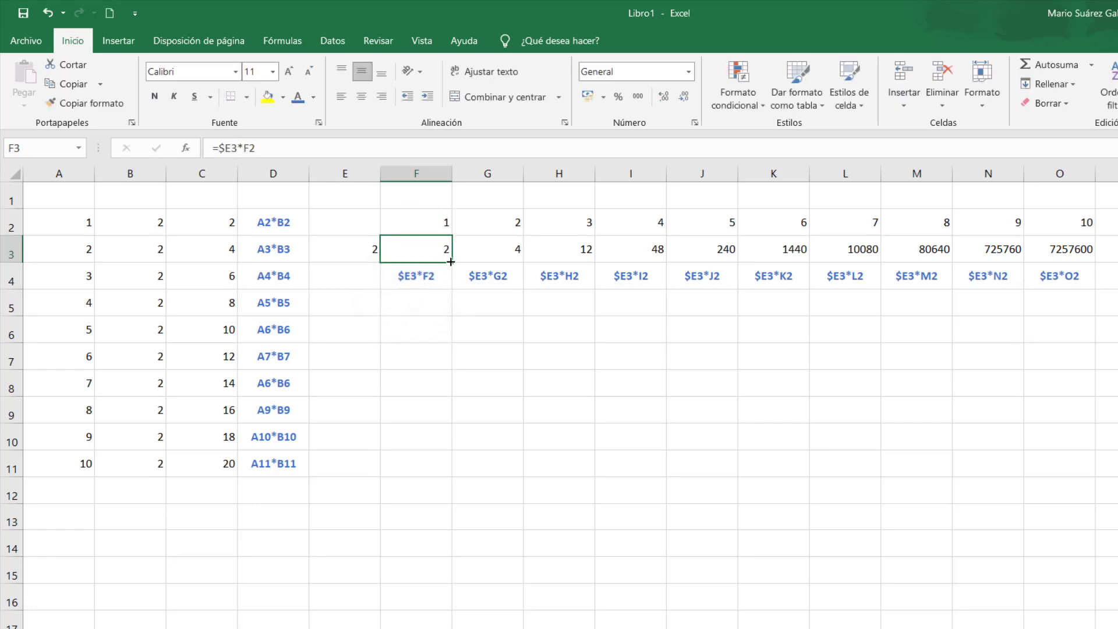
Copy the fixed-column formula in F3 across the row to O3 and check the formulas from F3 to J3
drag(450, 262, 1105, 272)
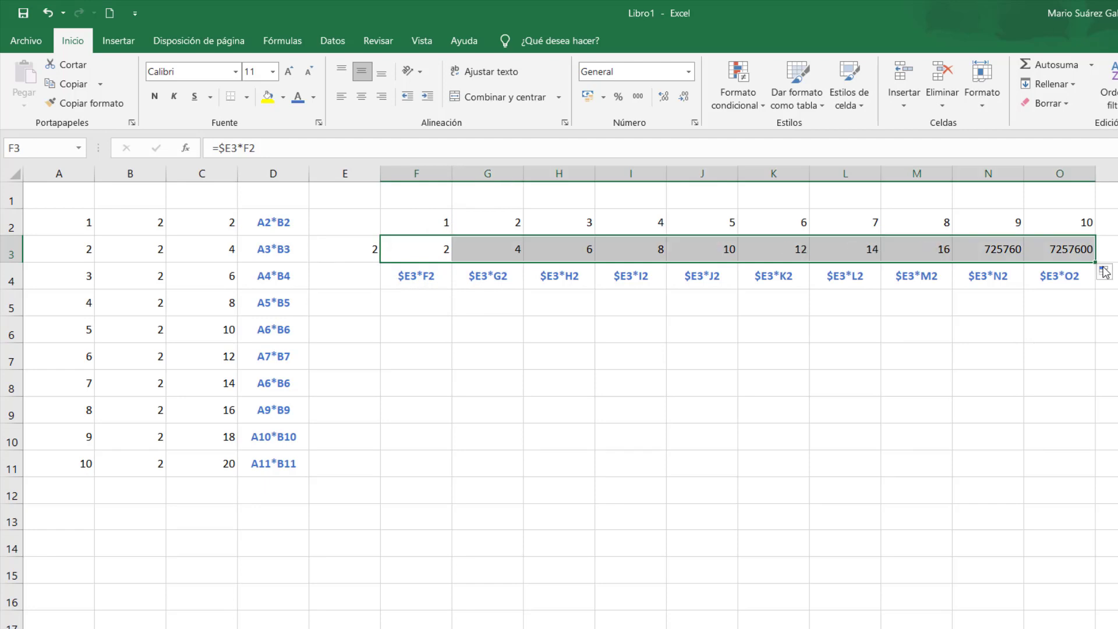
click(409, 248)
click(489, 250)
click(559, 250)
click(631, 251)
click(694, 251)
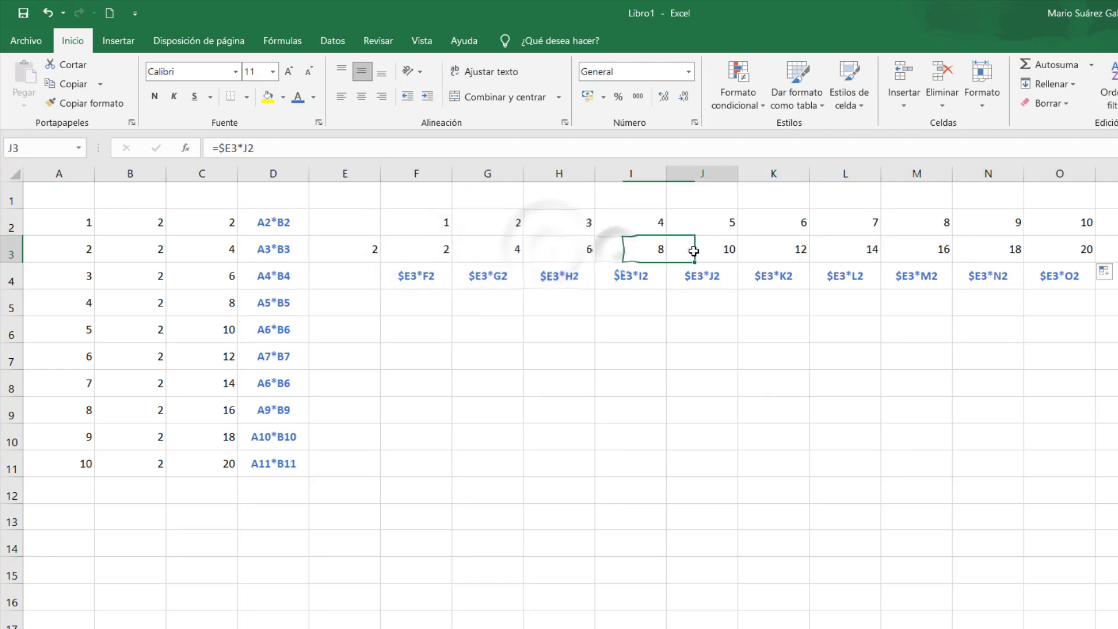
Examine the column references in the copied formulas of K3 through O3, comparing the fixed part with the changing part
click(770, 250)
click(845, 251)
click(926, 250)
click(990, 250)
click(899, 254)
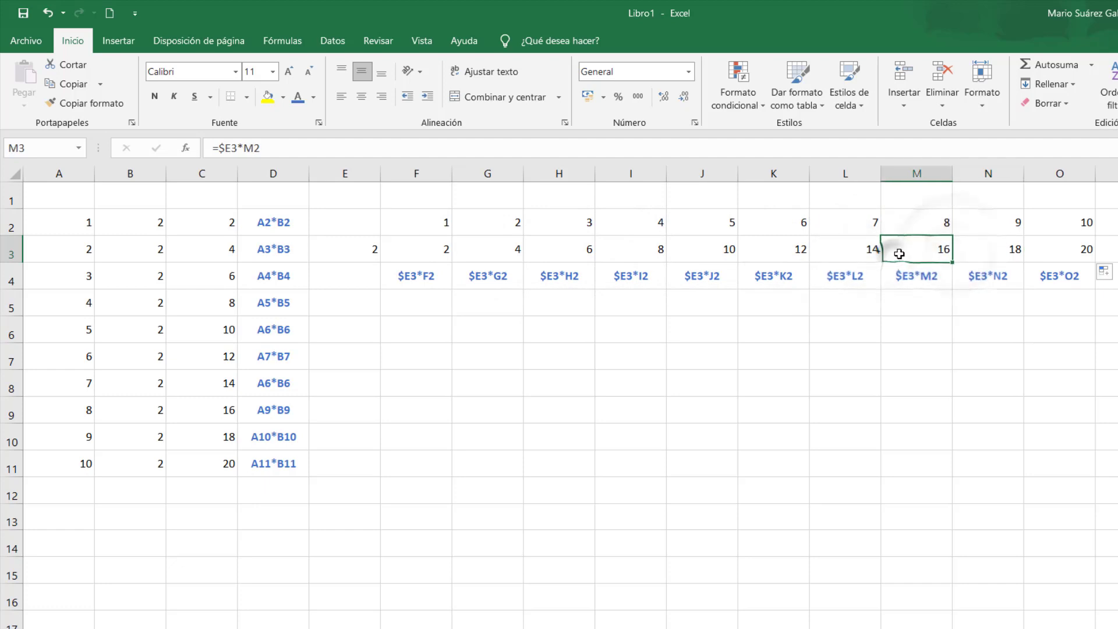
click(969, 255)
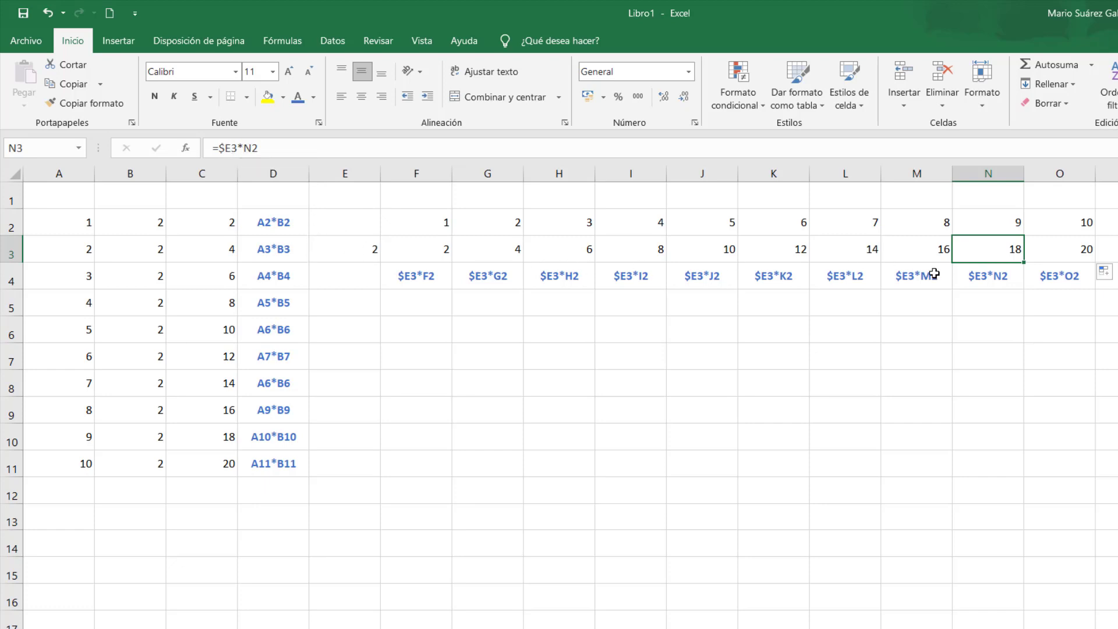
click(1061, 256)
click(862, 249)
click(745, 249)
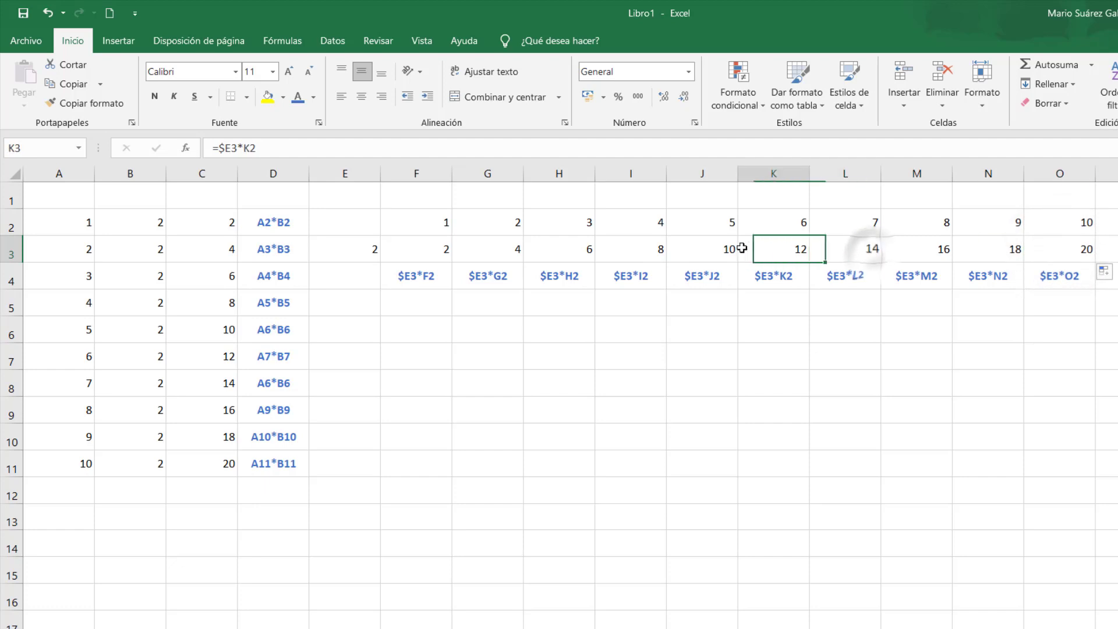
Copy the fixed-column formula from F3 down to F4 and check the row references in the copy
click(399, 249)
drag(452, 262, 449, 286)
click(429, 278)
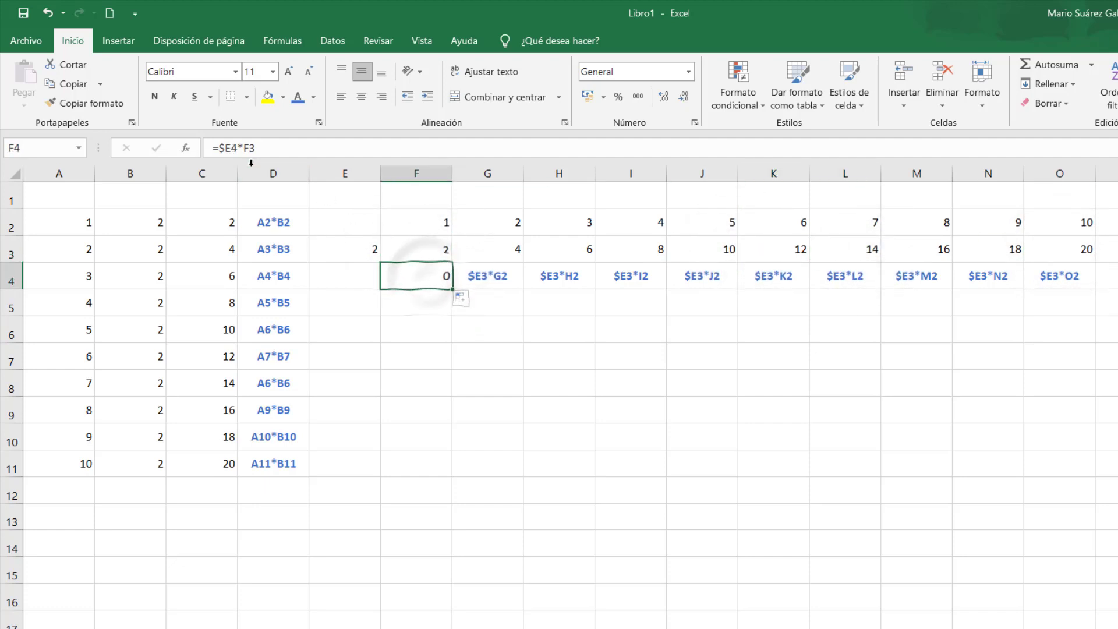
click(223, 149)
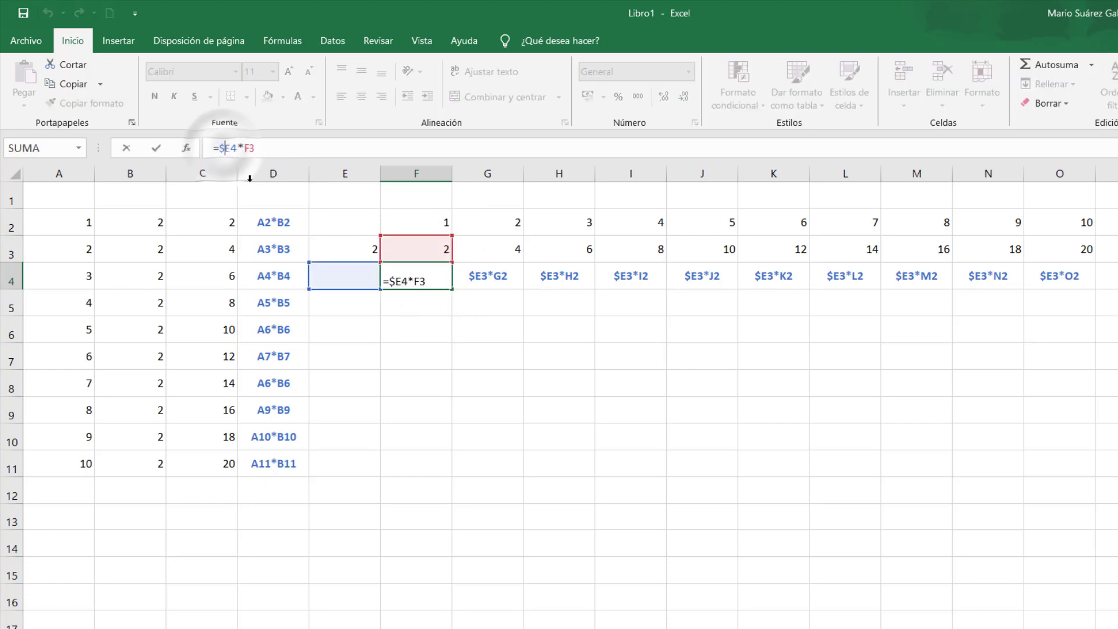
key(ctrl+Return)
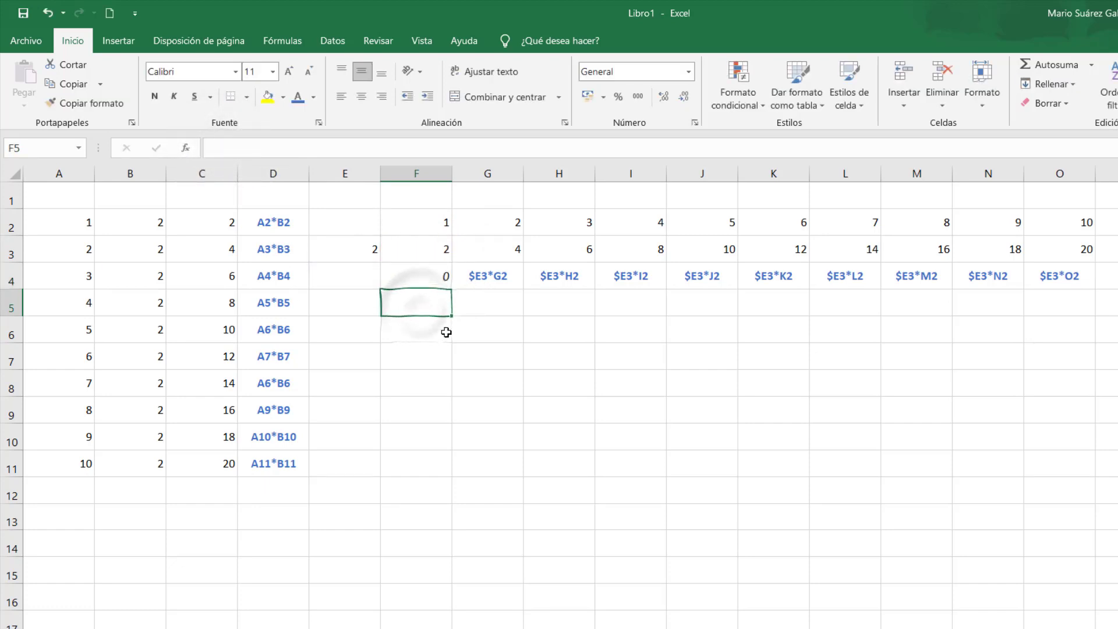
Undo the formula copy in F4 and return to the fixed-column formula in F3
key(ctrl+z)
click(433, 278)
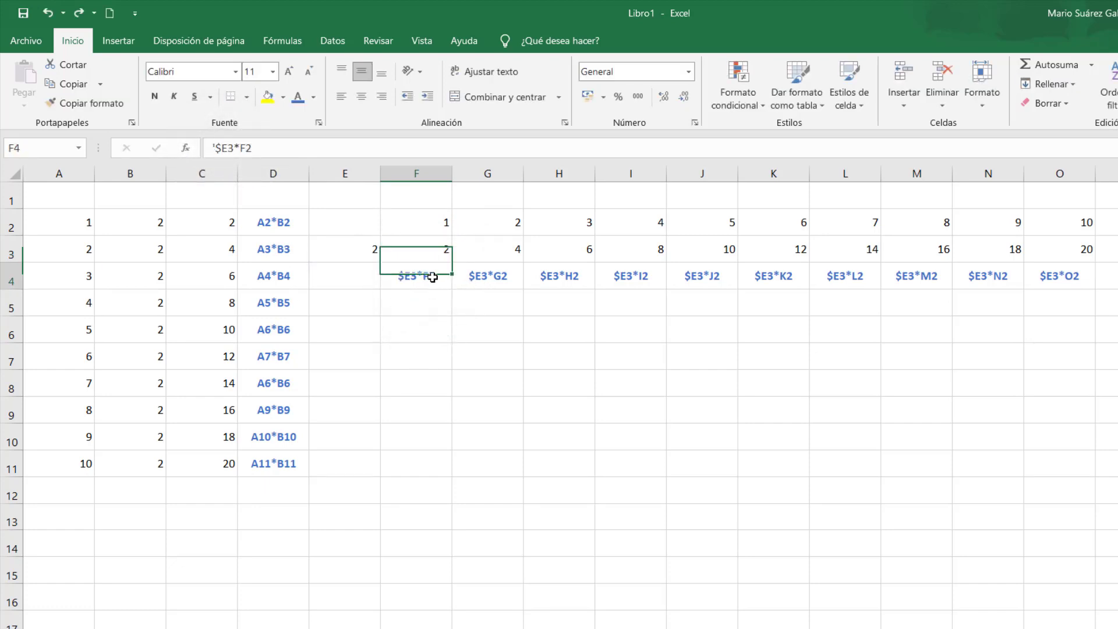
click(429, 247)
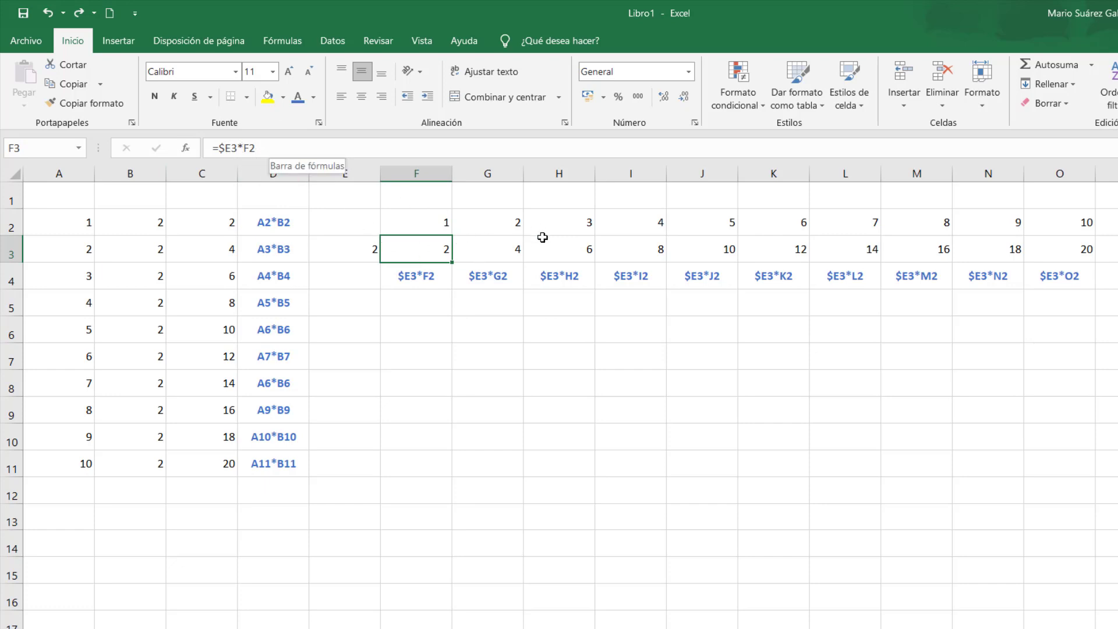
Examine the formulas from G3 through O3, comparing the fixed column E reference with the changing row 2 reference
click(512, 256)
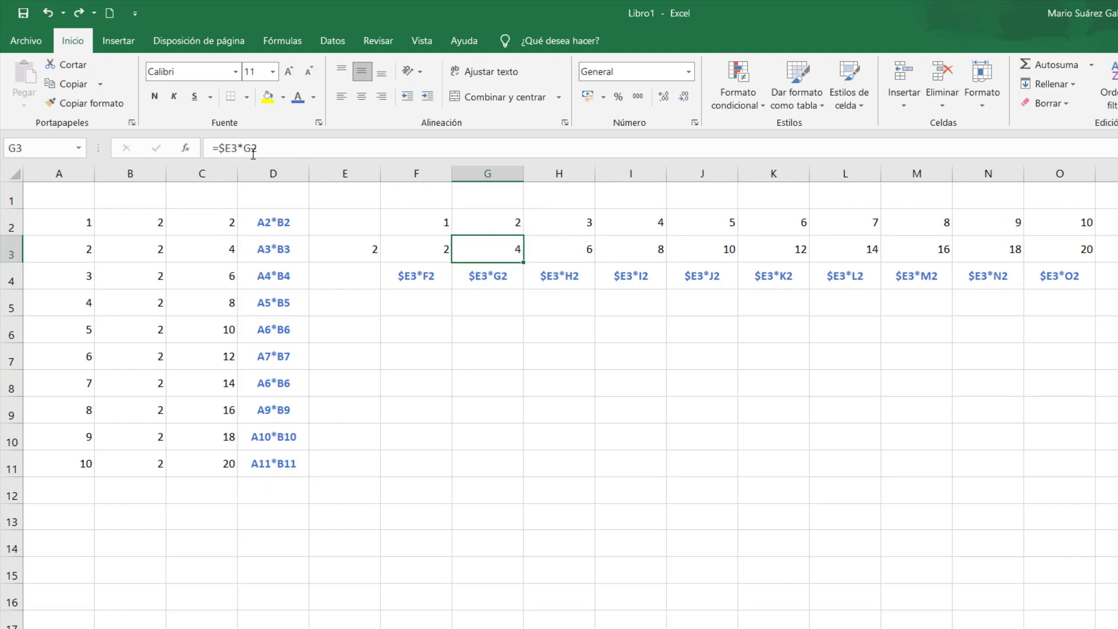
click(553, 249)
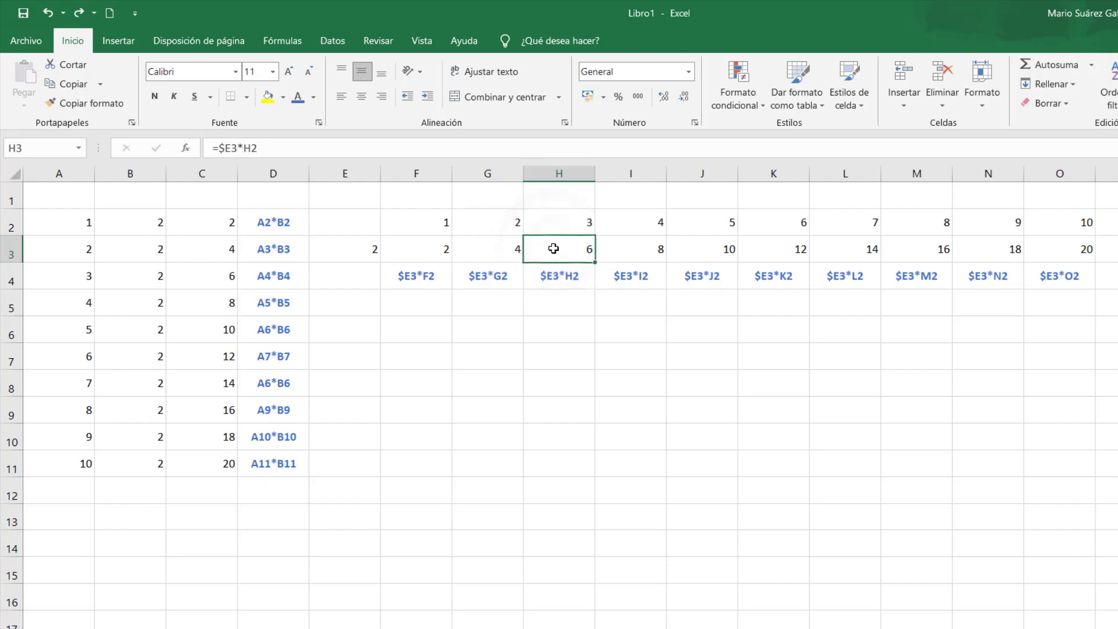
click(656, 249)
click(711, 249)
click(786, 250)
click(871, 249)
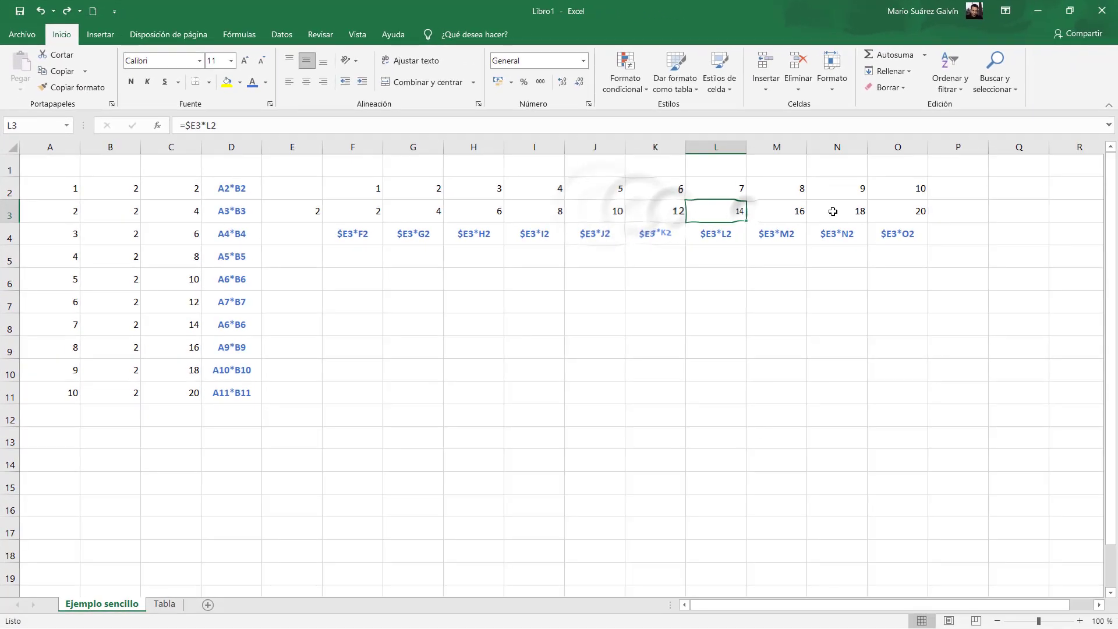
click(833, 212)
click(885, 211)
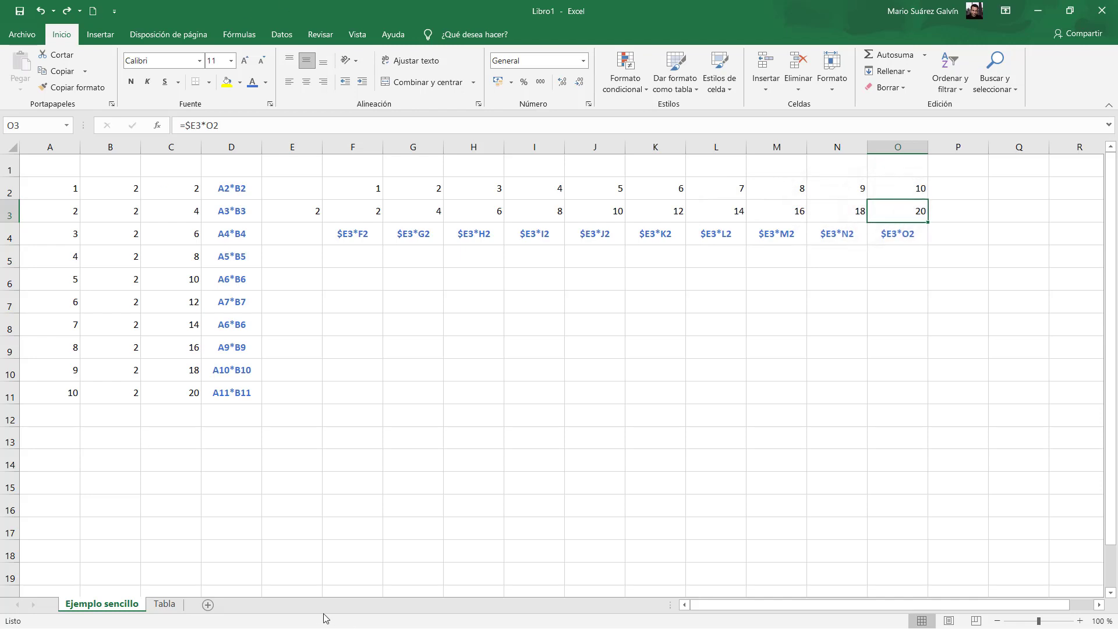
Clear the multiplication results in C4:O14 on the Tabla sheet, keeping the header numbers in row 3 and column B
click(169, 603)
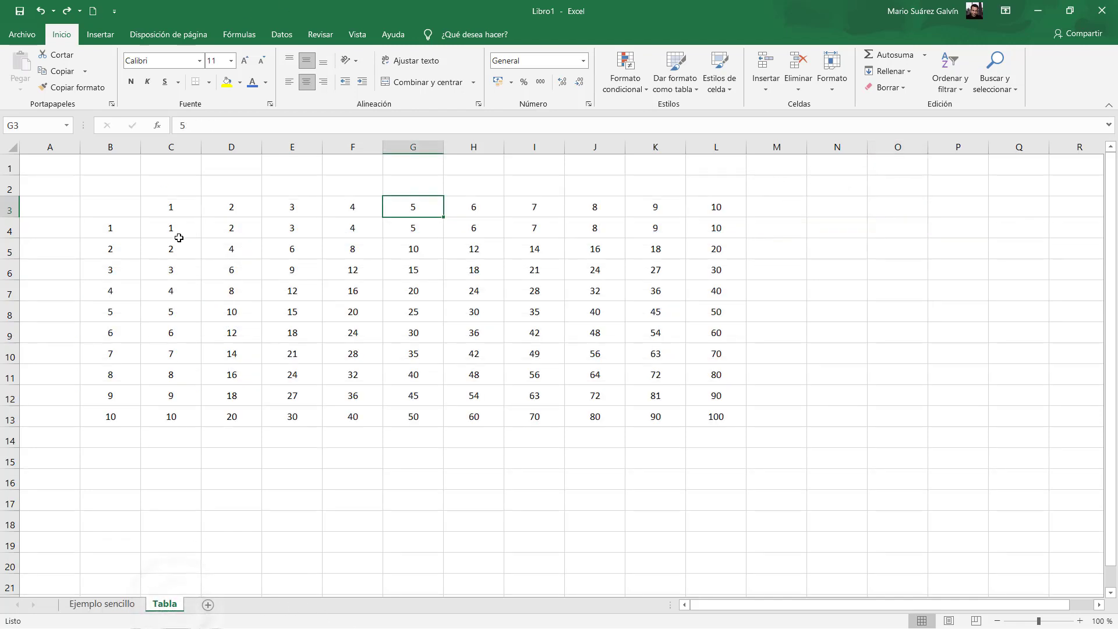
drag(174, 228, 893, 441)
key(Delete)
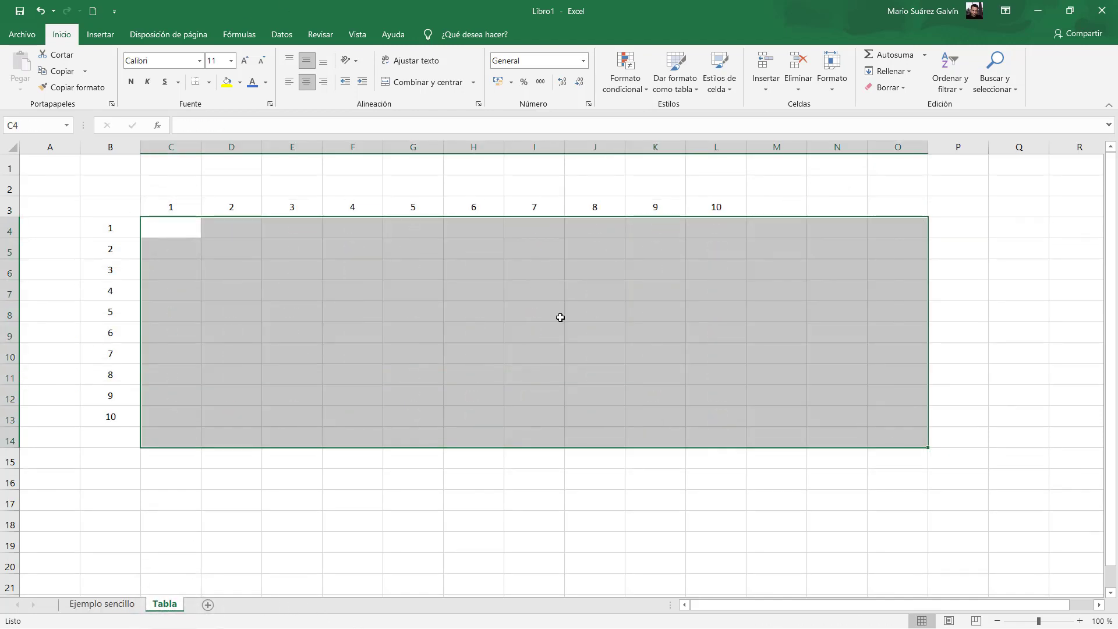
Examine how the empty table cells relate to the multipliers in row 3 and column B
click(176, 233)
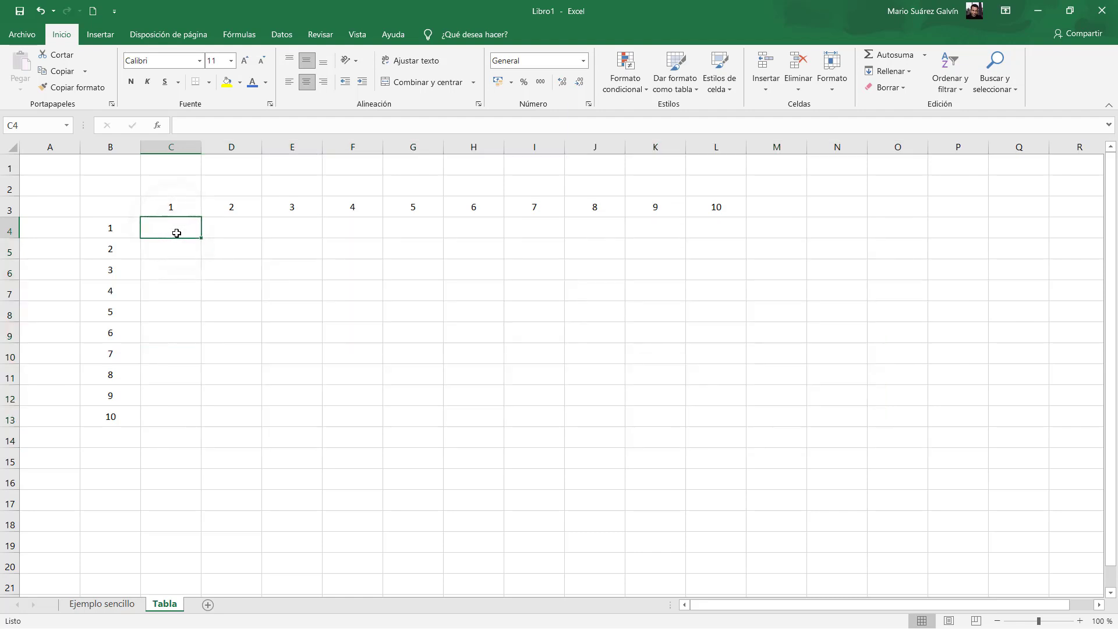
click(162, 309)
click(166, 210)
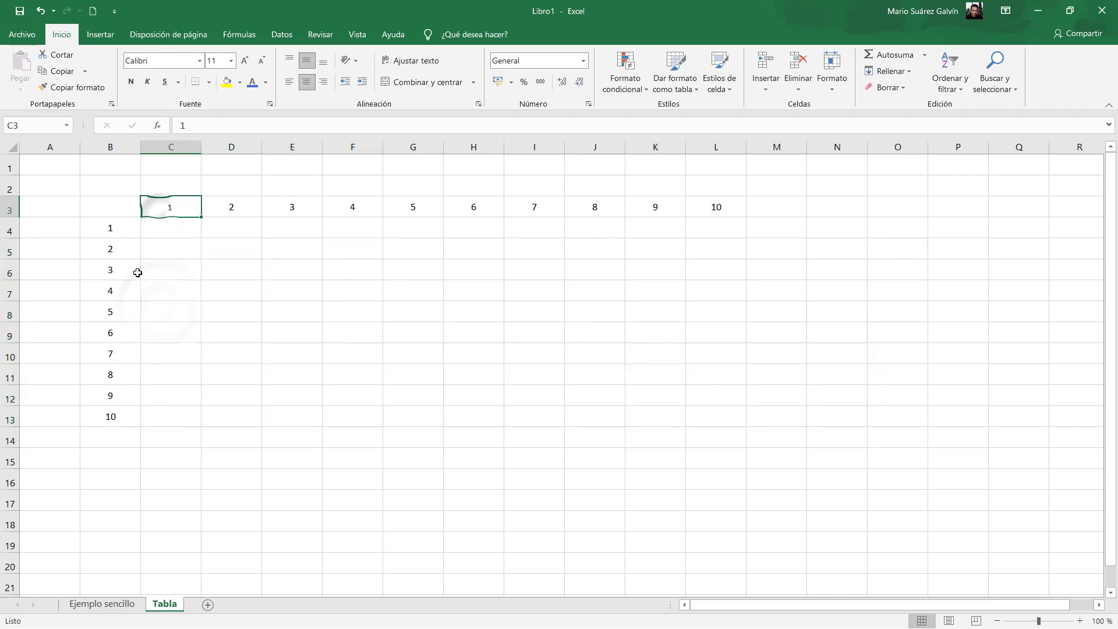
click(122, 316)
click(184, 209)
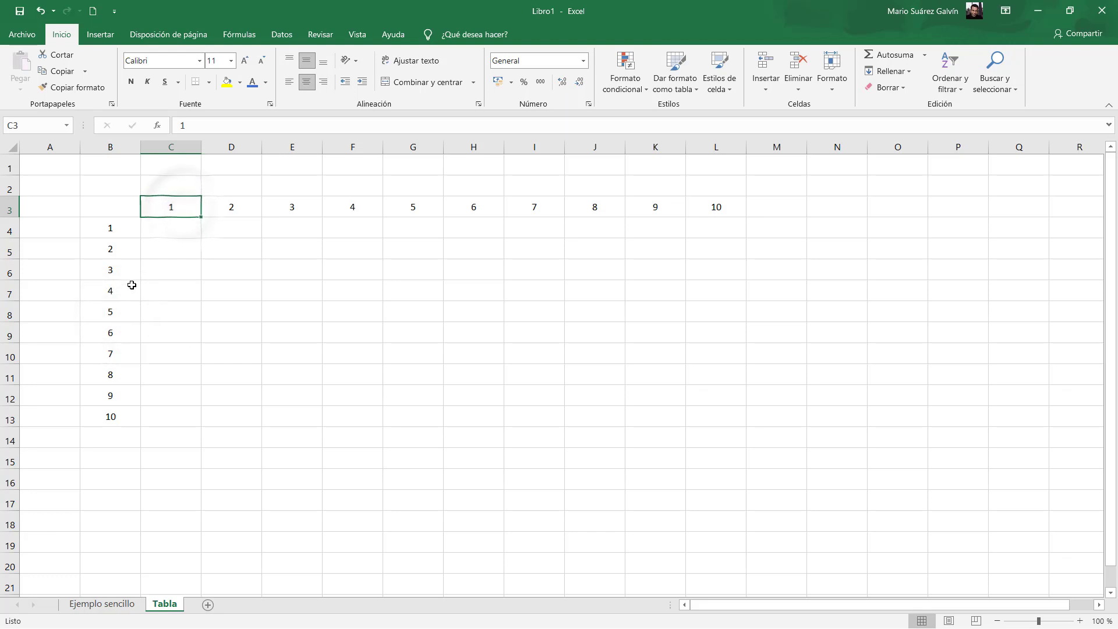
click(118, 309)
click(172, 209)
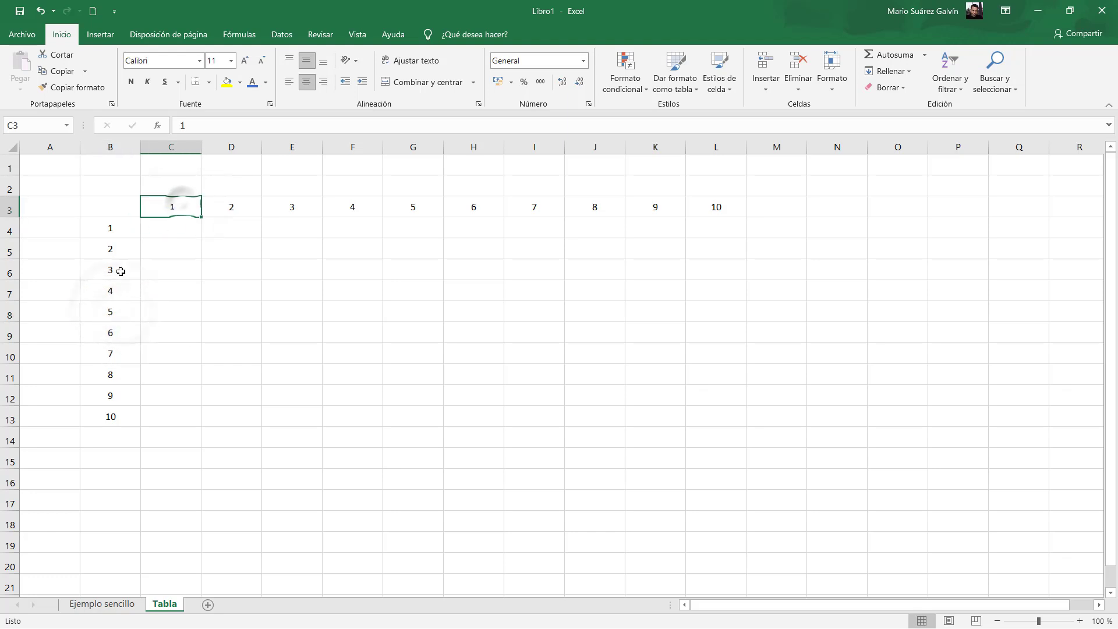
click(191, 298)
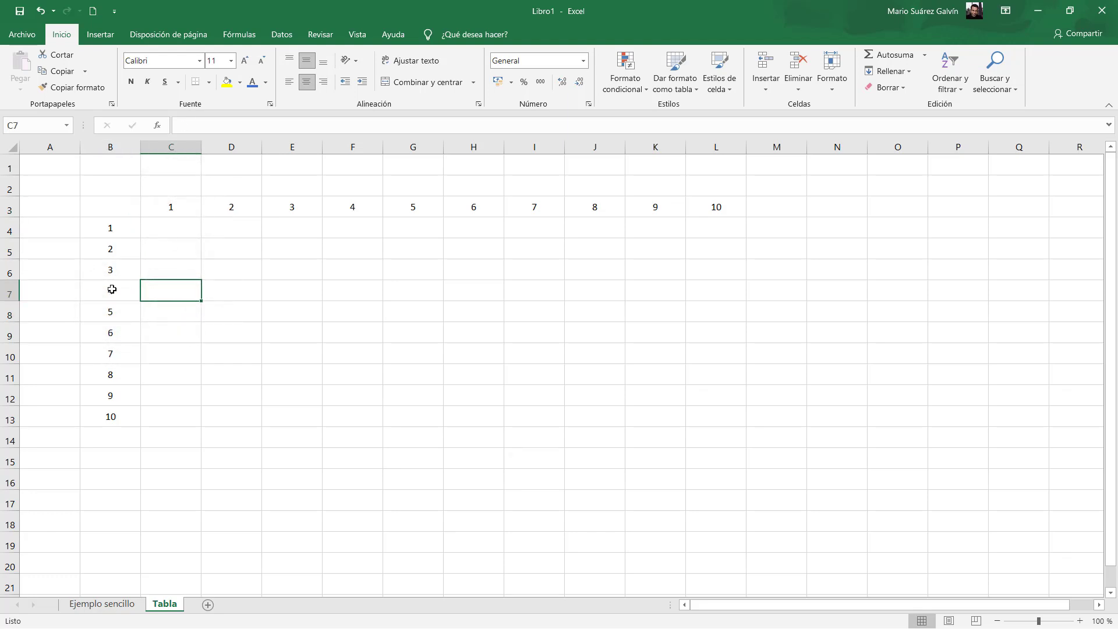
click(390, 335)
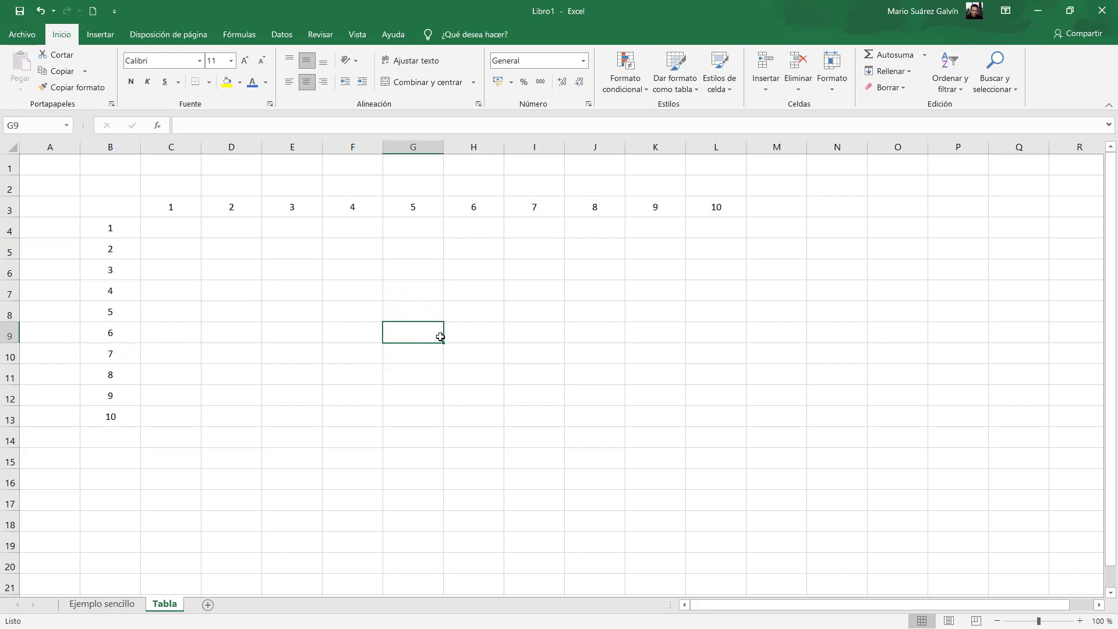
click(177, 228)
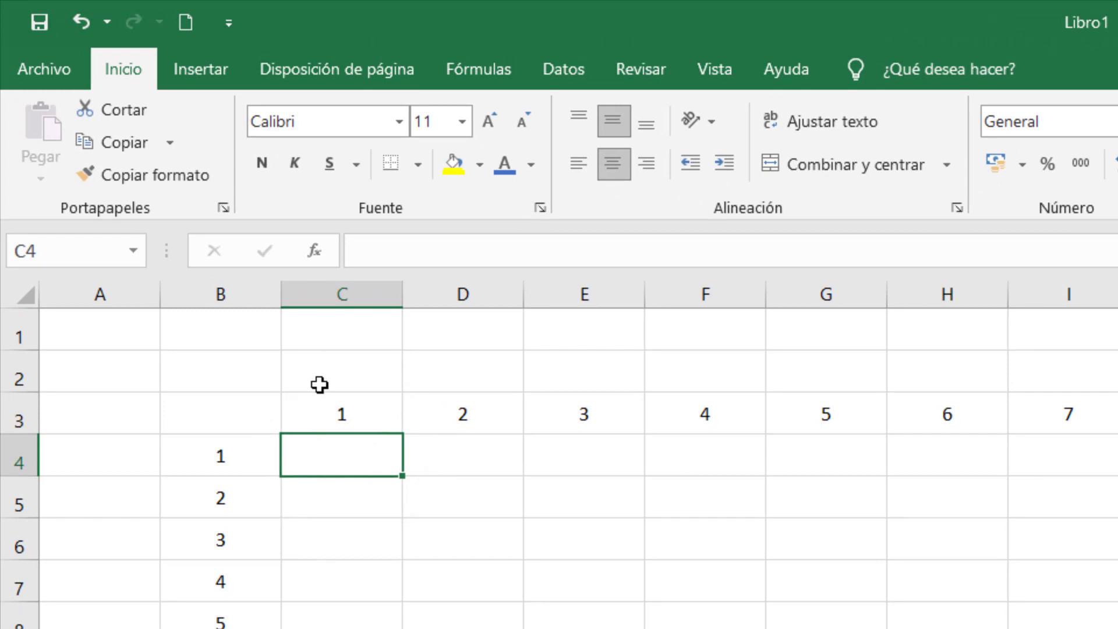
text(=)
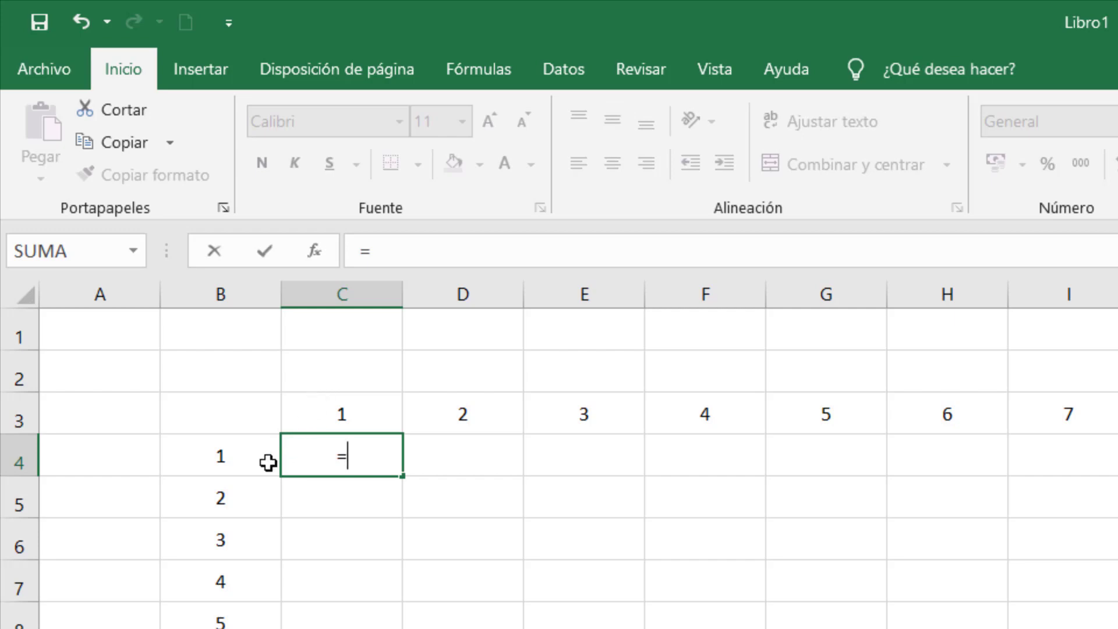
click(213, 458)
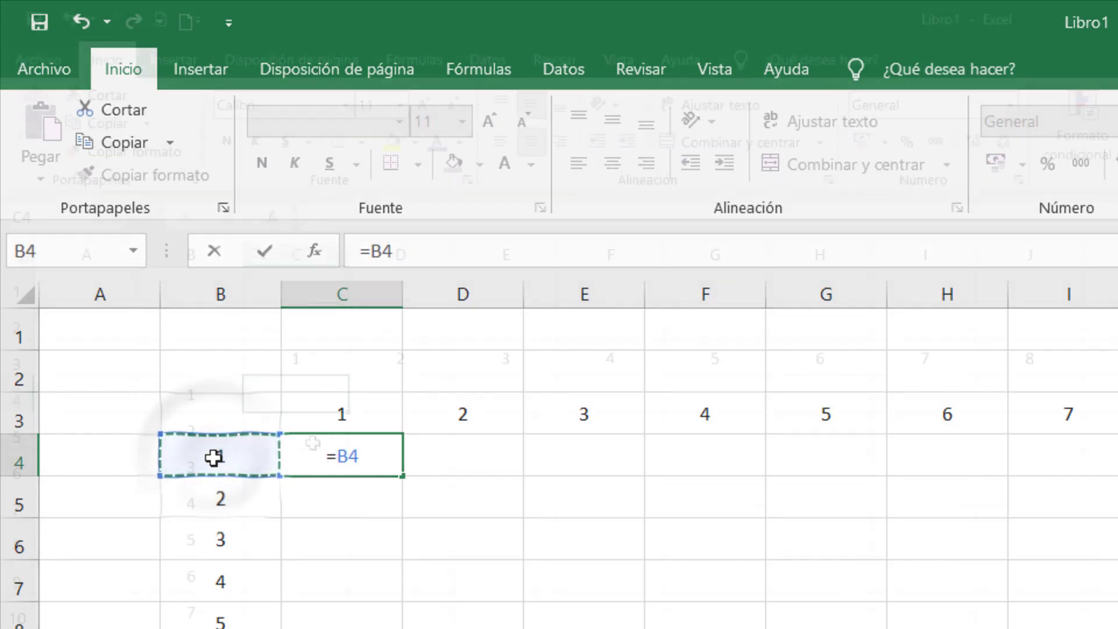
key(Escape)
Enter the formula =B4*C3 in cell C4 of the multiplication table
click(351, 458)
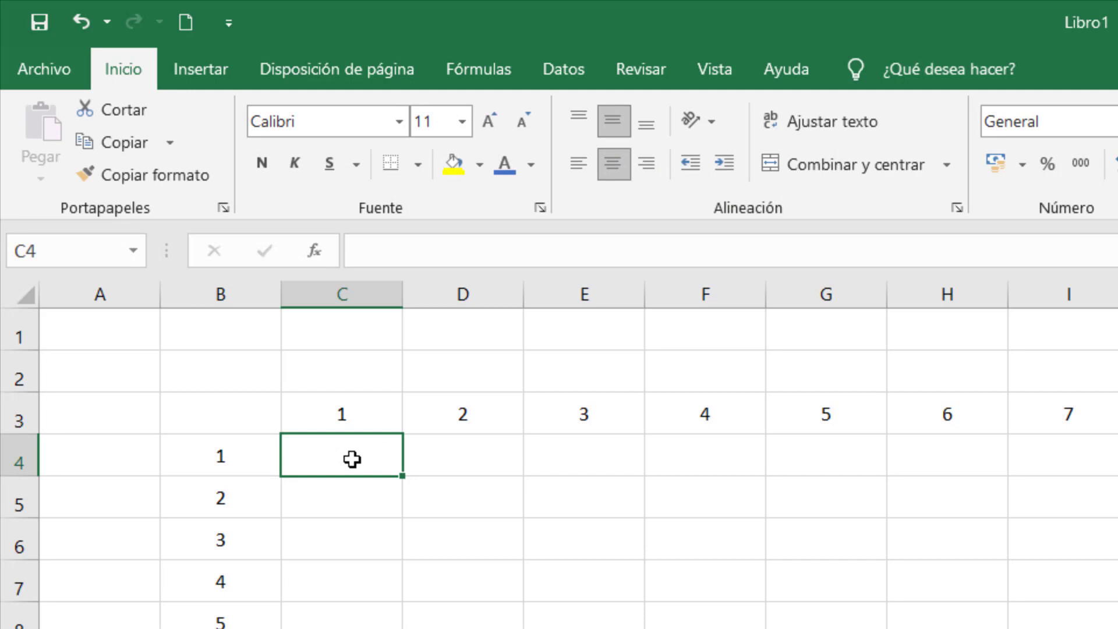
text(=)
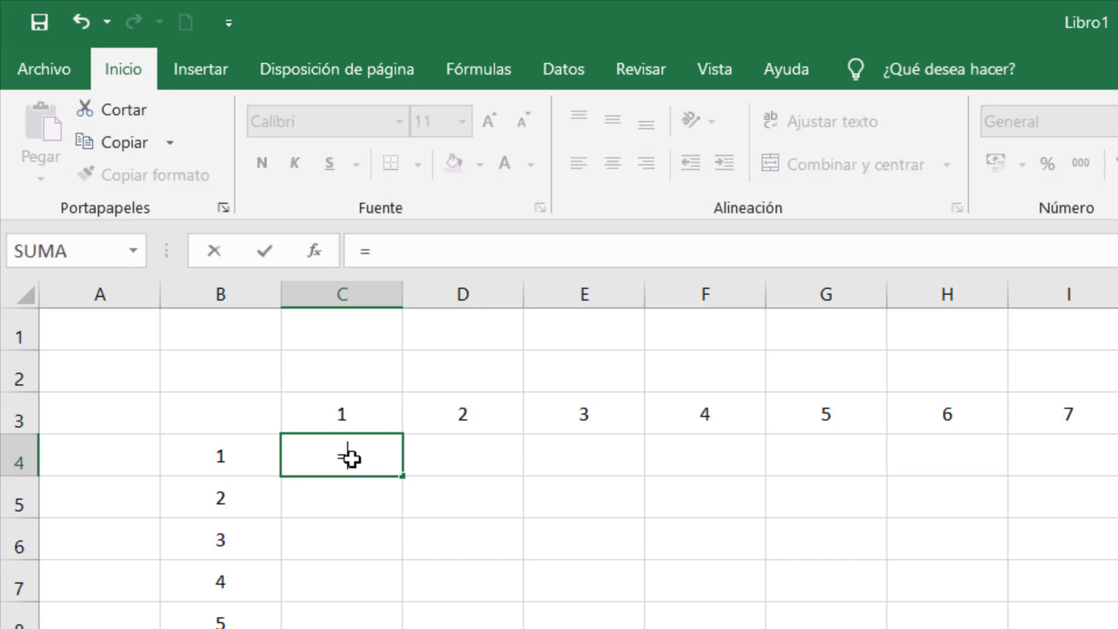
click(253, 464)
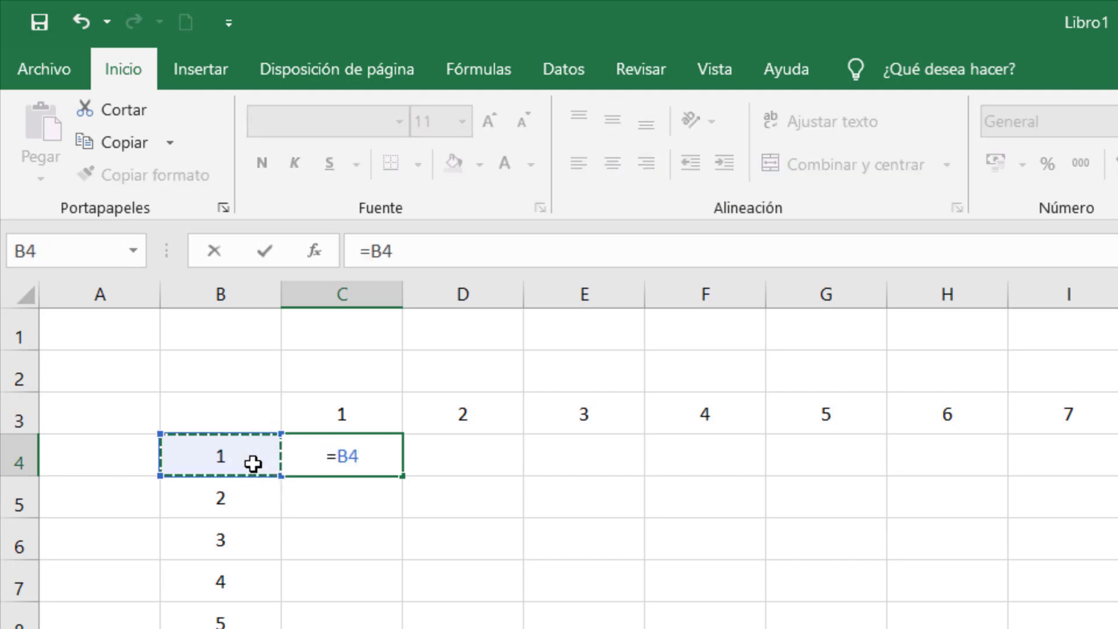
text(*)
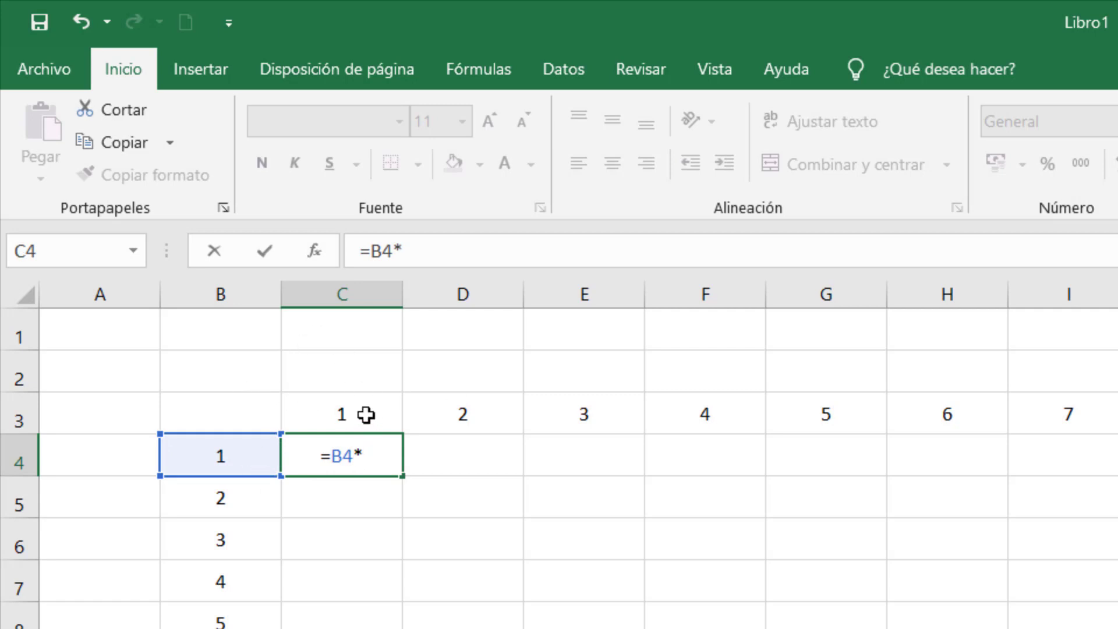
click(363, 414)
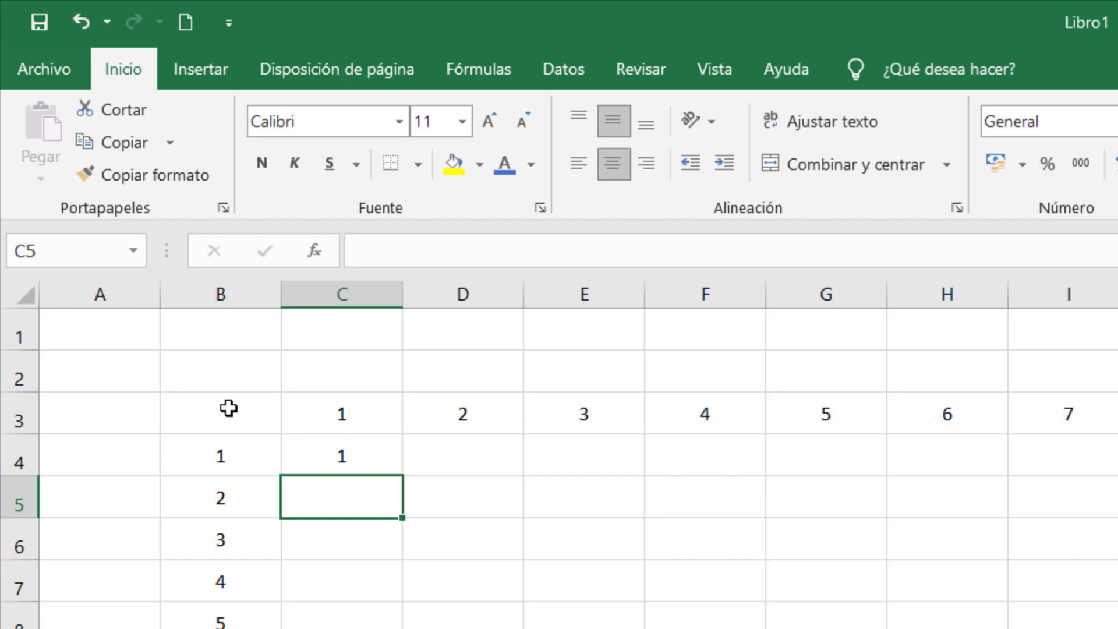
Try copying the C4 formula across to L4 and down to C13, undoing each copy
click(317, 452)
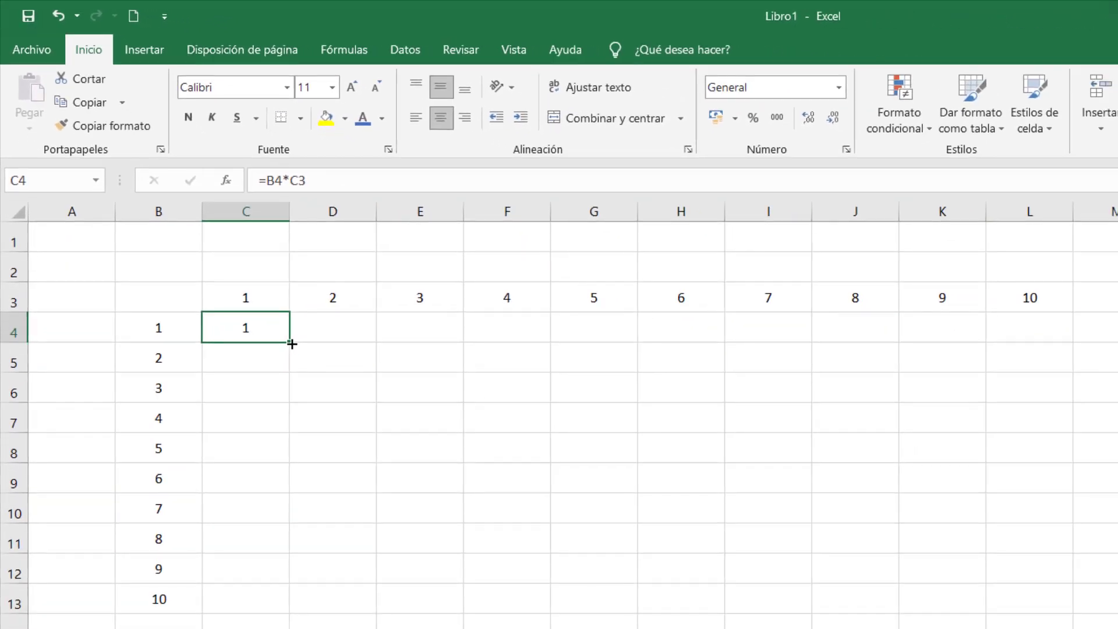
drag(291, 344, 1032, 349)
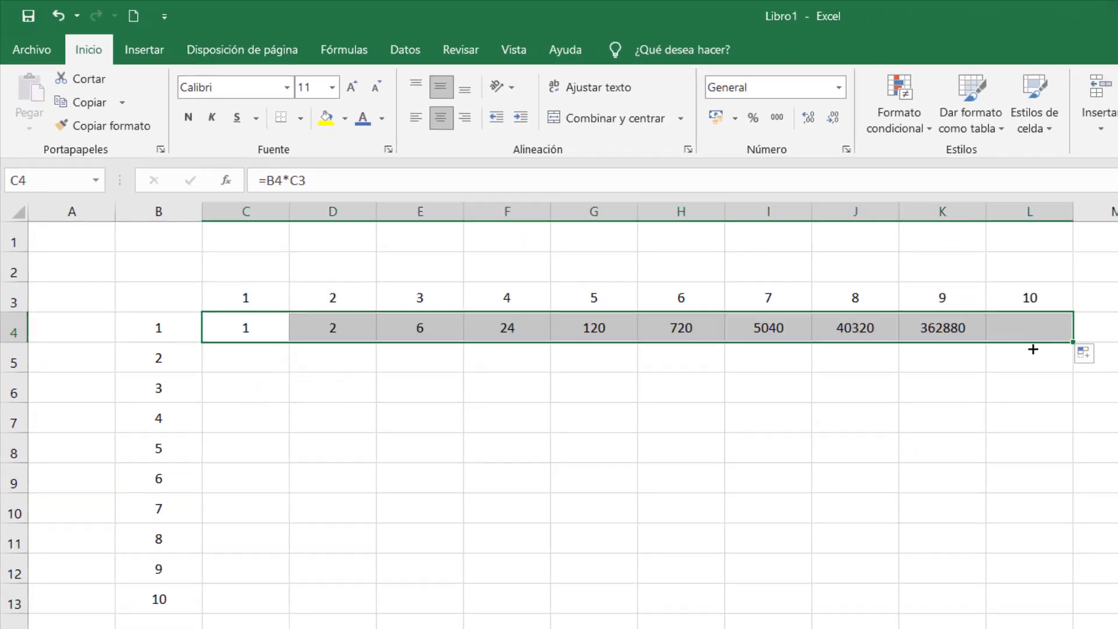
key(ctrl+z)
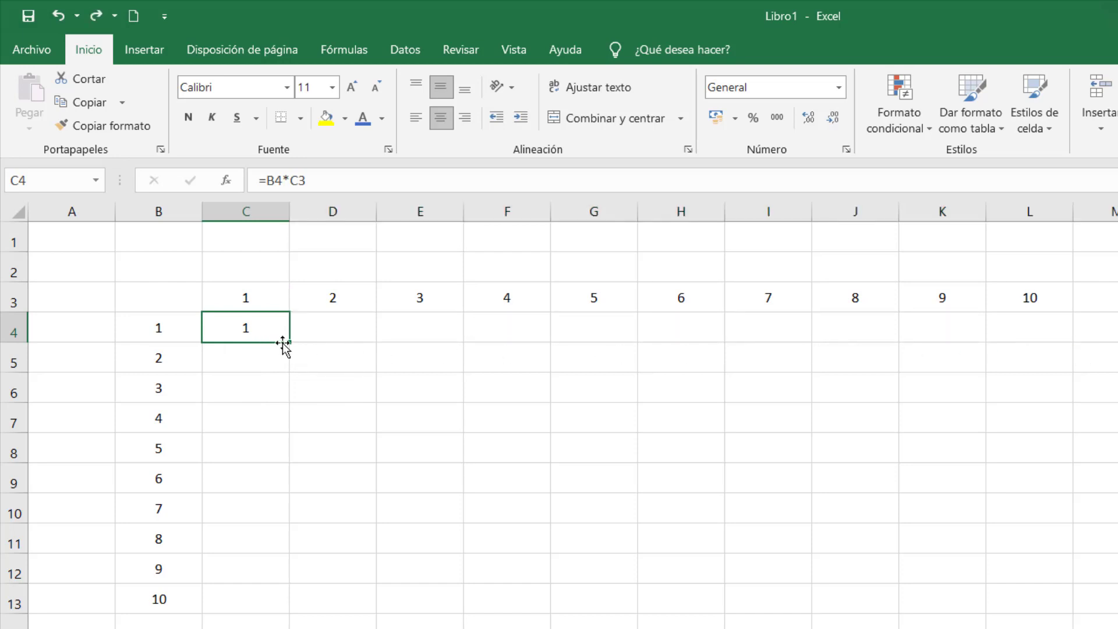
drag(289, 346, 297, 601)
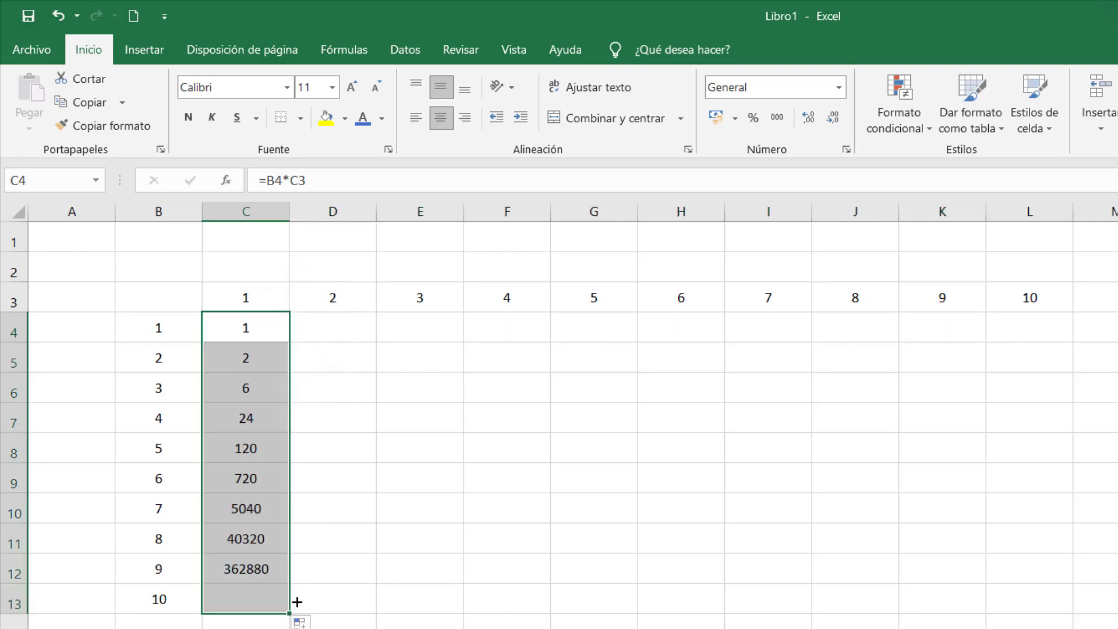
key(ctrl+z)
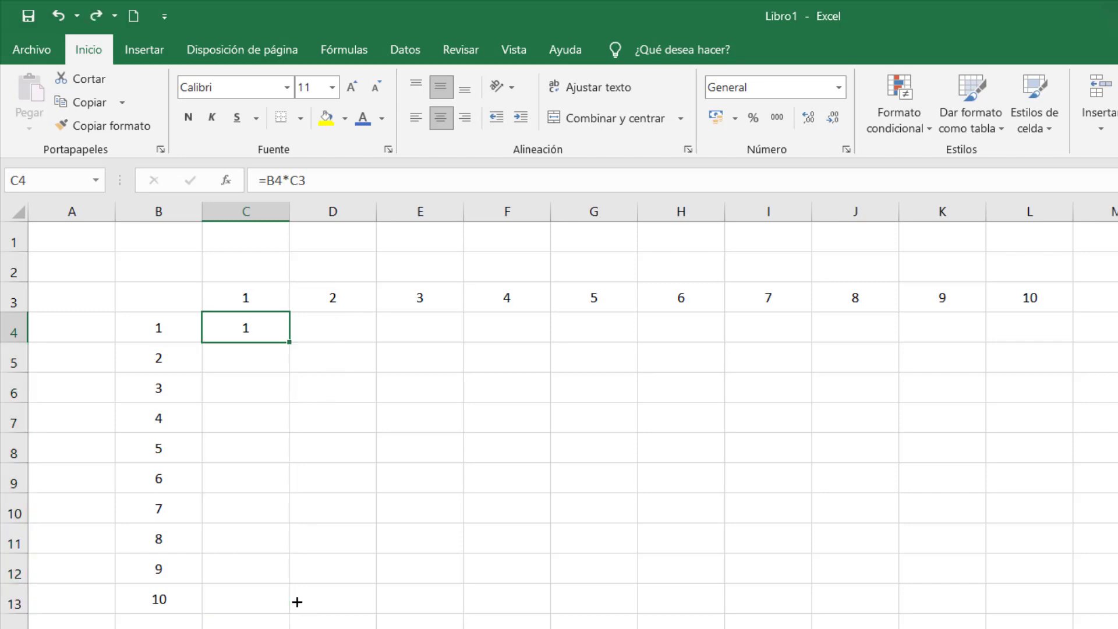
click(242, 363)
click(230, 439)
drag(230, 488, 230, 511)
click(235, 410)
Fix row 3 and column B in the C4 formula with dollar signs so that it reads =$B4*C$3
click(256, 328)
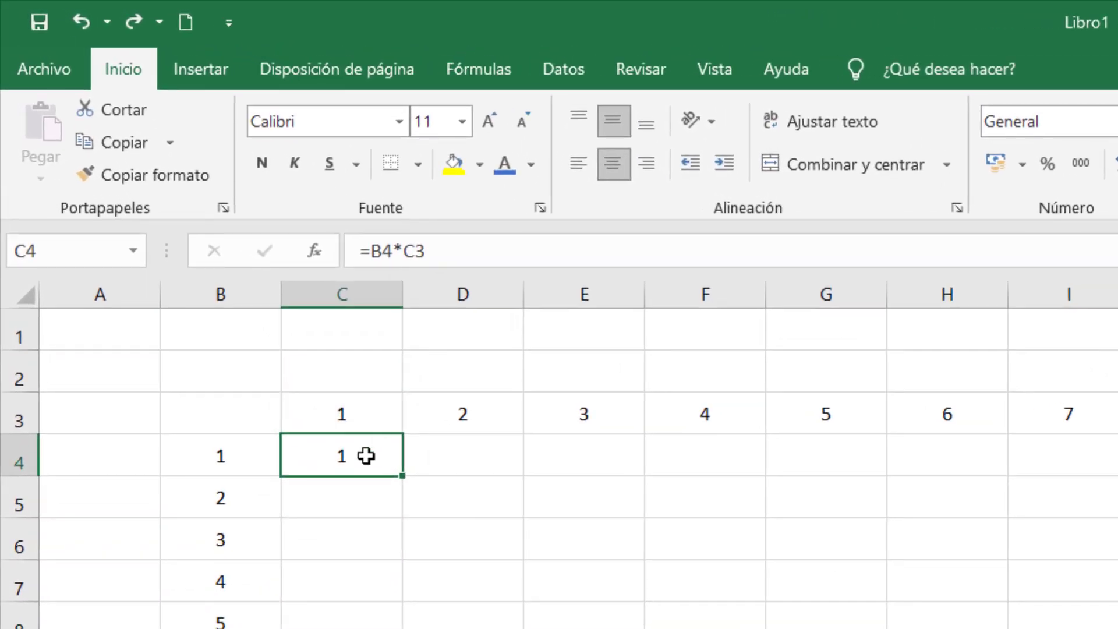
double_click(368, 455)
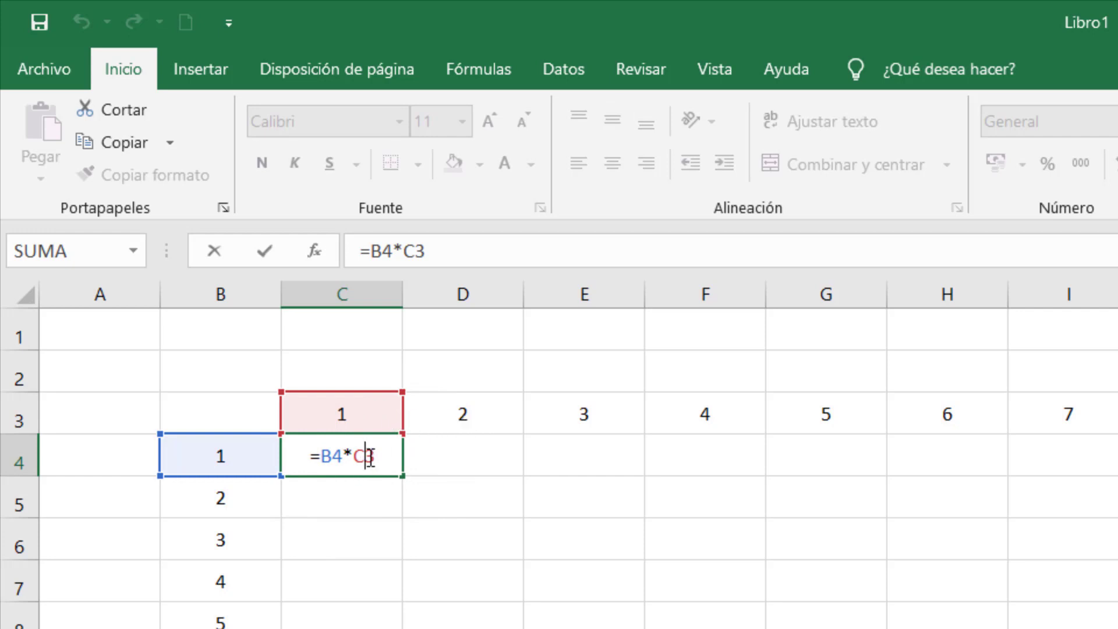
text($)
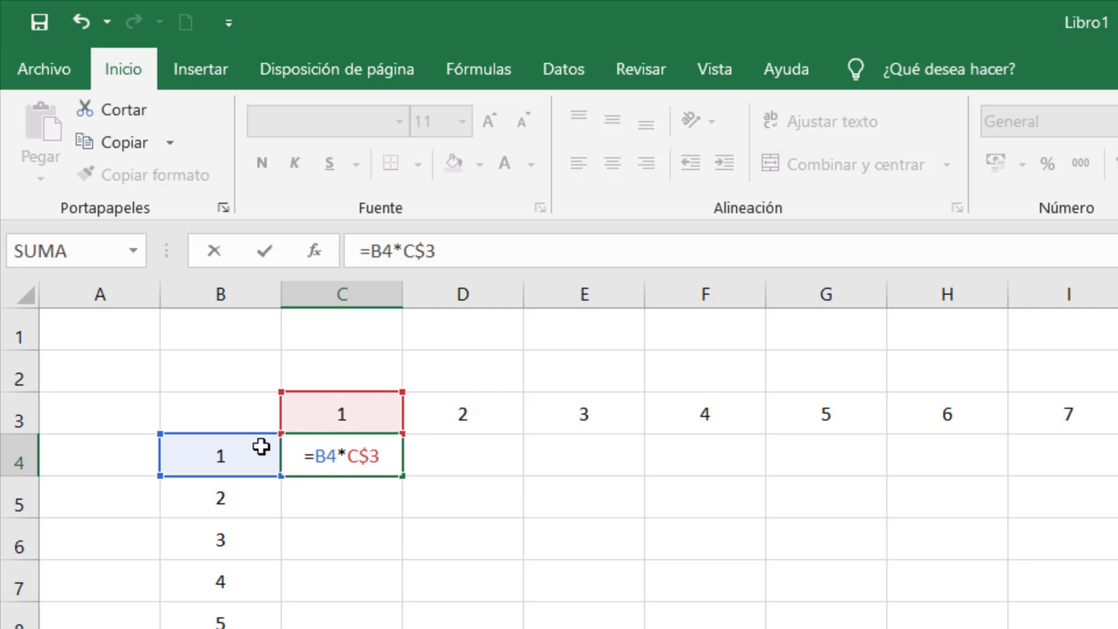
click(312, 455)
text($)
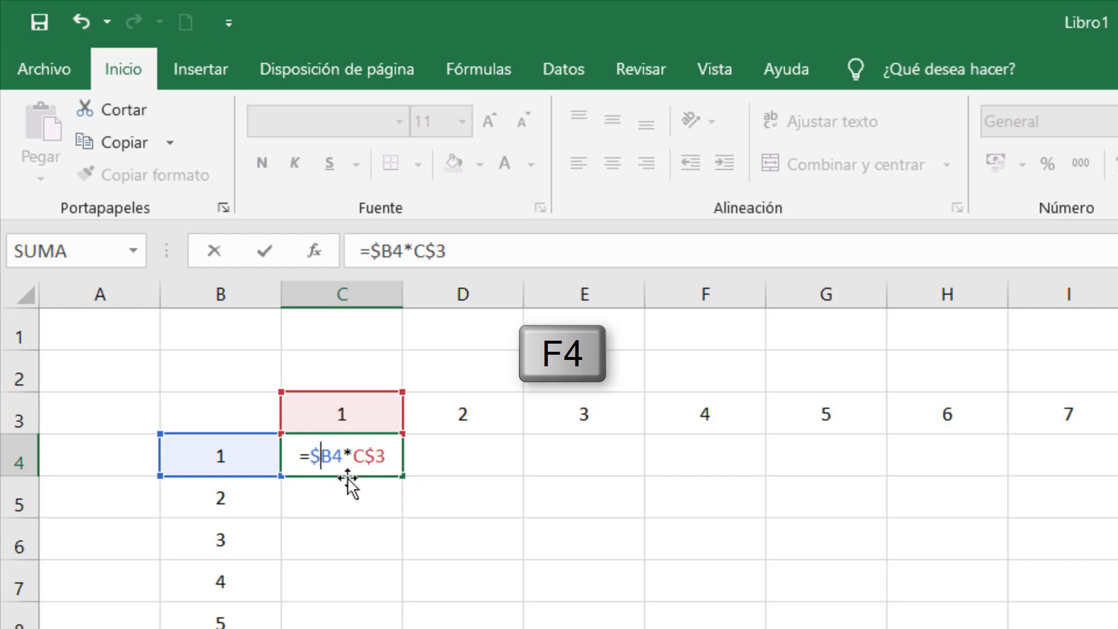
Cycle the B4 reference in the C4 formula through its relative, absolute and mixed forms, and settle on $B4
key(F4)
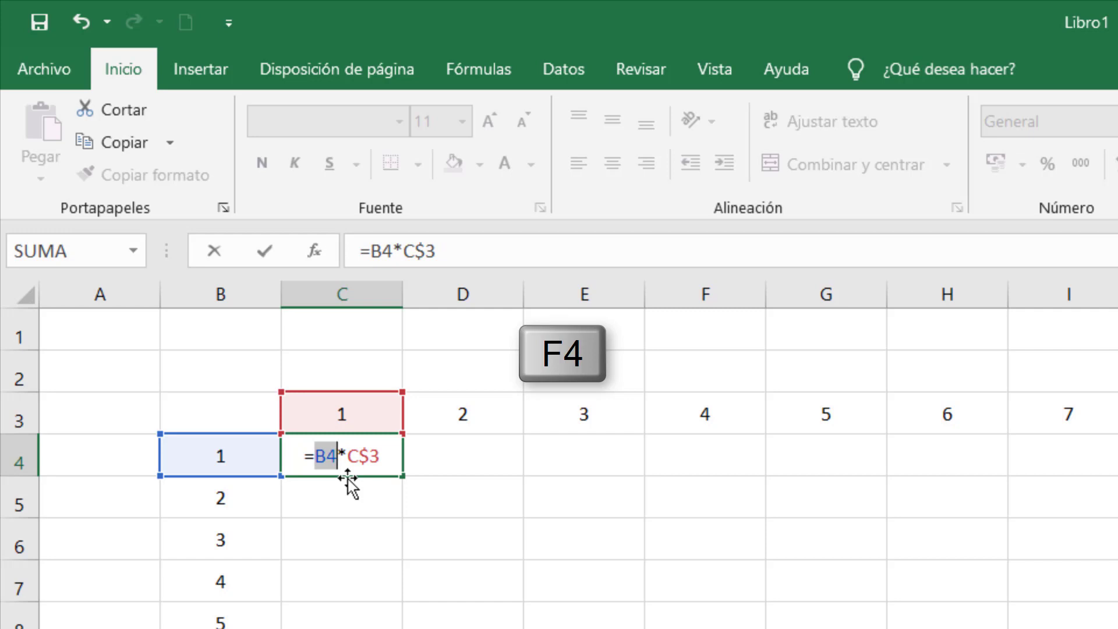
click(311, 457)
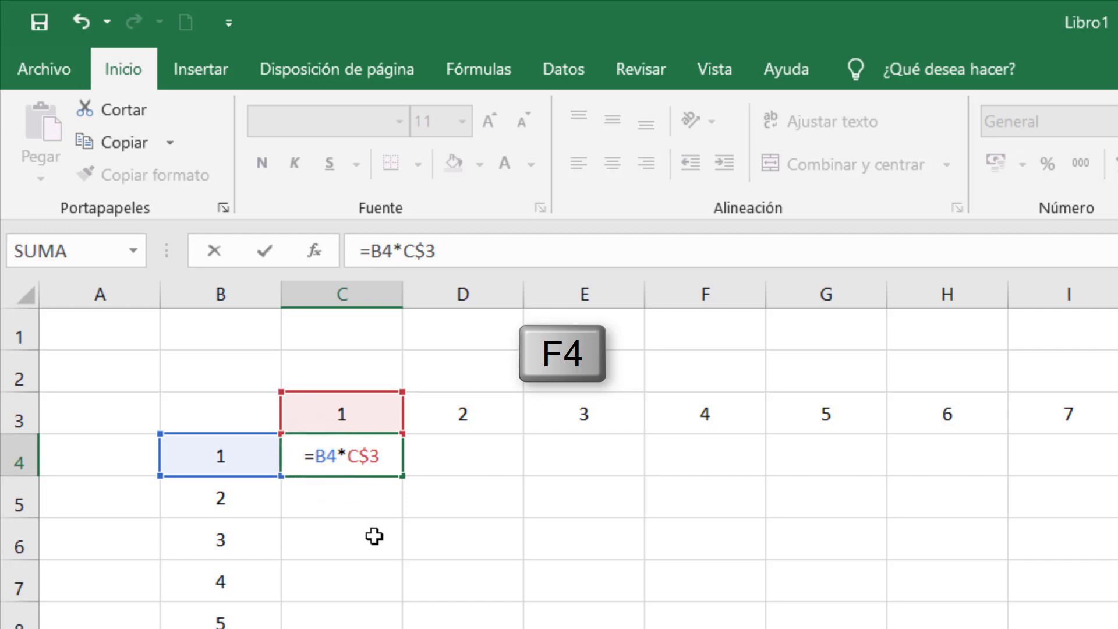
key(F4)
key(F4)
key(F4)
key(F4)
key(F4)
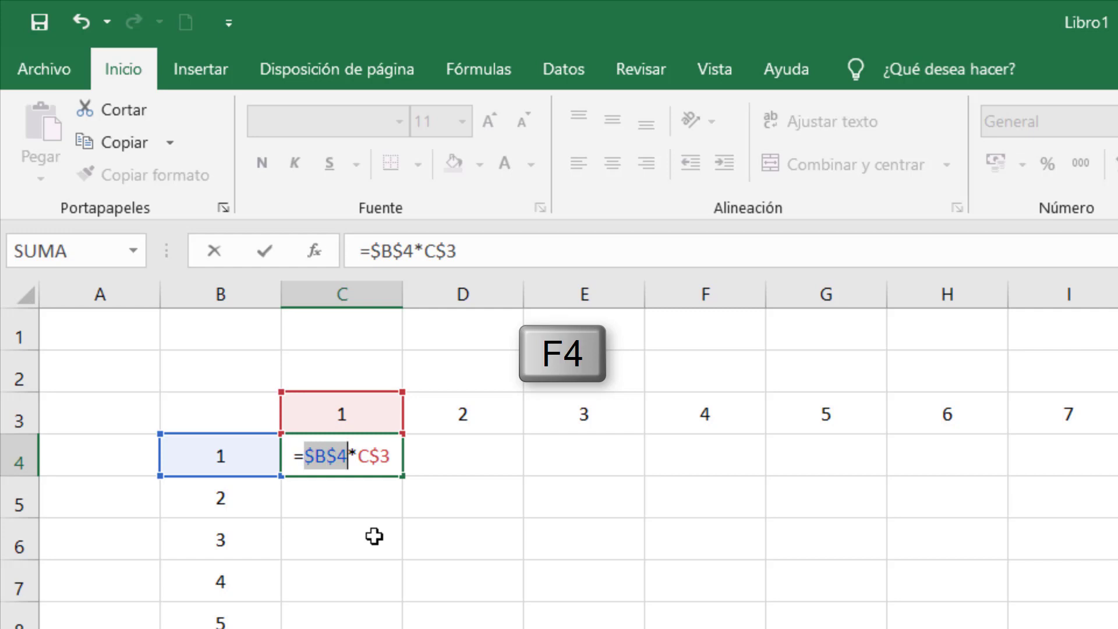
key(F4)
key(F4)
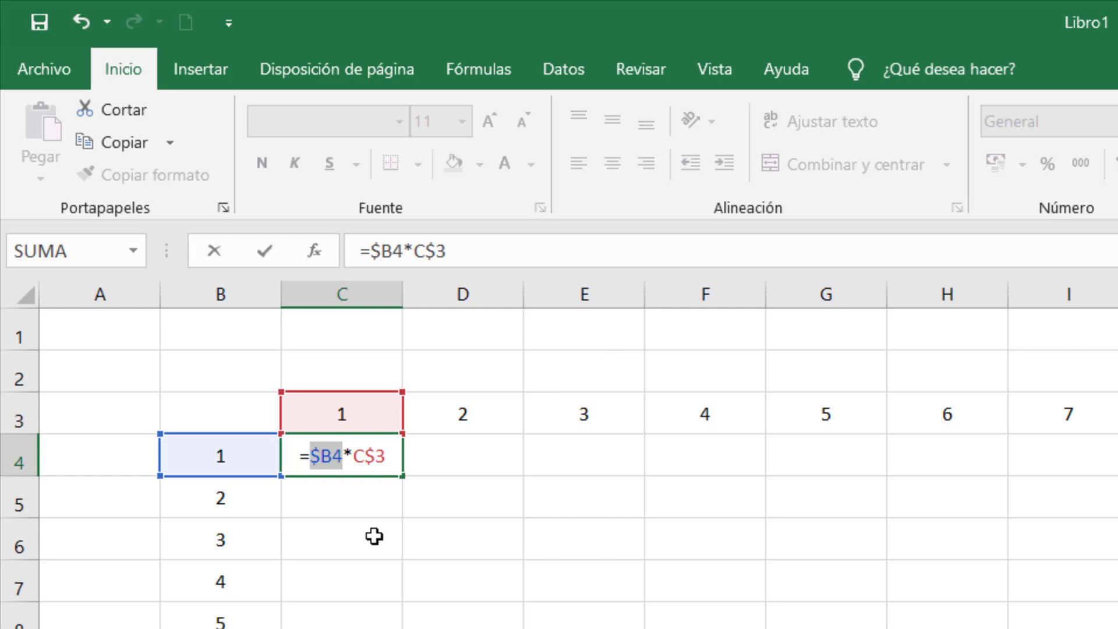
Cycle the B4 reference in the C4 formula again, then refix column B and enter the formula as =$B4*C$3
key(F4)
key(F4)
key(F4)
key(F4)
key(F4)
key(Left)
key(Left)
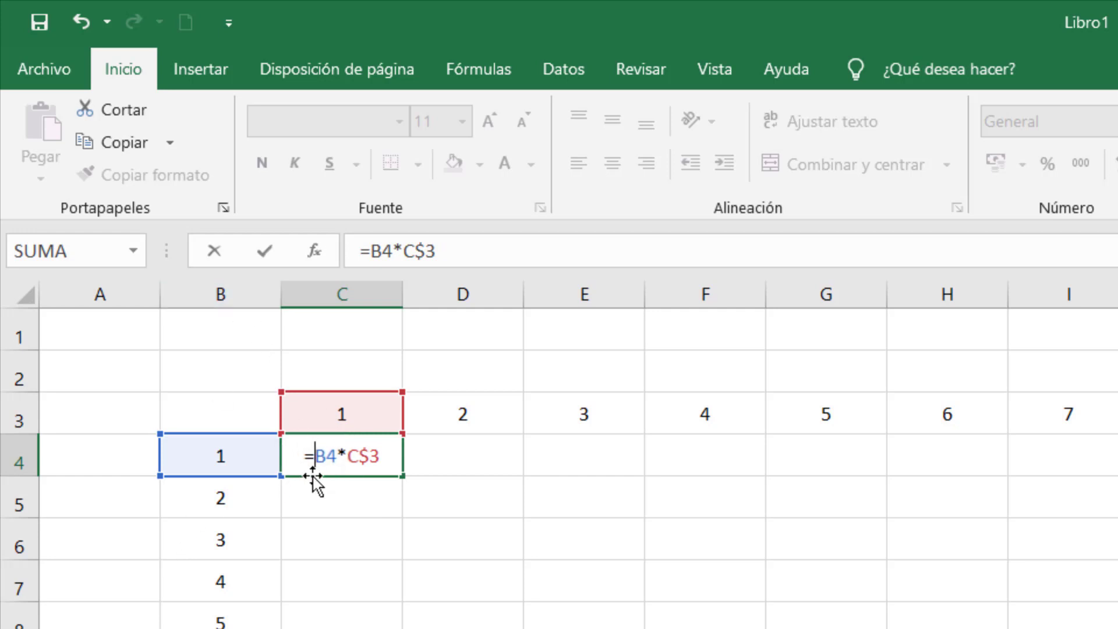
text($)
key(Return)
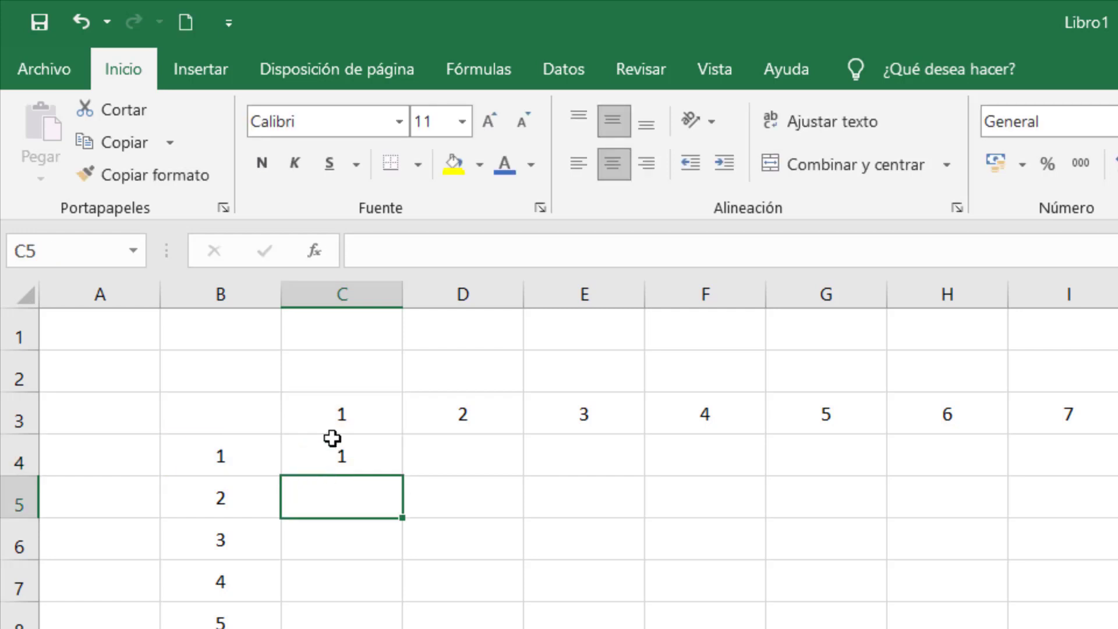
Copy the C4 formula across and down to L13 to fill the whole multiplication table
click(338, 454)
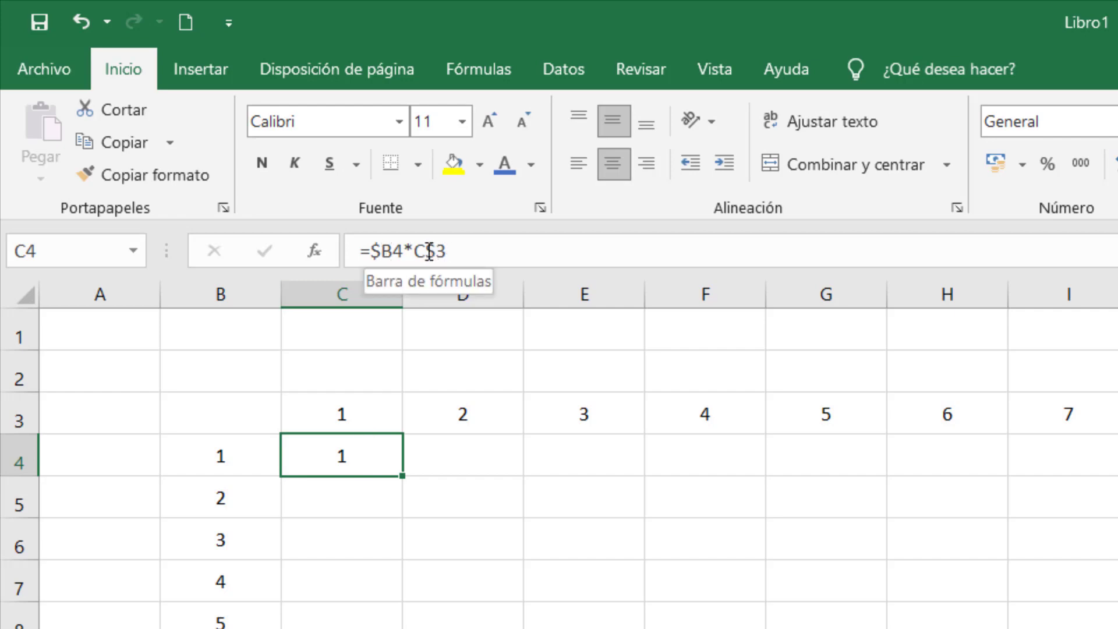
click(697, 417)
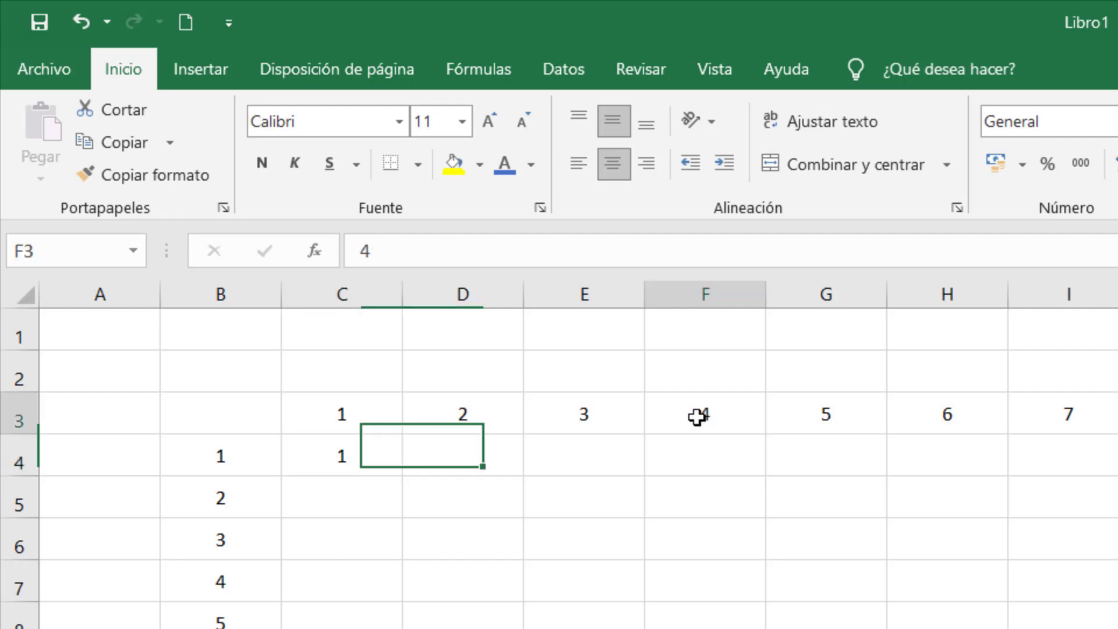
drag(368, 428, 347, 453)
click(347, 453)
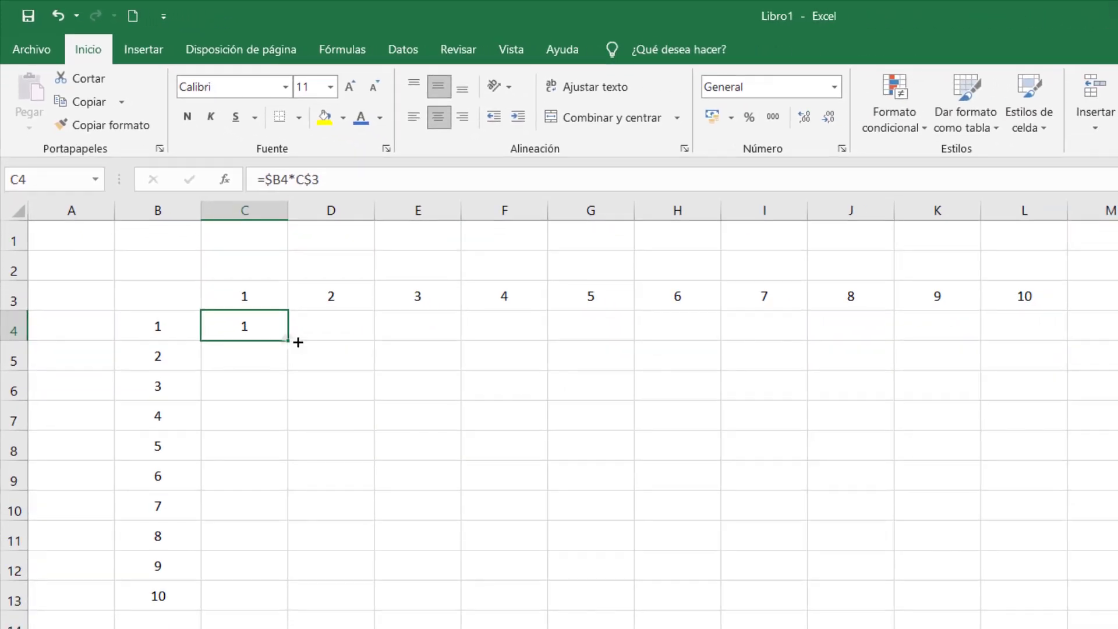
drag(298, 341, 1073, 613)
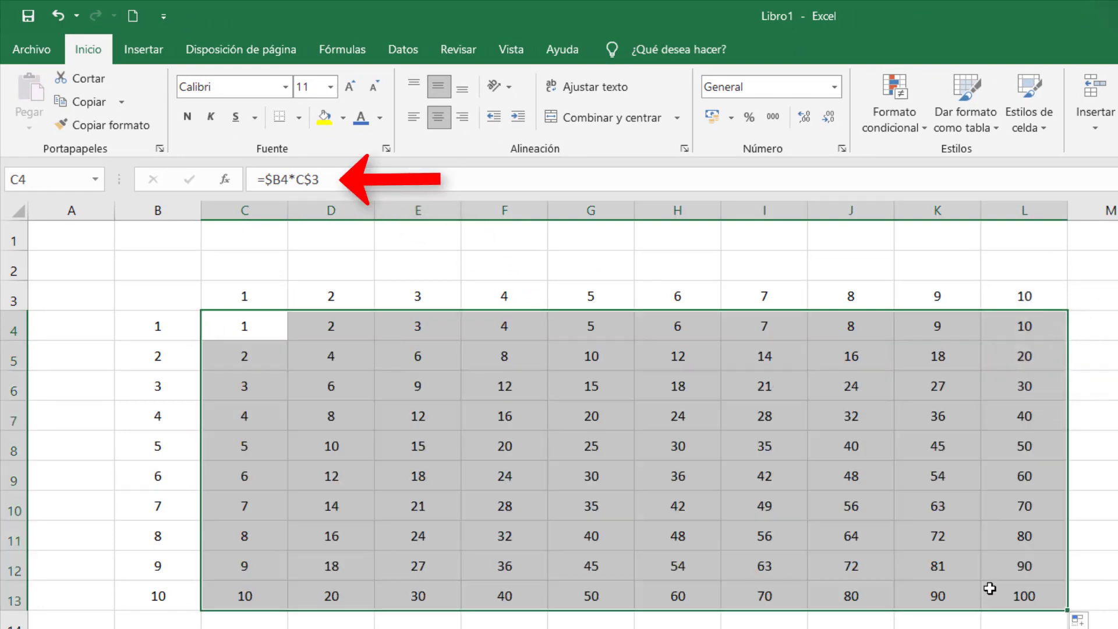
Examine the copied formulas in scattered table cells such as G10, J11, D10, H8 and K12 to compare their mixed references
click(556, 496)
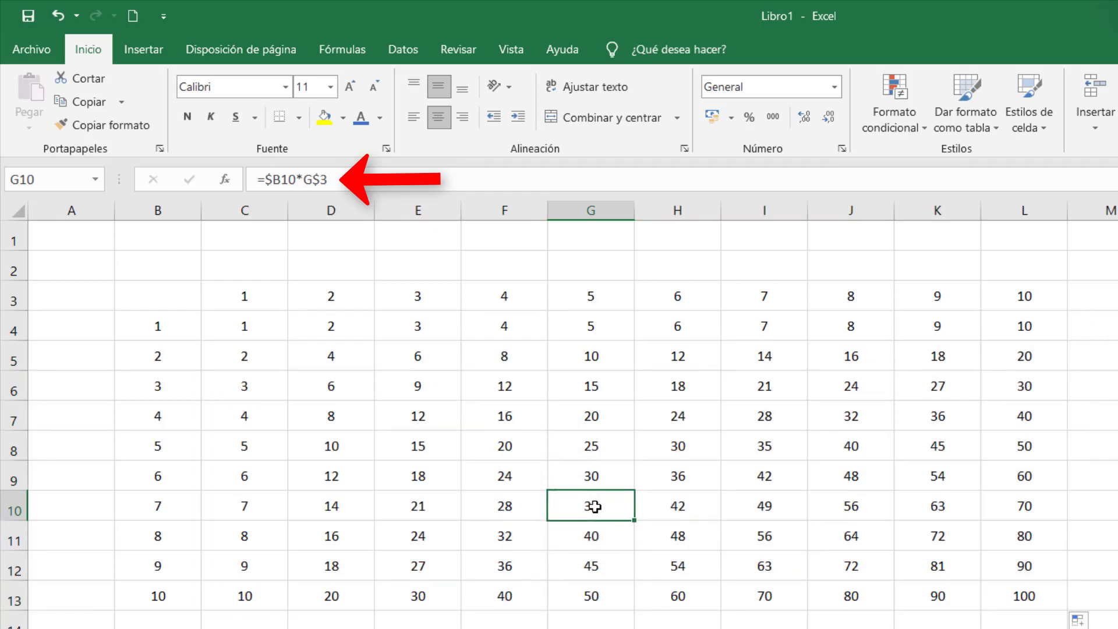
click(695, 515)
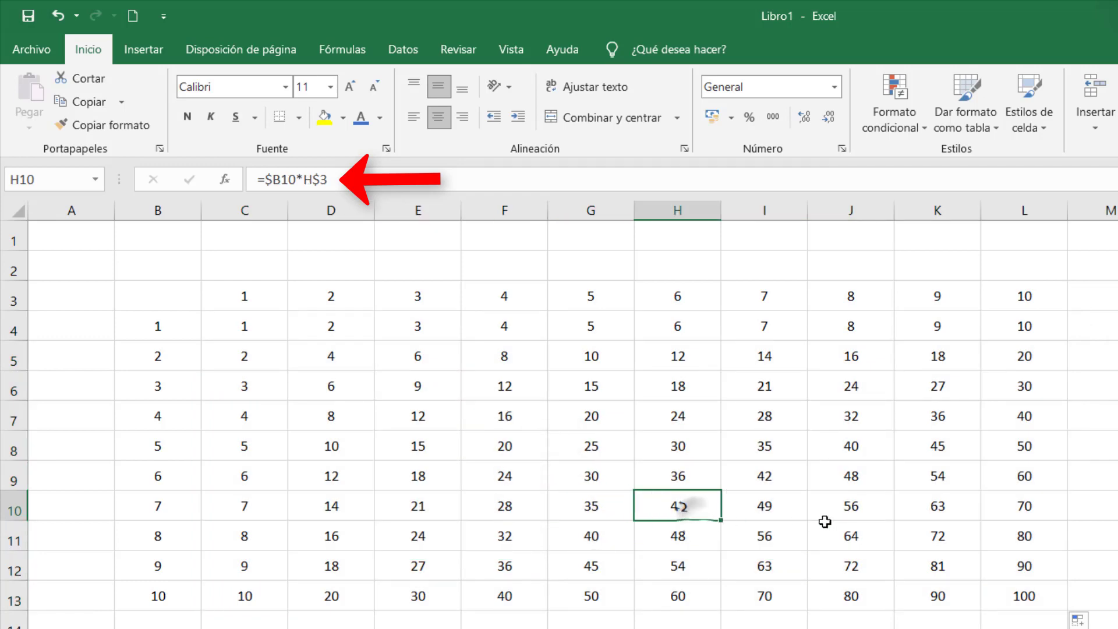
click(827, 527)
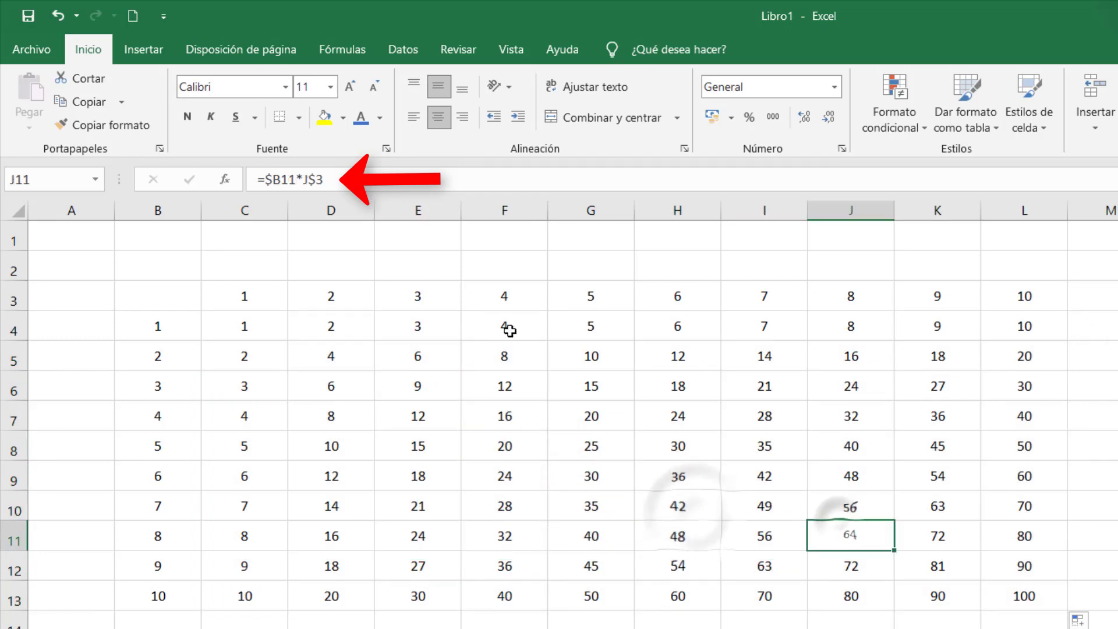
click(300, 527)
click(243, 508)
click(327, 504)
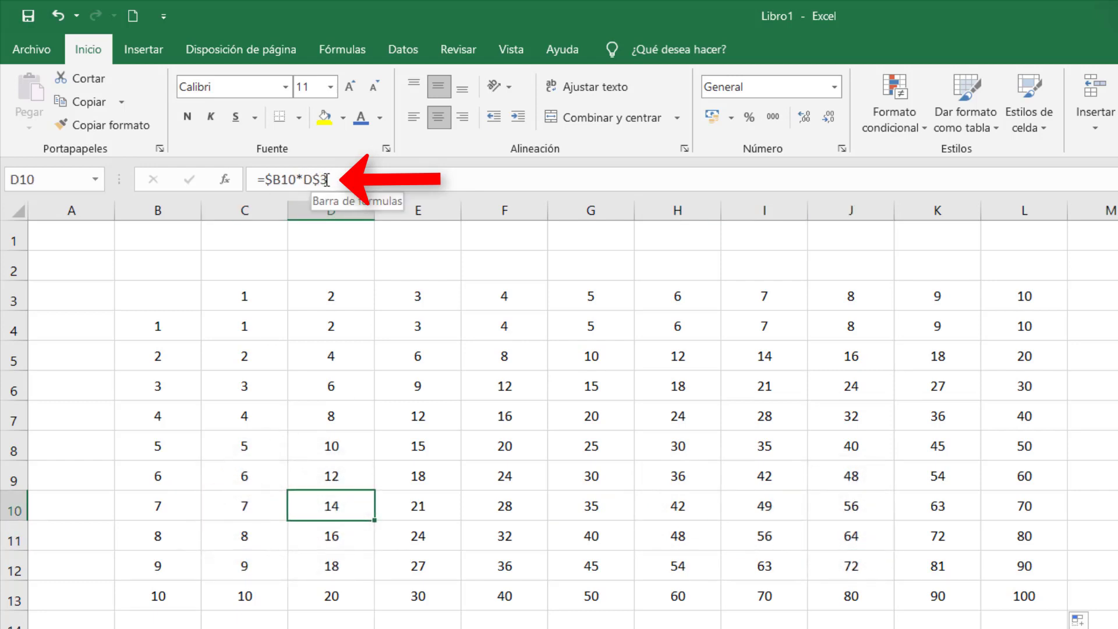
click(418, 475)
click(590, 506)
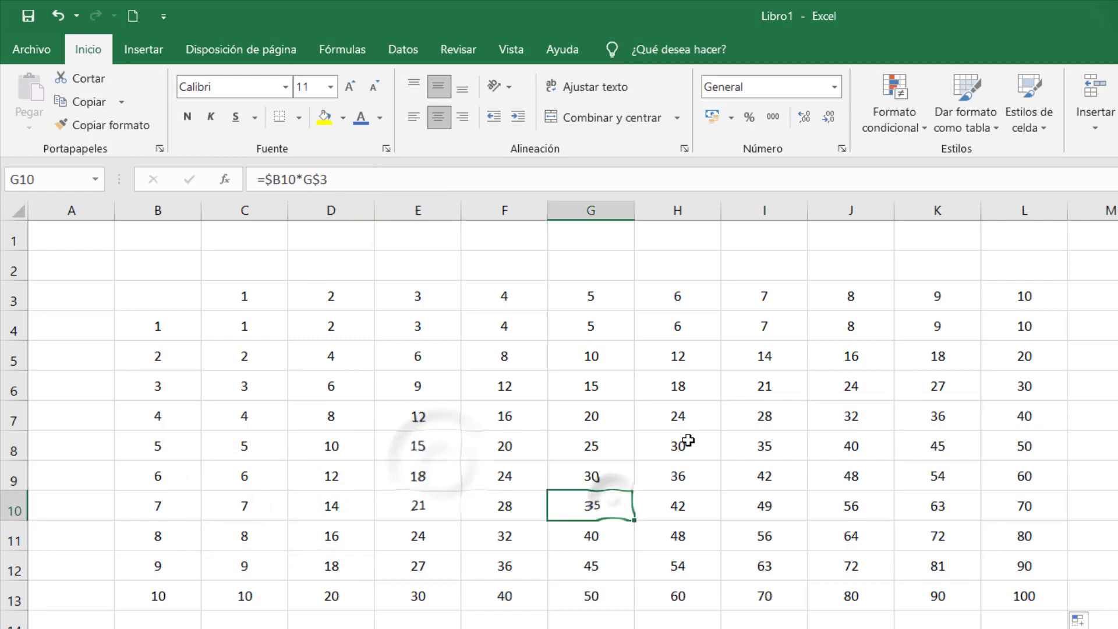
click(677, 446)
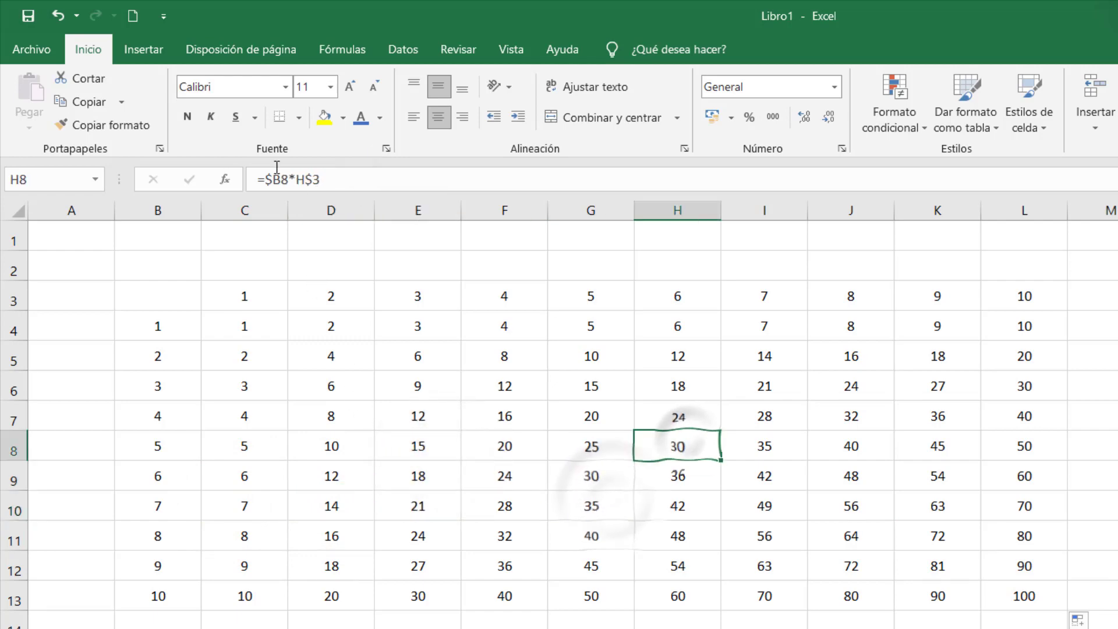
click(680, 386)
click(786, 387)
click(868, 444)
click(897, 568)
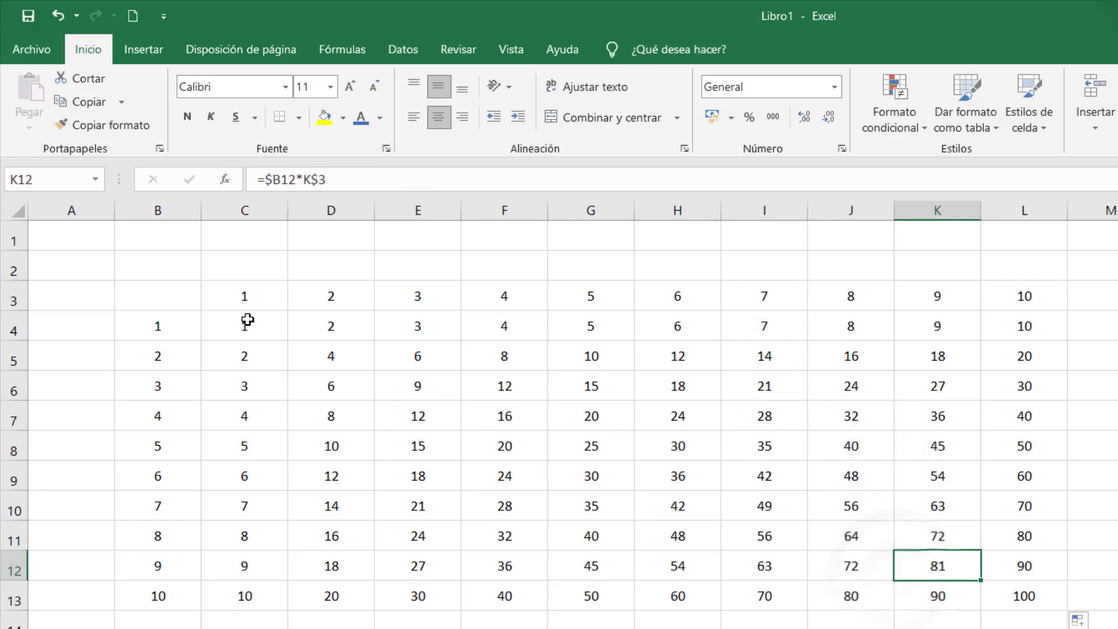
Review the filled range C4:L13 and check cells such as F8, G10, J11 and D10 against the row 3 headers
drag(247, 320, 1015, 601)
click(500, 443)
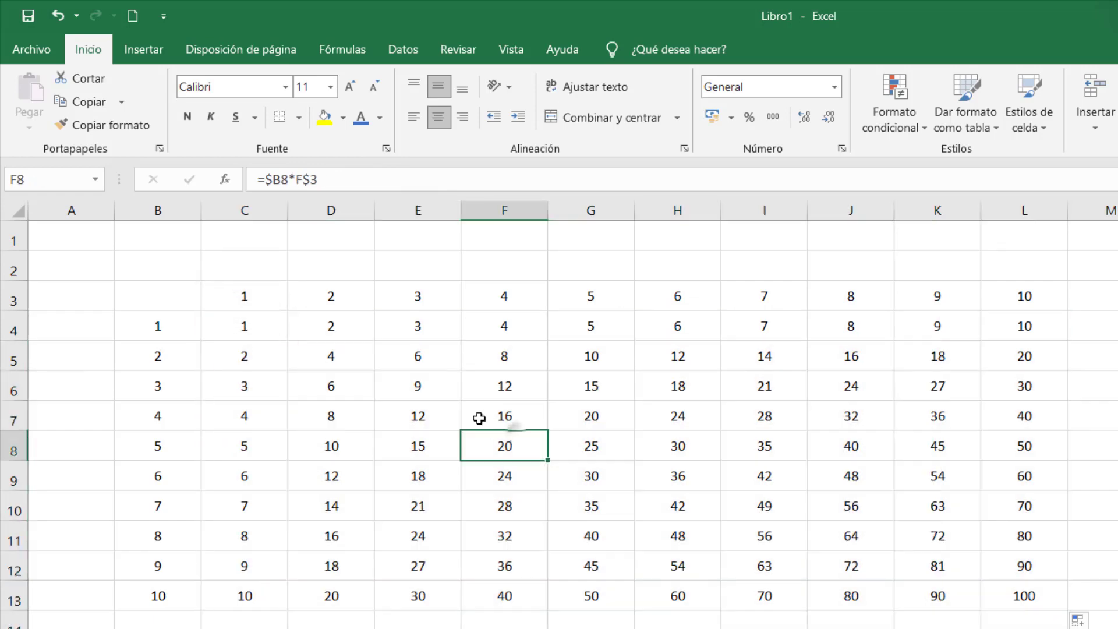
click(579, 296)
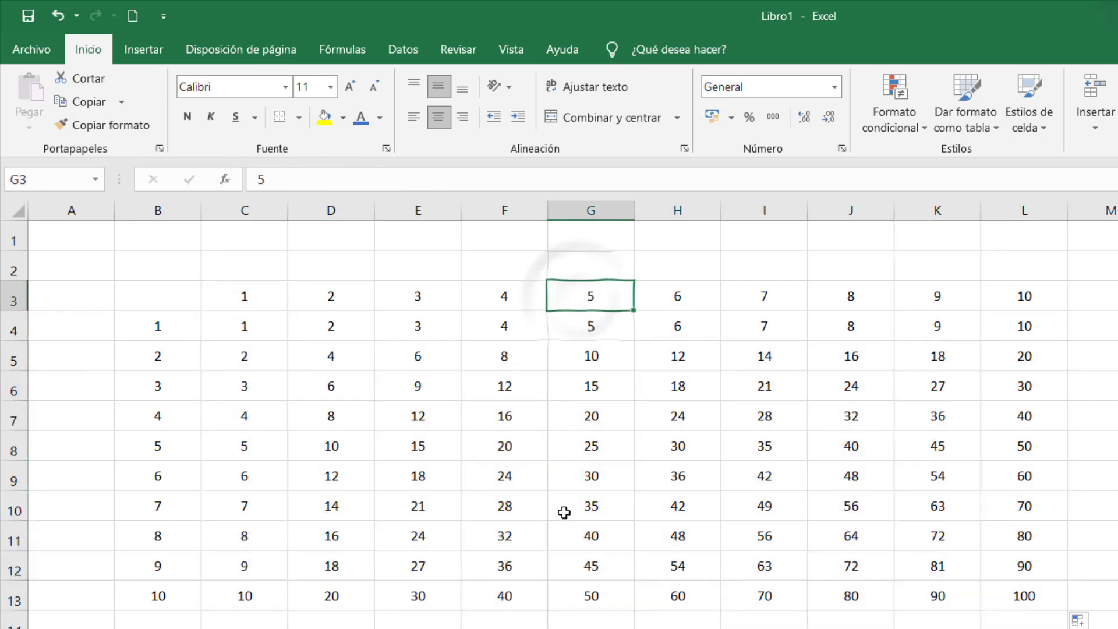
click(587, 505)
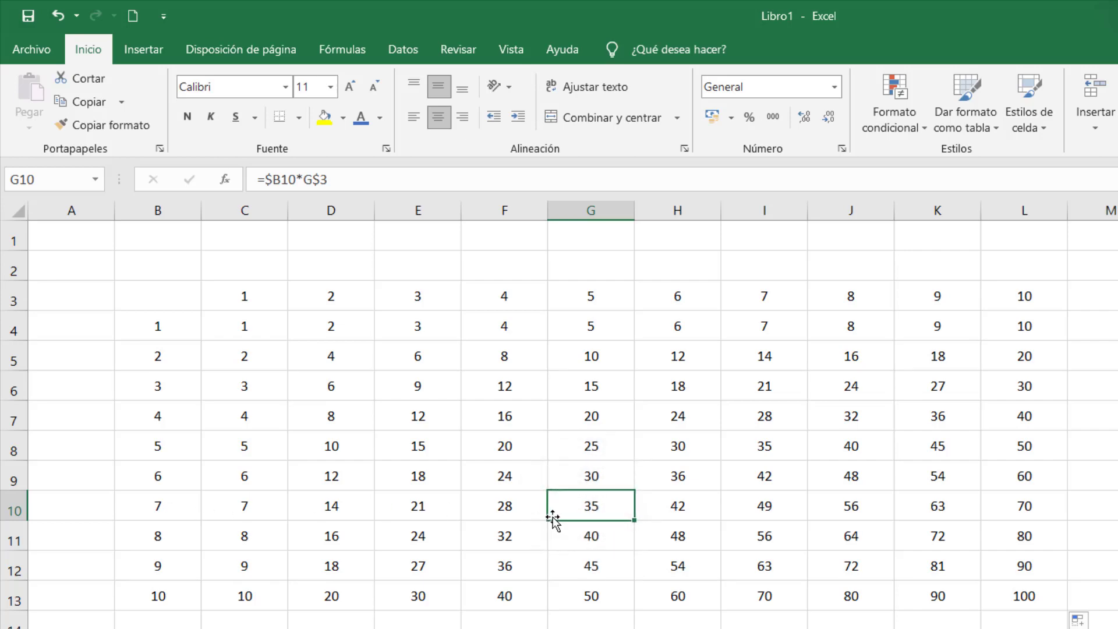
click(868, 539)
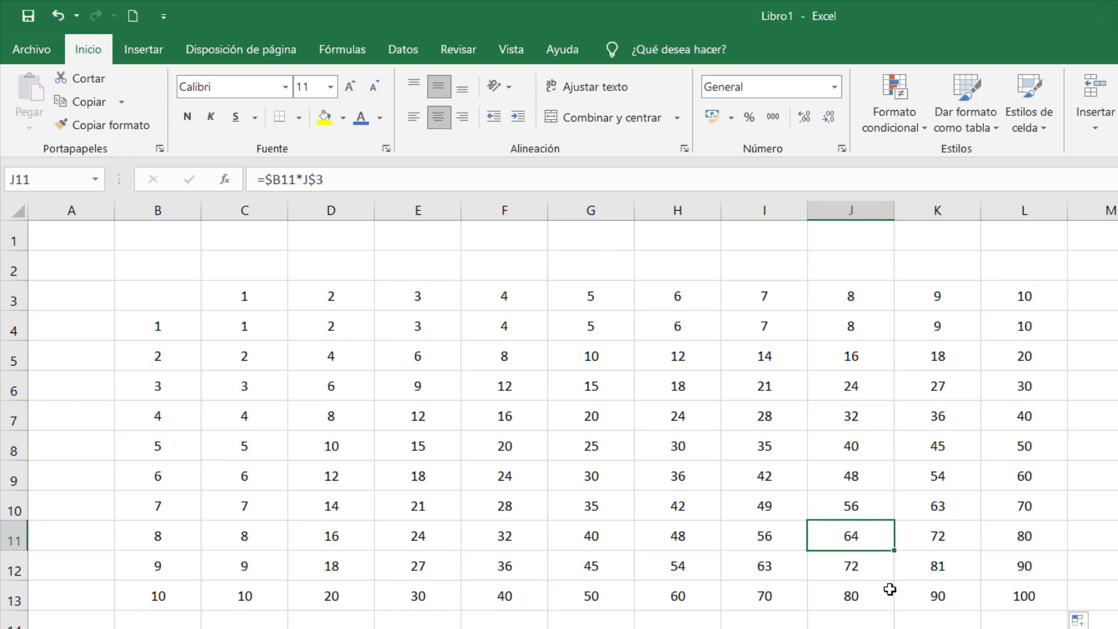
click(827, 590)
click(378, 474)
click(582, 422)
click(371, 510)
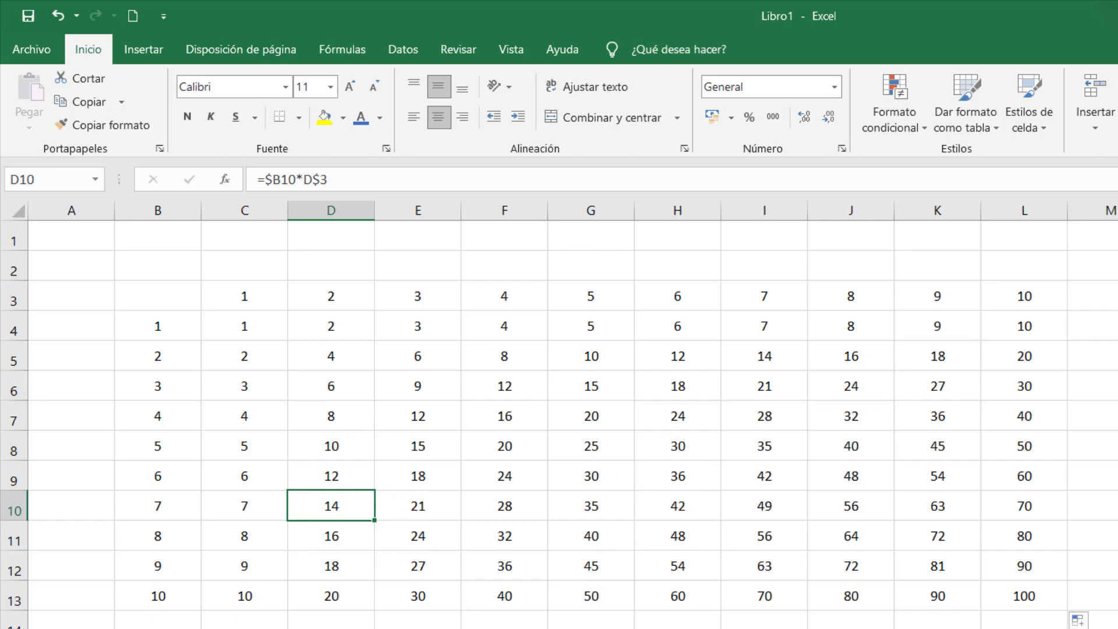
click(253, 329)
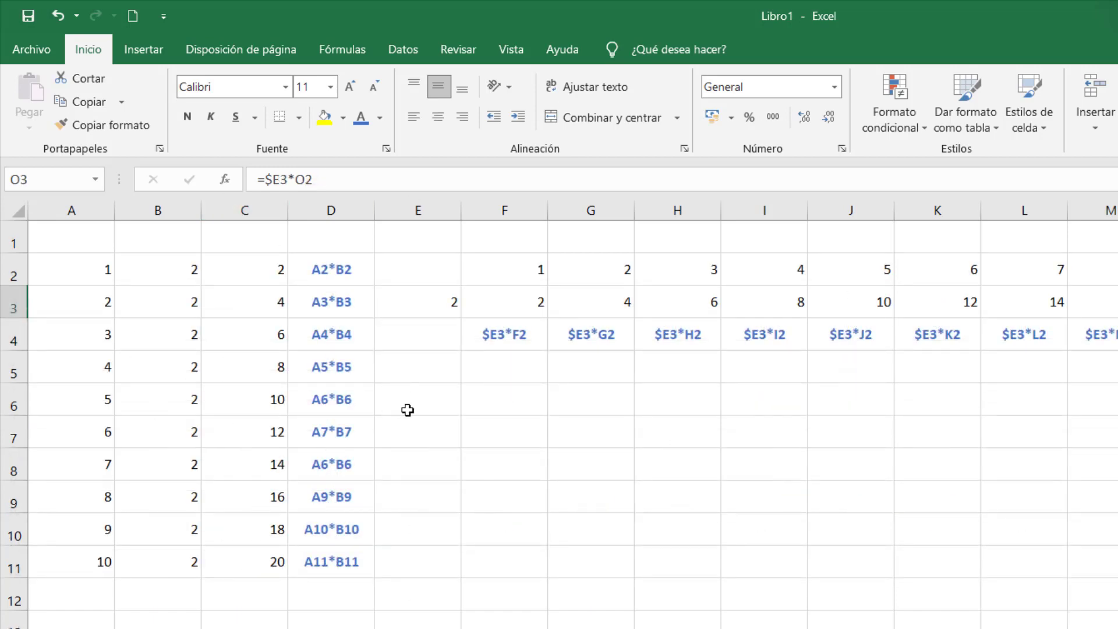
On the Ejemplo sencillo sheet, inspect the relative formulas and cell addresses of C2, C3, C5 and C8
click(408, 409)
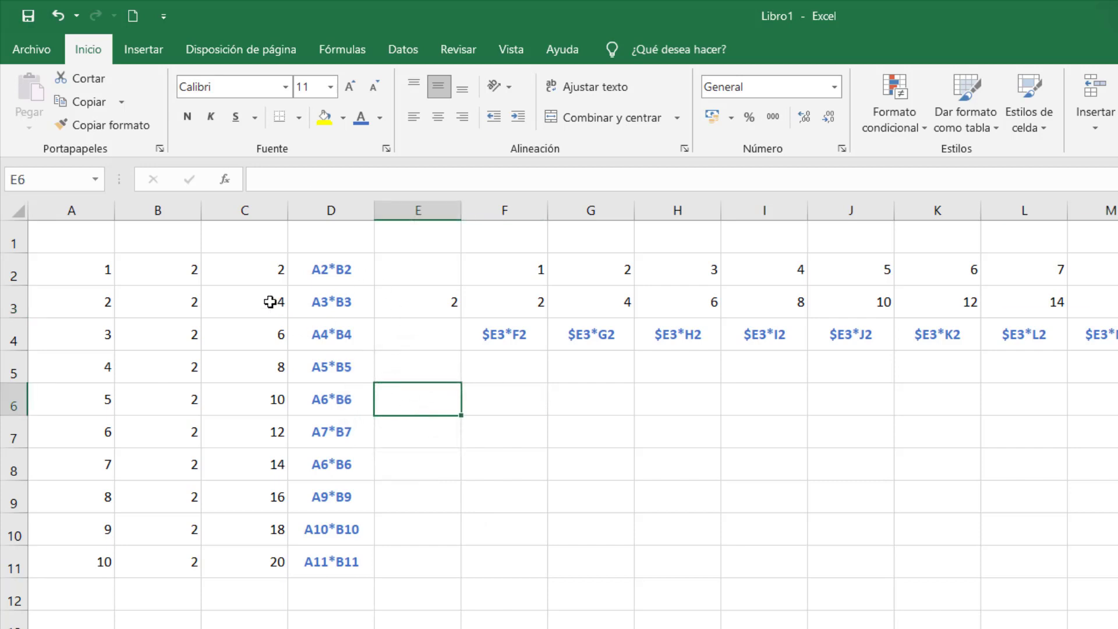
click(255, 272)
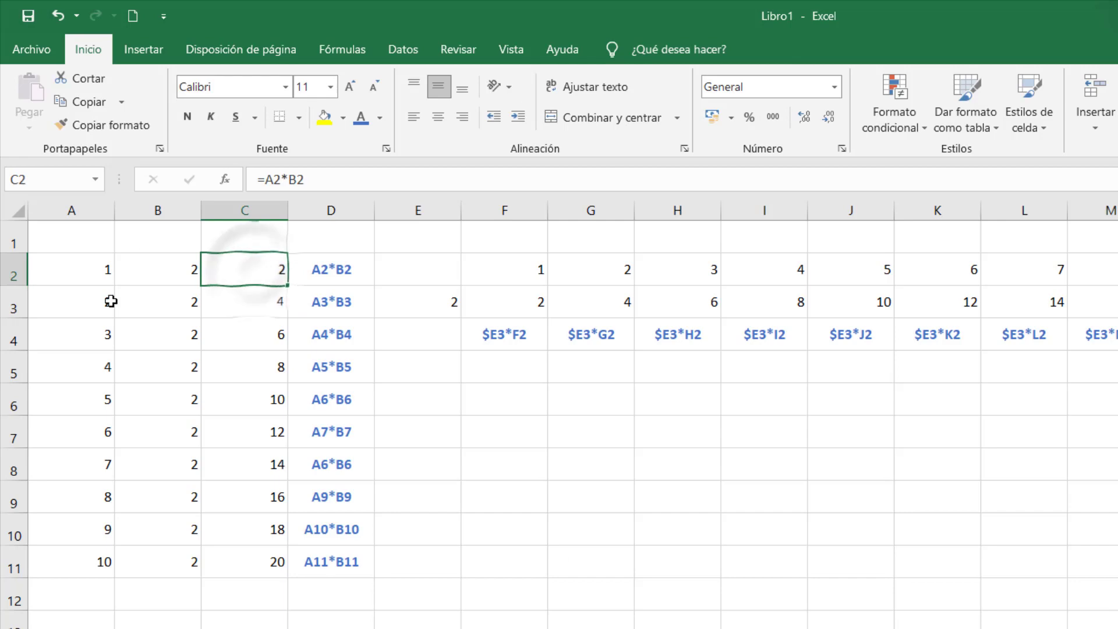
click(218, 307)
click(239, 367)
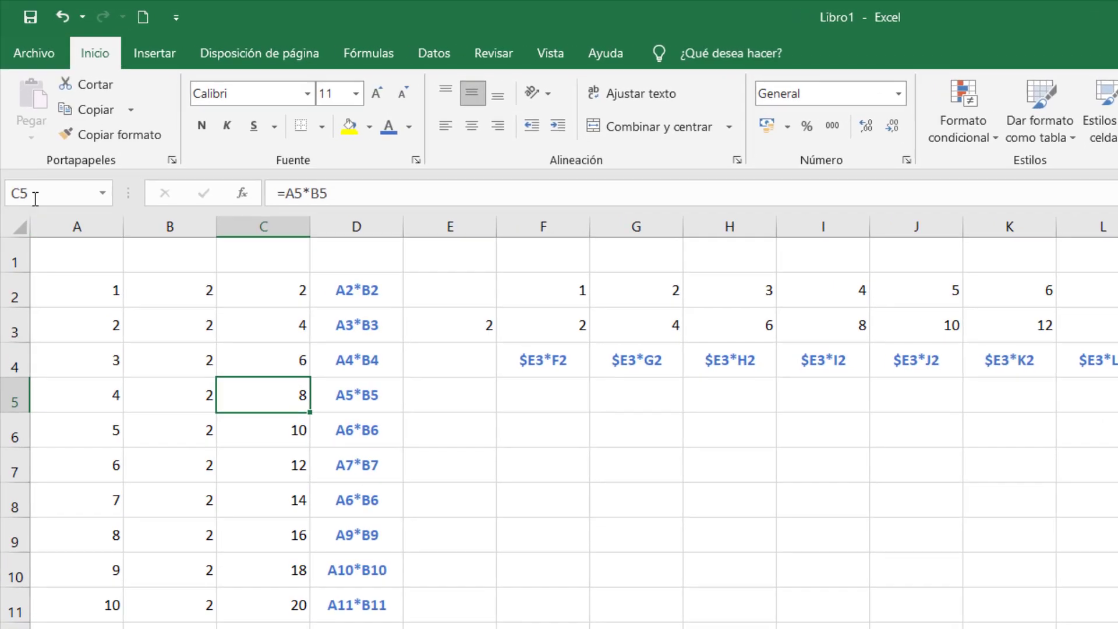
click(35, 198)
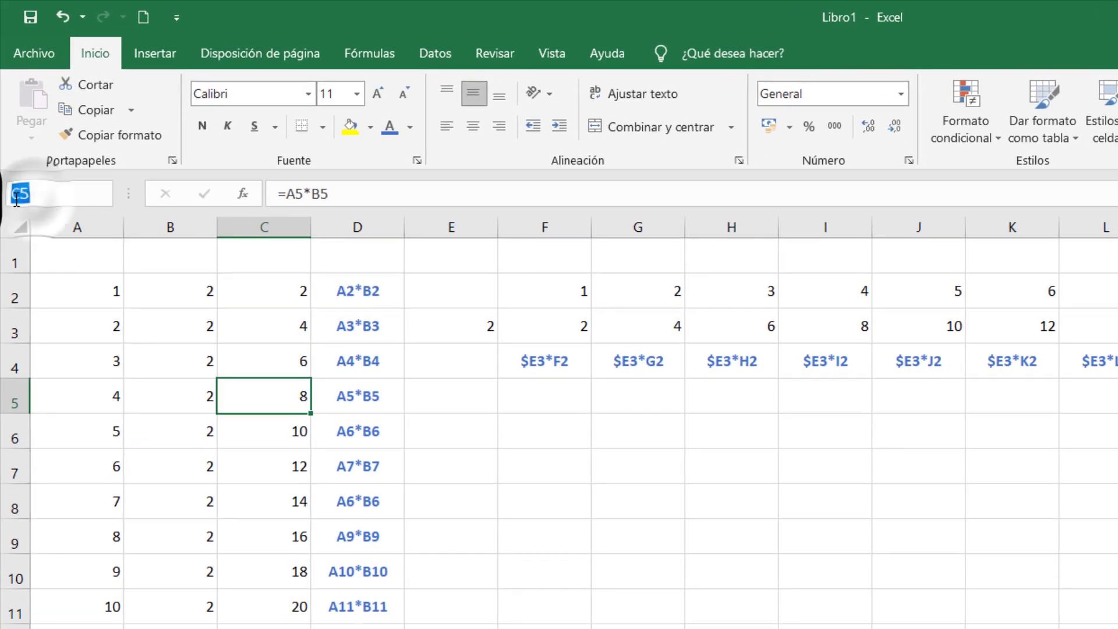
click(296, 496)
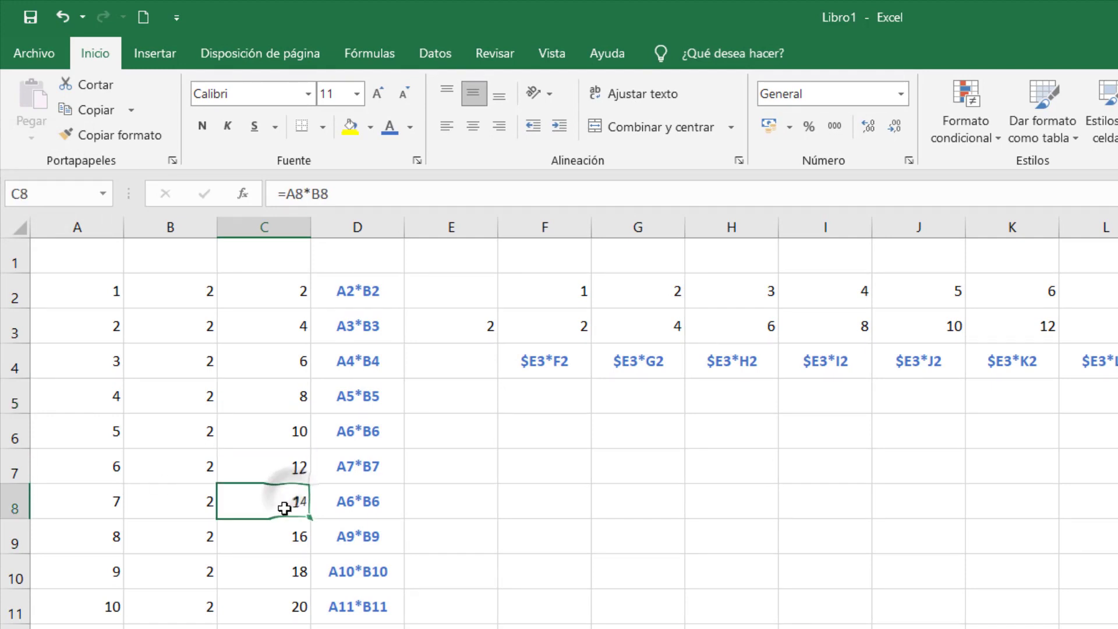
Jump directly to cell F3 by entering its address
click(46, 194)
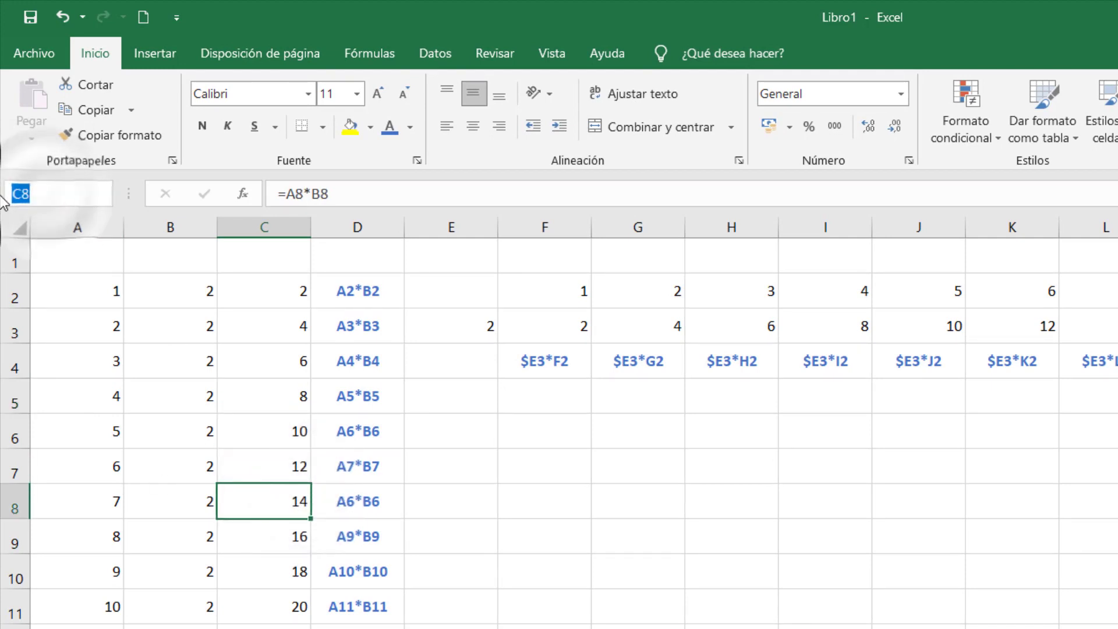
text(f3)
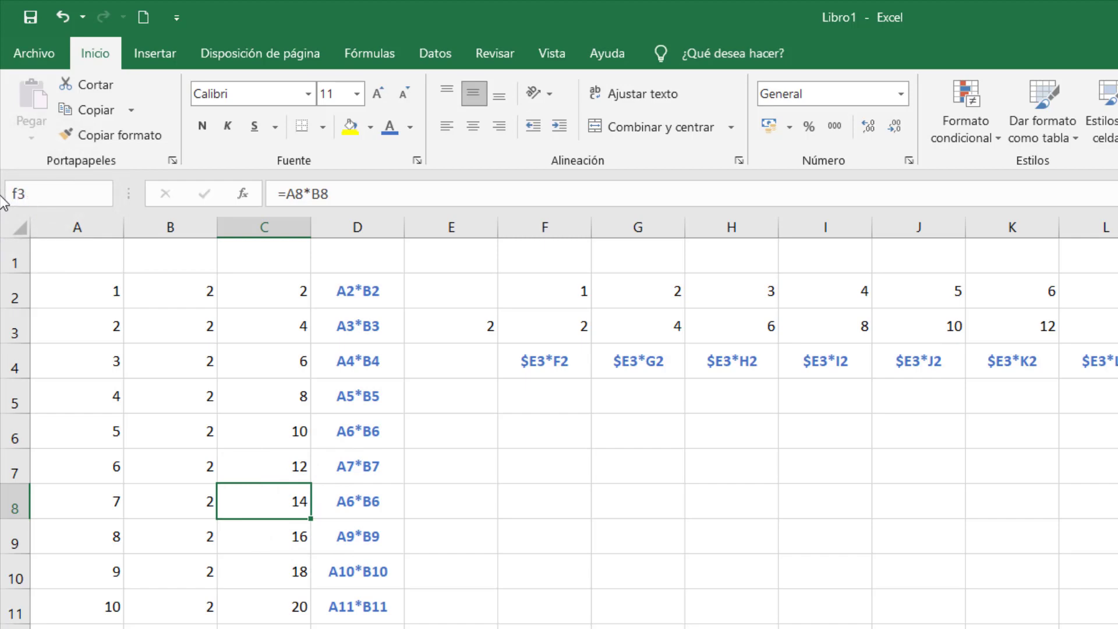
key(Return)
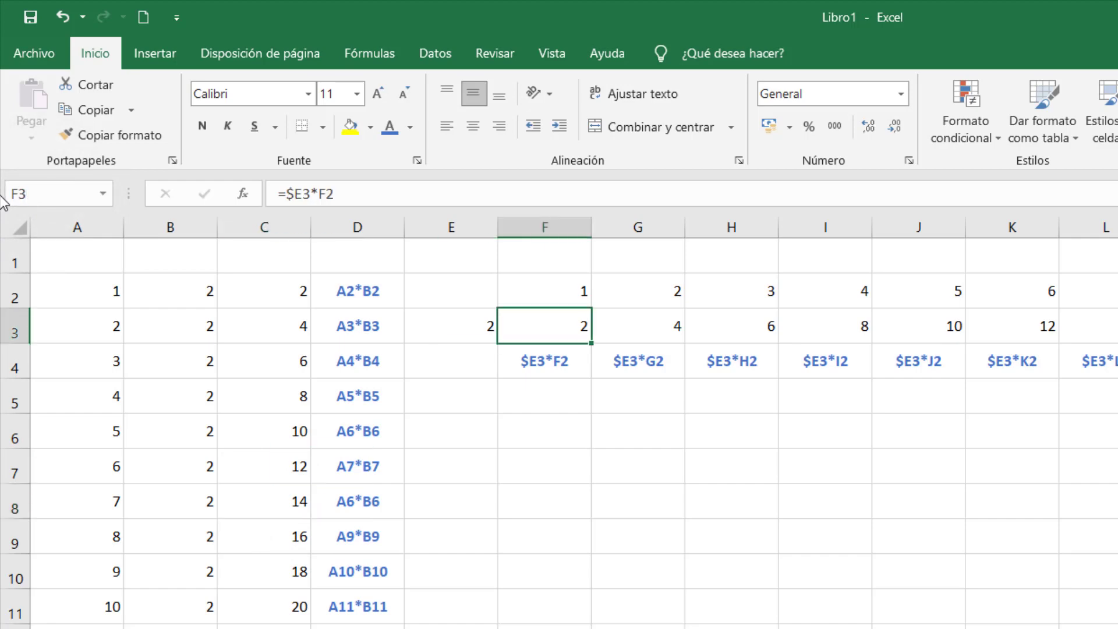
Change the row number in the cell address to 10000 to jump to F10000
click(33, 192)
drag(18, 193, 32, 194)
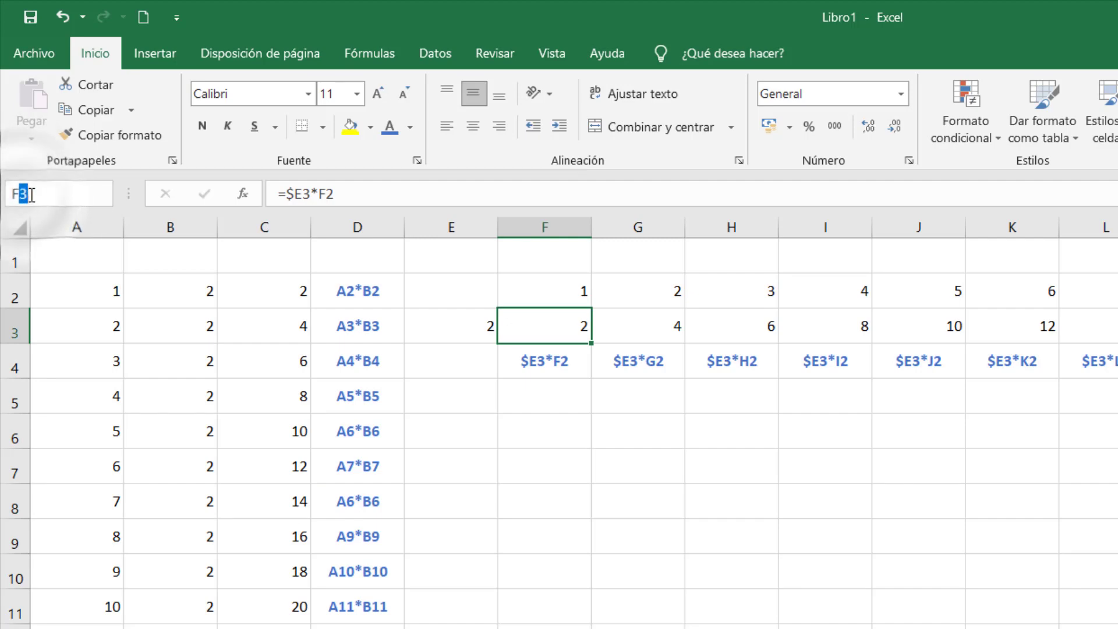
text(1000)
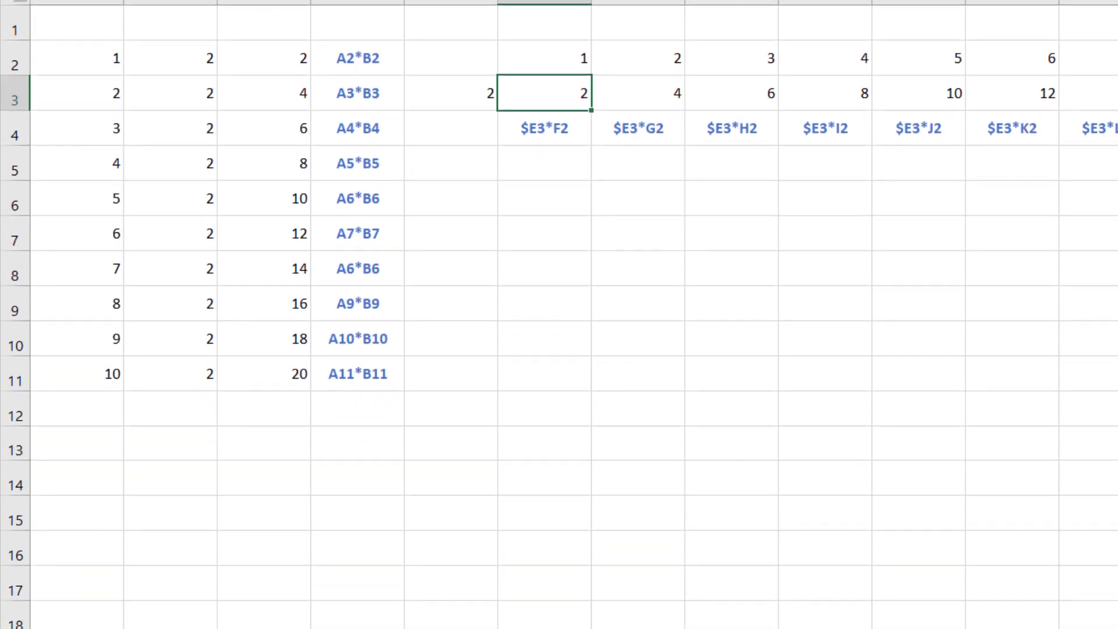
key(Return)
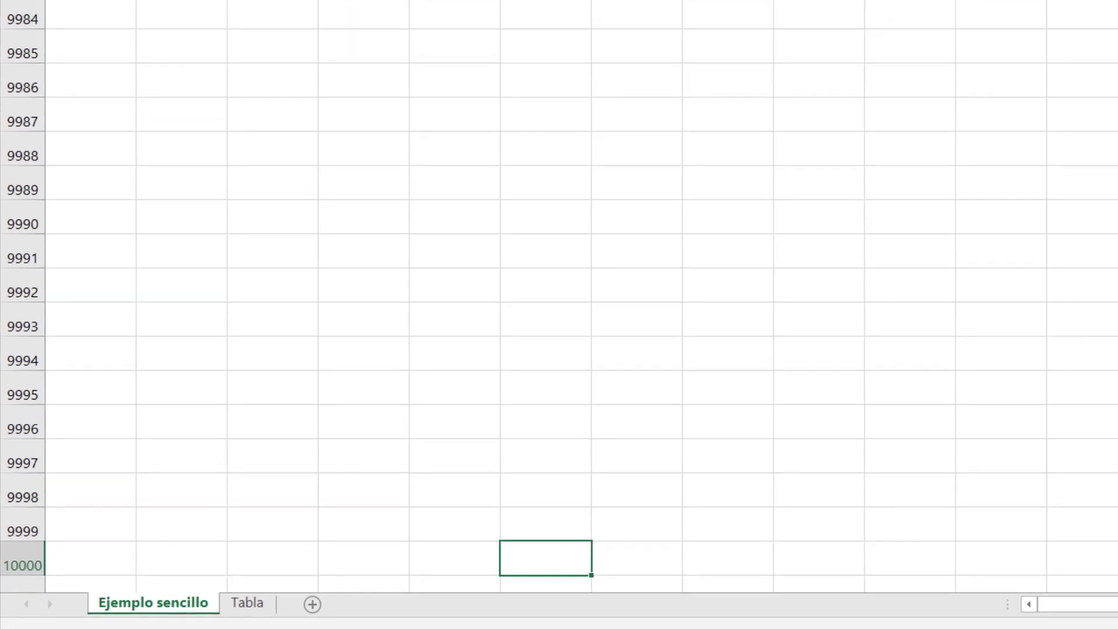
Return to the start of column F by changing the cell address to F1
drag(48, 106, 20, 146)
text(1)
key(Return)
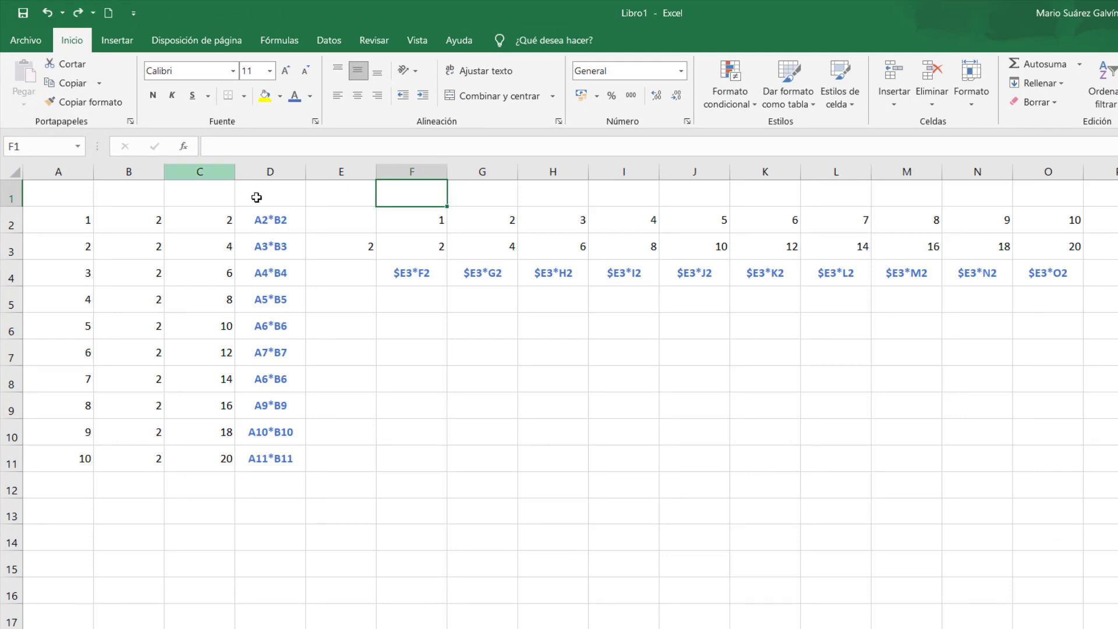
click(332, 249)
click(338, 214)
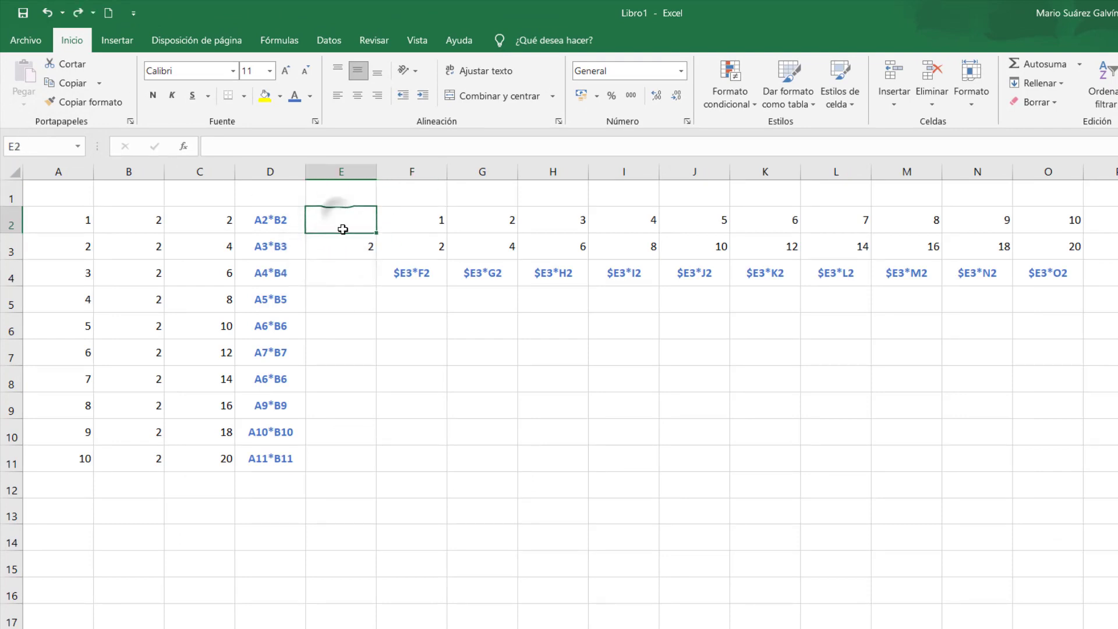
click(343, 244)
click(345, 213)
click(342, 197)
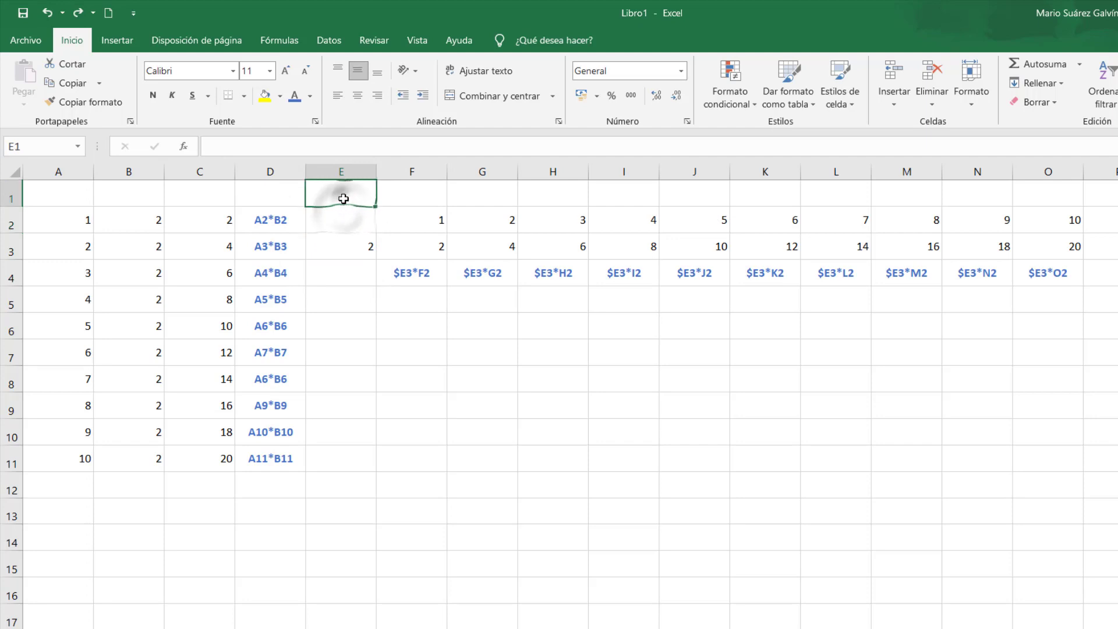
click(336, 239)
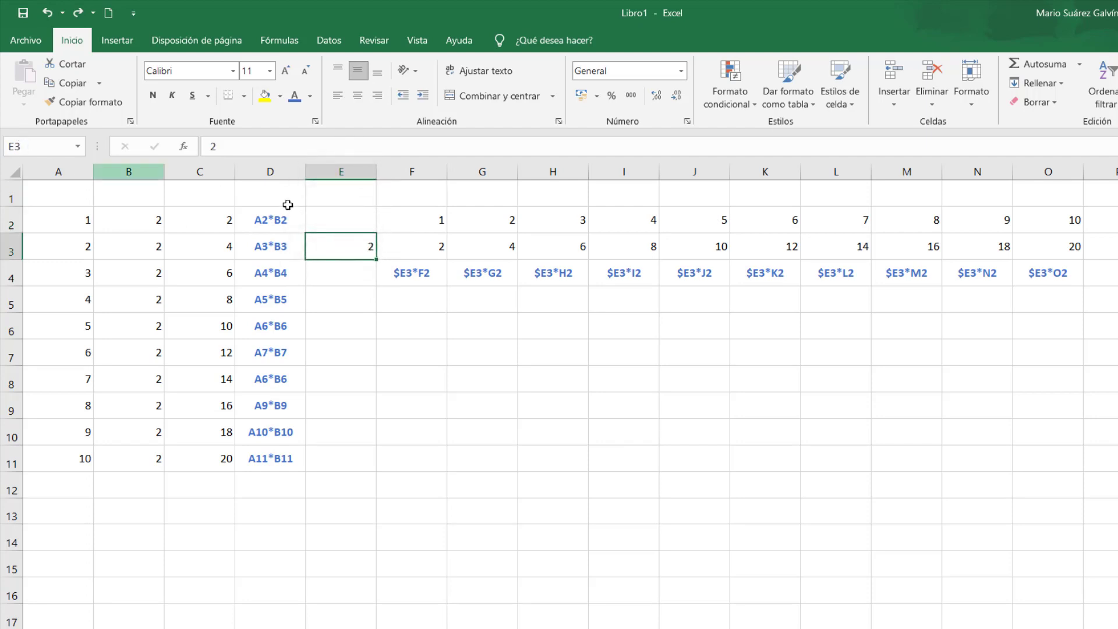
click(335, 218)
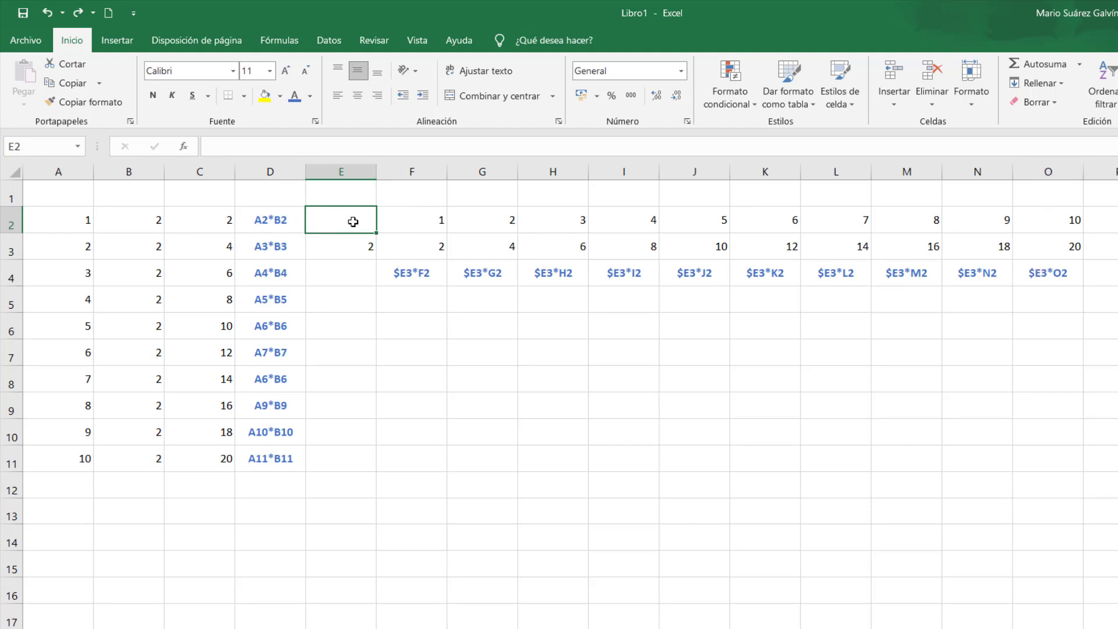
Try different horizontal alignments on E2:O4, then leave the range with no explicit horizontal alignment and no bold
mouse_move(352, 223)
mouse_down()
mouse_move(955, 284)
mouse_move(1063, 281)
mouse_up()
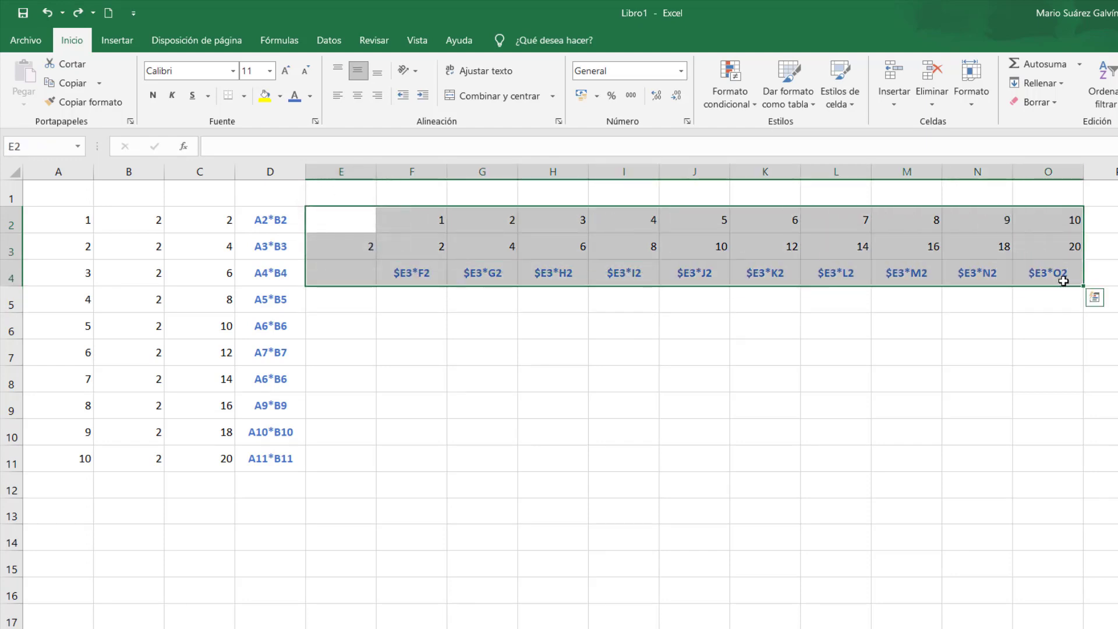
click(338, 96)
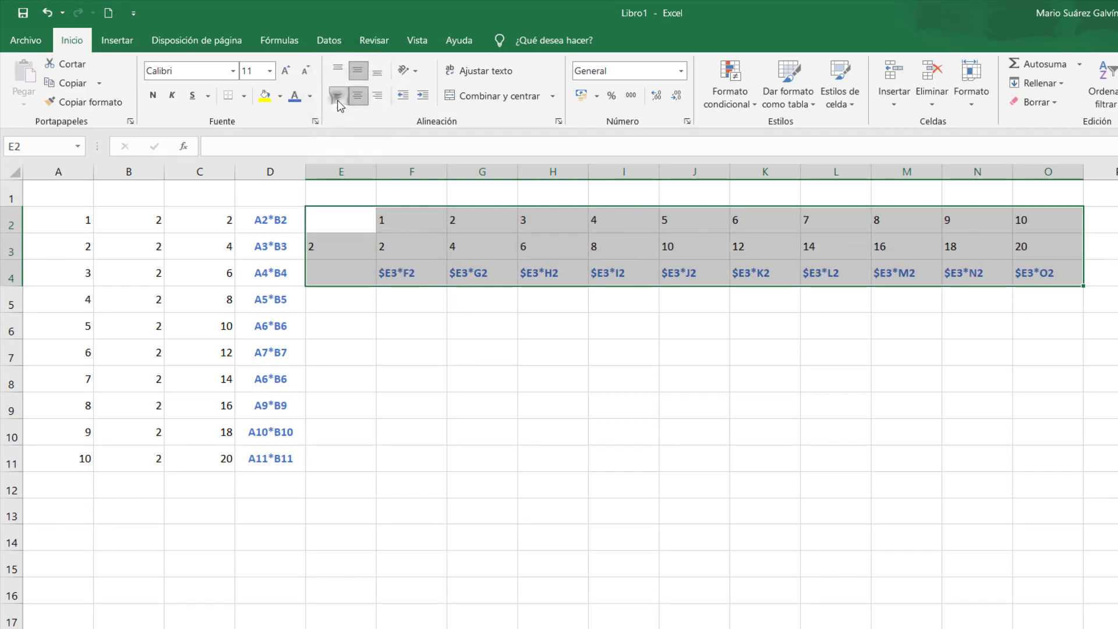
click(376, 96)
click(357, 96)
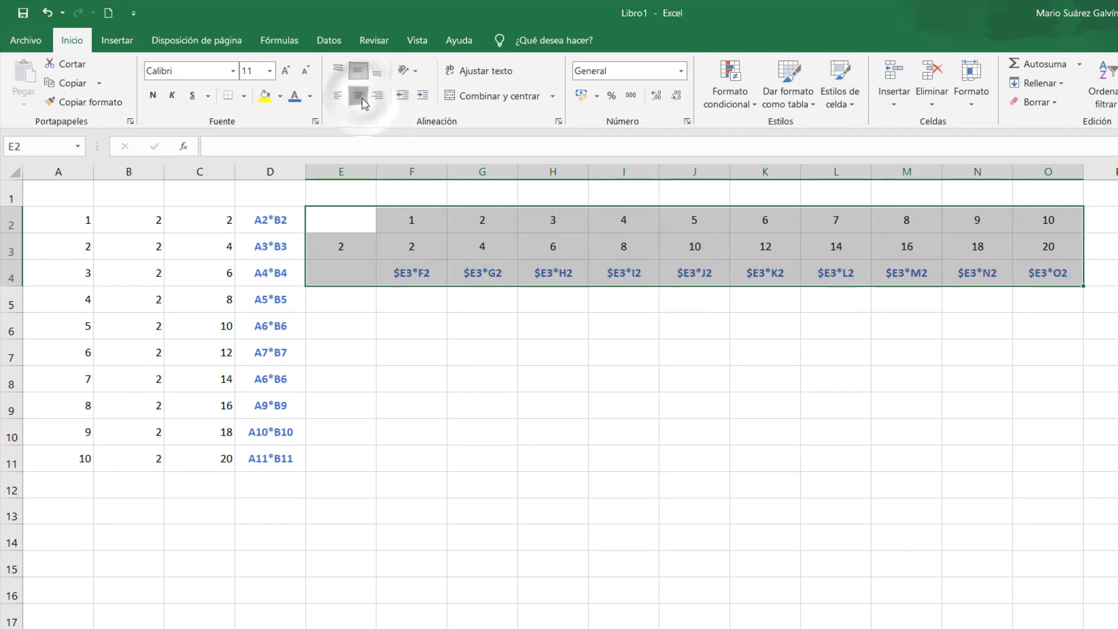
click(357, 95)
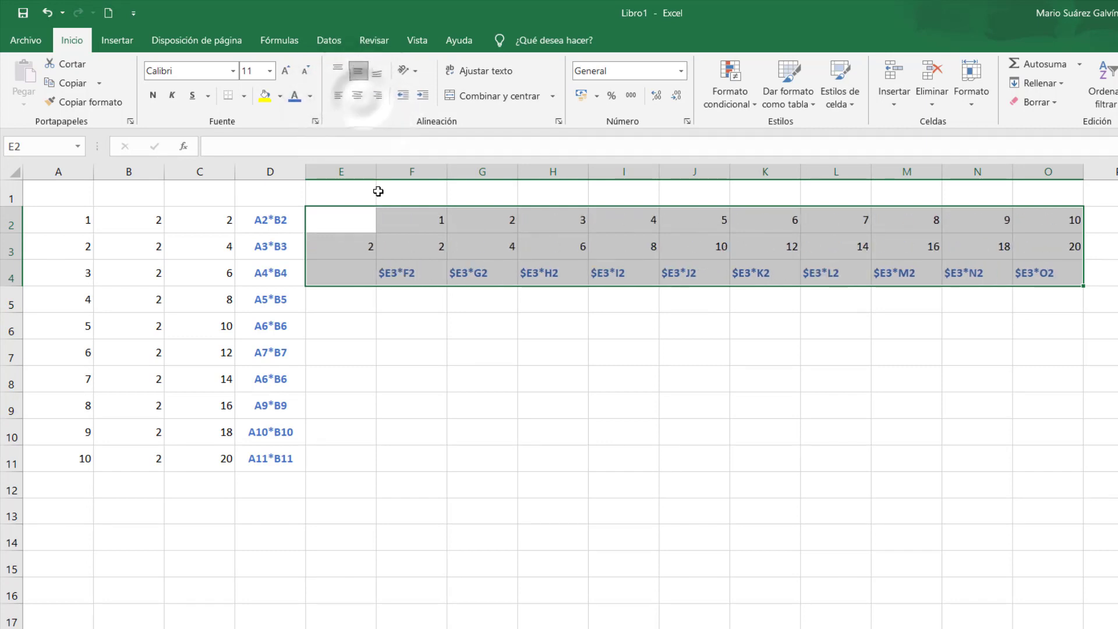
click(153, 96)
click(155, 97)
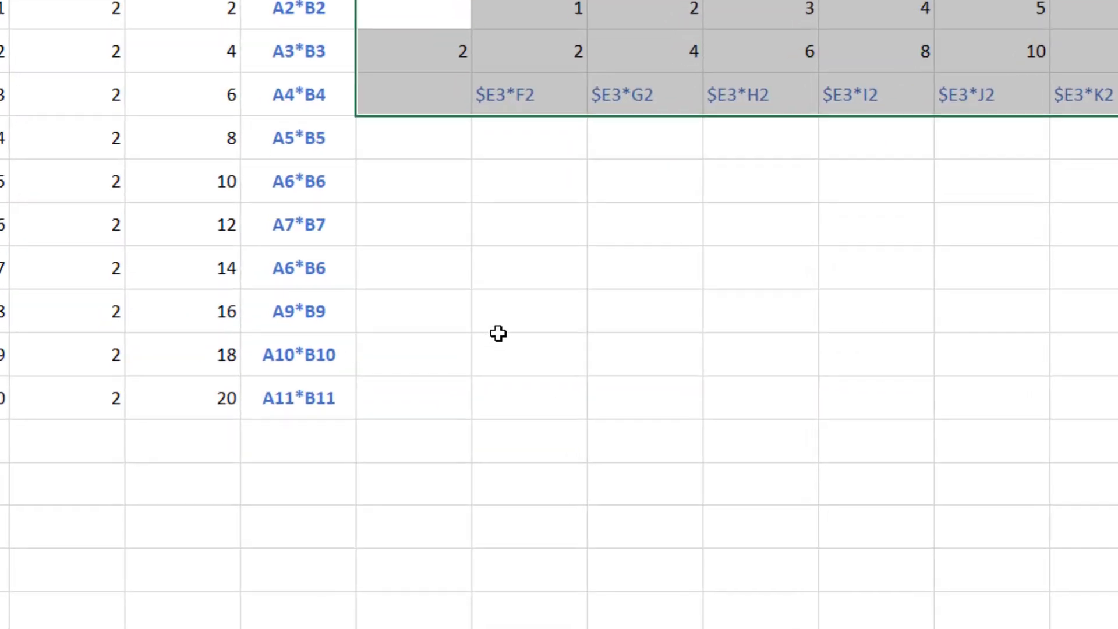
Select the range E7:G11 and fill its first column with the values 1 to 5, advancing cell by cell within the selection
click(367, 362)
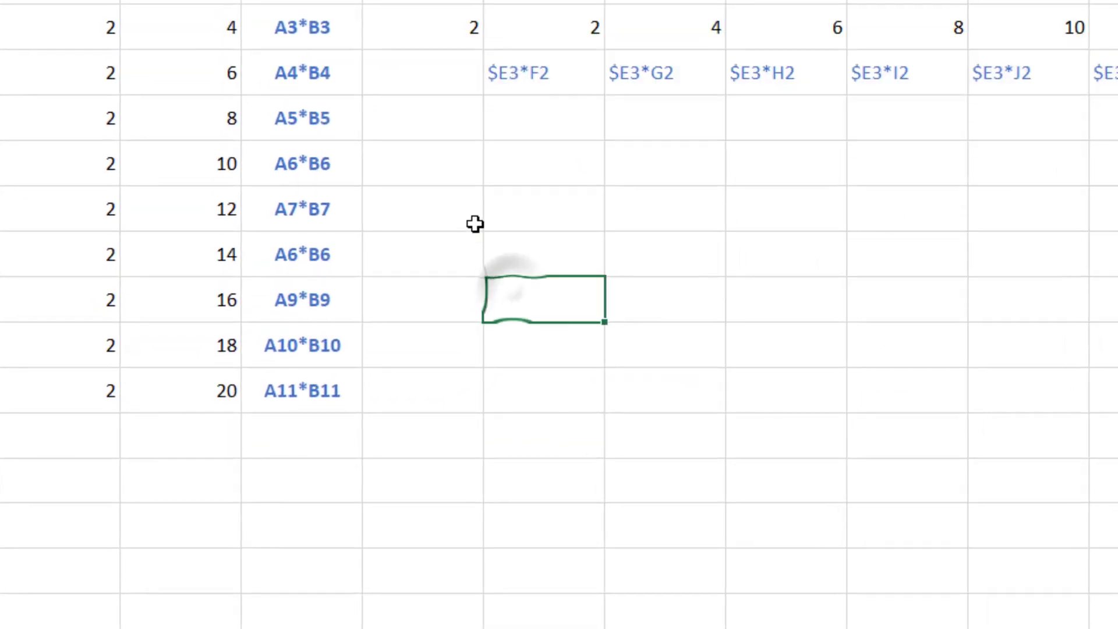
drag(470, 242, 698, 369)
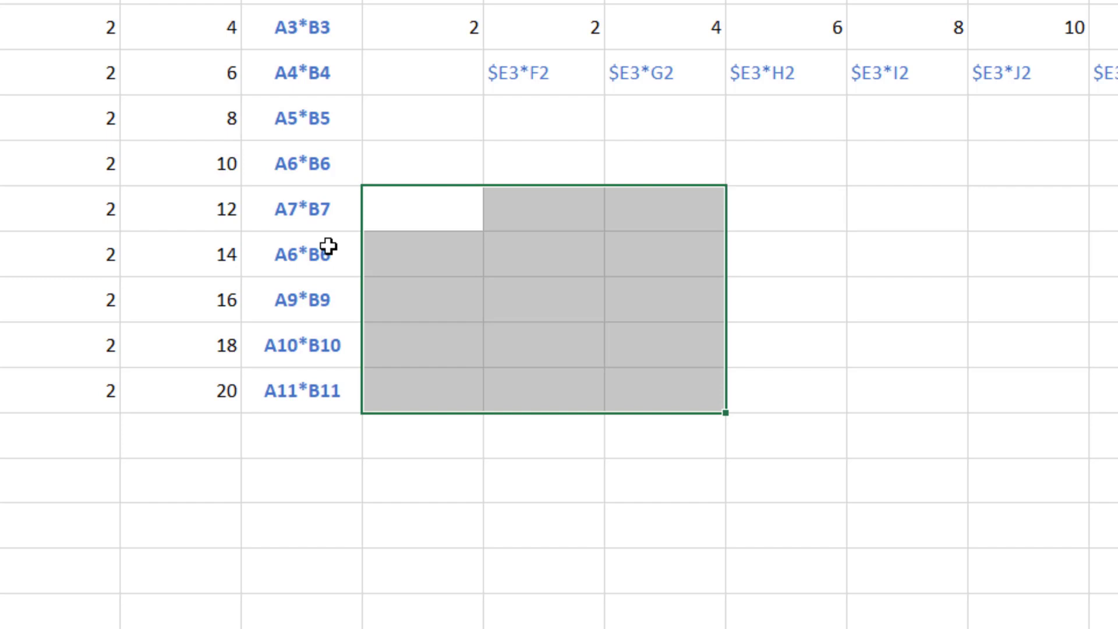
click(432, 239)
drag(419, 204, 658, 379)
text(1)
key(Return)
text(2)
key(Return)
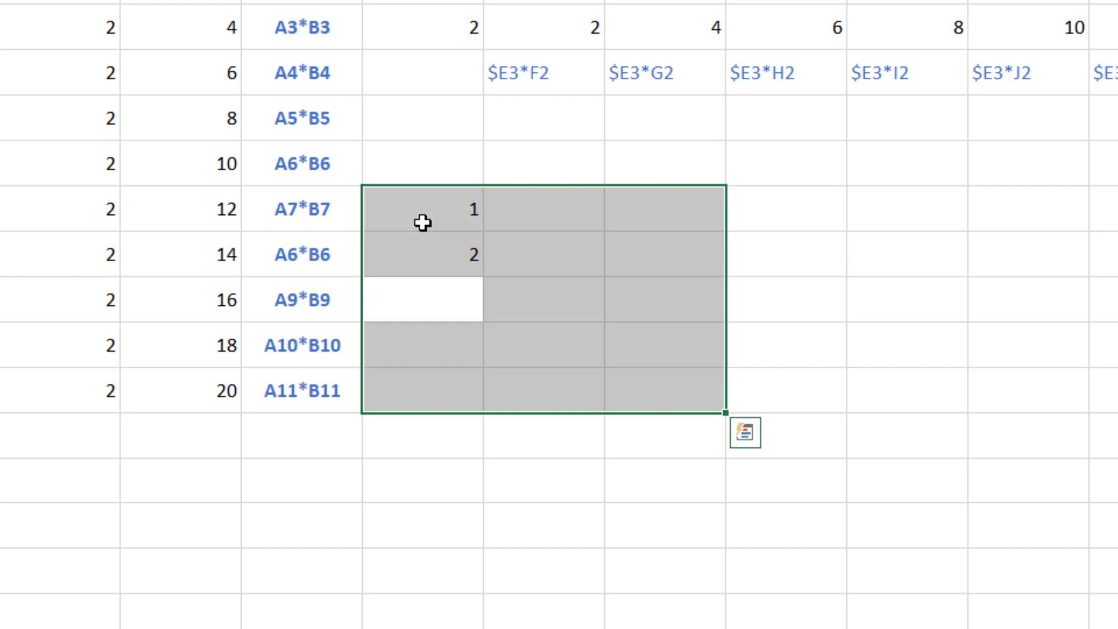
text(3)
key(Return)
text(4)
key(Return)
text(5)
key(Return)
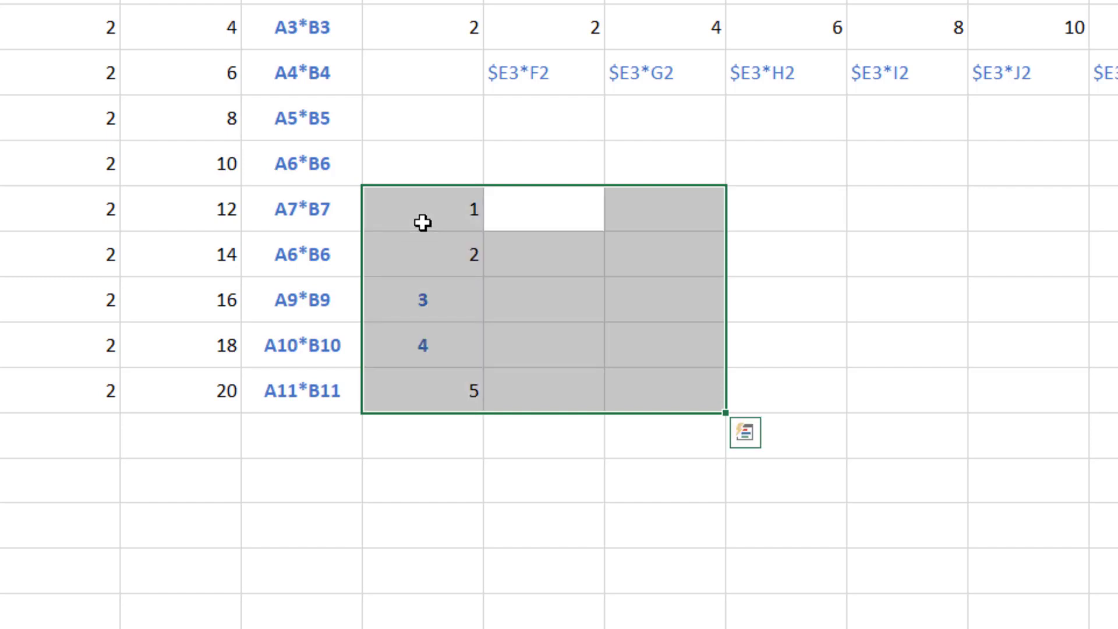
Continue filling the selected range with 6 in F7 and the letter d down the rest of column F and into column G
text(6)
key(Return)
text(d)
key(Return)
text(d)
key(Return)
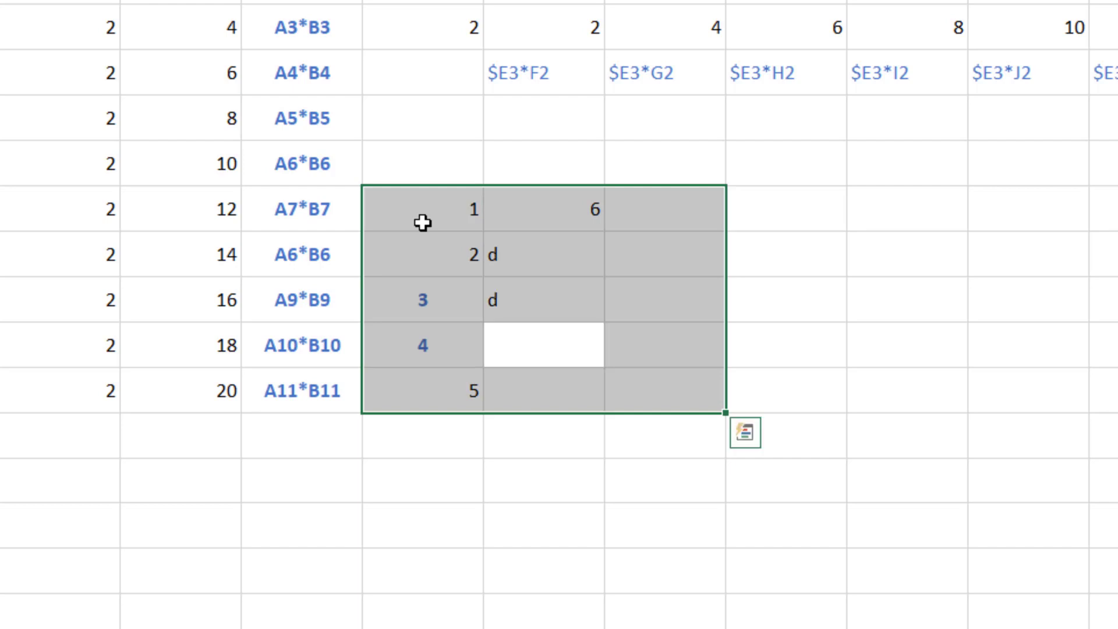
text(d)
key(Return)
text(d)
key(Return)
text(d d d)
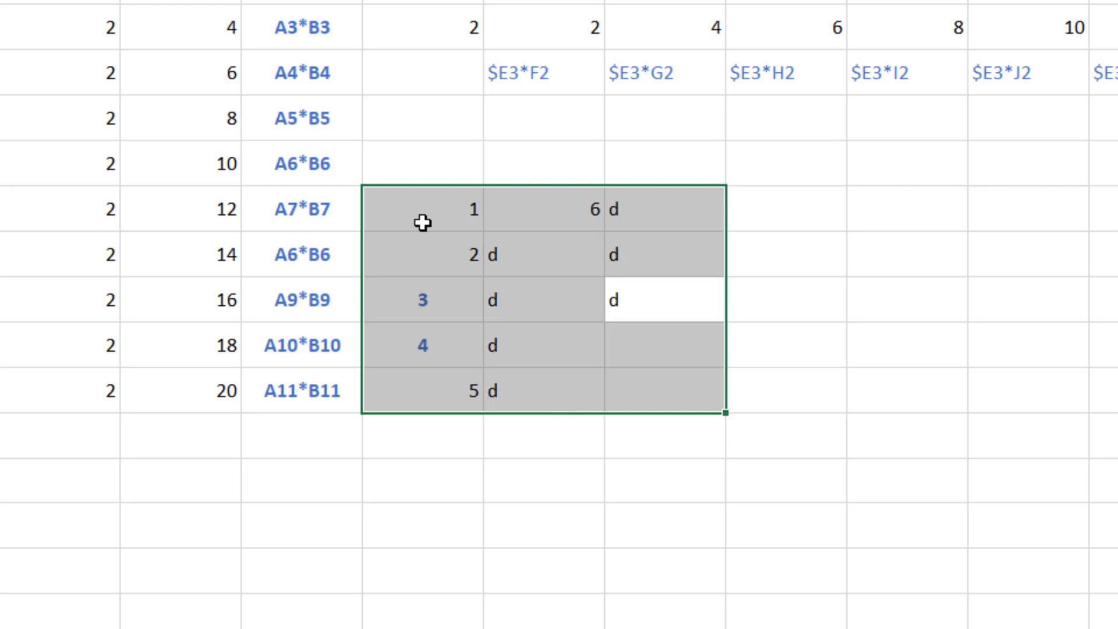
Keep entering filler text such as d, asd, sdf and asdfasdkjf, cycling through the selected range and overwriting its cells
text( d d d dad f asd fa )
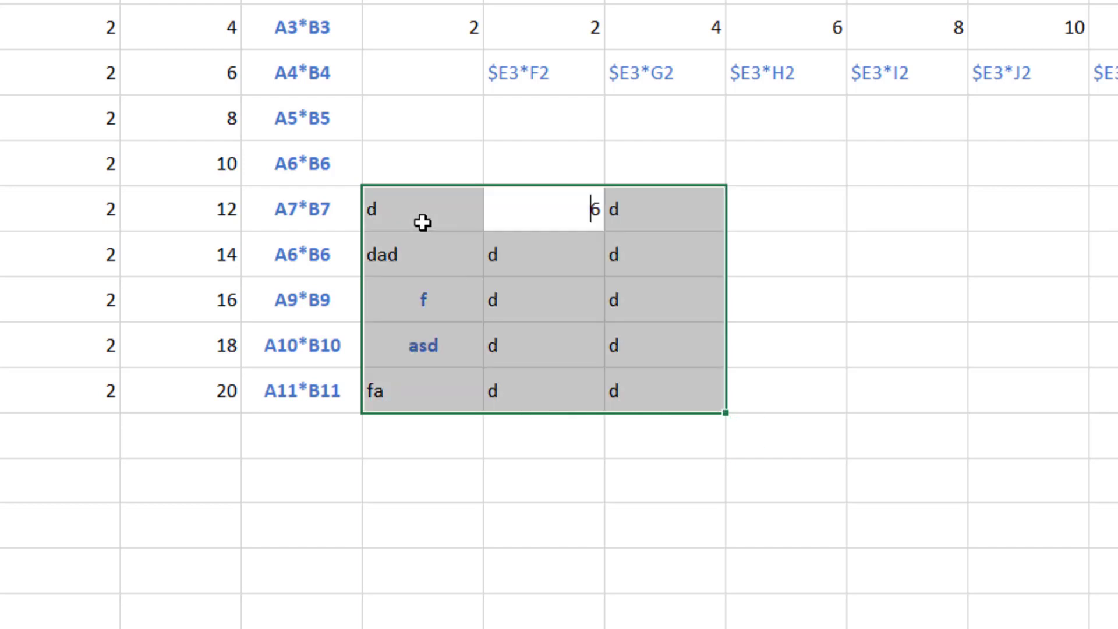
text(sdf asd fa sdf asd df asd f asdf a sdf asd )
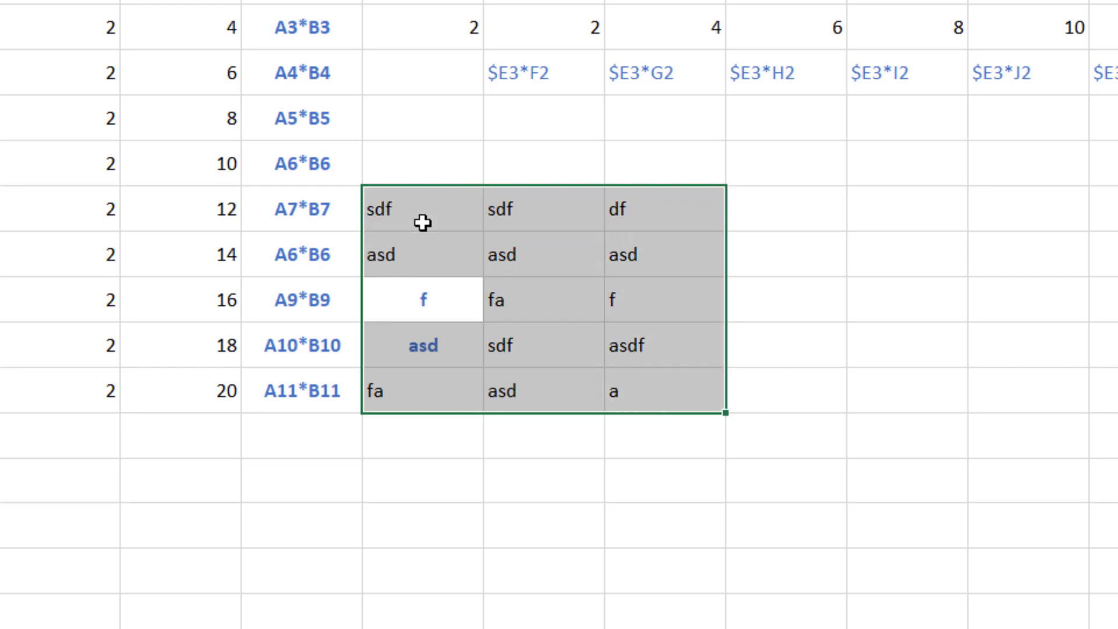
text(df    asdf)
key(Return)
text(asdfasdkjf)
key(Return)
text(asdfkjasñdfkjasdf)
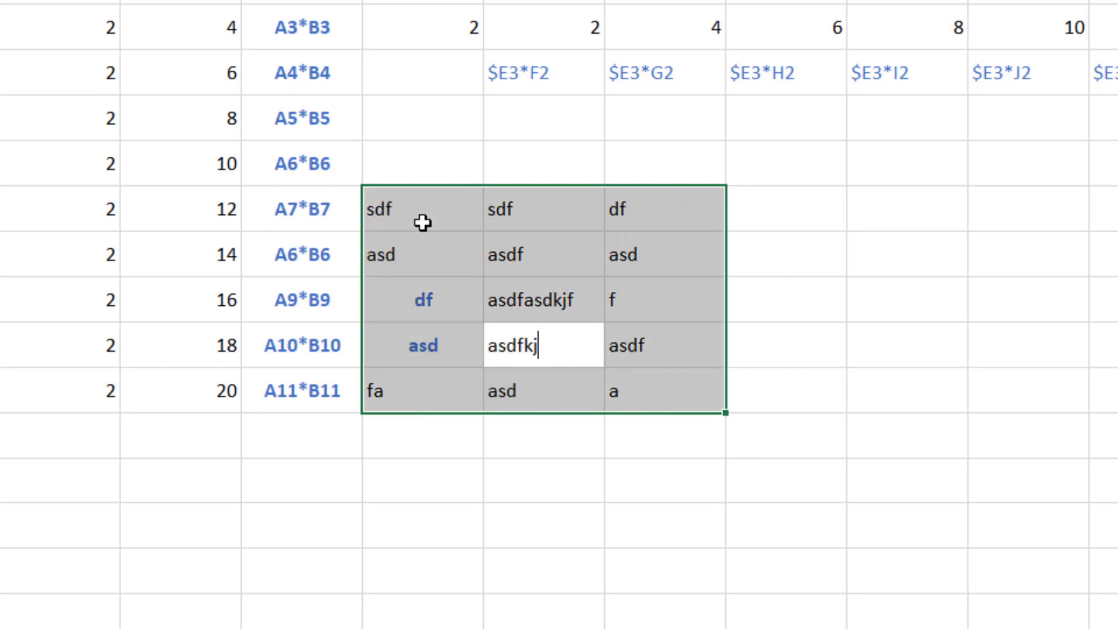
key(Return)
text(asdlfkjañsldf)
key(BackSpace)
key(BackSpace)
key(BackSpace)
key(BackSpace)
key(BackSpace)
key(BackSpace)
key(BackSpace)
key(BackSpace)
key(BackSpace)
key(BackSpace)
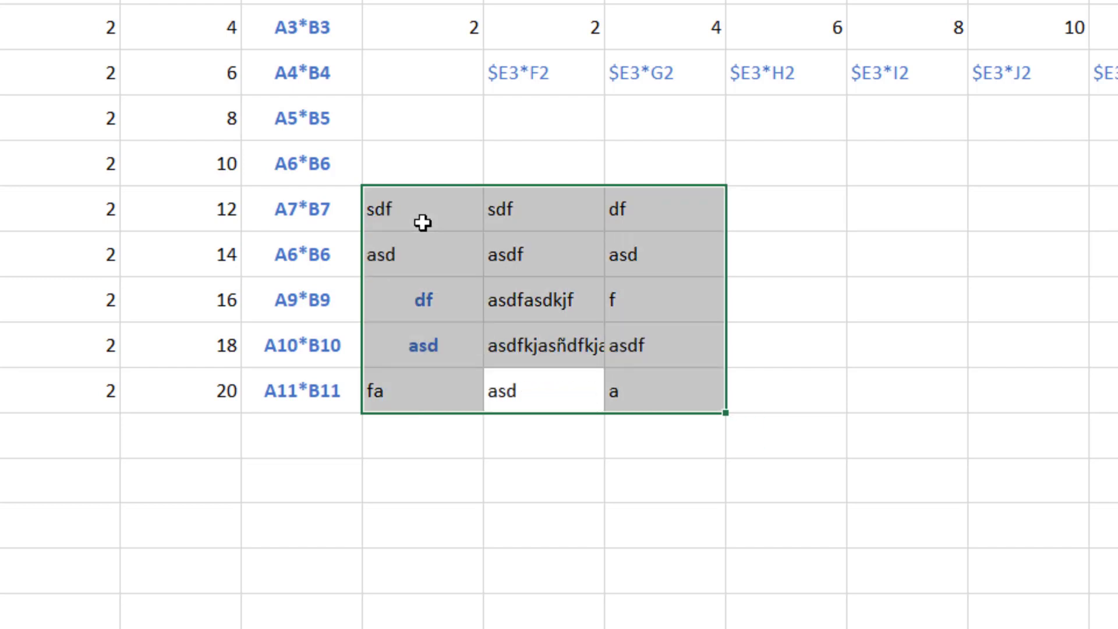
Clear the filler contents from the range E7:H11
click(648, 553)
drag(413, 199, 739, 402)
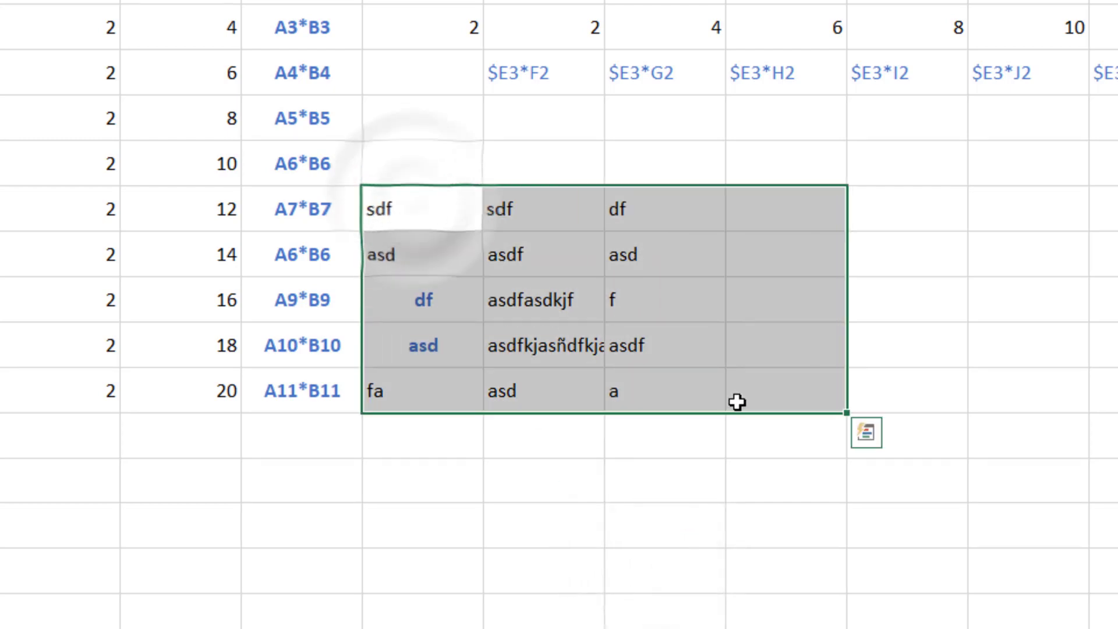
key(Delete)
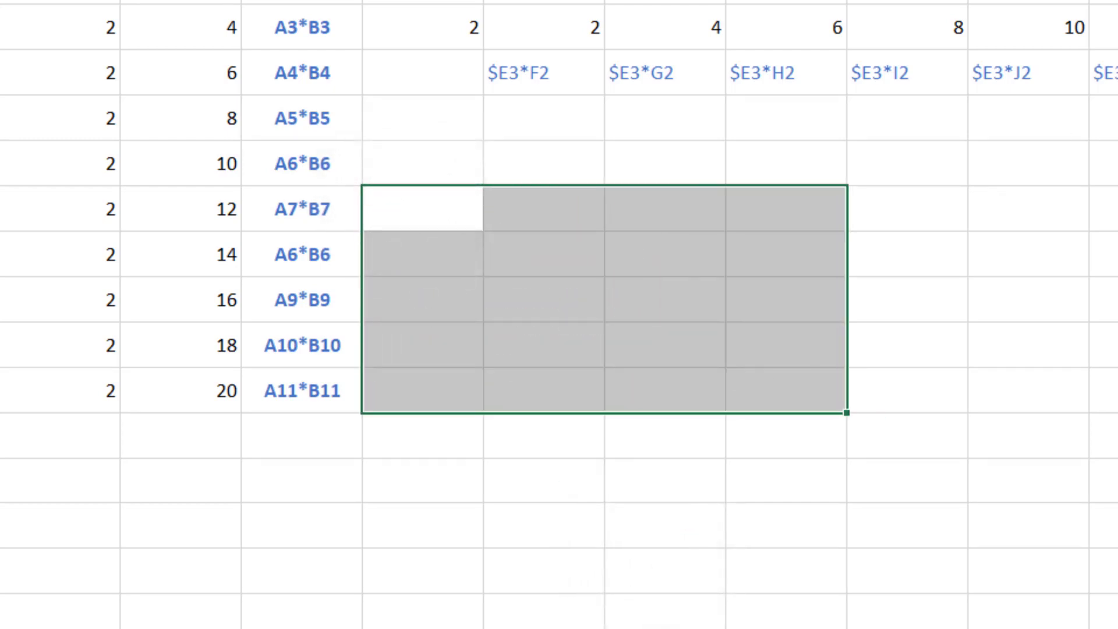
double_click(411, 310)
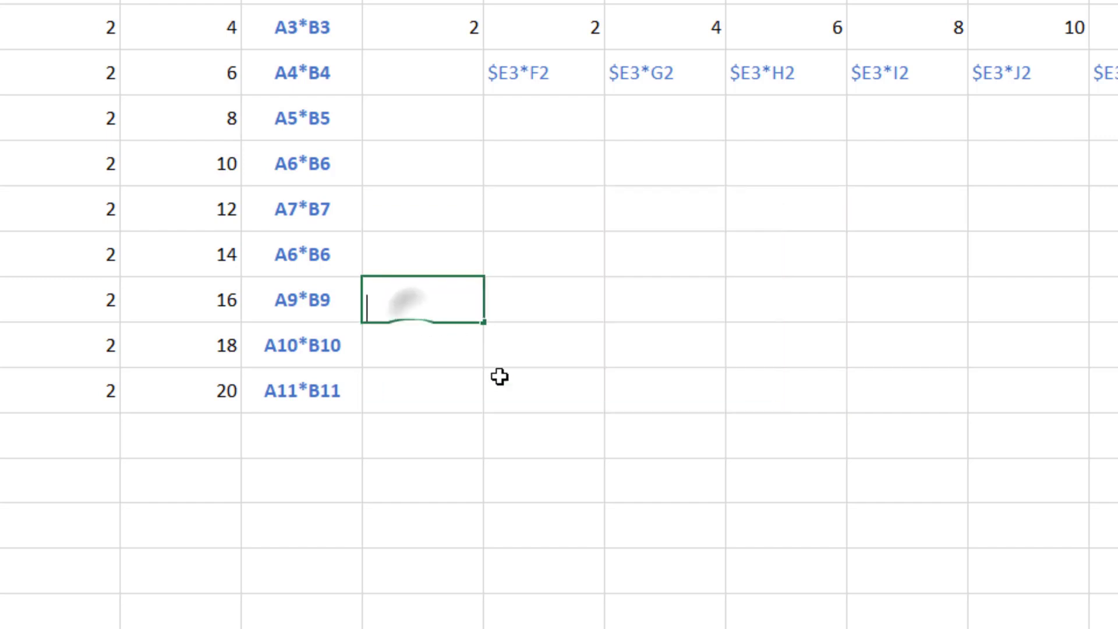
text(dd)
key(BackSpace)
key(BackSpace)
key(Return)
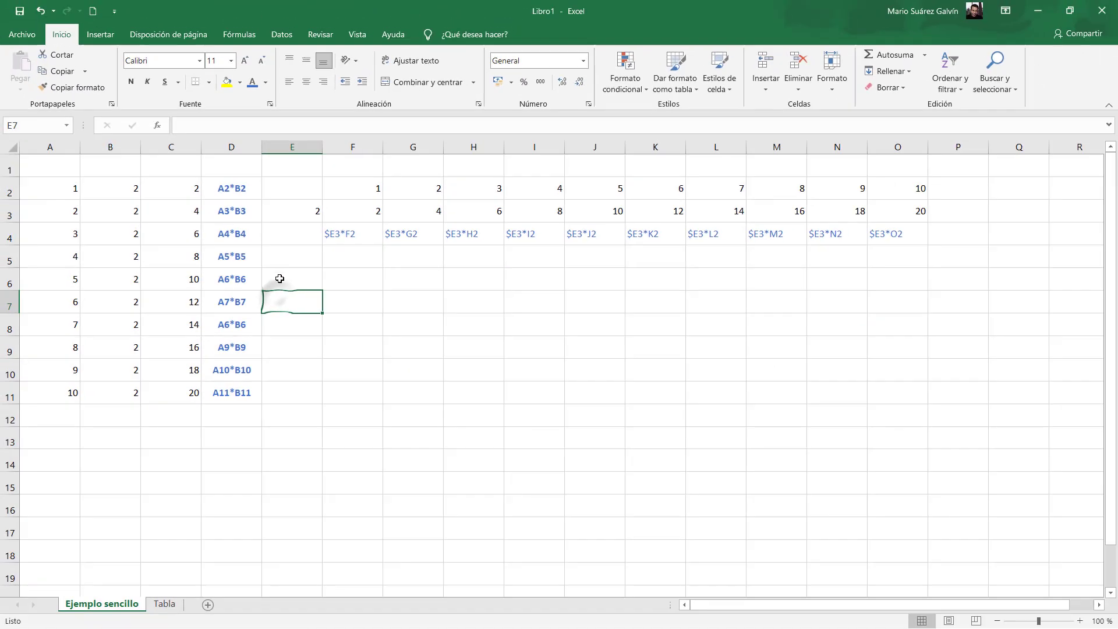
Starting from cell E6, select the range E6:O11 by extending the cell address to E6:o11
click(396, 151)
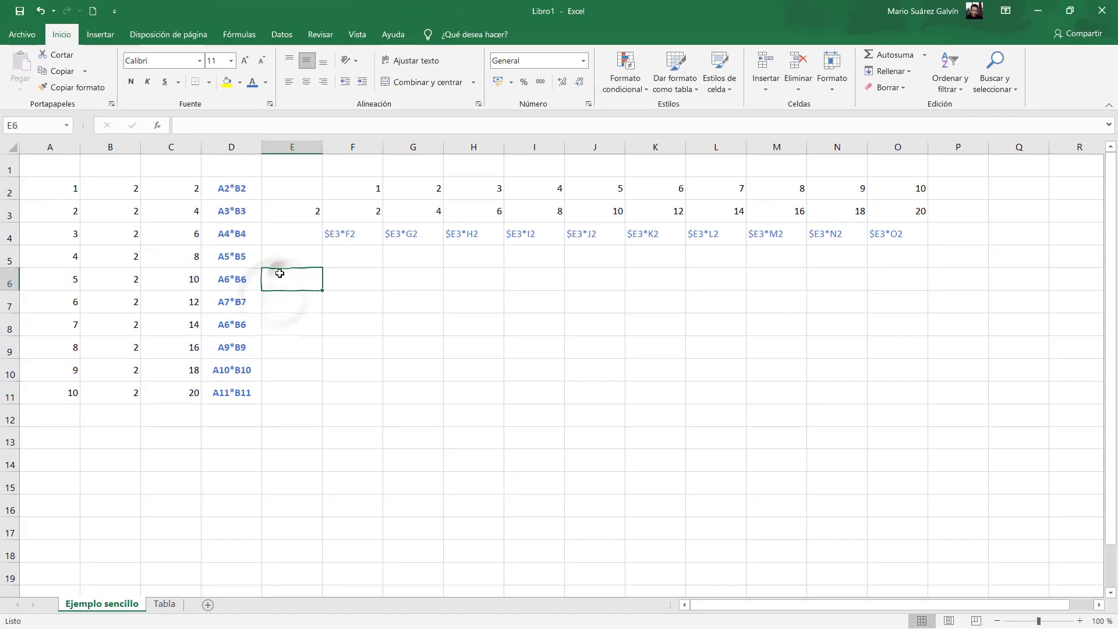
click(30, 127)
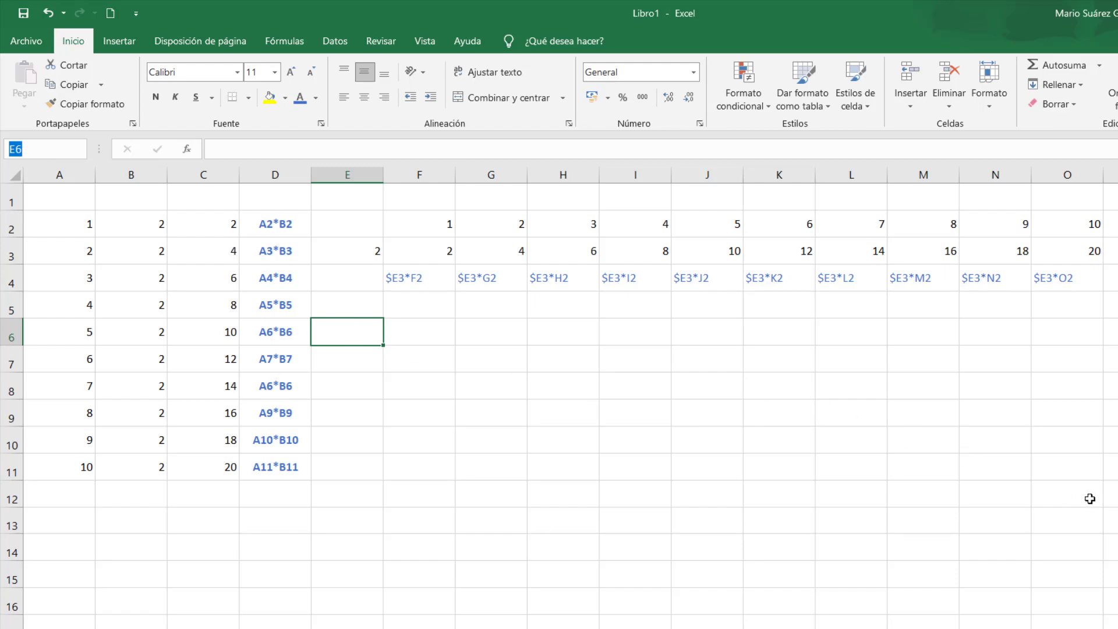
click(52, 150)
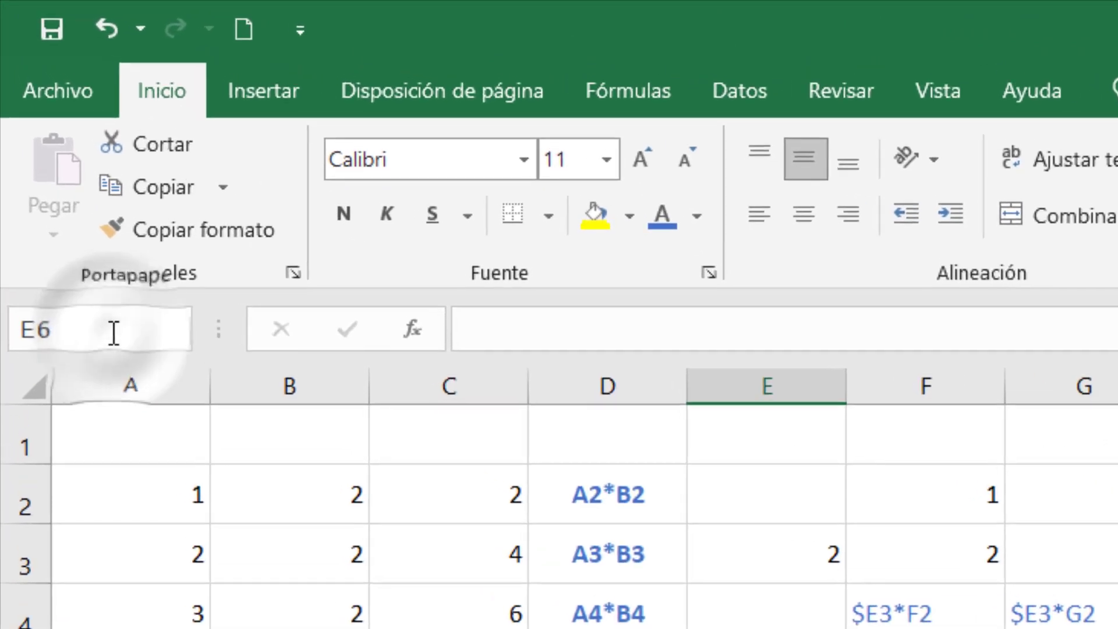
text(:o)
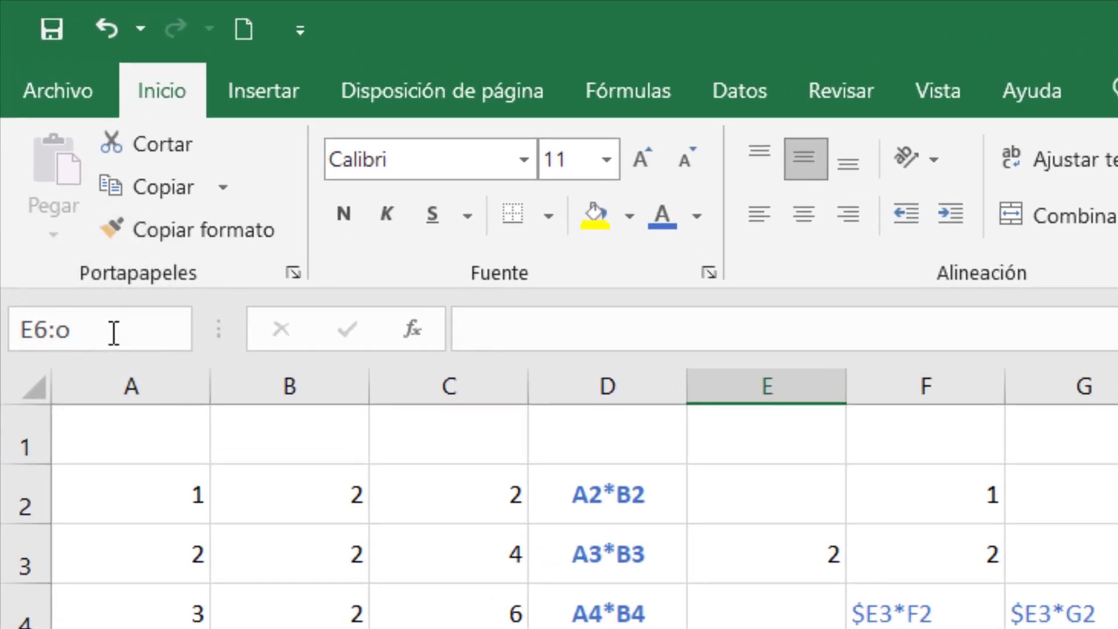
text(11)
key(Left)
key(Left)
key(Left)
key(shift+Left)
key(Right)
key(Left)
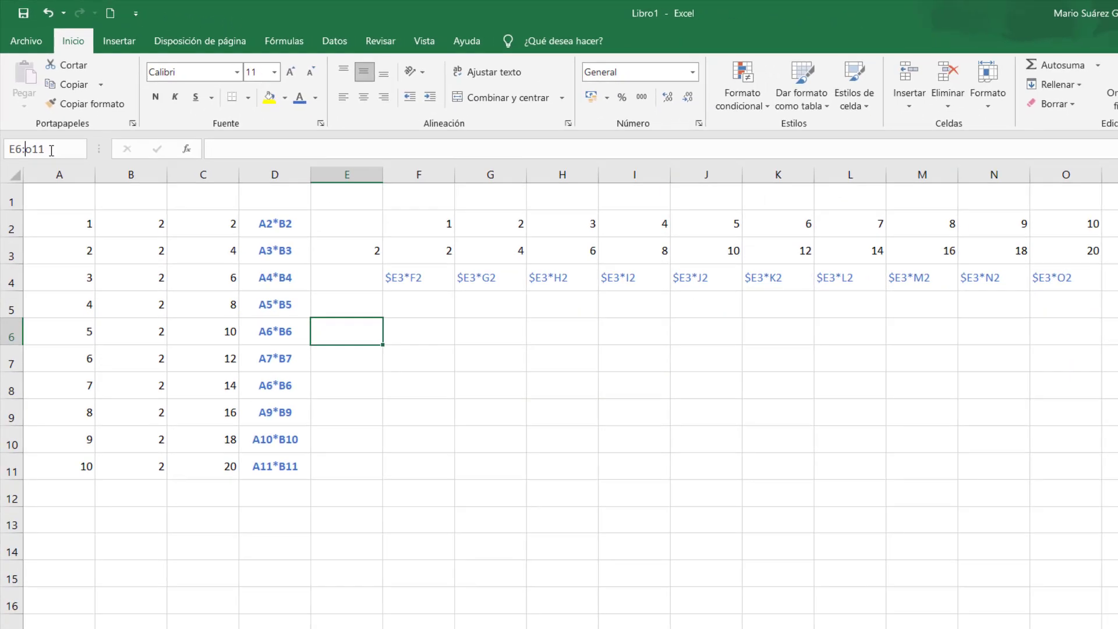
key(Return)
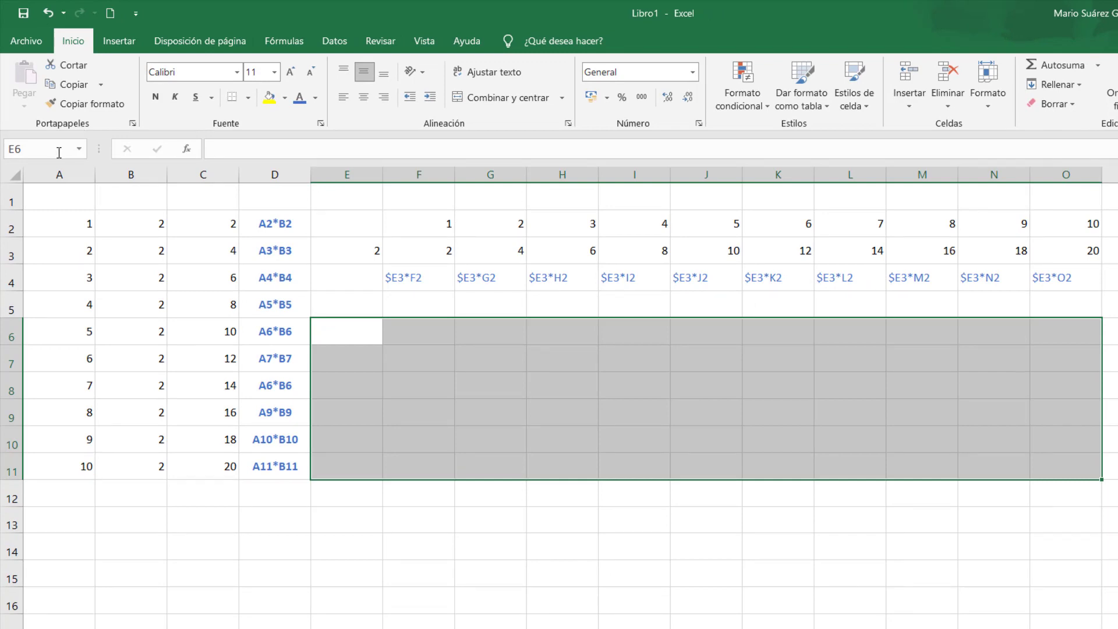
Look at the list of defined names and select individual cells such as E7, K10 and E6 to compare their addresses
click(80, 149)
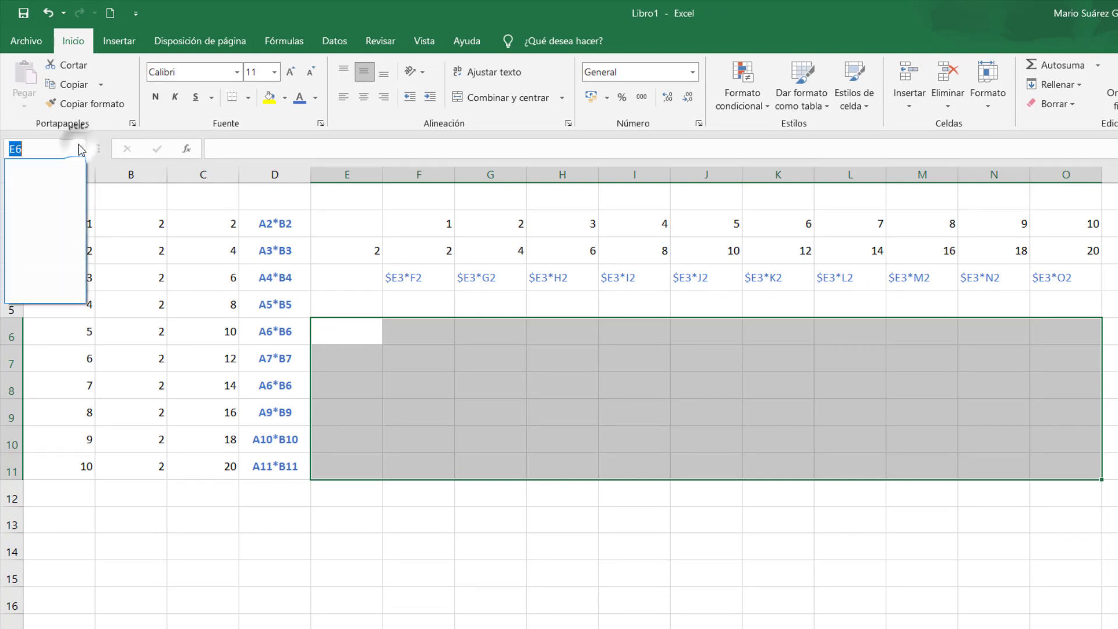
click(44, 150)
click(379, 386)
click(377, 357)
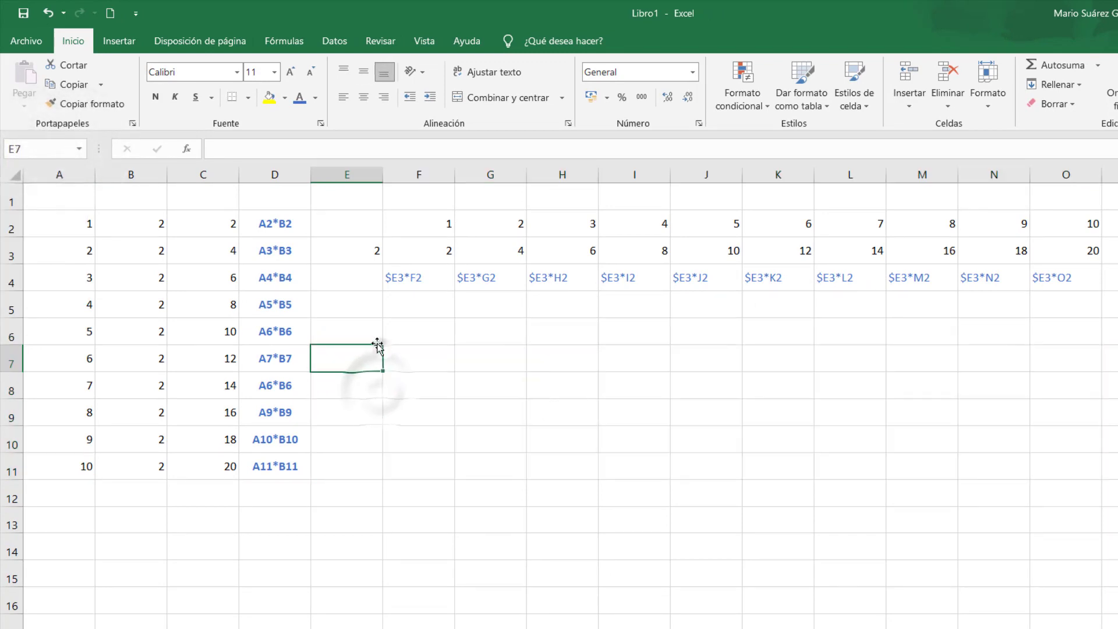
click(374, 336)
click(25, 150)
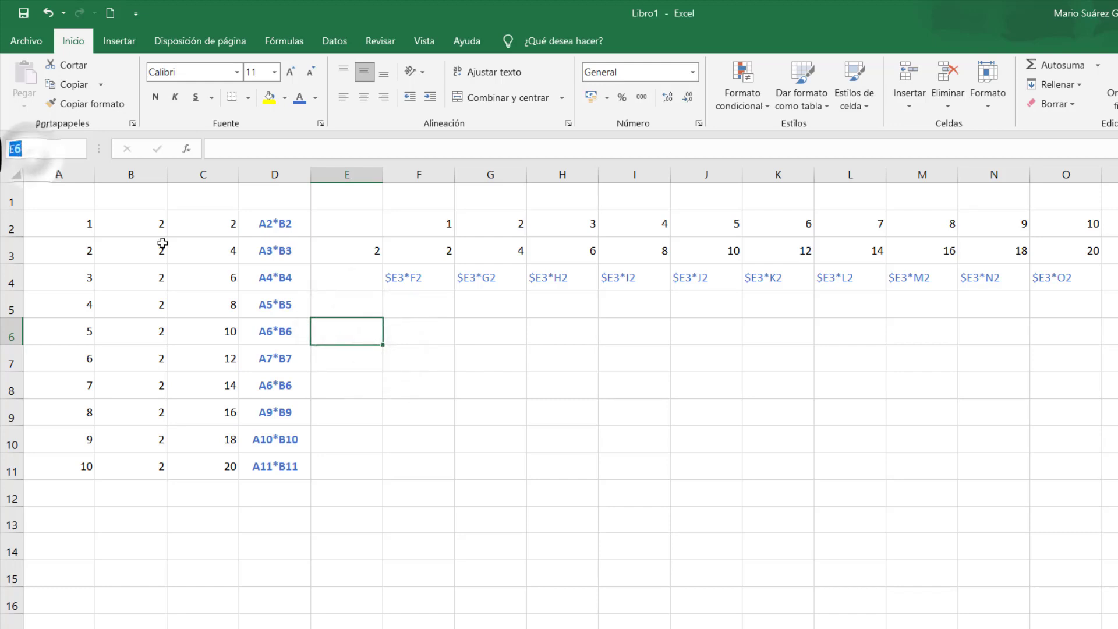
click(393, 405)
click(554, 407)
click(787, 430)
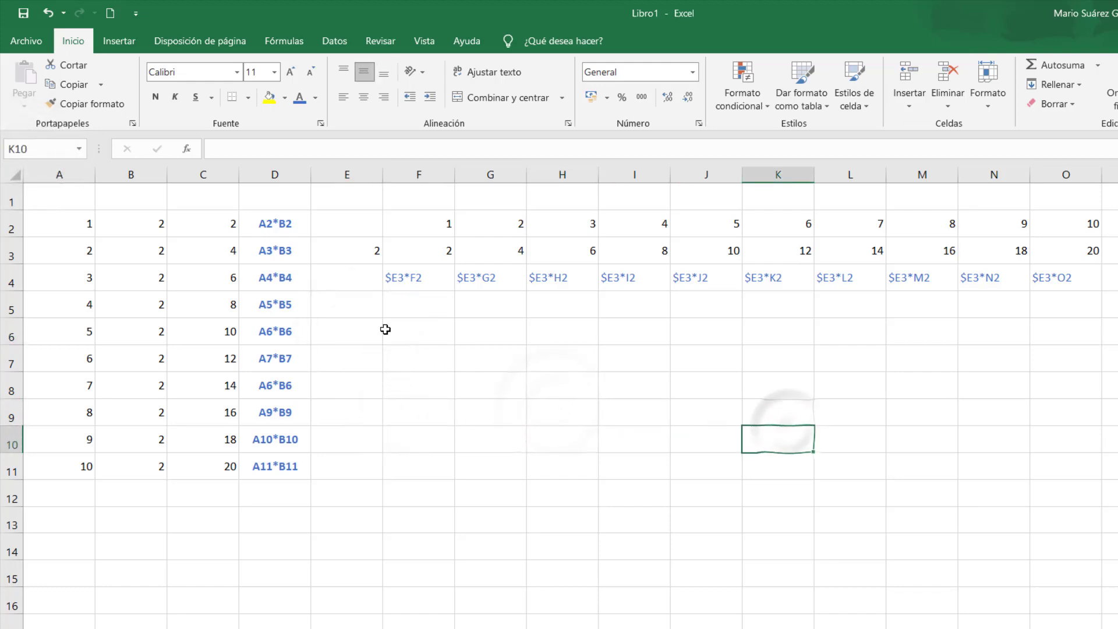
click(363, 328)
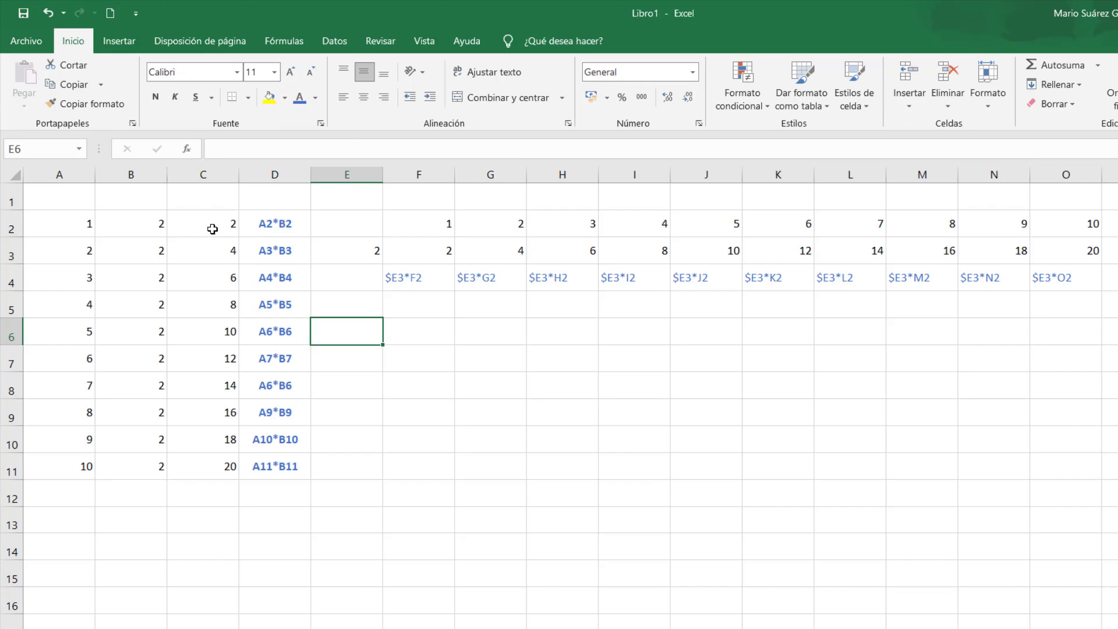
Compare the formulas of C2 and C3, then extend C2's formula to =A2*B2+20
click(214, 227)
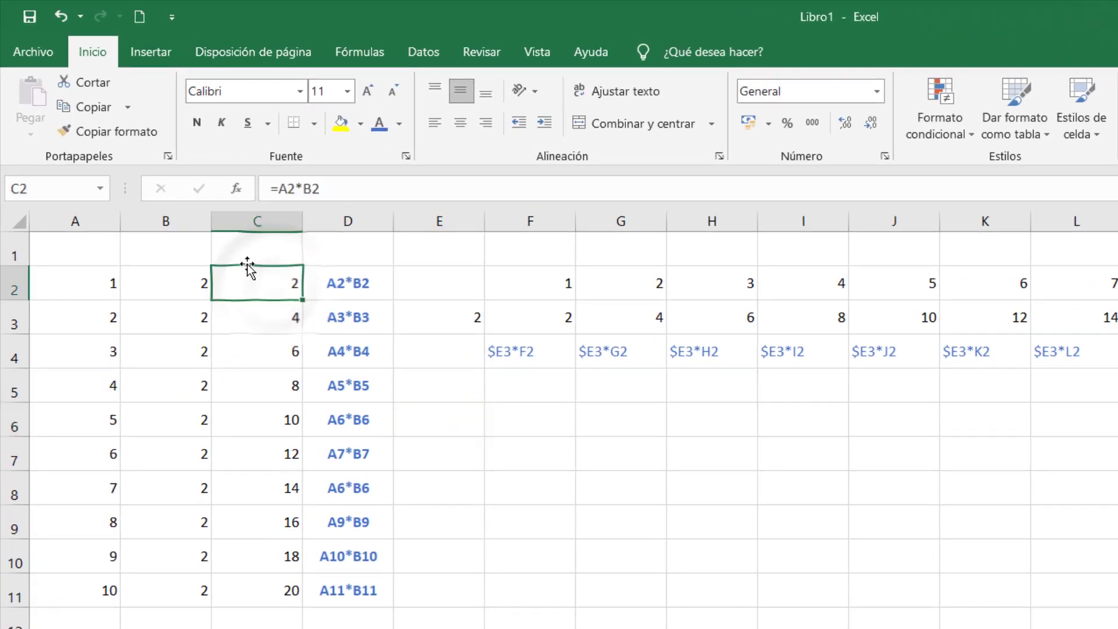
click(262, 323)
click(269, 287)
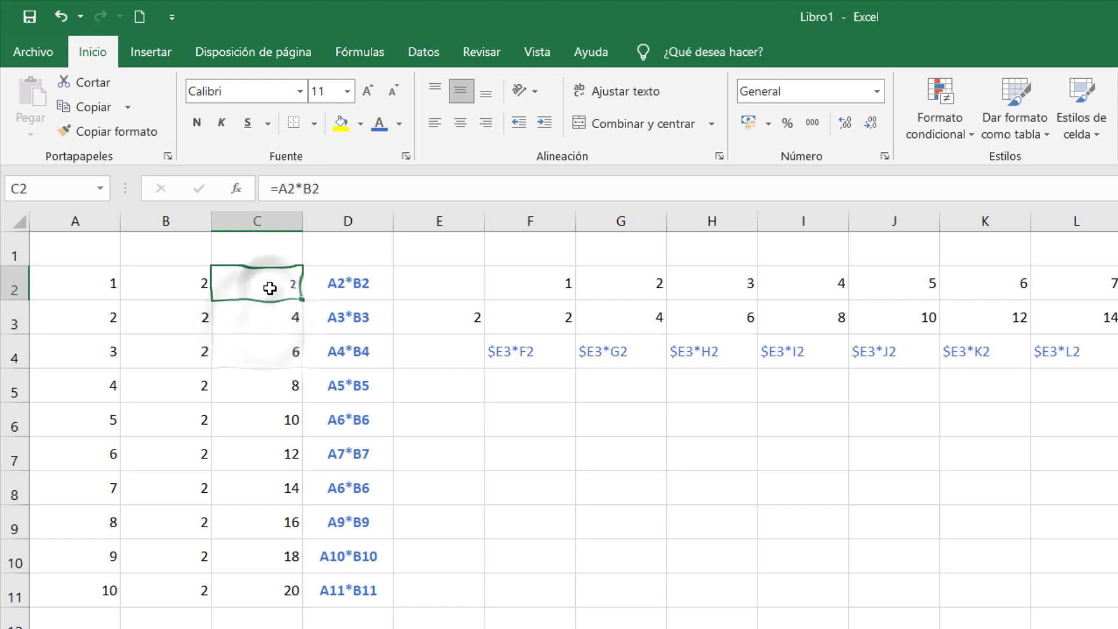
click(319, 188)
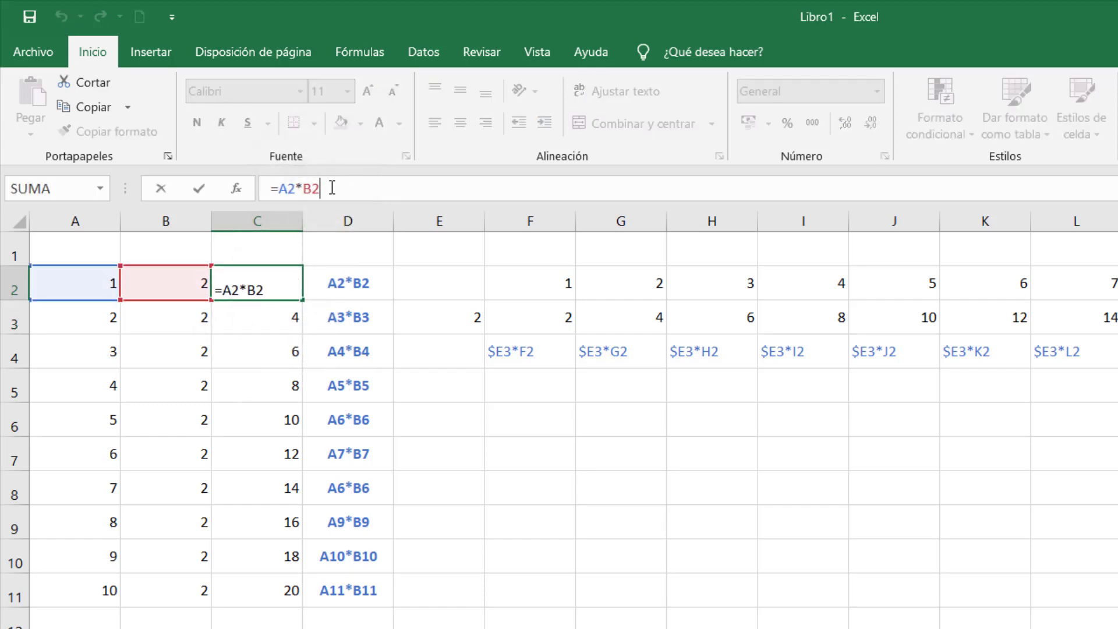
text(+20)
key(Return)
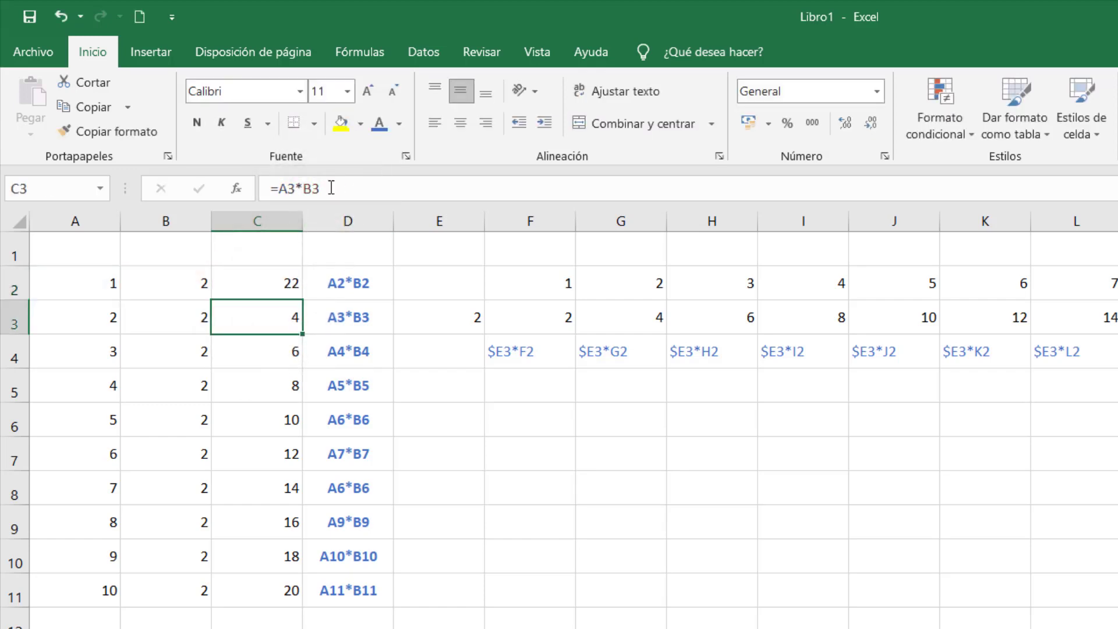
Remove the +20 term from C2's formula, leaving =A2*B2
click(259, 289)
drag(345, 188, 323, 189)
key(BackSpace)
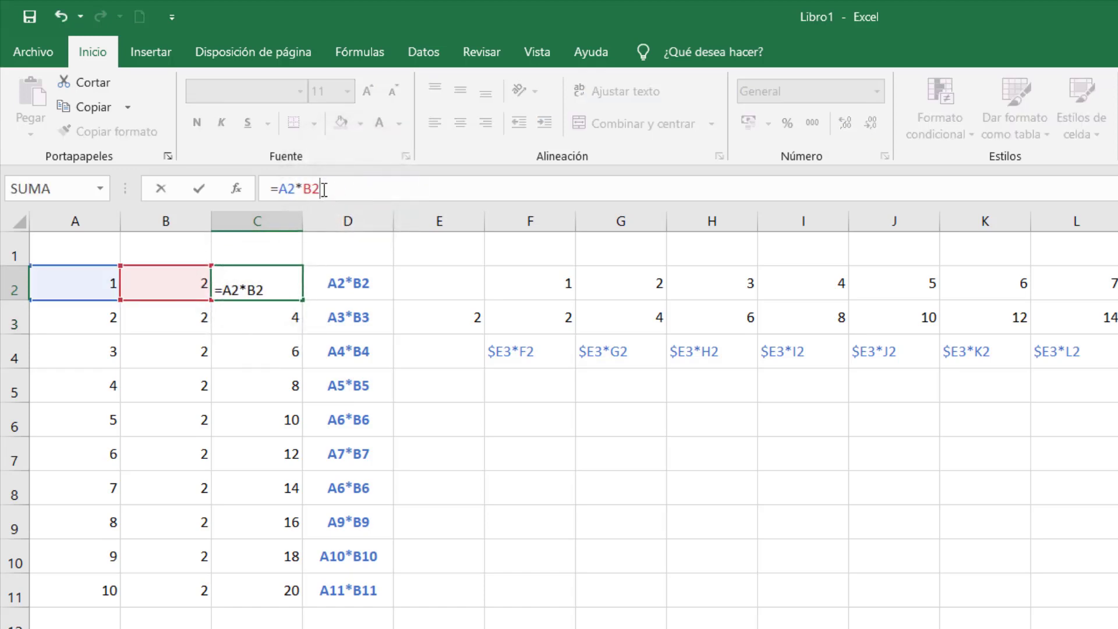
click(606, 407)
Try appending +20 to C2's formula directly inside the cell and cancel the edit
click(300, 289)
double_click(274, 291)
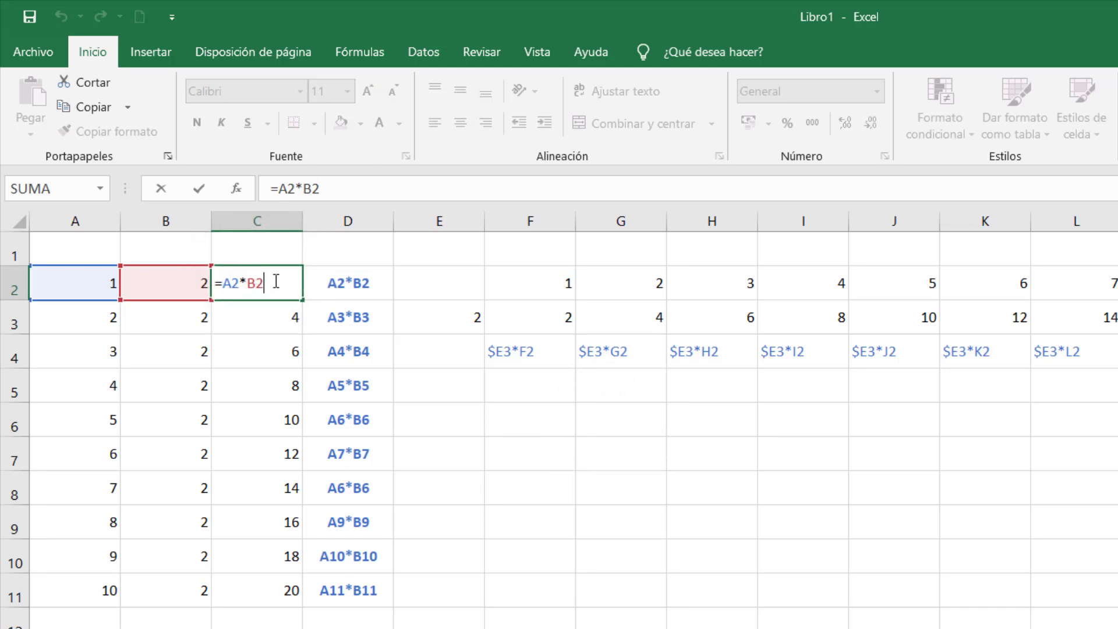
text(+20)
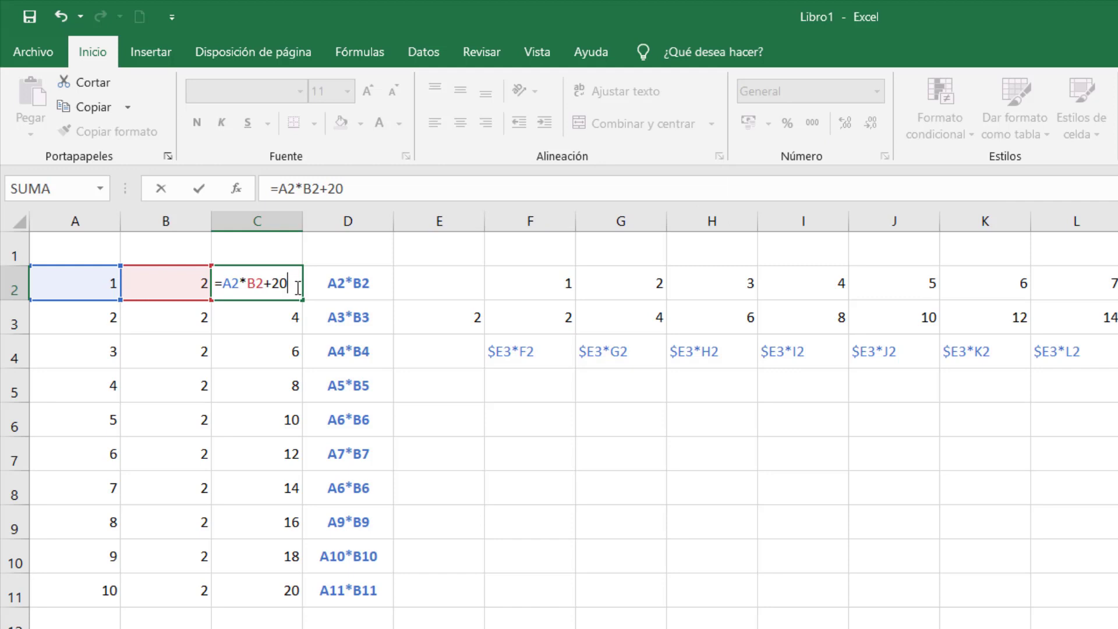
key(Escape)
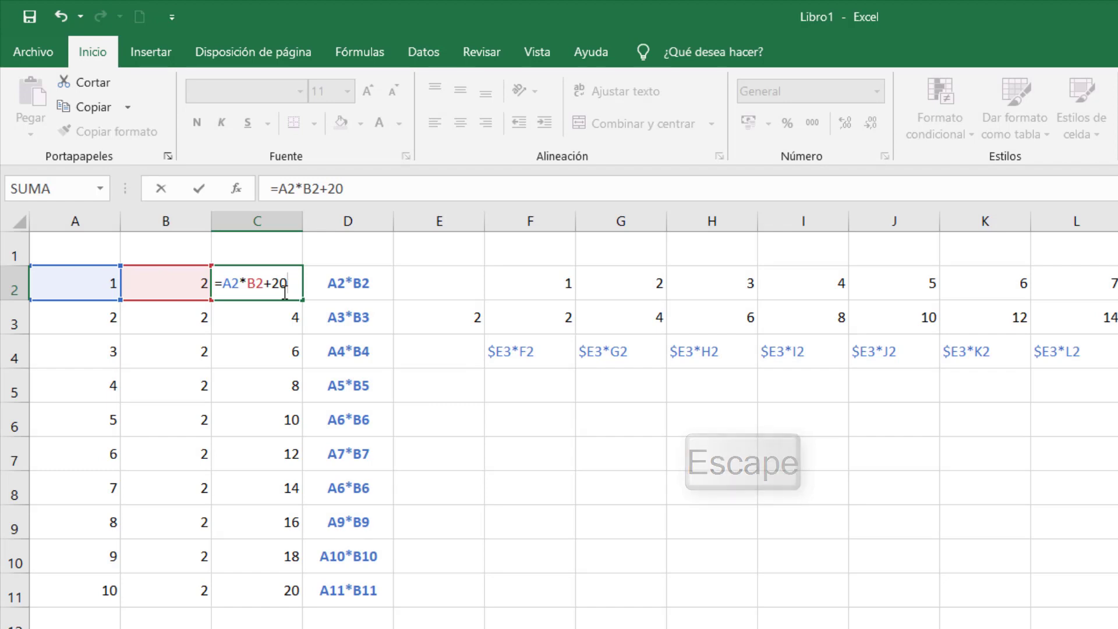
key(Escape)
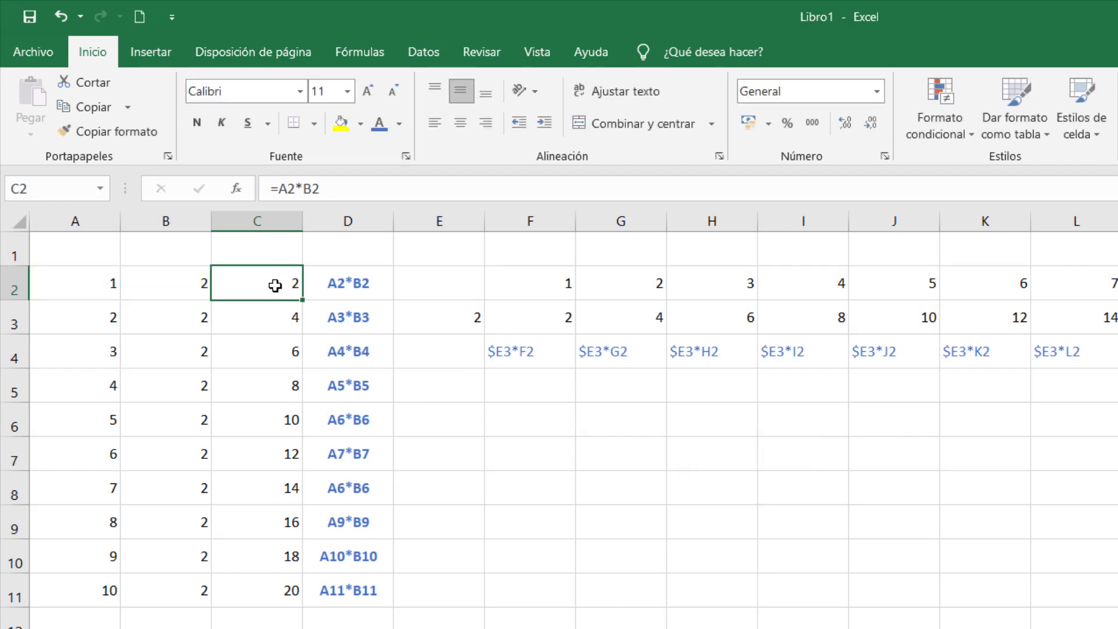
Try appending +20 to C2's formula in the formula bar and cancel the edit
double_click(275, 286)
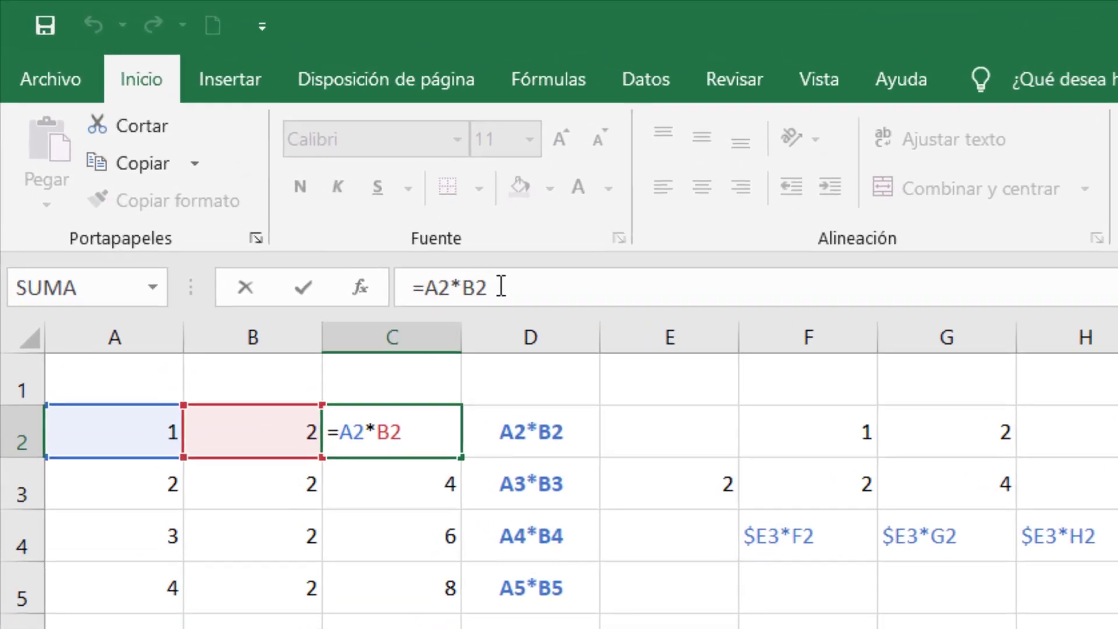
click(501, 287)
text(+)
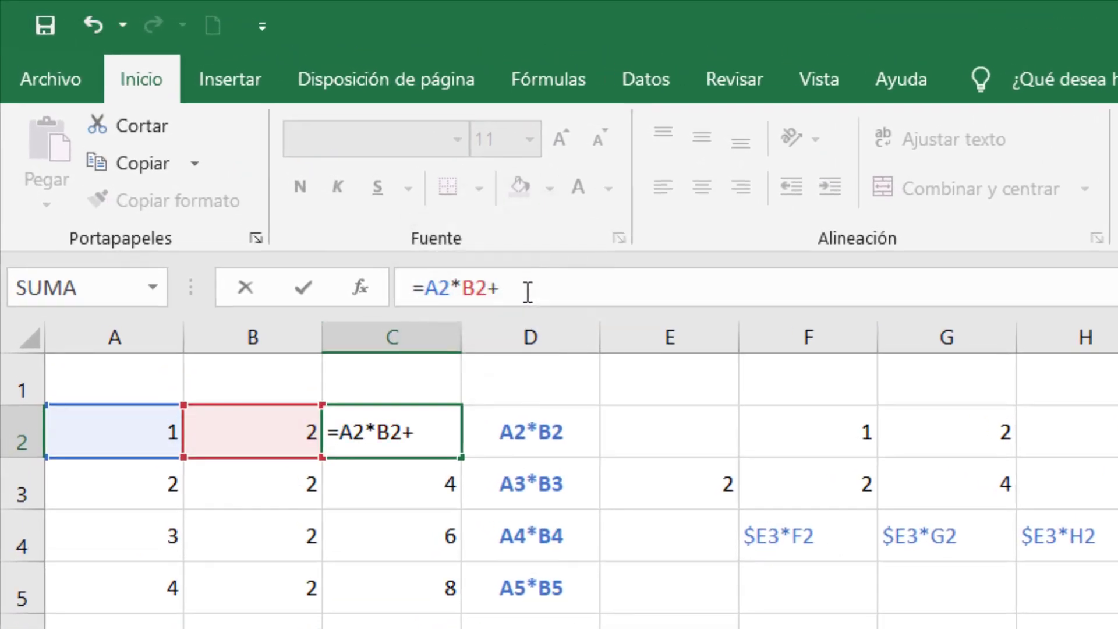
text(20)
click(252, 288)
Extend C2's formula to =A2*B2+20 in the formula bar, accept it and reselect C2
click(561, 288)
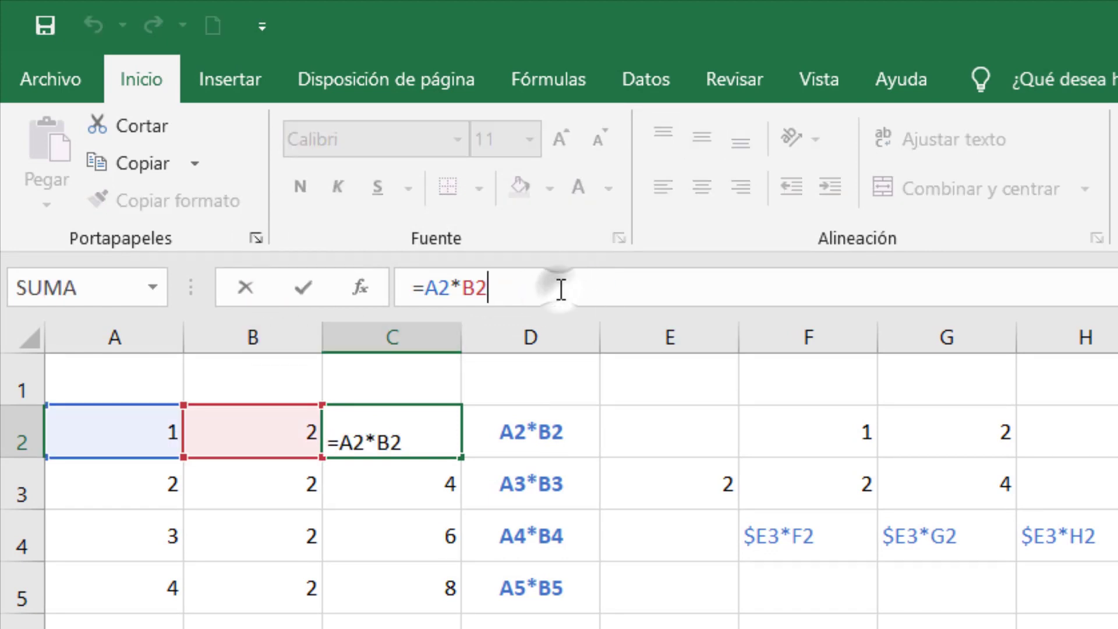
text(+20)
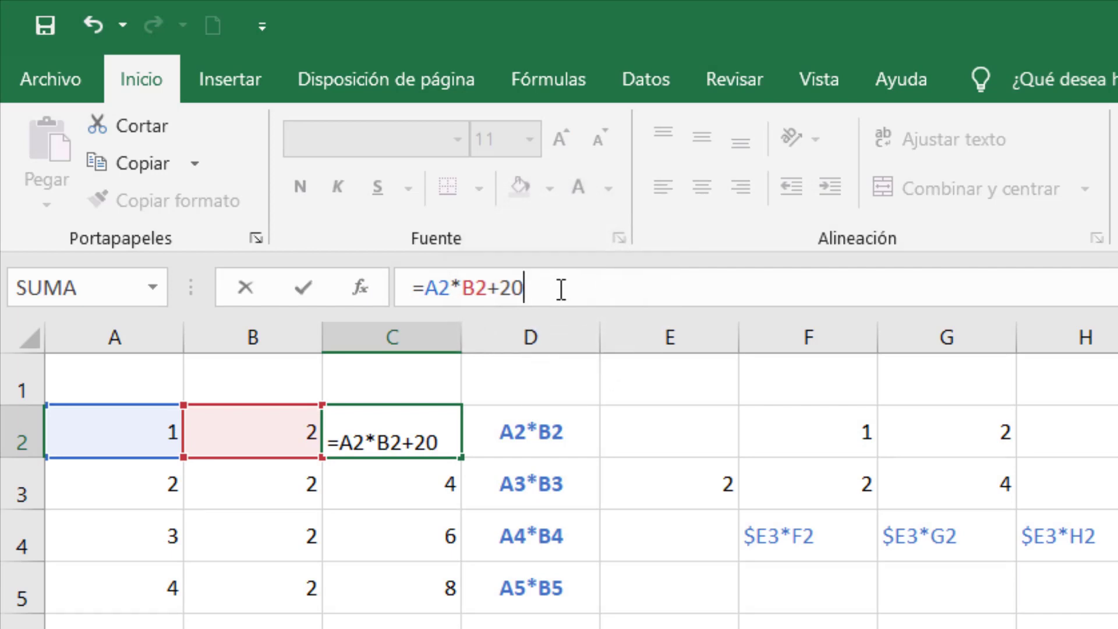
click(303, 288)
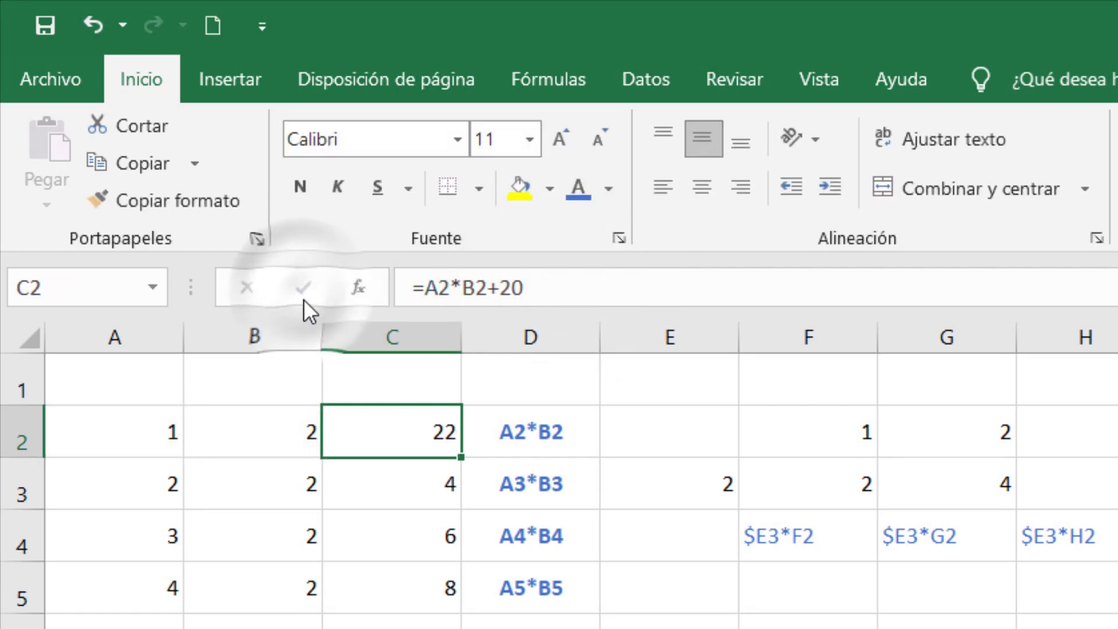
click(404, 435)
key(Return)
click(389, 437)
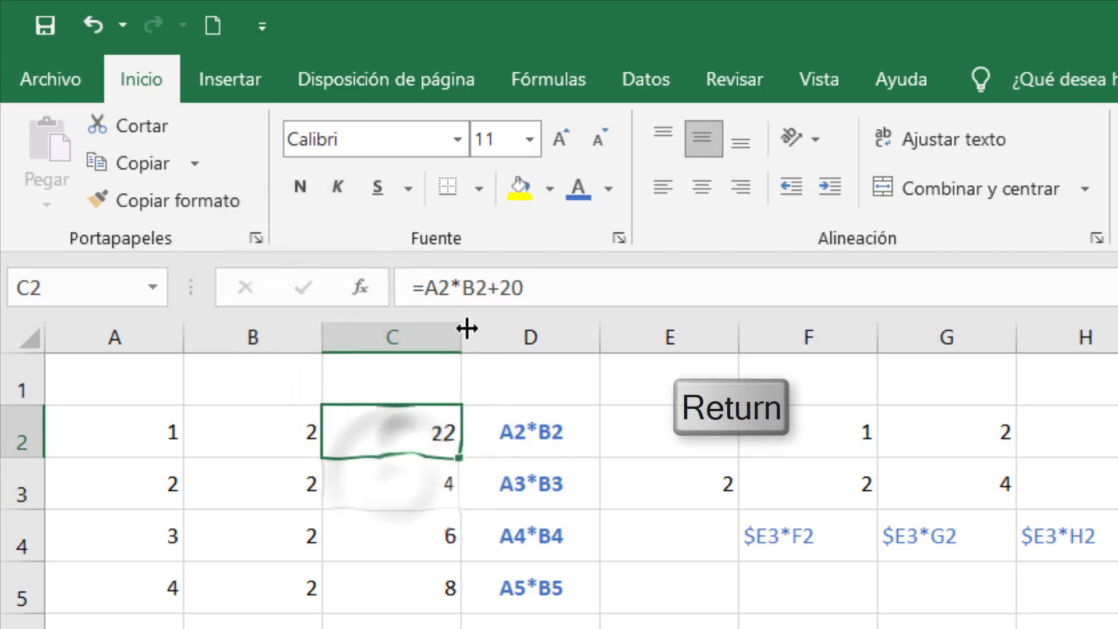
Restore C2's formula to =A2*B2 by deleting the added +20 term
click(532, 283)
double_click(524, 286)
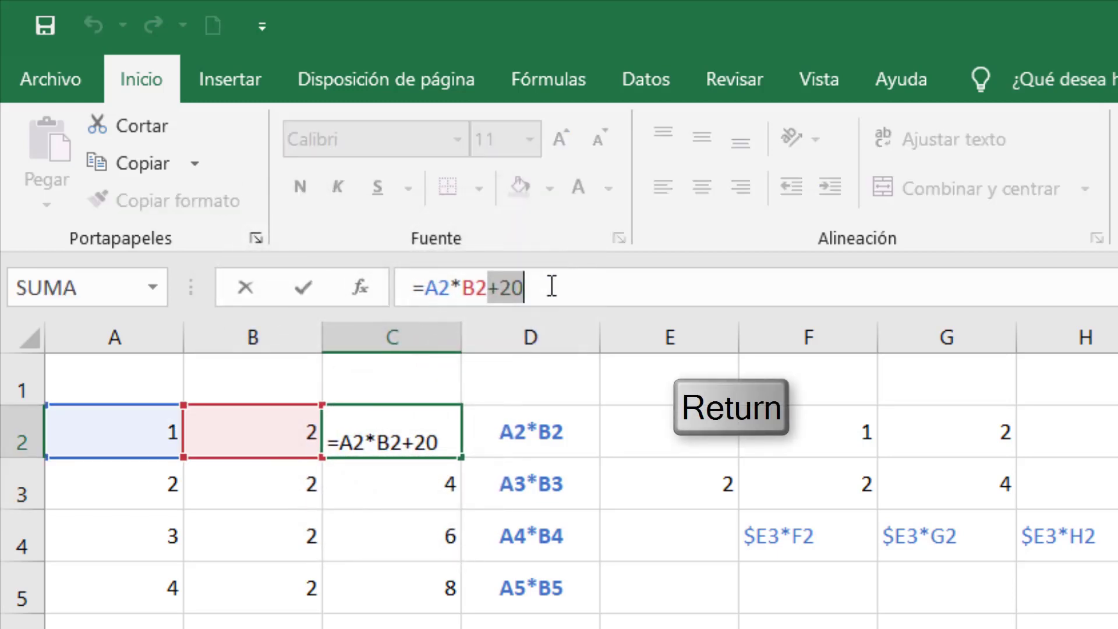
key(BackSpace)
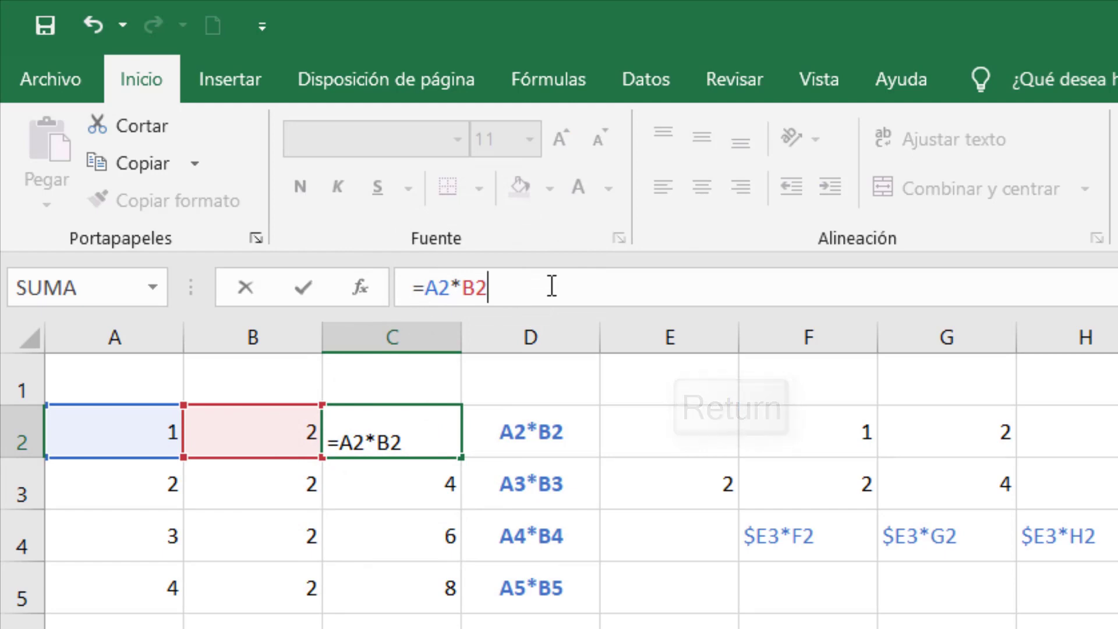
key(Return)
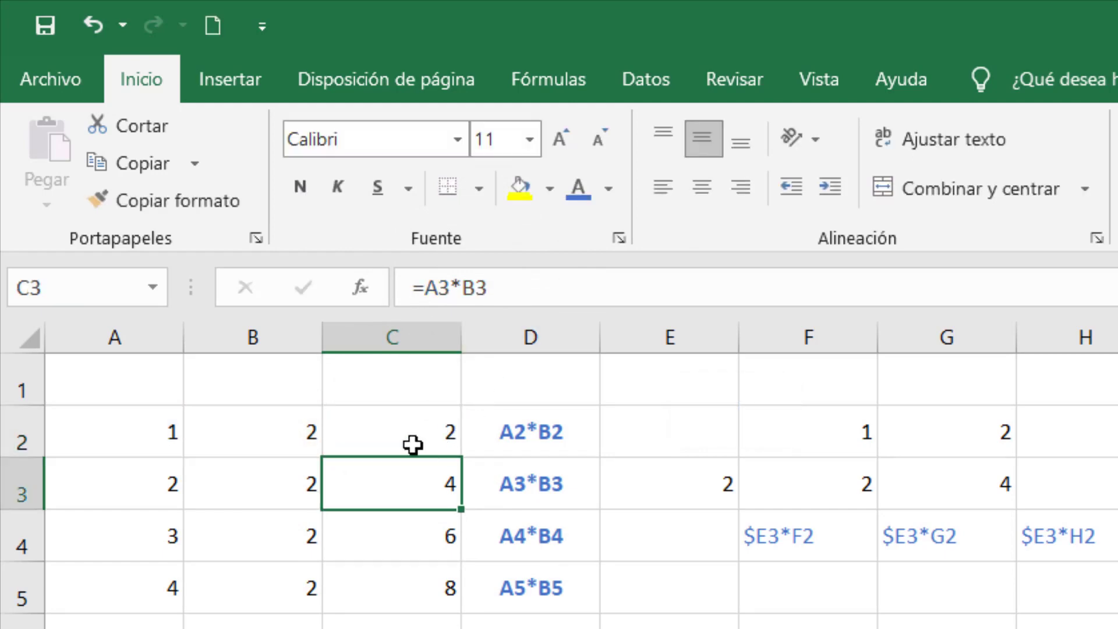
Start editing C2 in place, append +20 to its formula and discard the edit
double_click(414, 446)
key(Return)
click(414, 446)
double_click(414, 445)
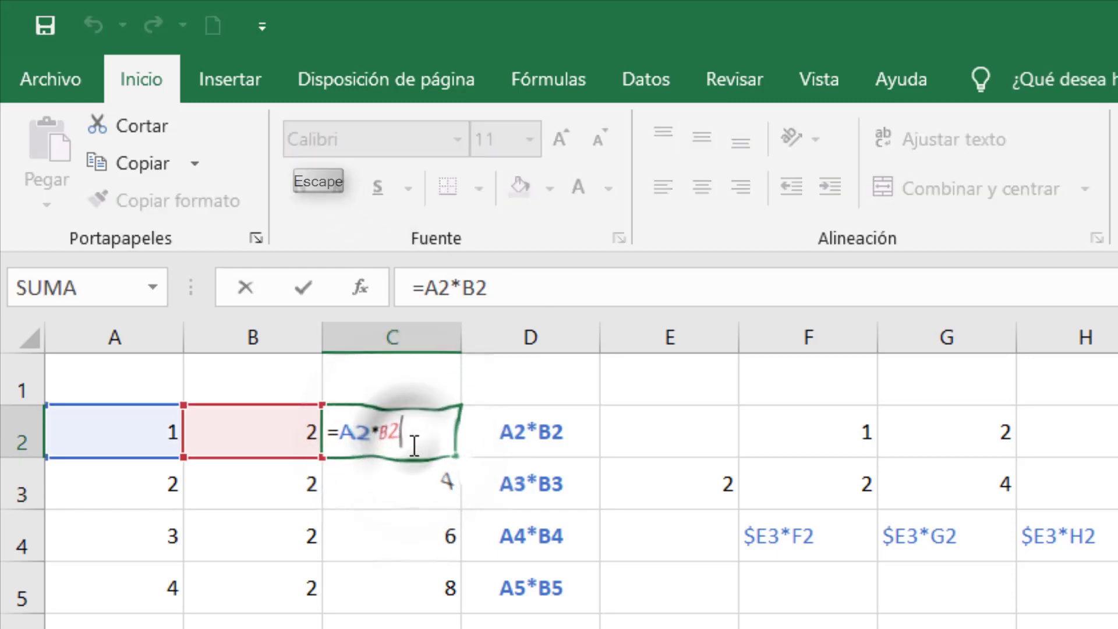
text(+20)
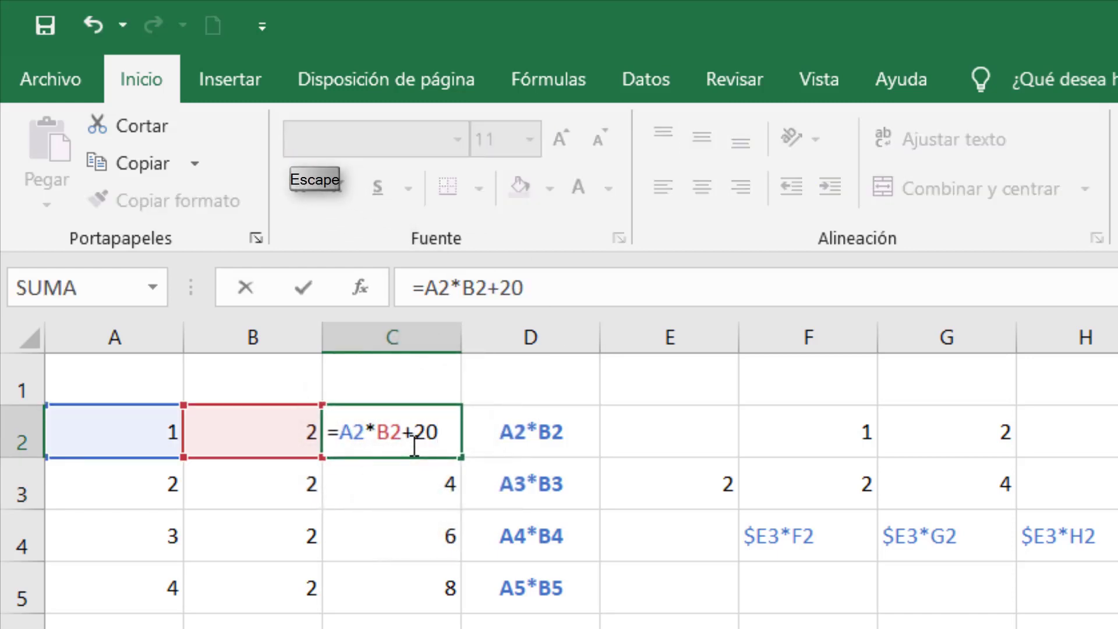
key(Escape)
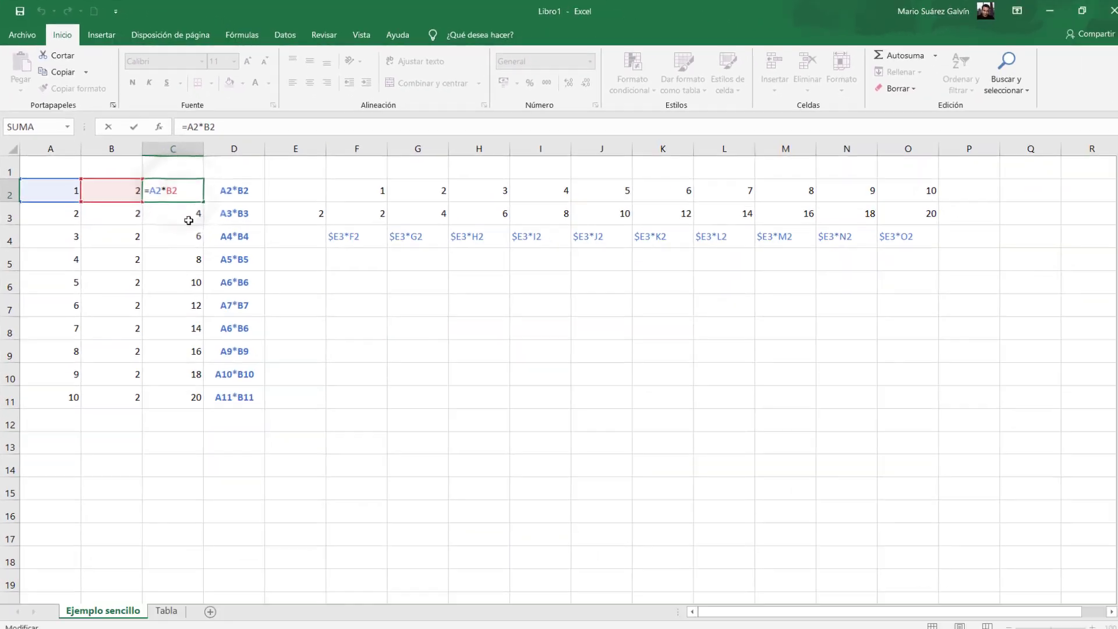
key(Escape)
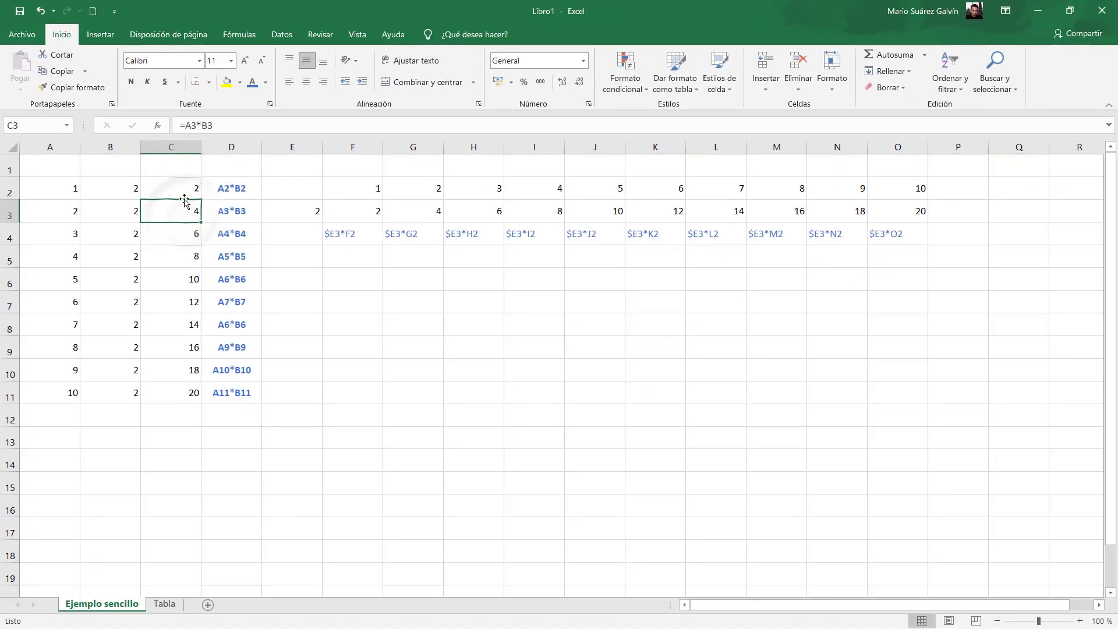
Open the formulas of C2 and C3 for in-cell editing and leave both without changing them
double_click(183, 186)
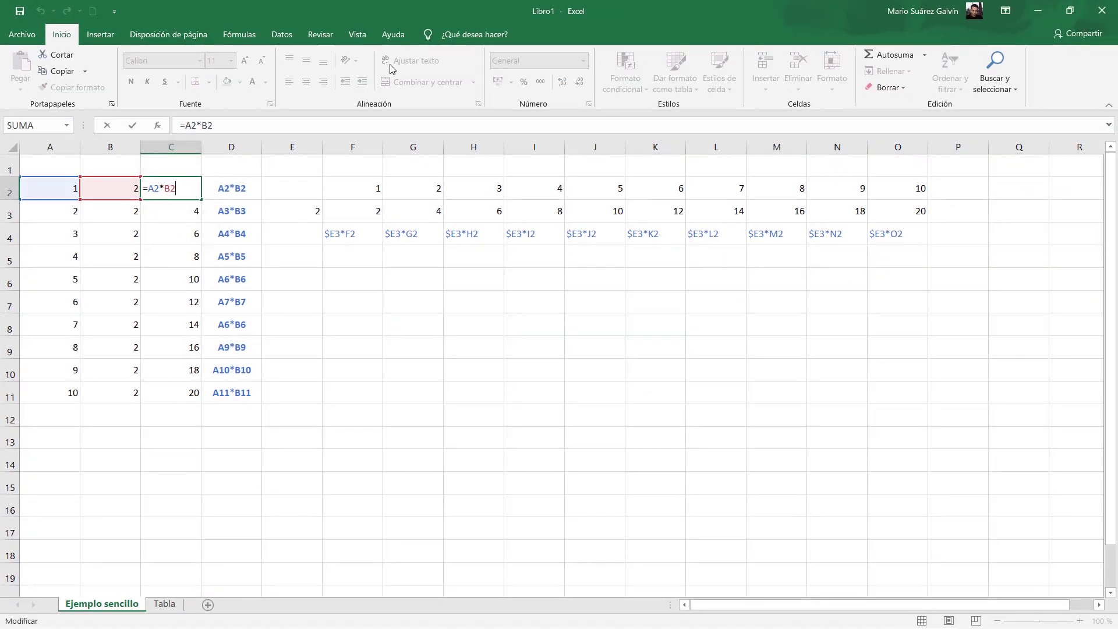
key(Escape)
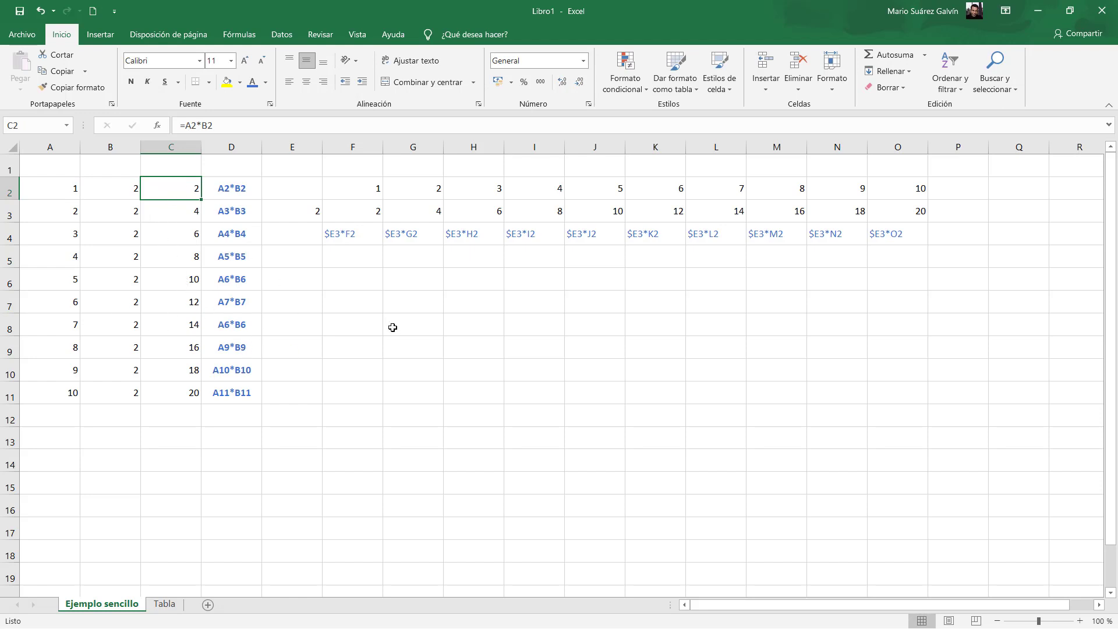
click(402, 294)
double_click(188, 211)
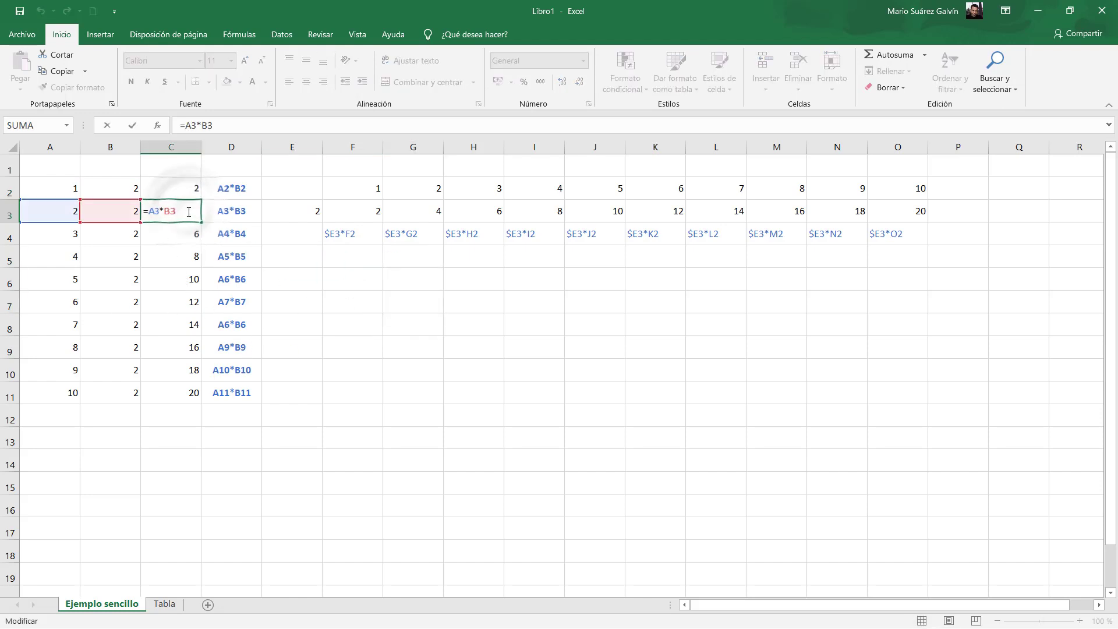
text(º)
key(BackSpace)
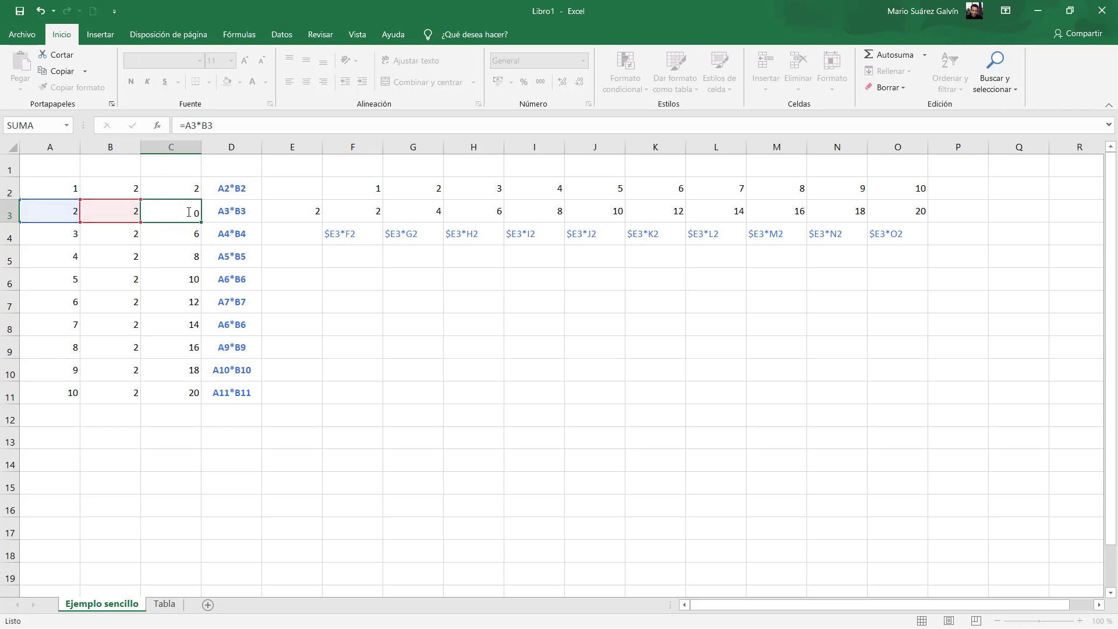
key(Return)
Compare the contents of C2, F2, C4, C7 and C11 in the formula bar
click(162, 194)
click(343, 191)
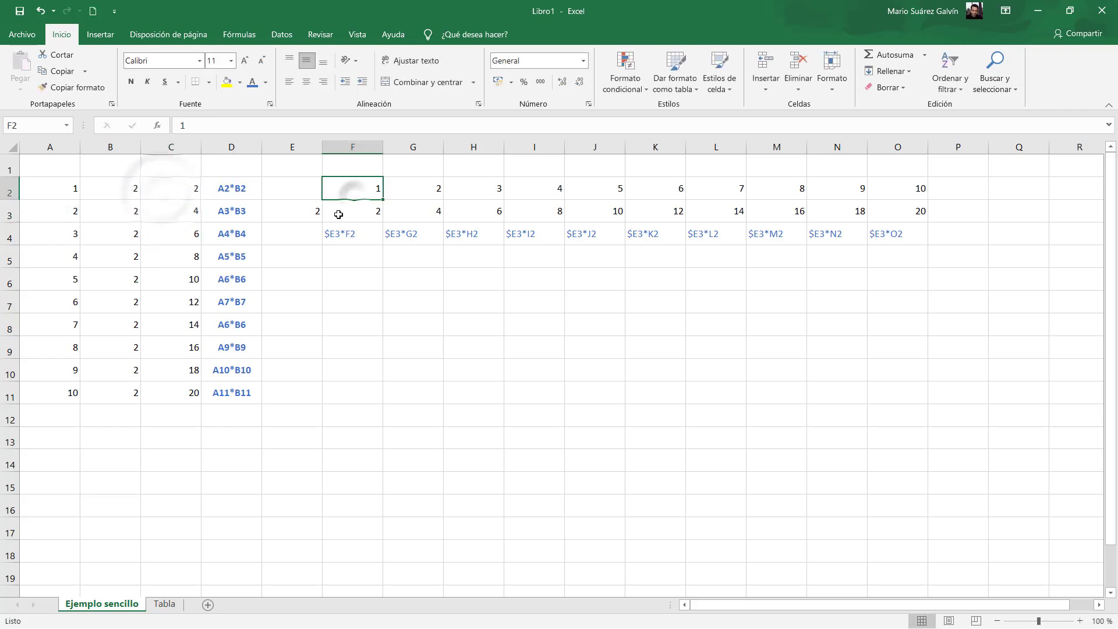
click(174, 191)
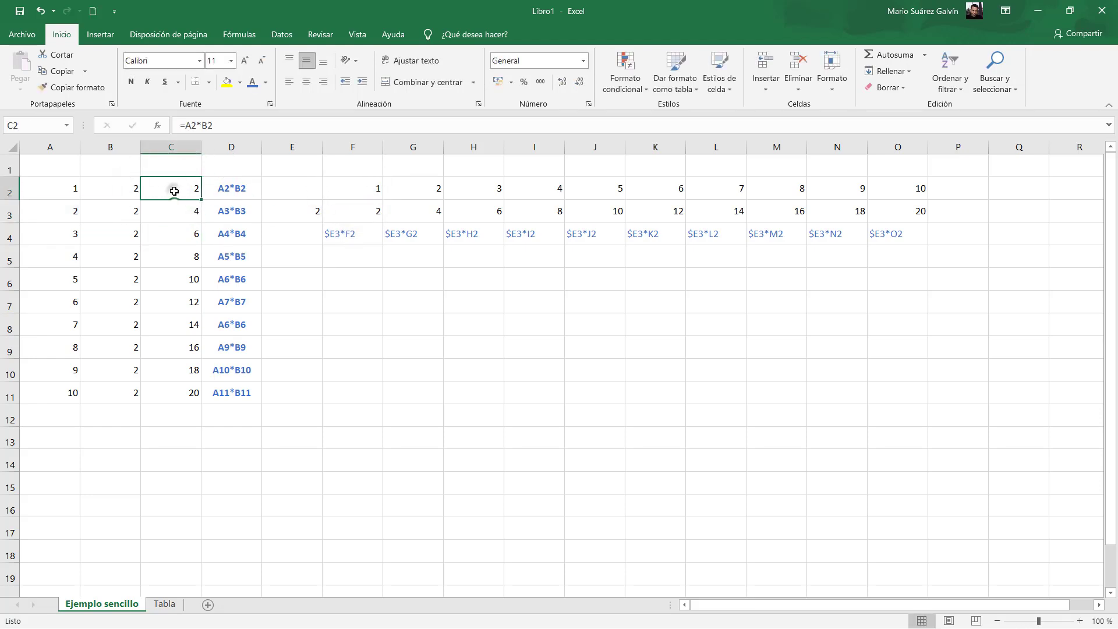
click(170, 235)
click(170, 302)
click(170, 393)
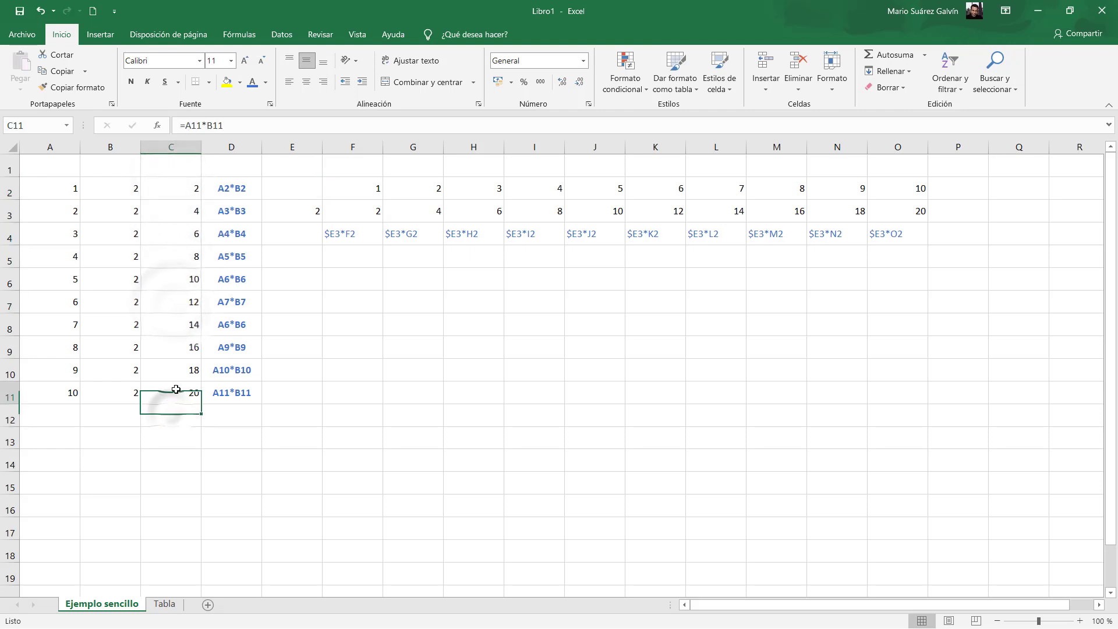
key(alt+Tab)
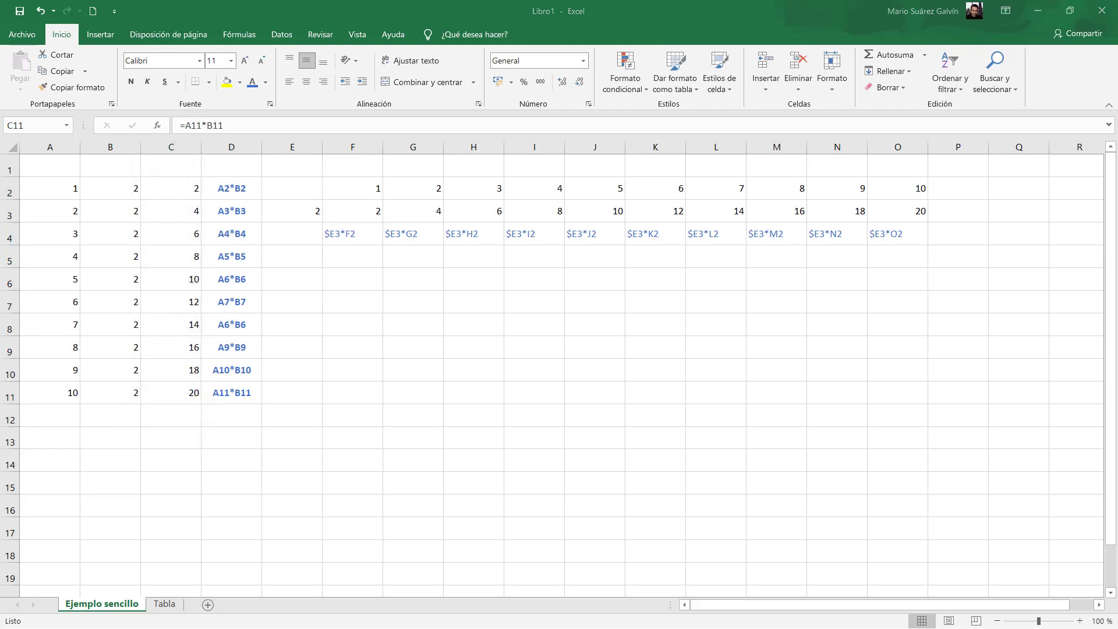
Enter the text Titulo 1 in cell F6
click(361, 282)
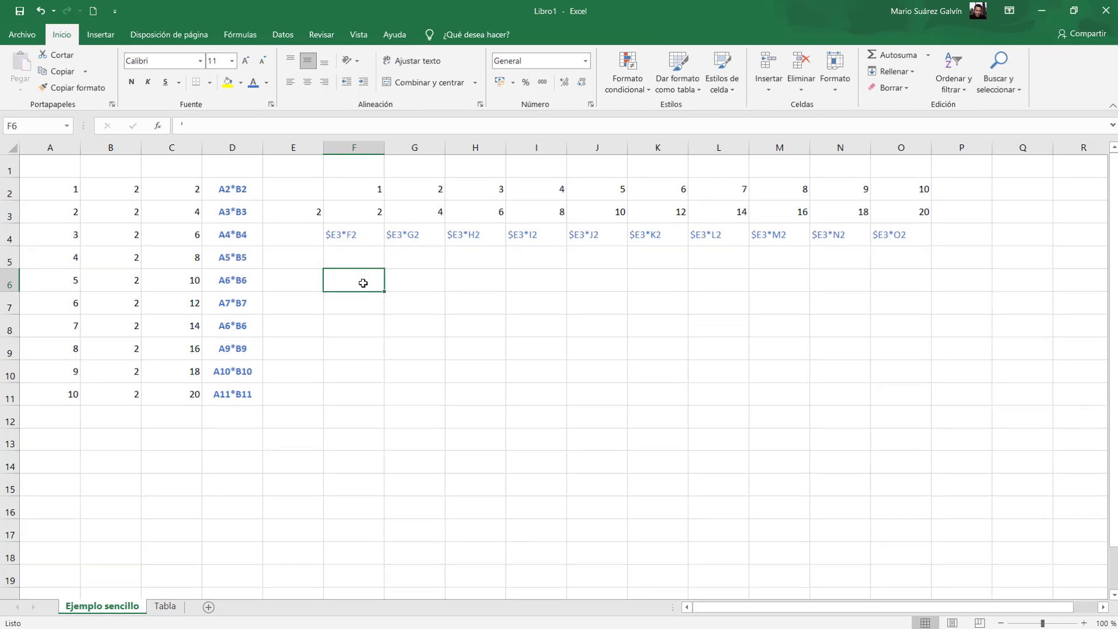
text(T)
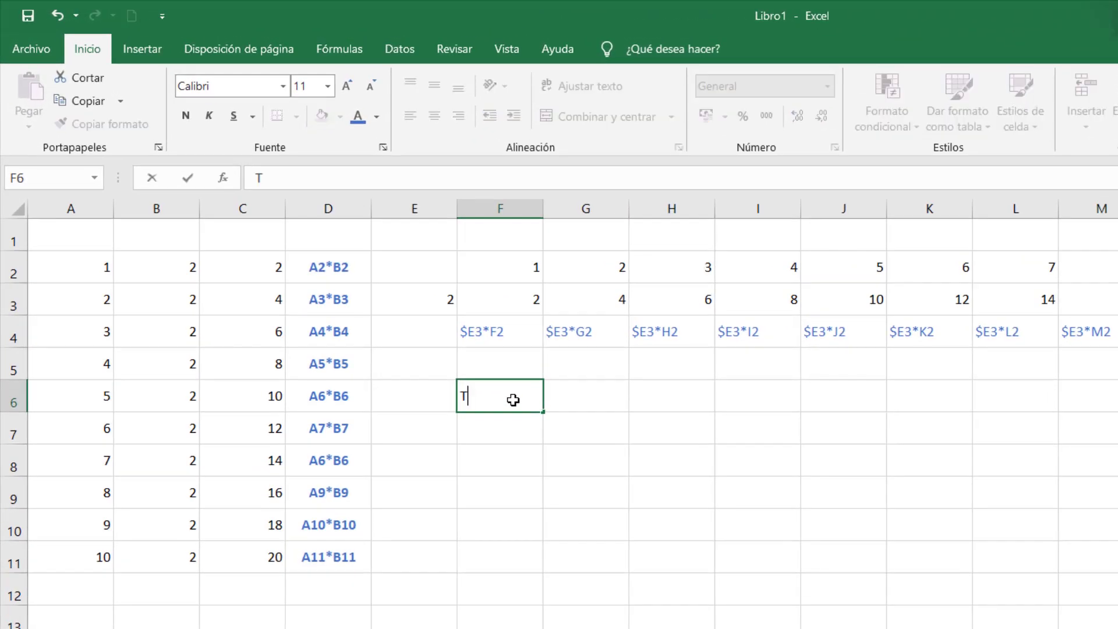
text(itulo 1)
key(Return)
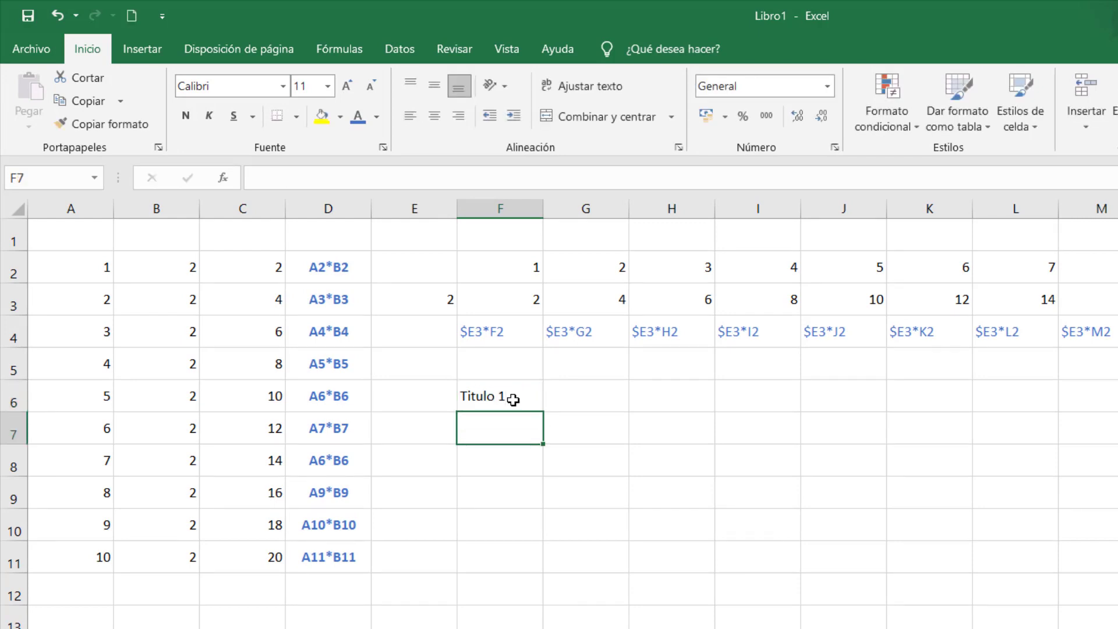
Enter Titulo 2 in F7 and accept the autocomplete suggestion Titulo 2 in F8
text(Titulo 2)
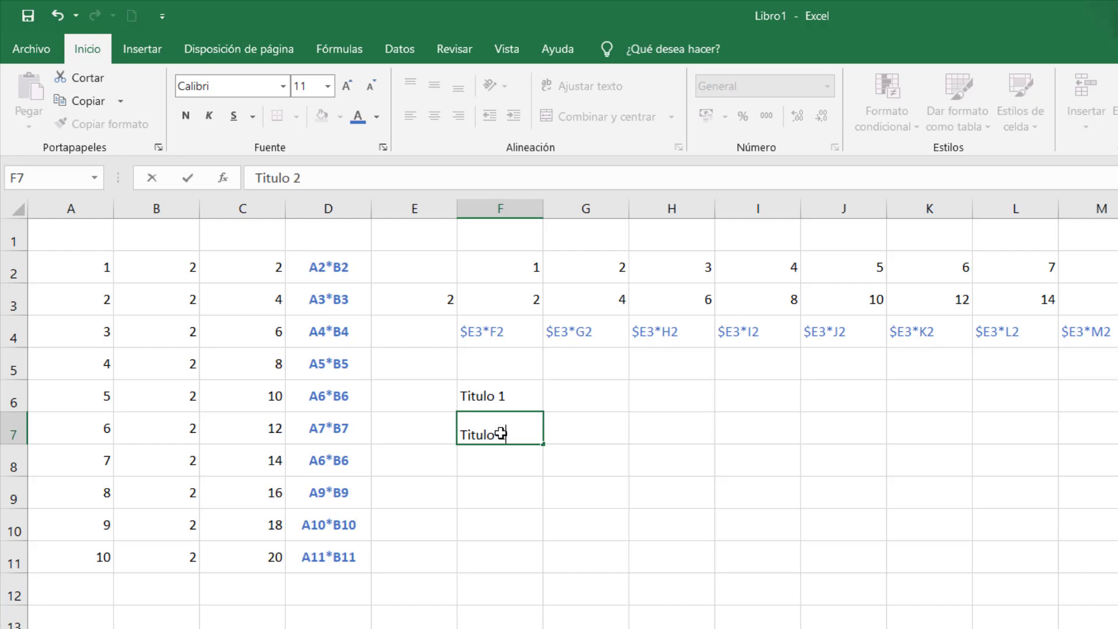
key(Return)
text(T)
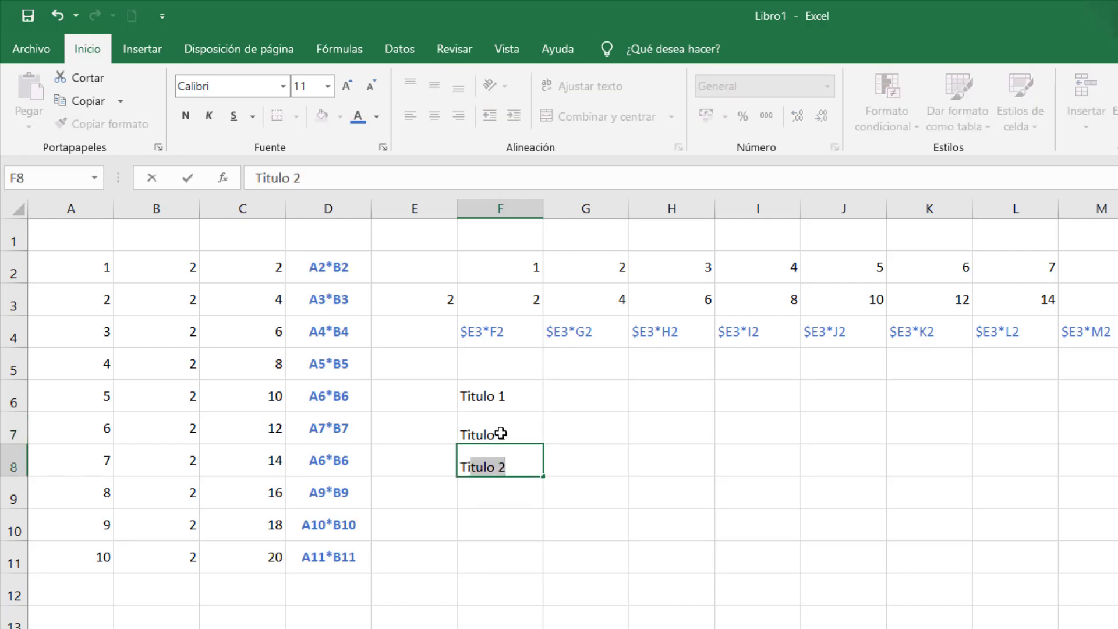
key(Return)
Enter the text Sevilla in cell H6
click(499, 466)
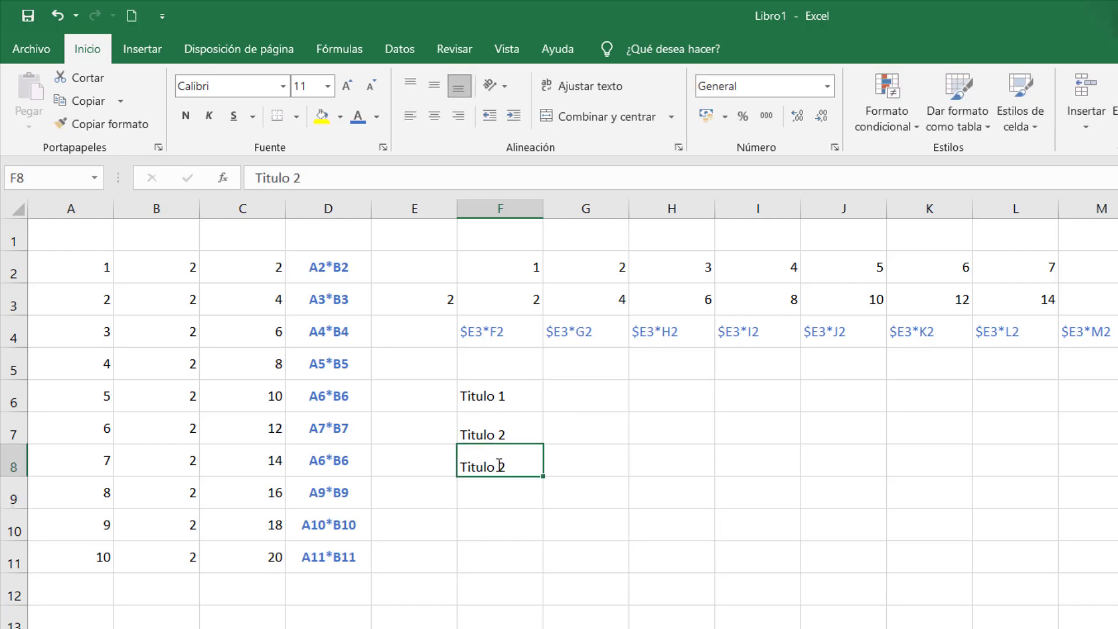
key(Right)
key(Right)
key(Up)
key(Up)
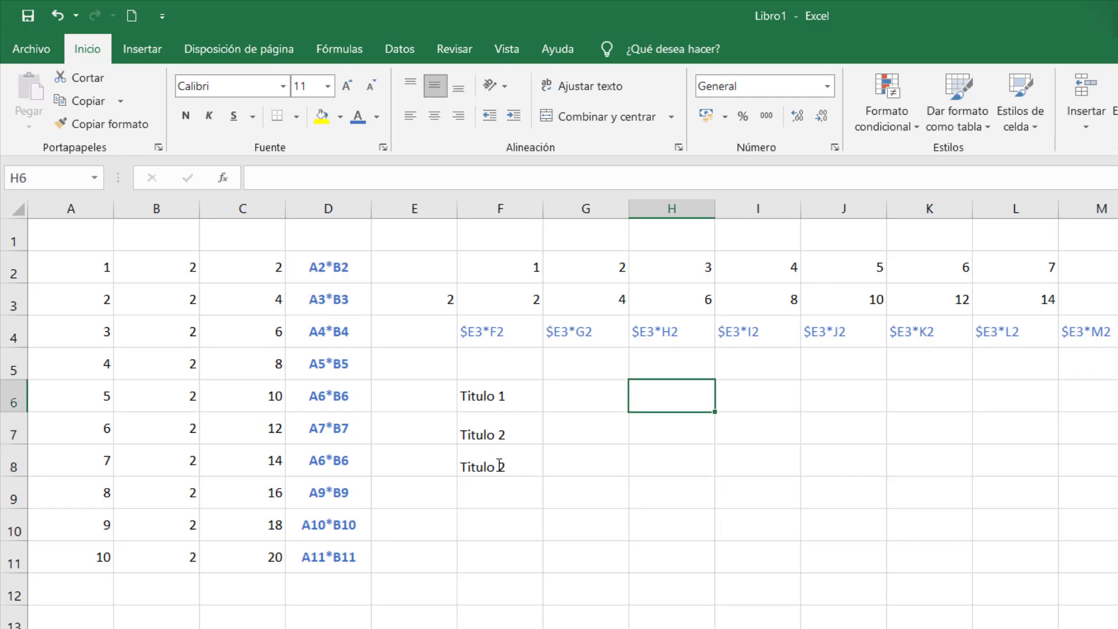
text(Sevilla)
key(Return)
Enter the text Córdoba in cell H7
text(Cçor)
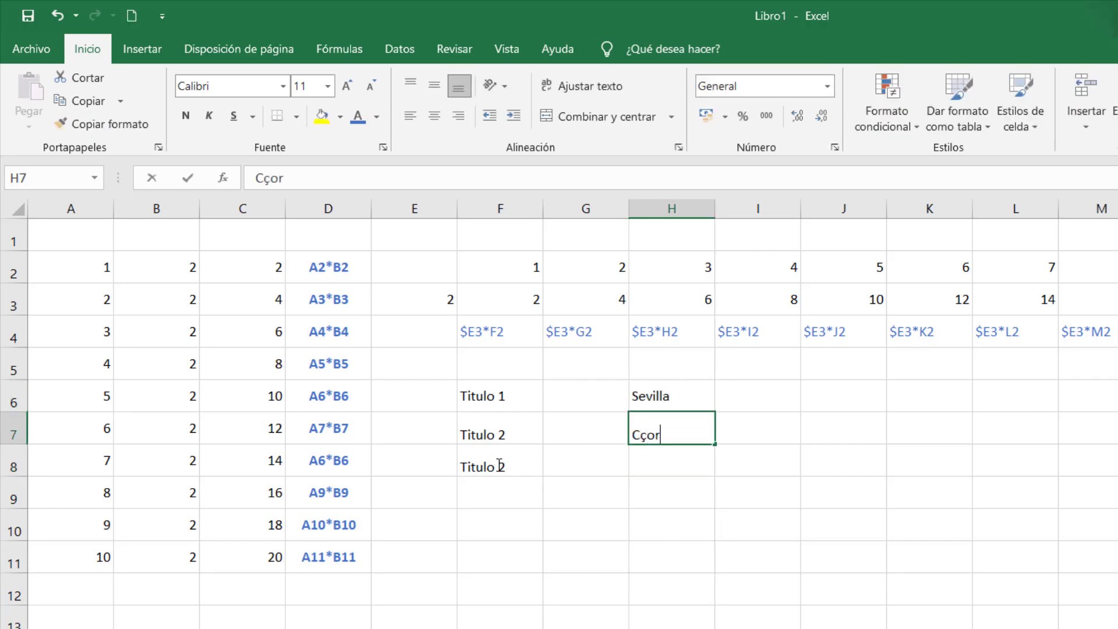
key(BackSpace)
key(BackSpace)
key(BackSpace)
text(órdoba)
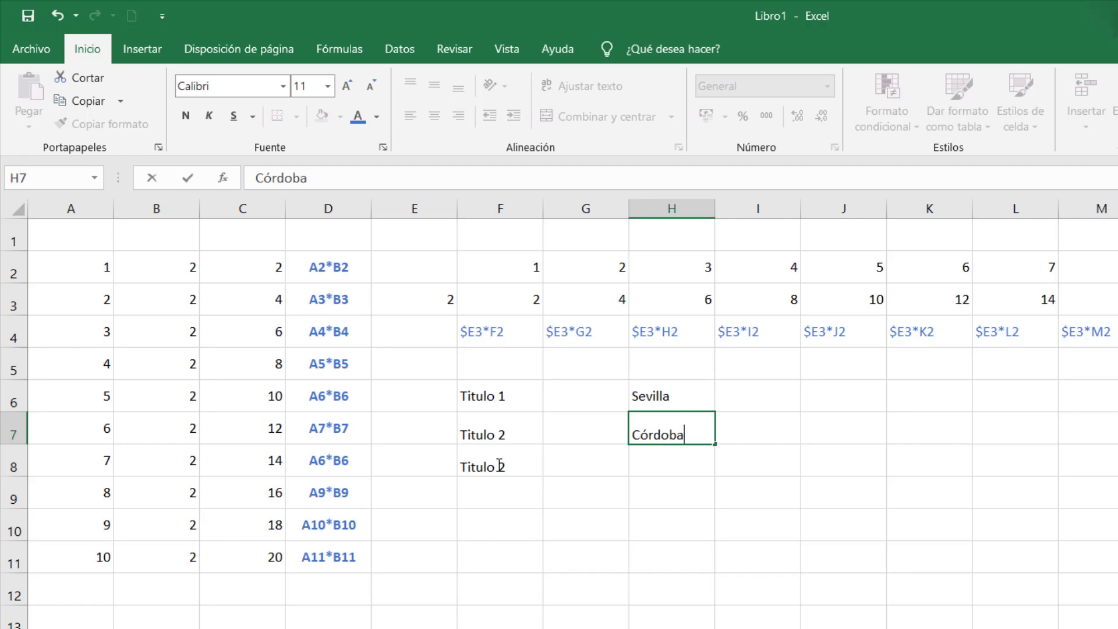
key(Return)
Enter the text Sevilla with a capital S in cell H8
text(s)
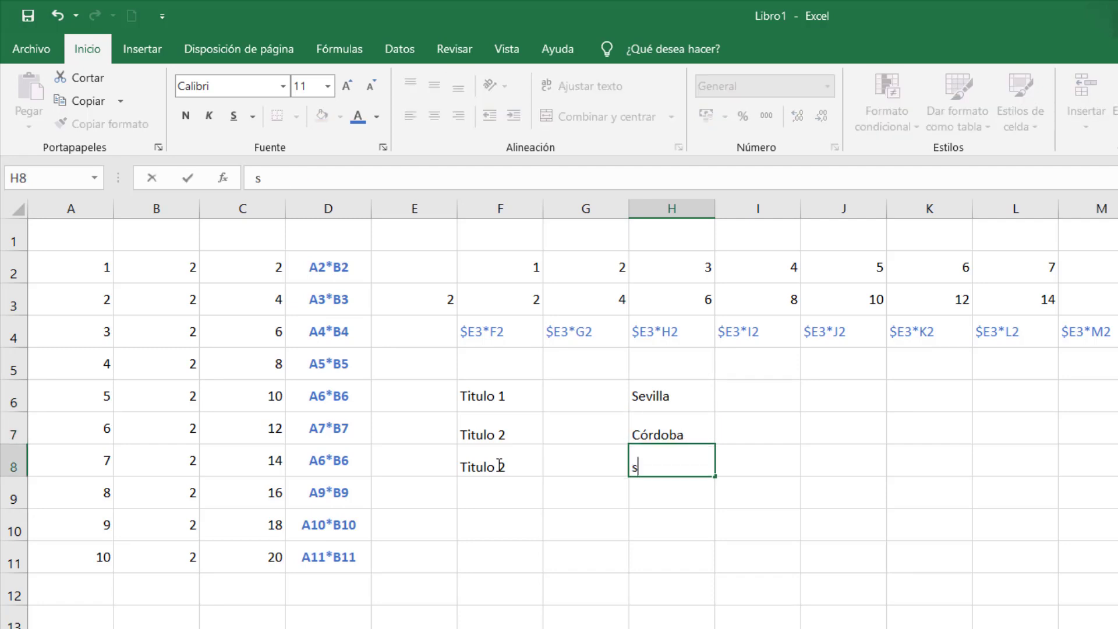
key(BackSpace)
key(BackSpace)
text(Sevilla)
key(Return)
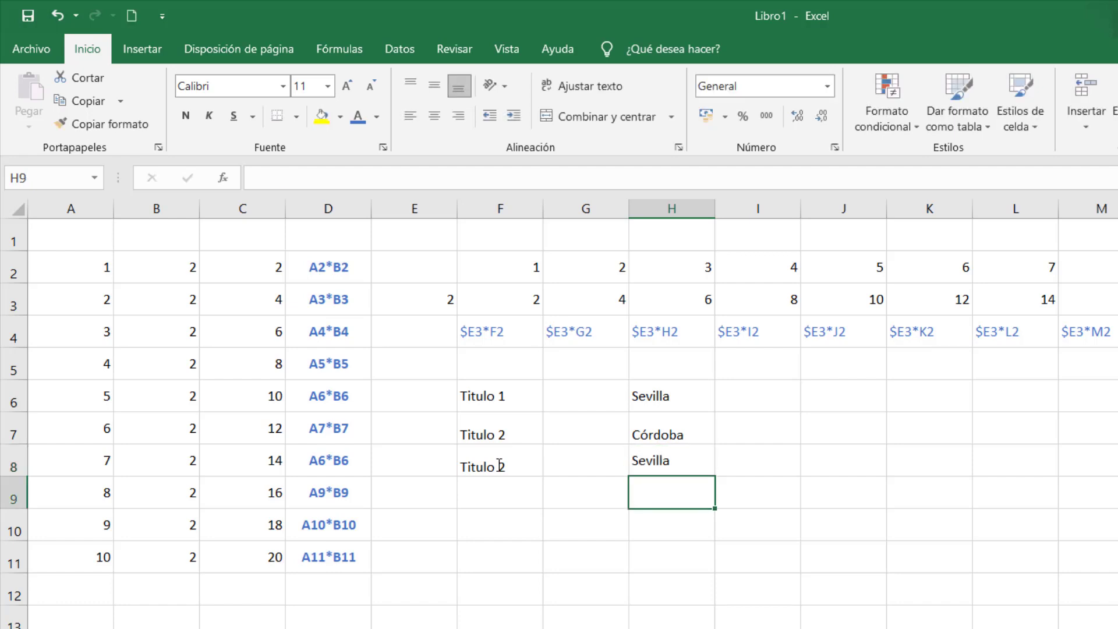
Fill H9 with Sevilla, H10 with Córdoba and H11 with Sevilla by accepting the autocomplete suggestions
text(s)
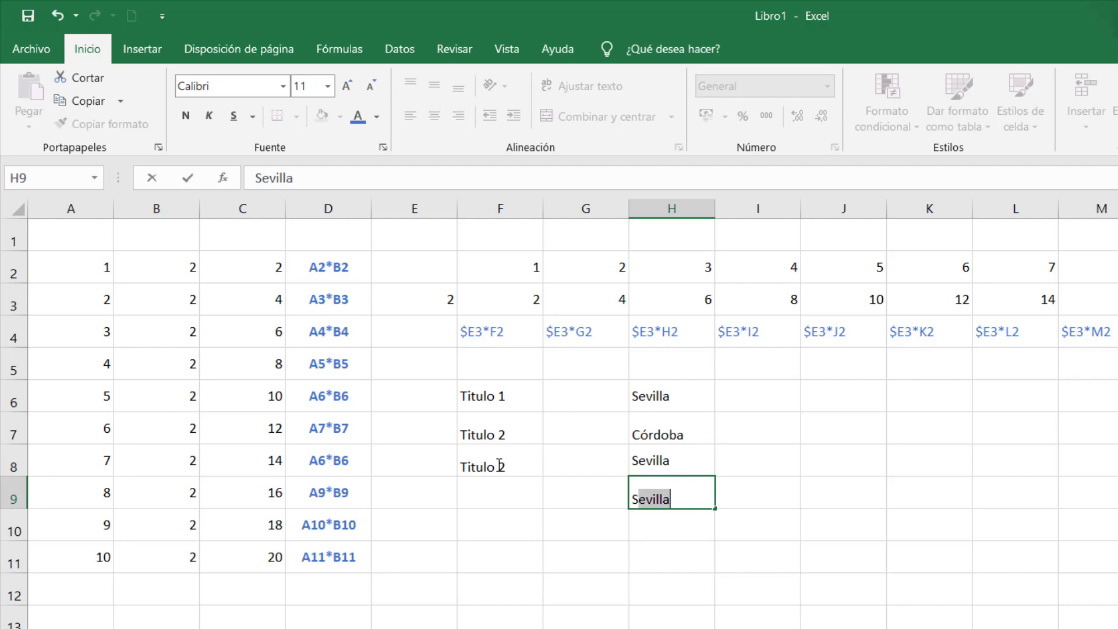
key(Return)
text(c)
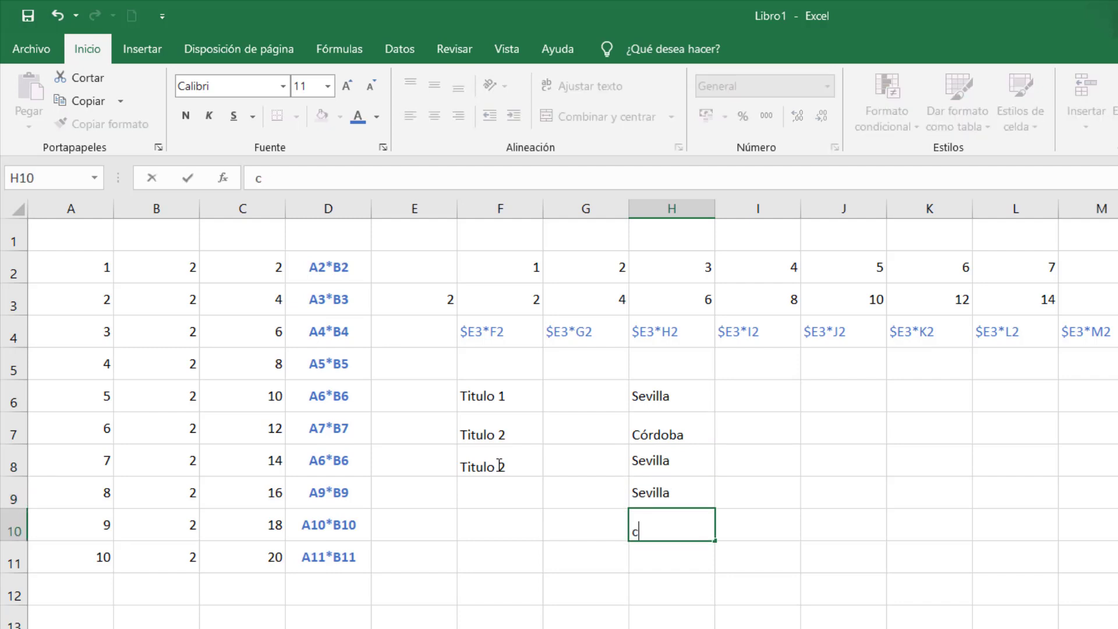
text(oc)
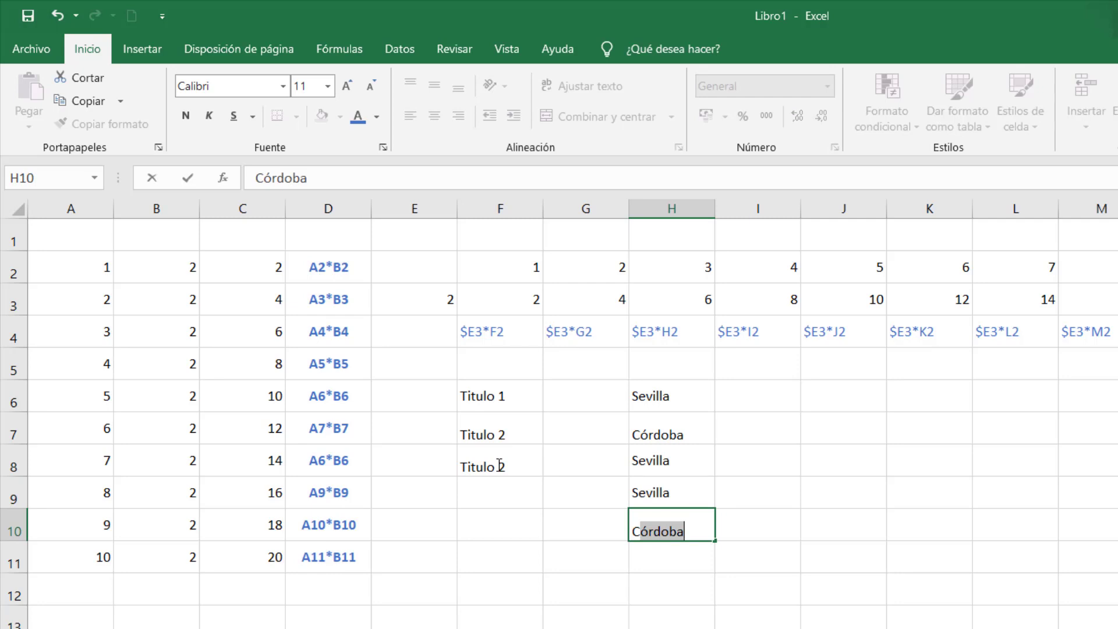
key(Return)
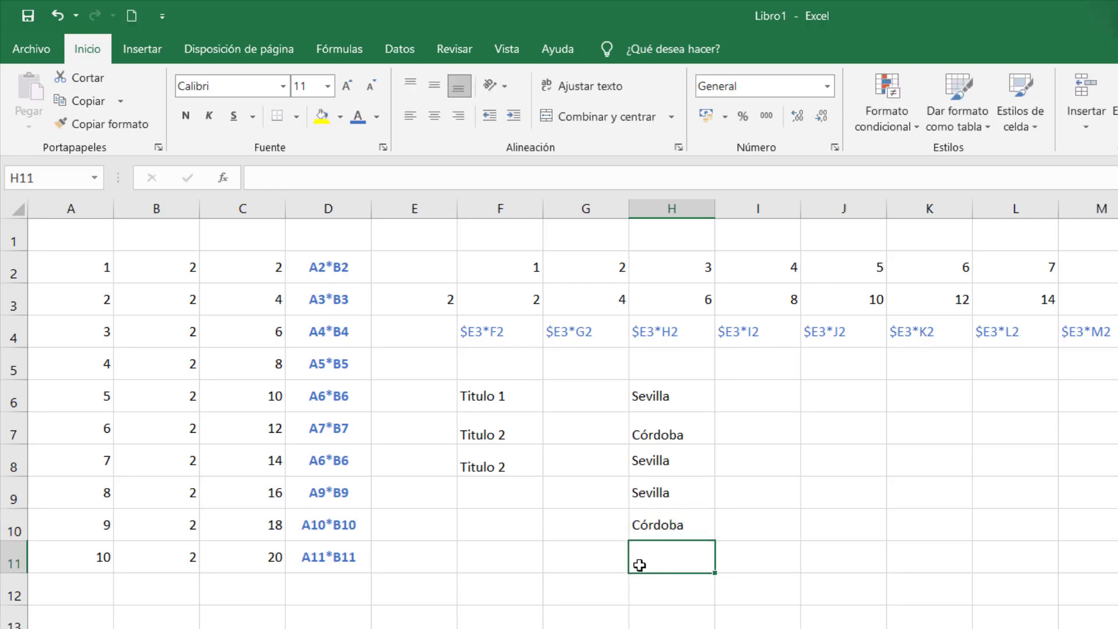
text(s)
key(Return)
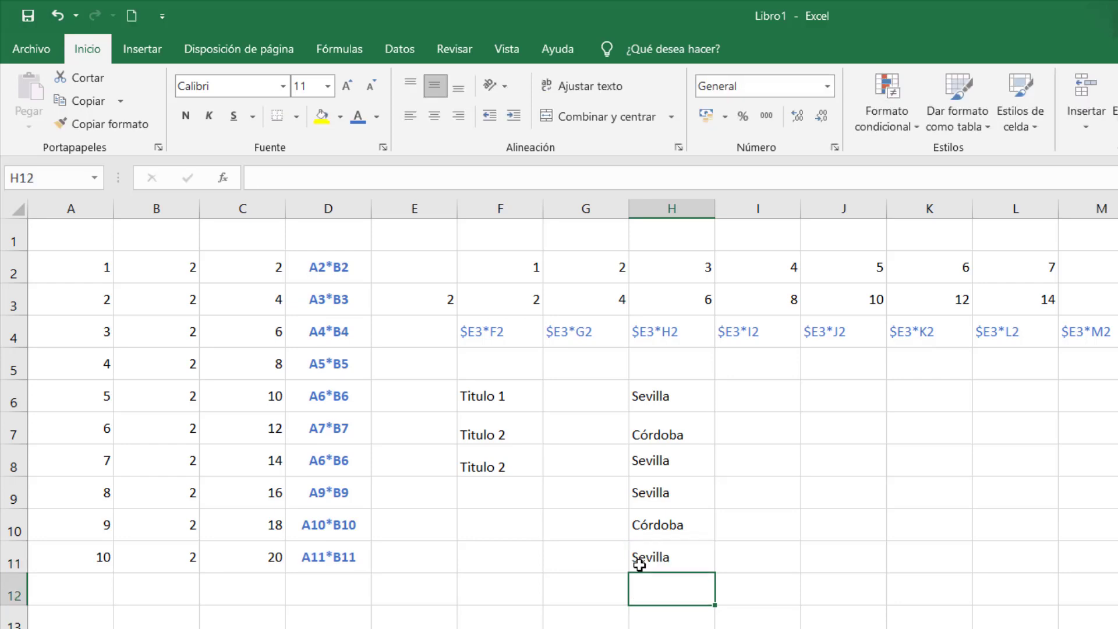
Clear the city names from column H, starting at H6
drag(669, 381, 682, 617)
key(Delete)
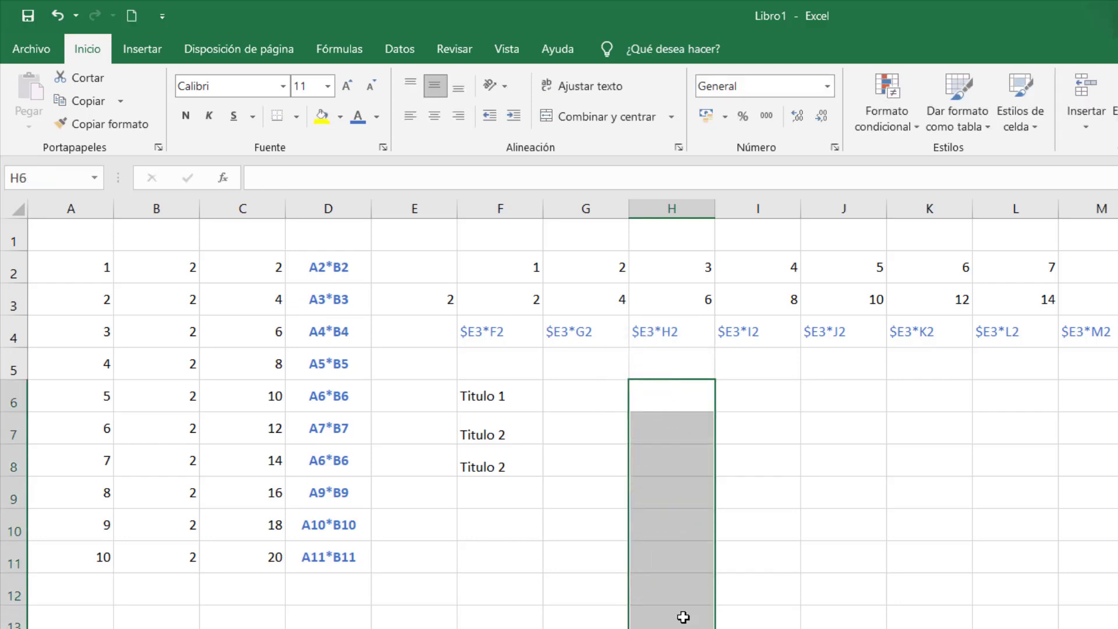
Replace the text in F8 with Titulo 3 instead of the autocomplete suggestion
click(493, 467)
click(497, 398)
click(494, 491)
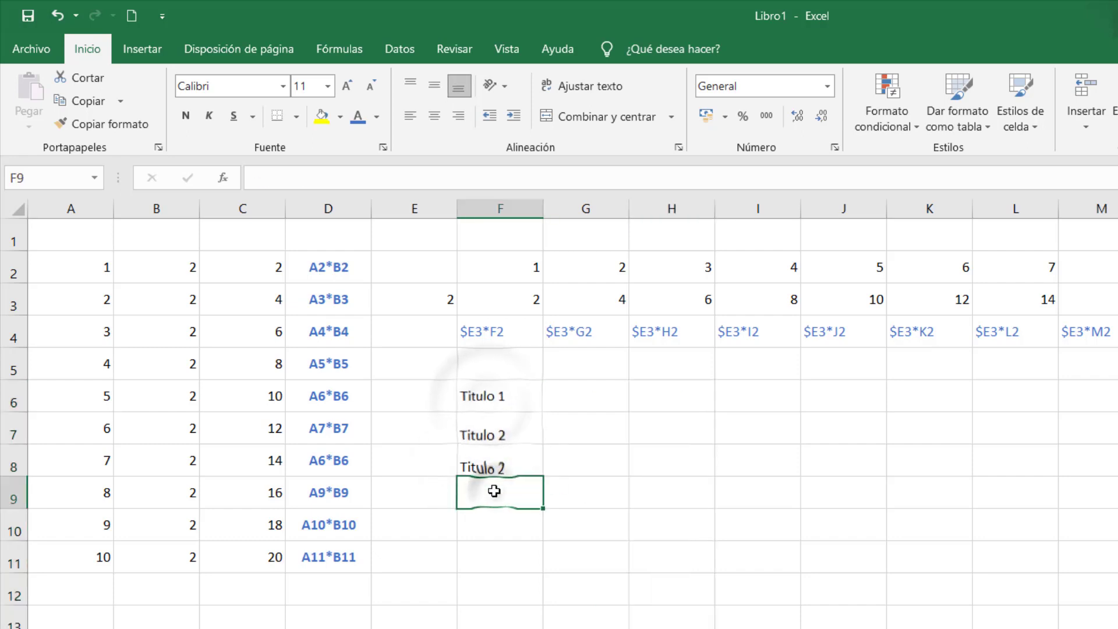
key(Up)
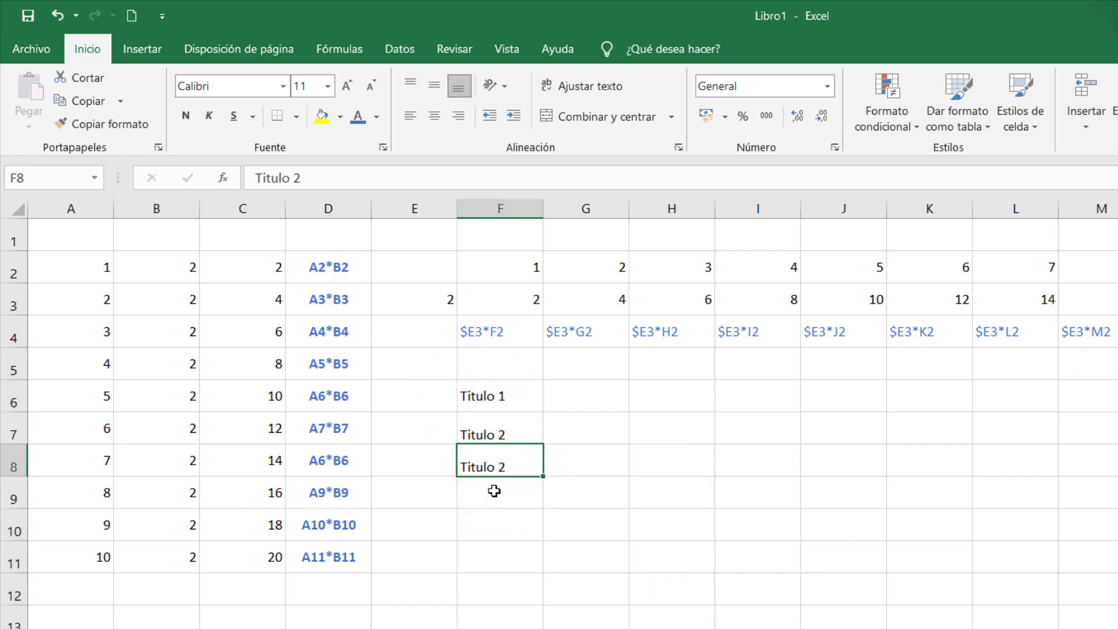
text(Titulo)
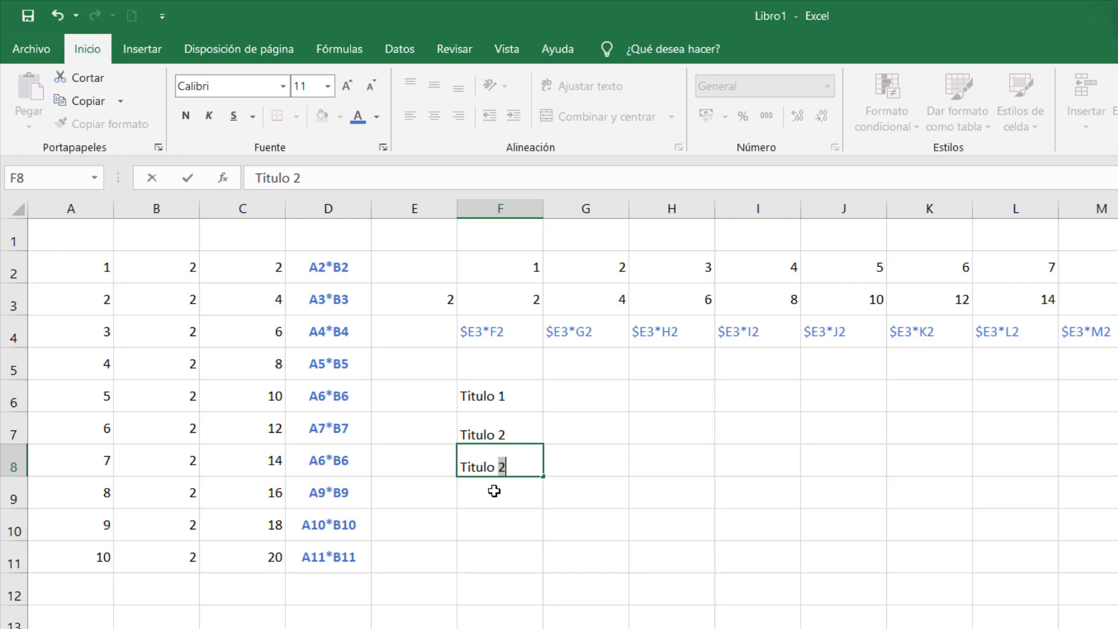
key(Return)
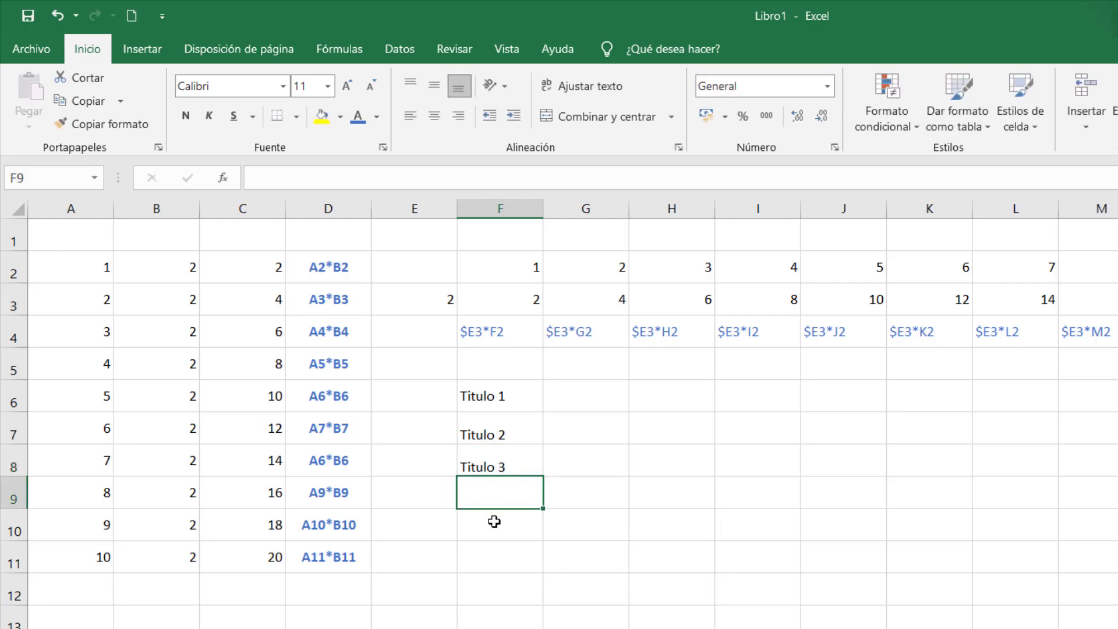
Clear the contents of F7:F9 and select the Titulo 1 cell F6
drag(520, 431, 519, 499)
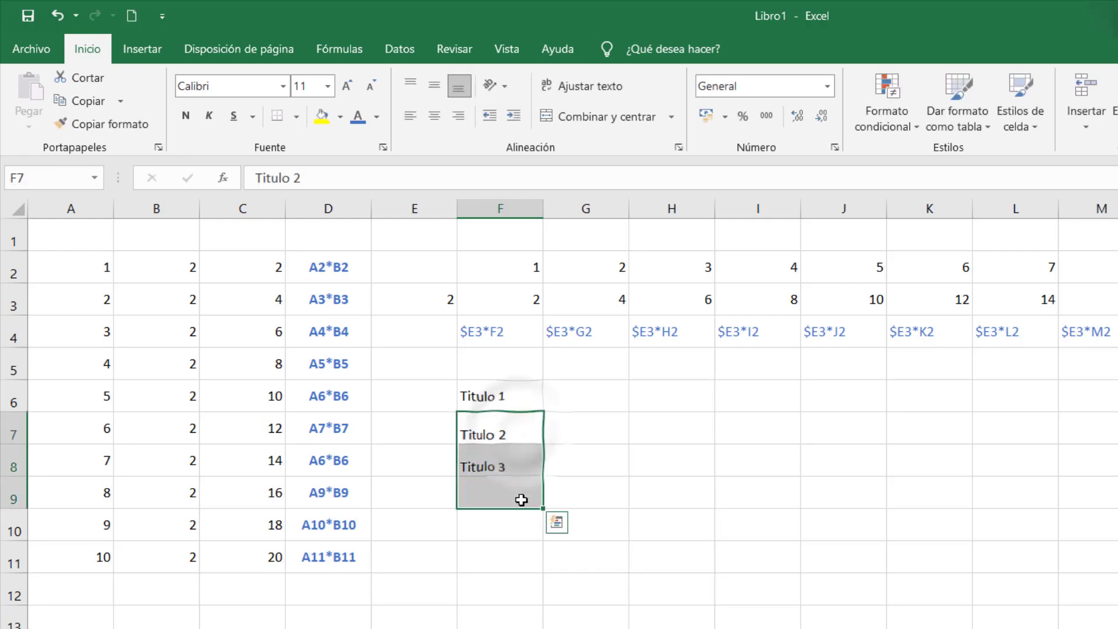
key(Delete)
click(540, 394)
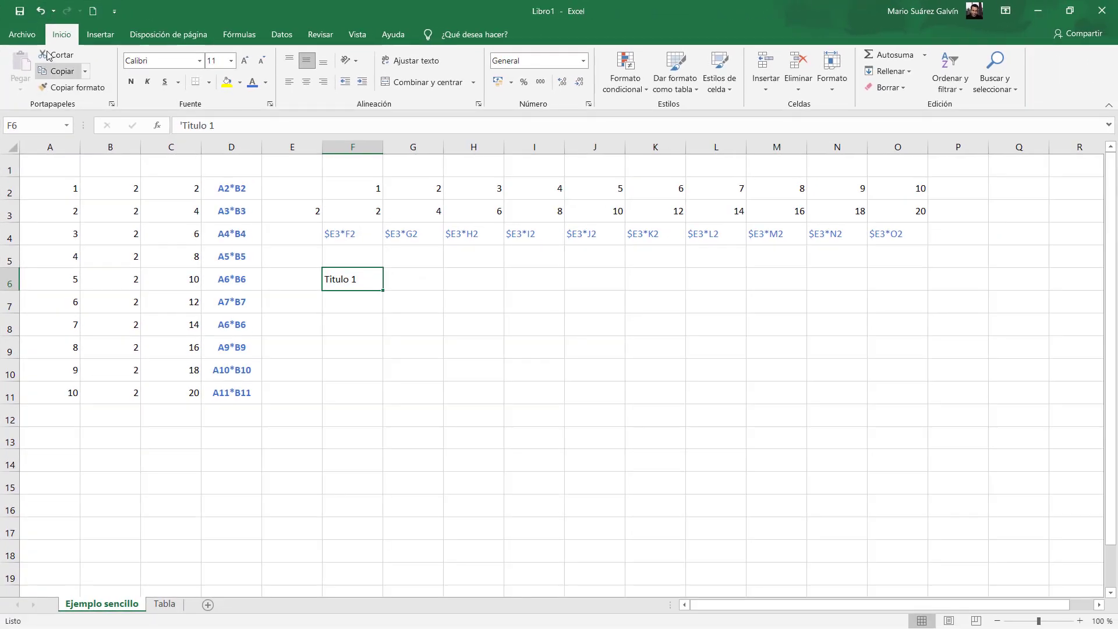
In the advanced editing options, set the selection to move in the direction Derecha after Enter and accept the change
click(22, 34)
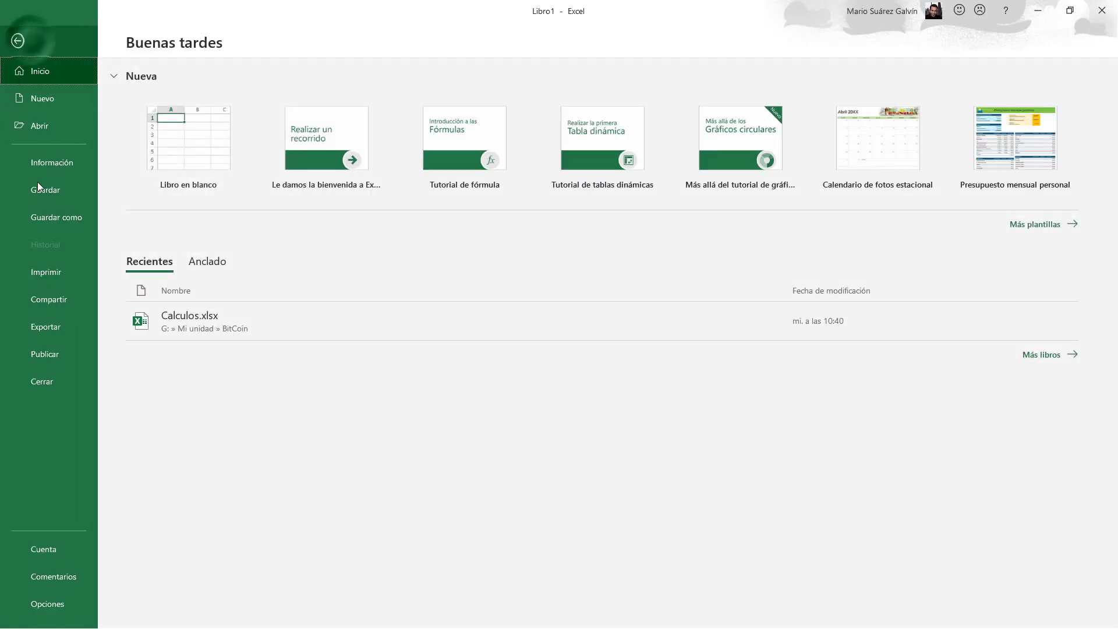
click(49, 609)
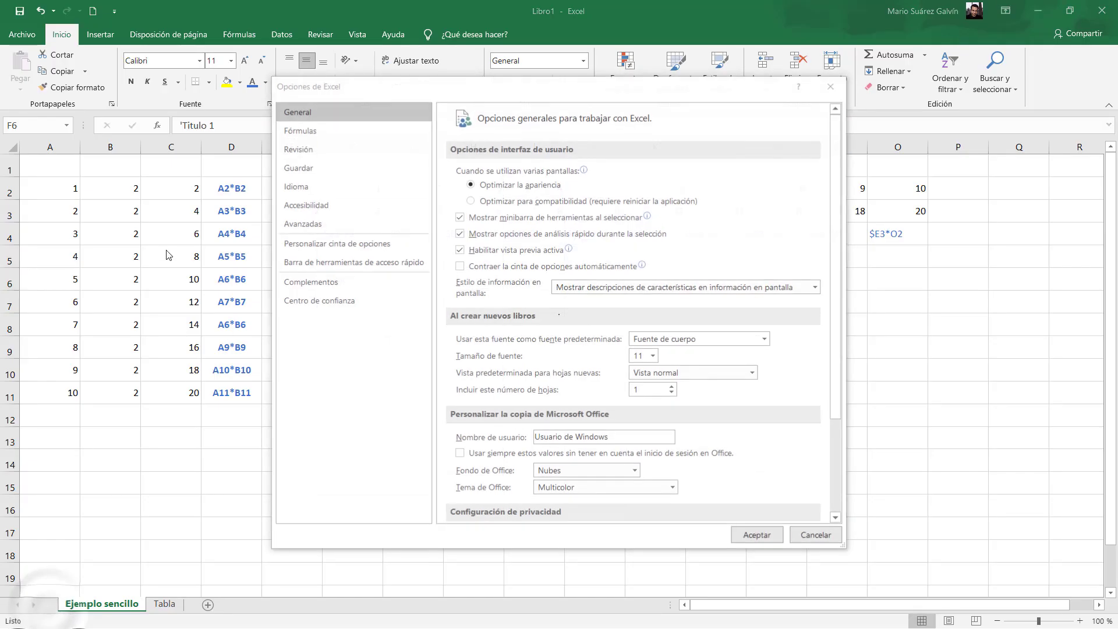
mouse_move(420, 86)
mouse_down()
mouse_move(490, 104)
mouse_move(403, 96)
mouse_up()
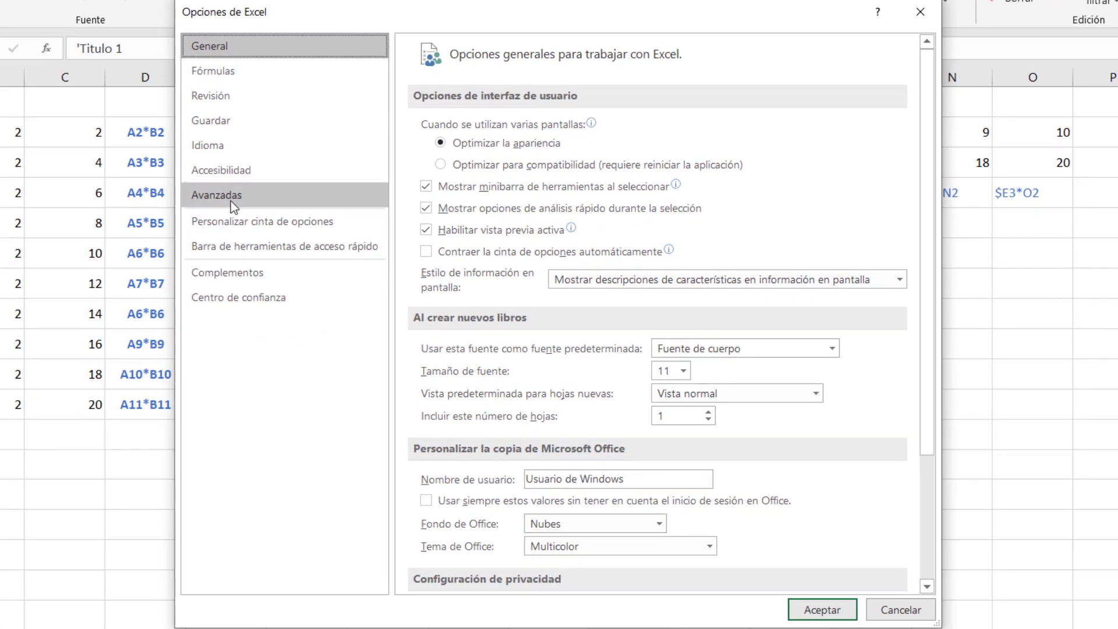
click(250, 205)
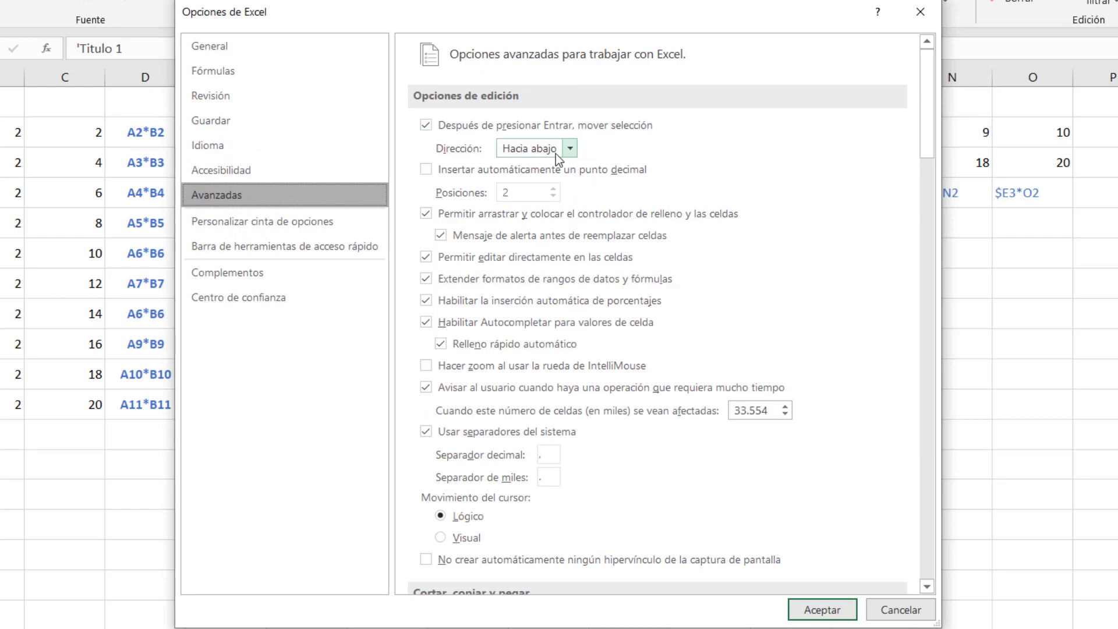
click(530, 149)
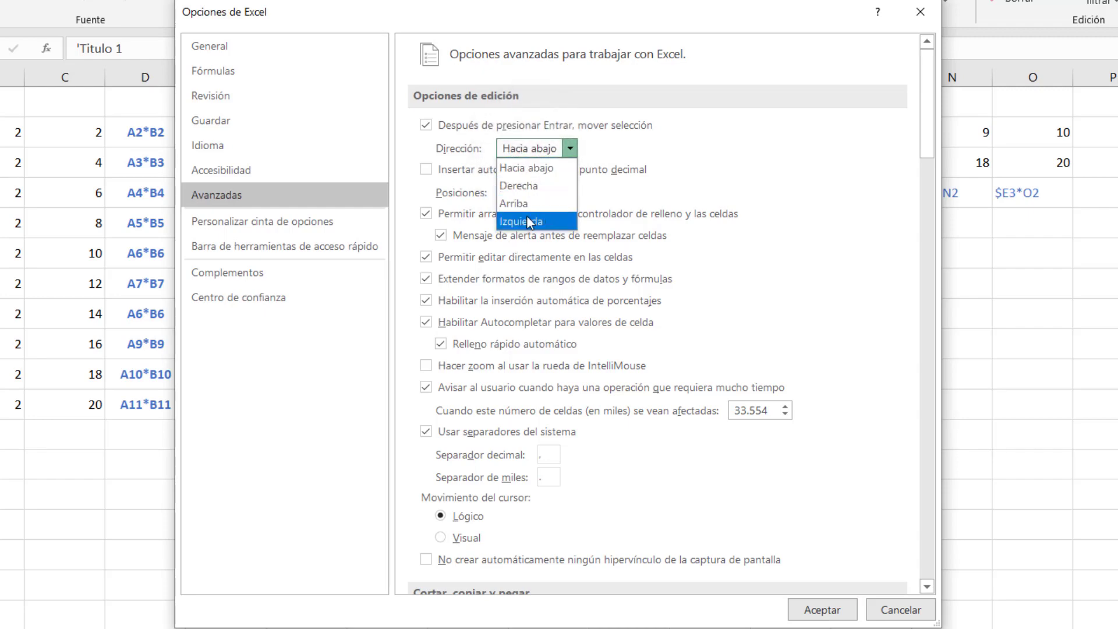
click(531, 186)
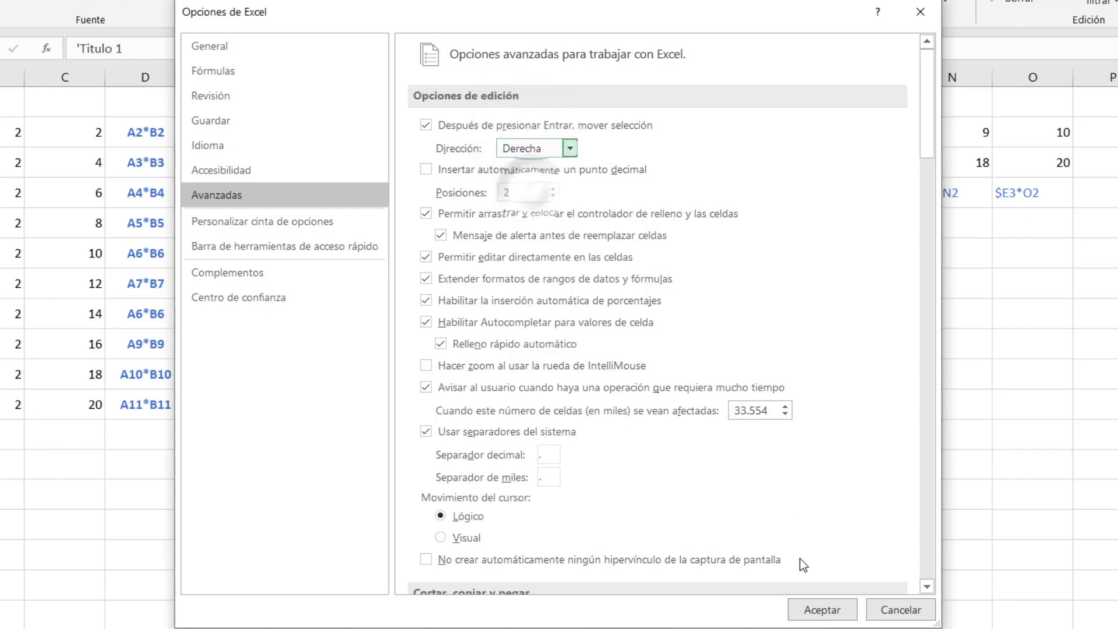
click(818, 609)
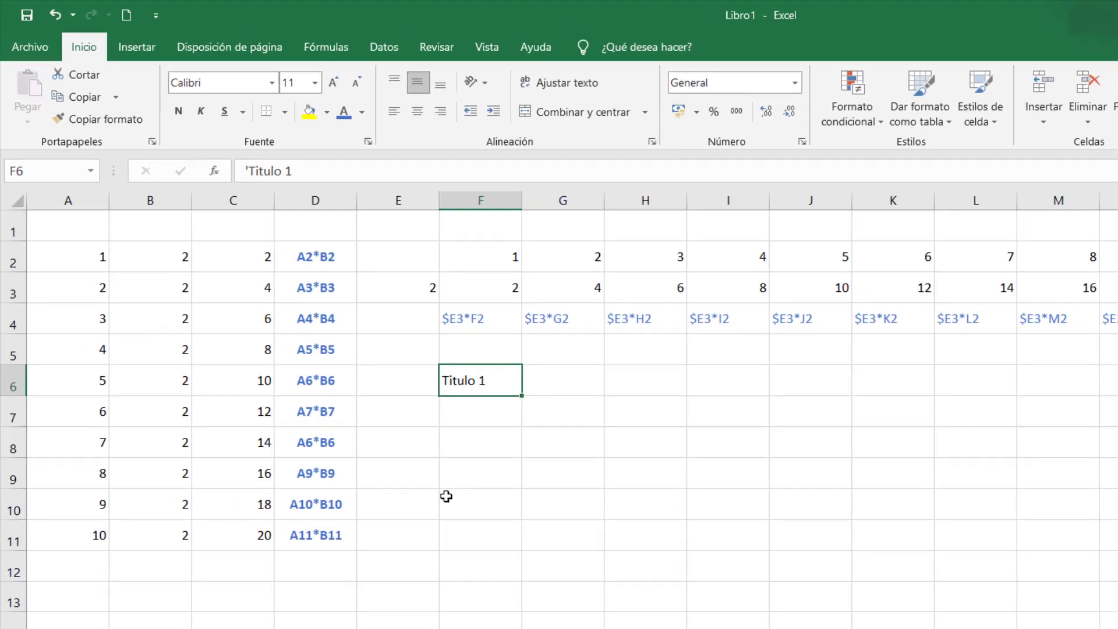
Re-enter Titulo 1 in F6 and enter Titulo 2 in the adjacent cell G6
text(Ti)
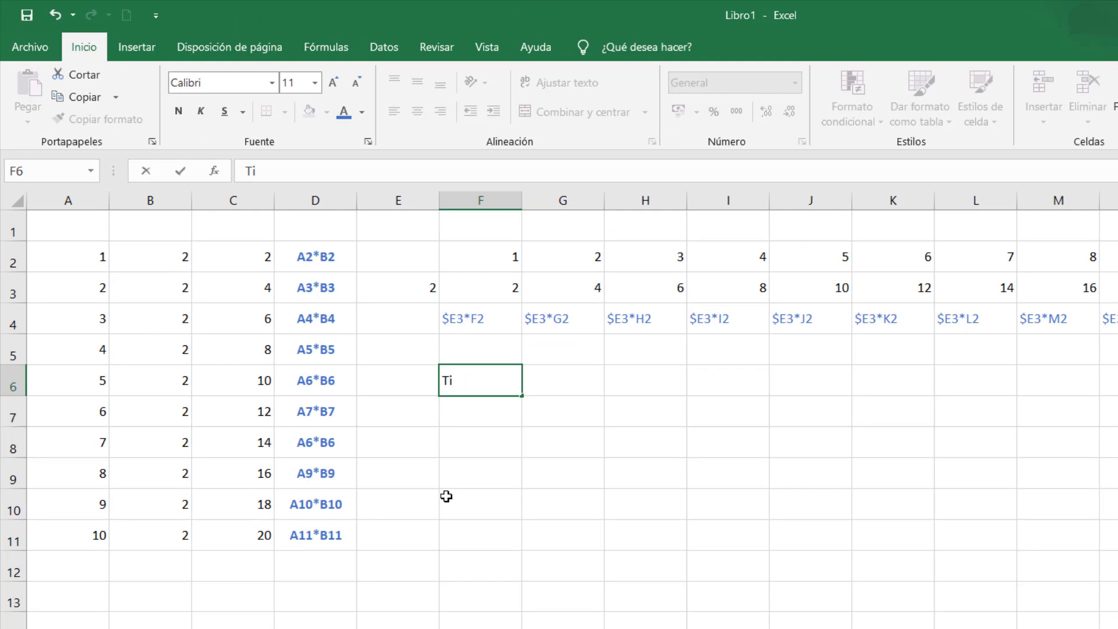
text(tujlo 1)
key(Tab)
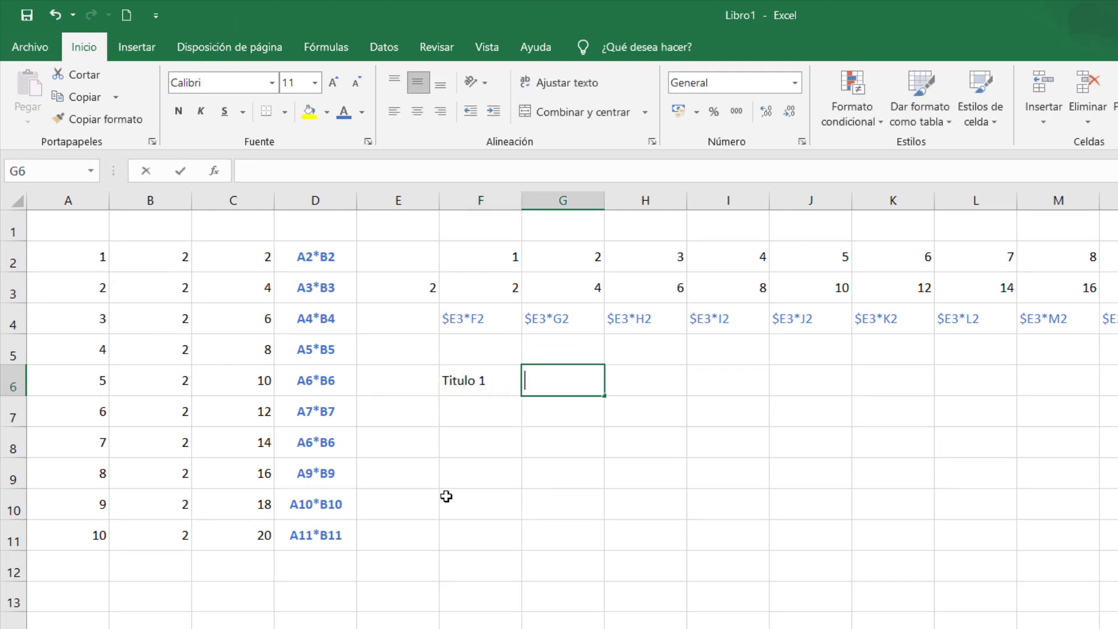
text(Titulo 2)
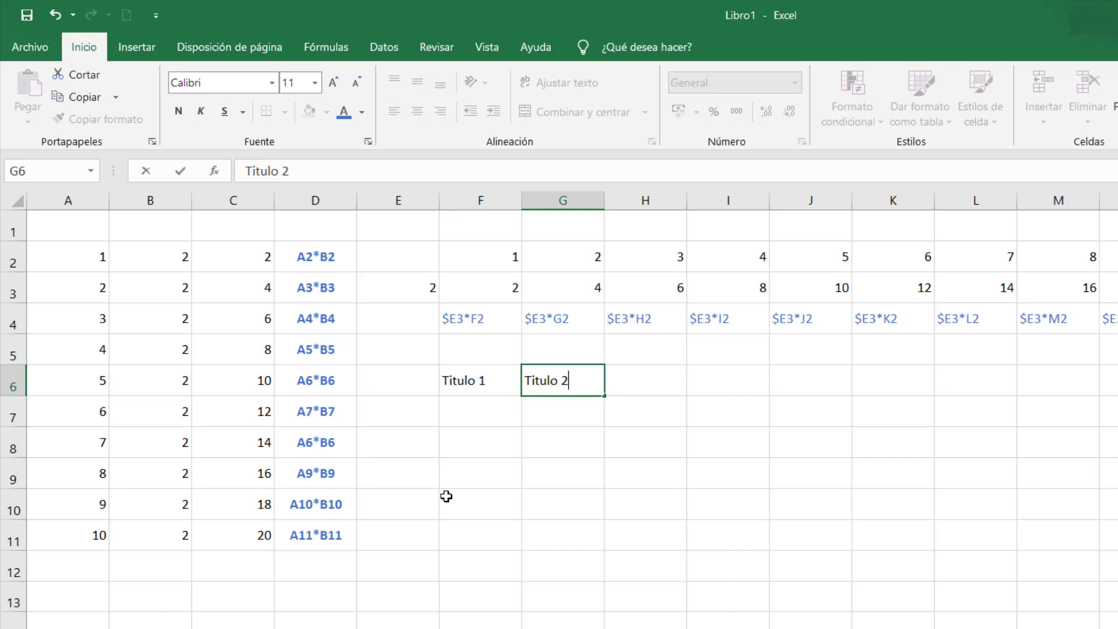
key(Tab)
click(582, 411)
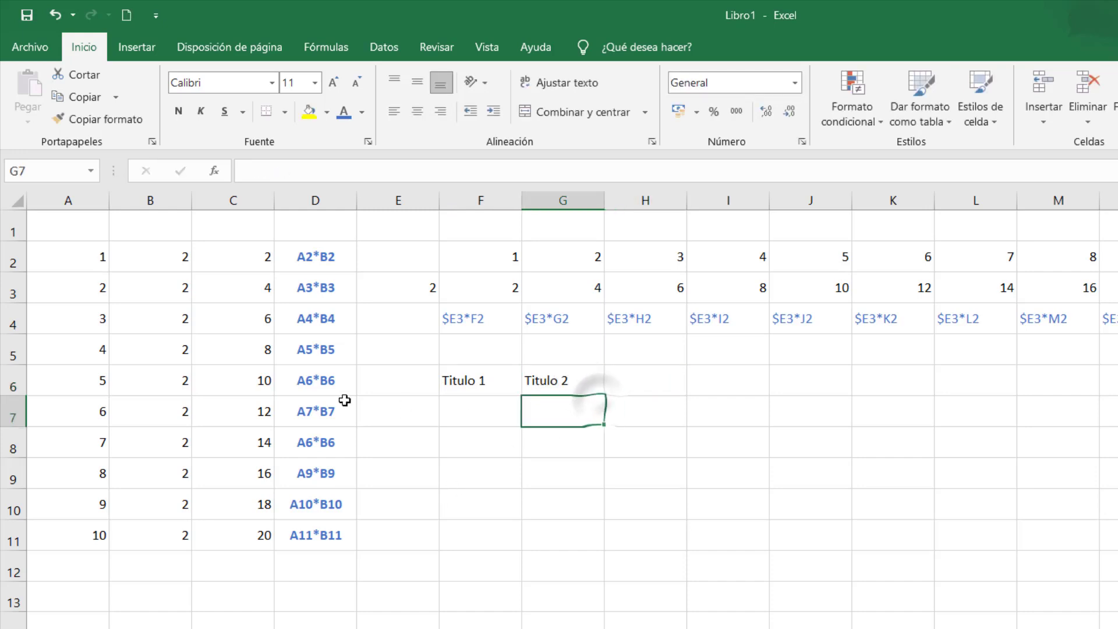
click(512, 414)
click(559, 414)
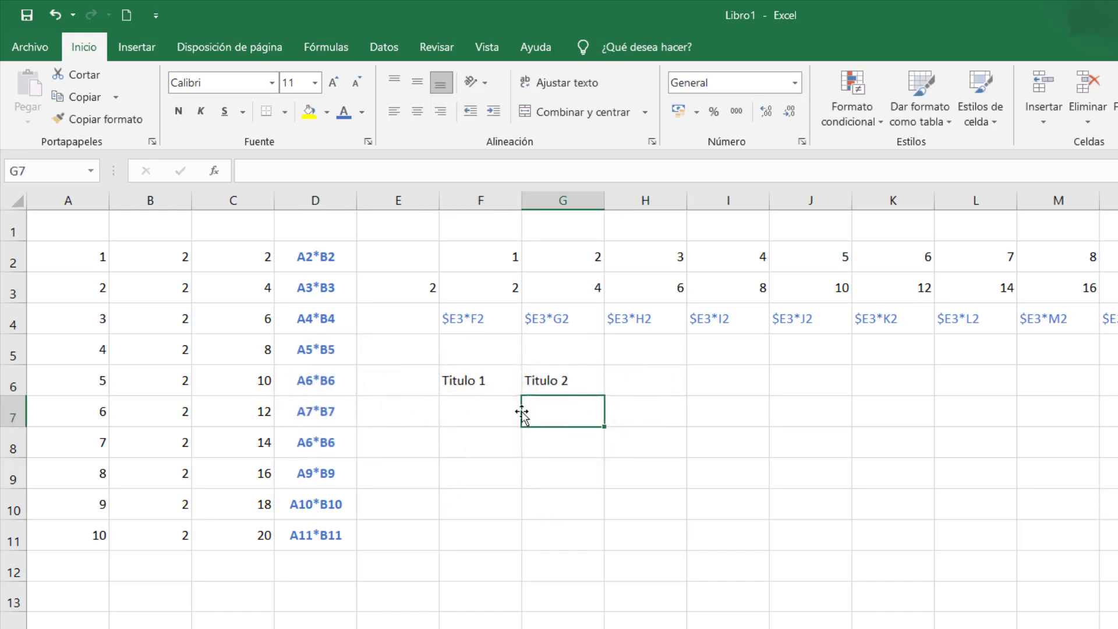
Fill H6 through L6 with the filler texts askdfjñalsdf, aslñdkfjñals, asdlfkjañsldf, aslñdkjfña and asdlñjfalsñdf
click(630, 382)
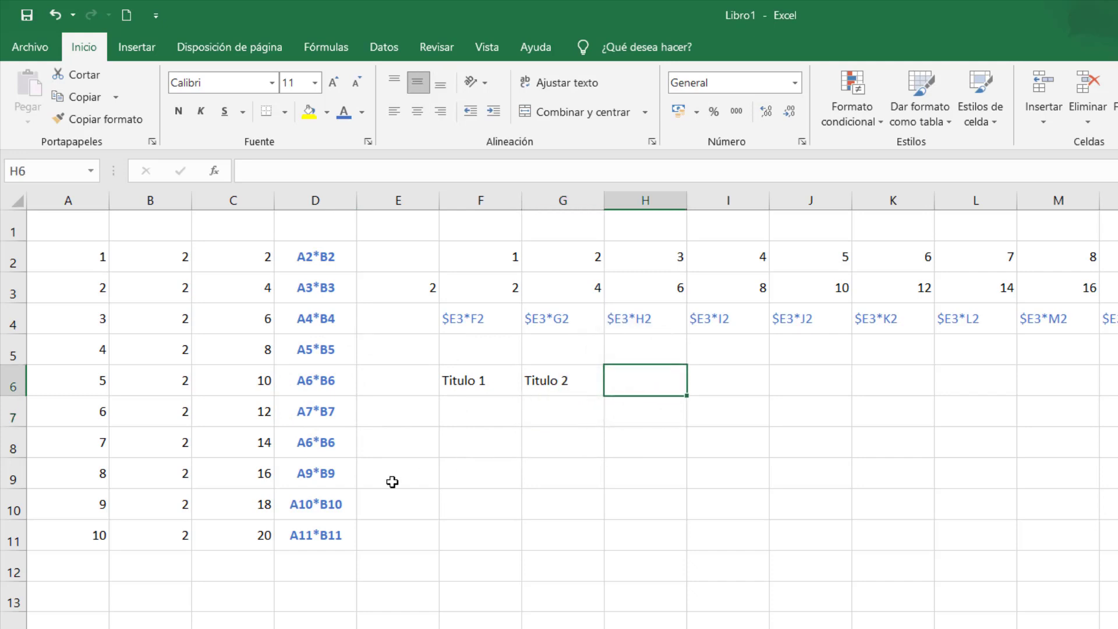
text(askdfjñalsdf)
key(Tab)
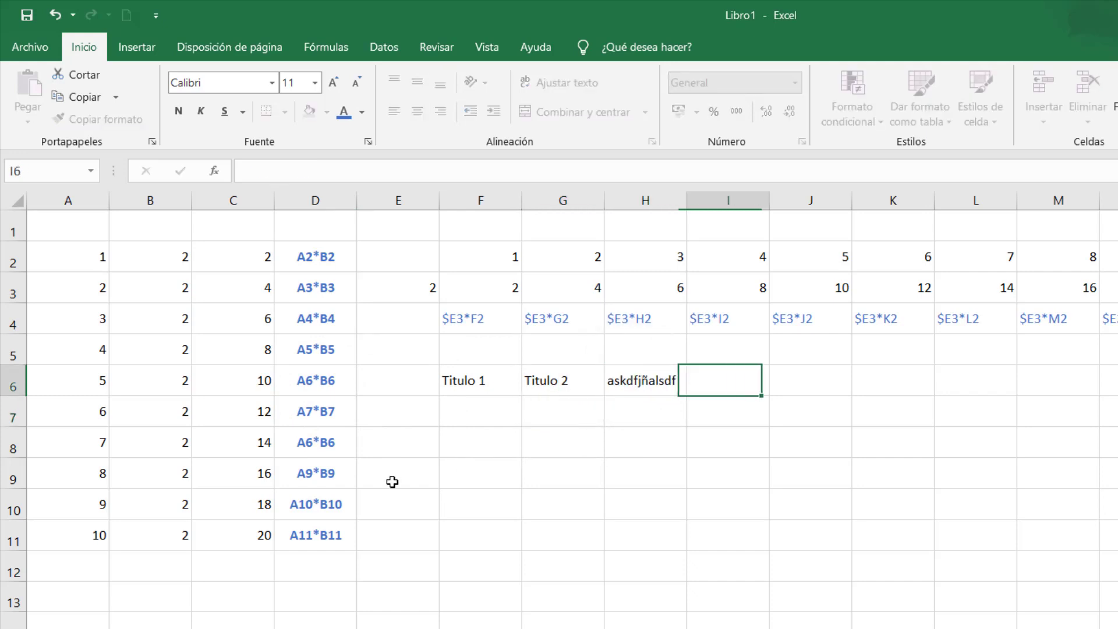
text(aslñdkfjñals)
key(Tab)
text(asdlfkjañsldf)
key(Tab)
text(aslñdkjfña)
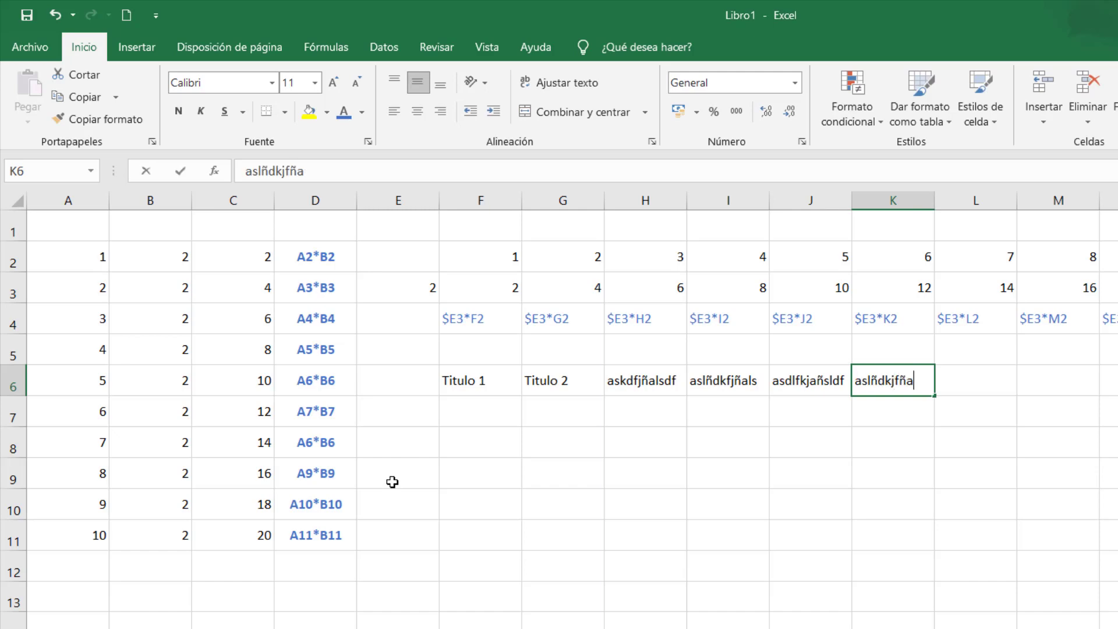
key(Tab)
text(asdlñjfalsñdf)
key(Tab)
Clear the contents of G6:M6, keeping Titulo 1 in F6
key(shift+Left)
key(shift+Left)
key(shift+Left)
key(shift+Left)
key(shift+Left)
key(shift+Left)
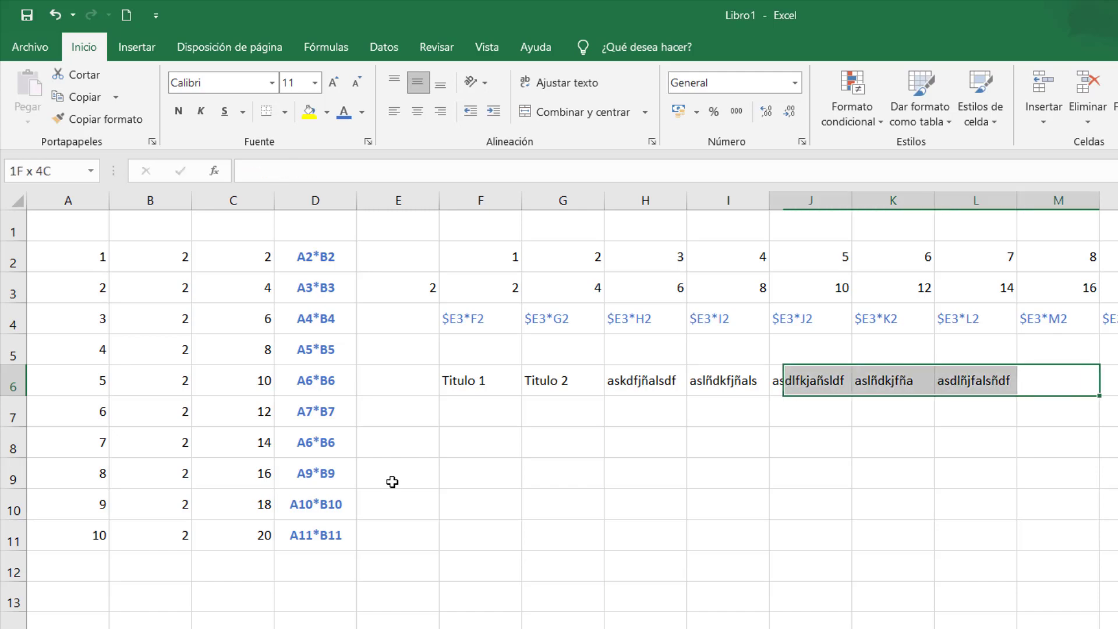
key(Delete)
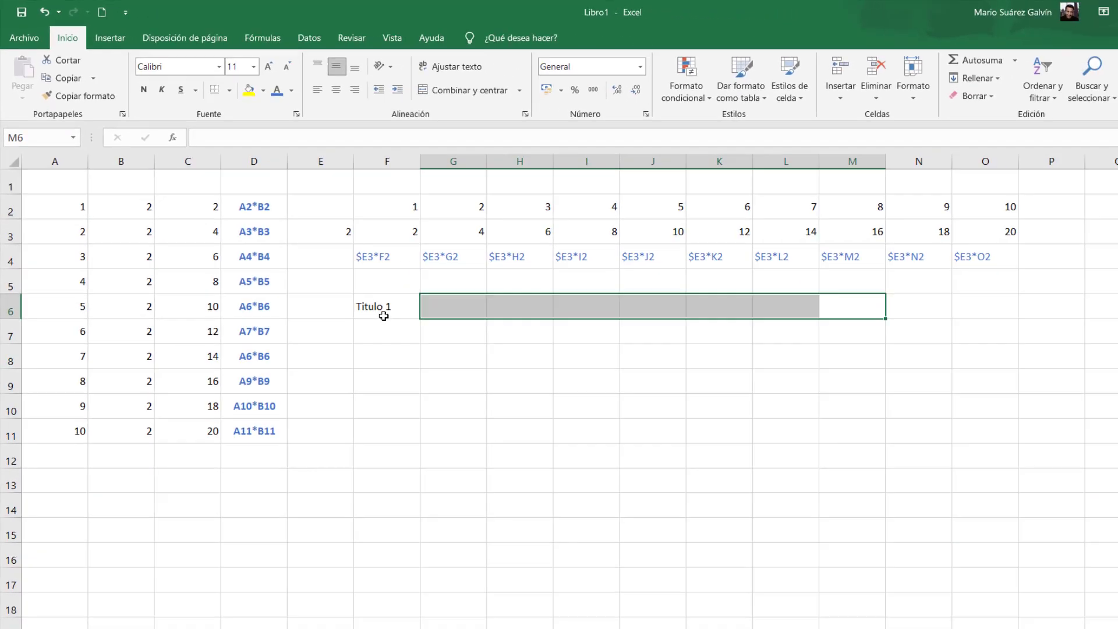
Clear the text Titulo 1 from F6
click(471, 381)
key(Delete)
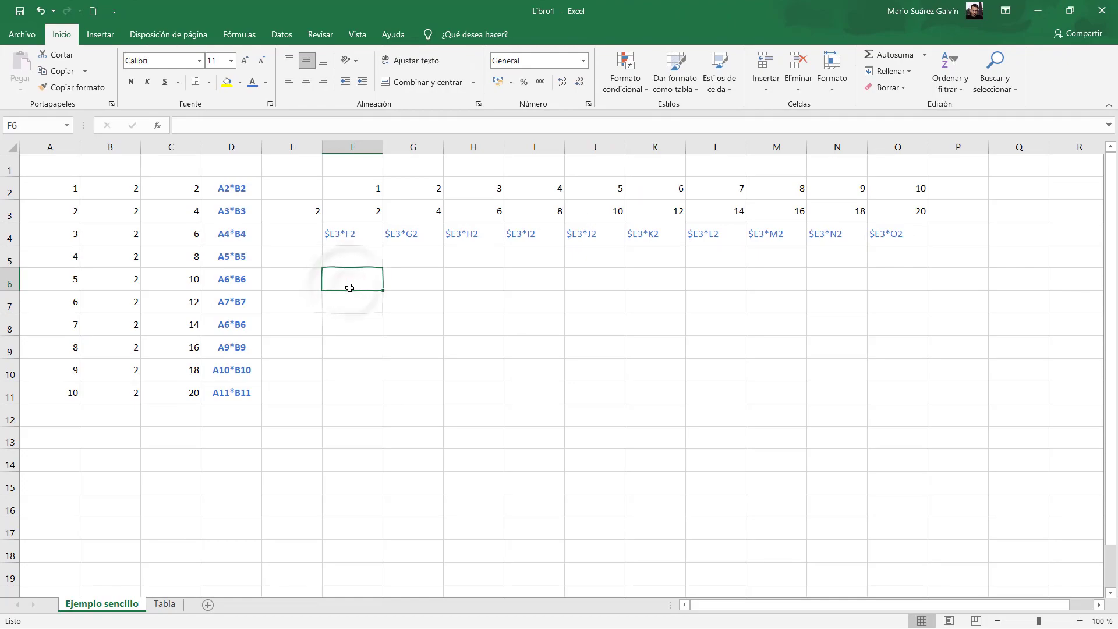
In the advanced editing options, set the selection to move in the direction Hacia abajo after Enter and accept the change
click(34, 42)
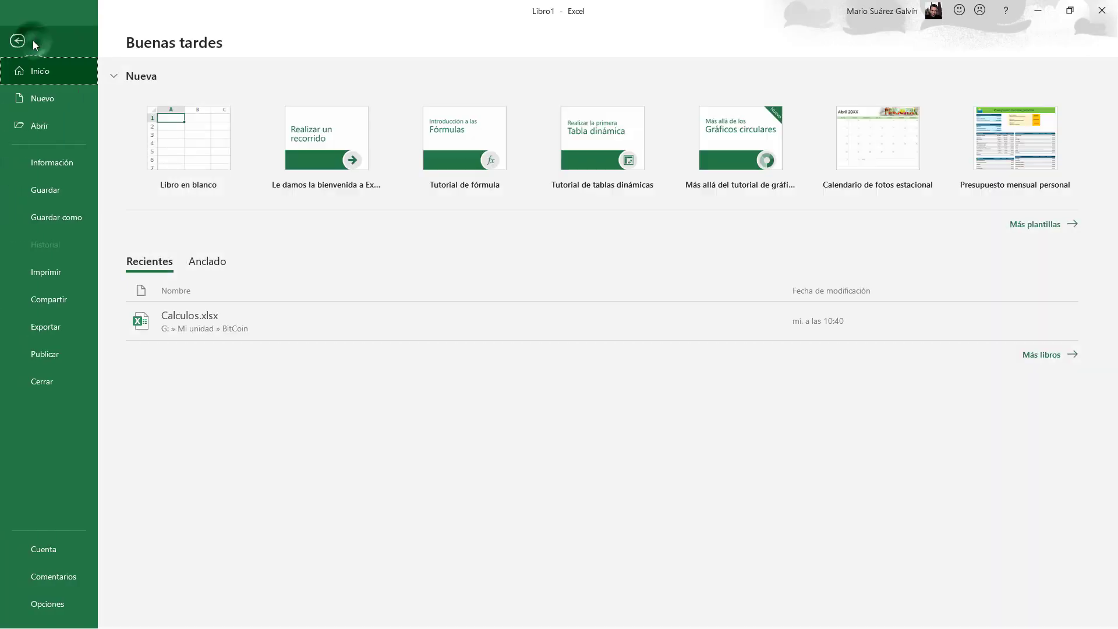
click(52, 608)
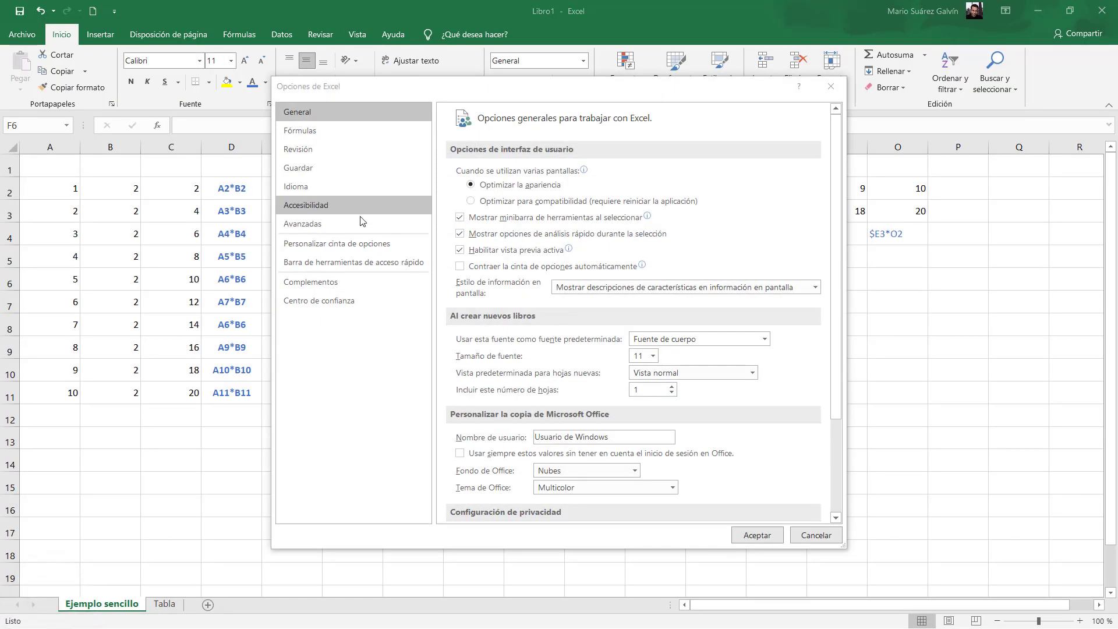
click(342, 225)
click(567, 189)
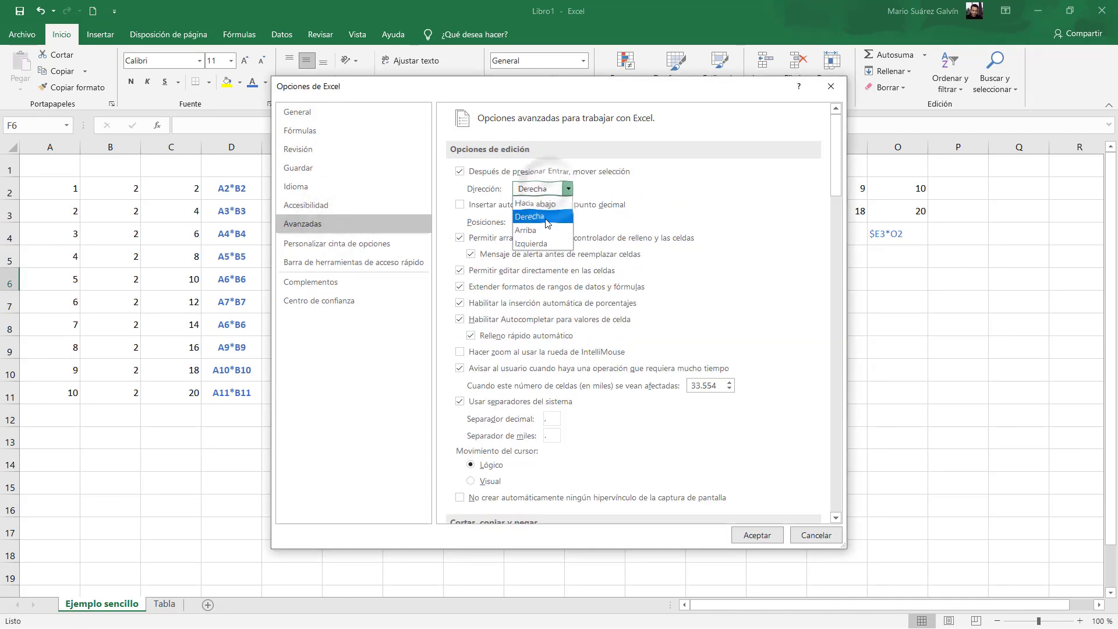
click(534, 203)
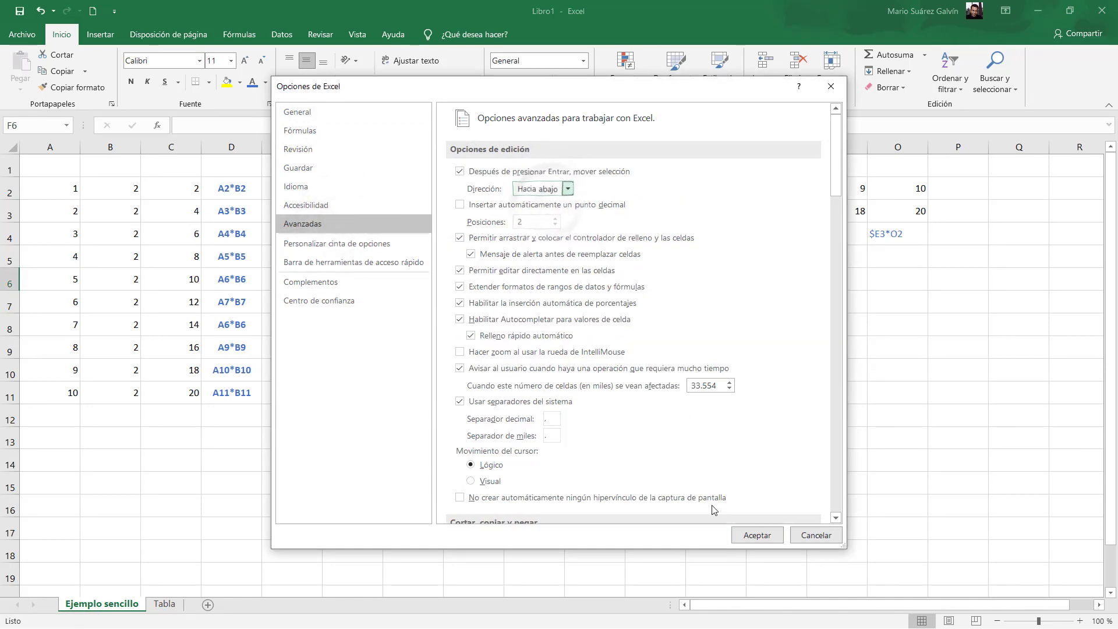
click(756, 535)
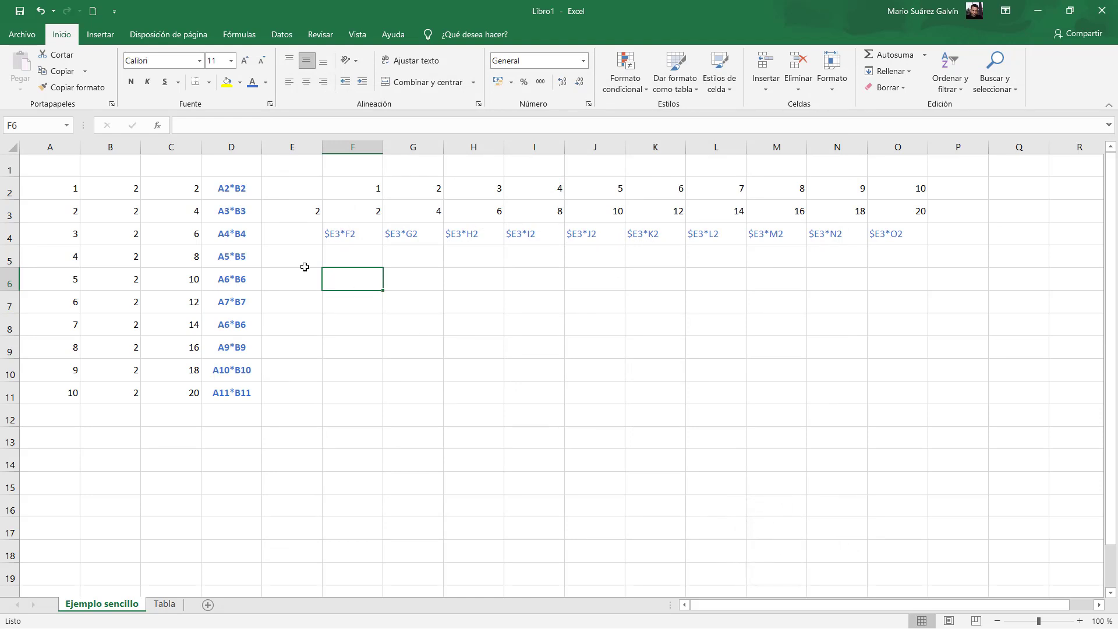
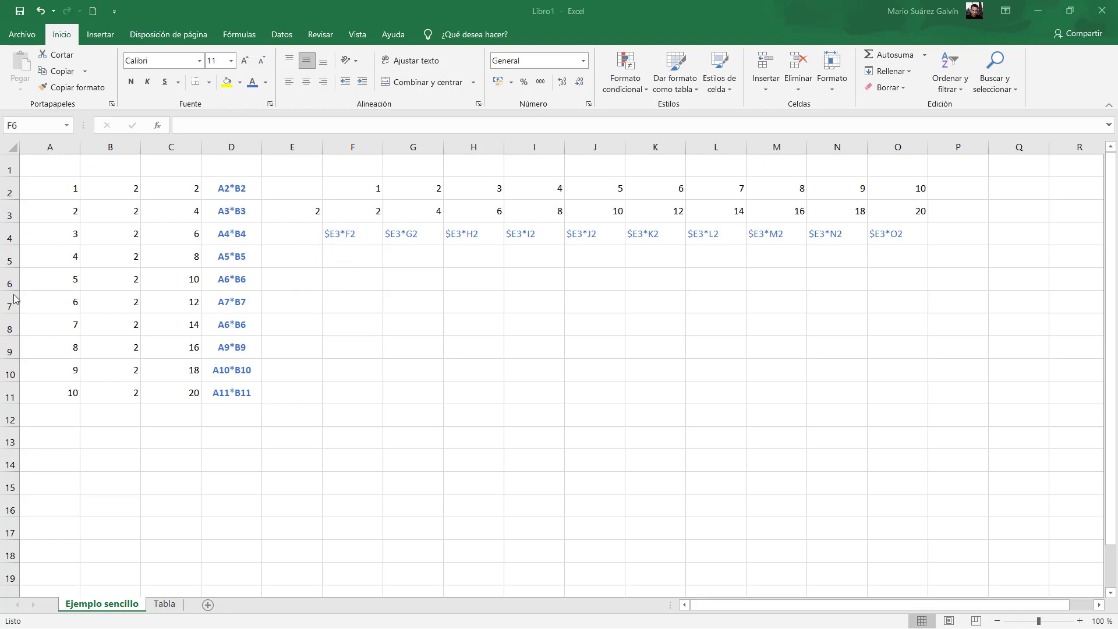
Check the width of column F and the height of row 6 on their header borders
click(347, 287)
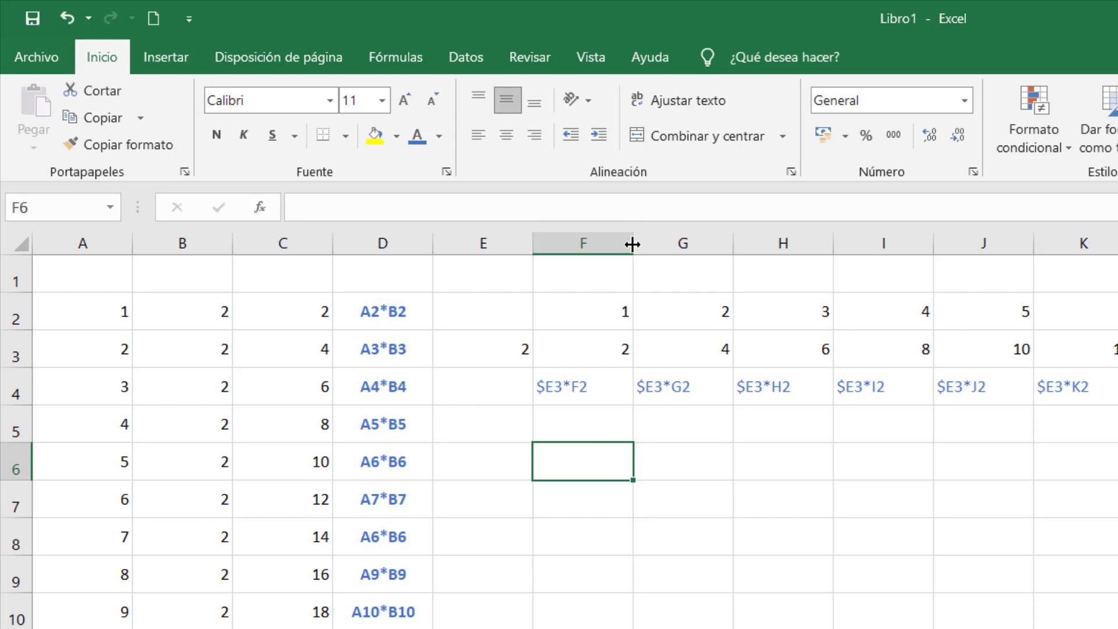
mouse_move(634, 248)
mouse_down()
mouse_move(752, 248)
mouse_move(632, 251)
mouse_up()
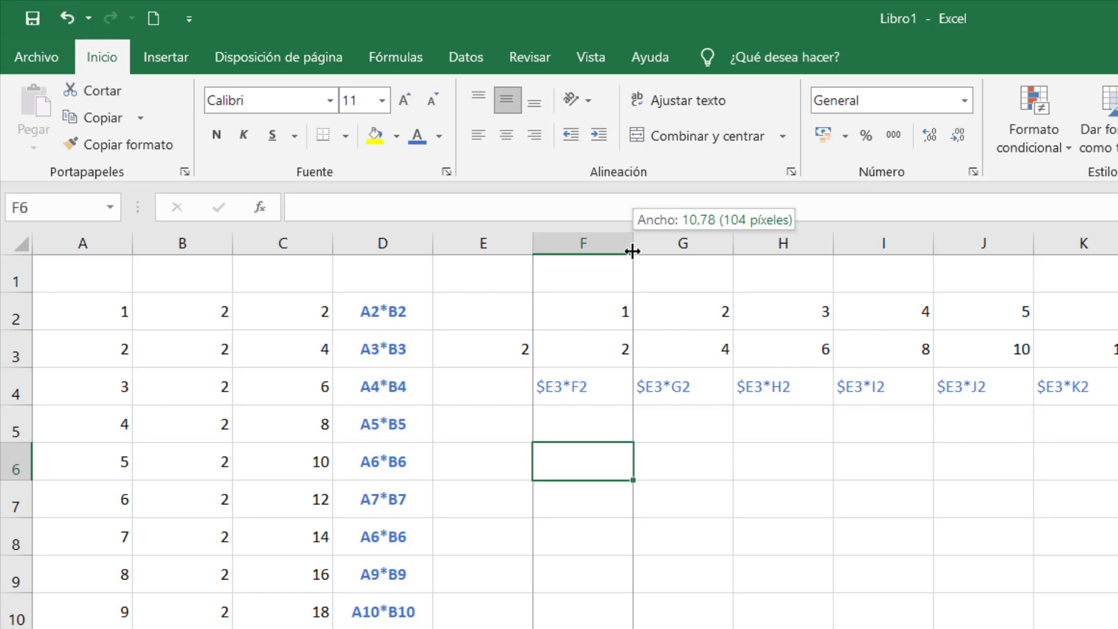
drag(630, 253, 634, 252)
drag(28, 403, 25, 399)
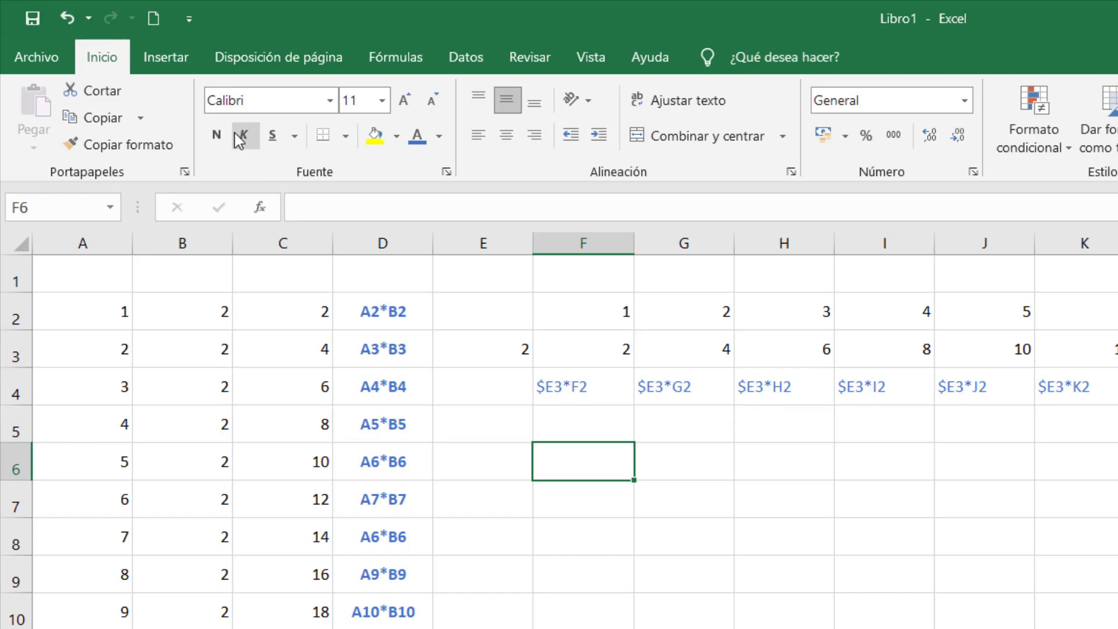
click(357, 102)
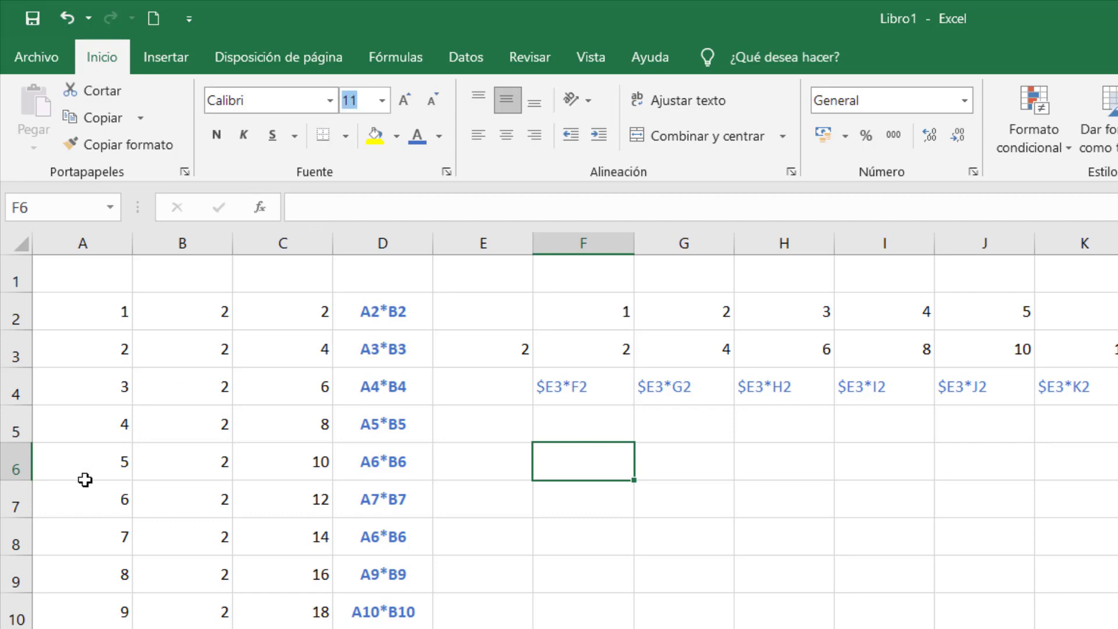
drag(21, 480, 21, 480)
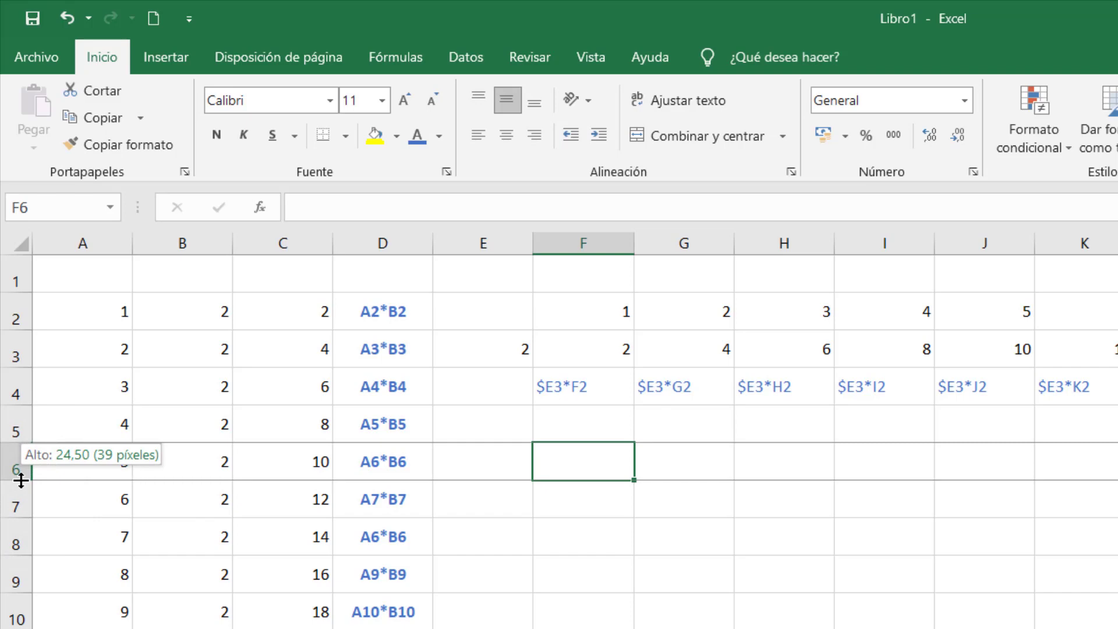
drag(21, 479, 21, 480)
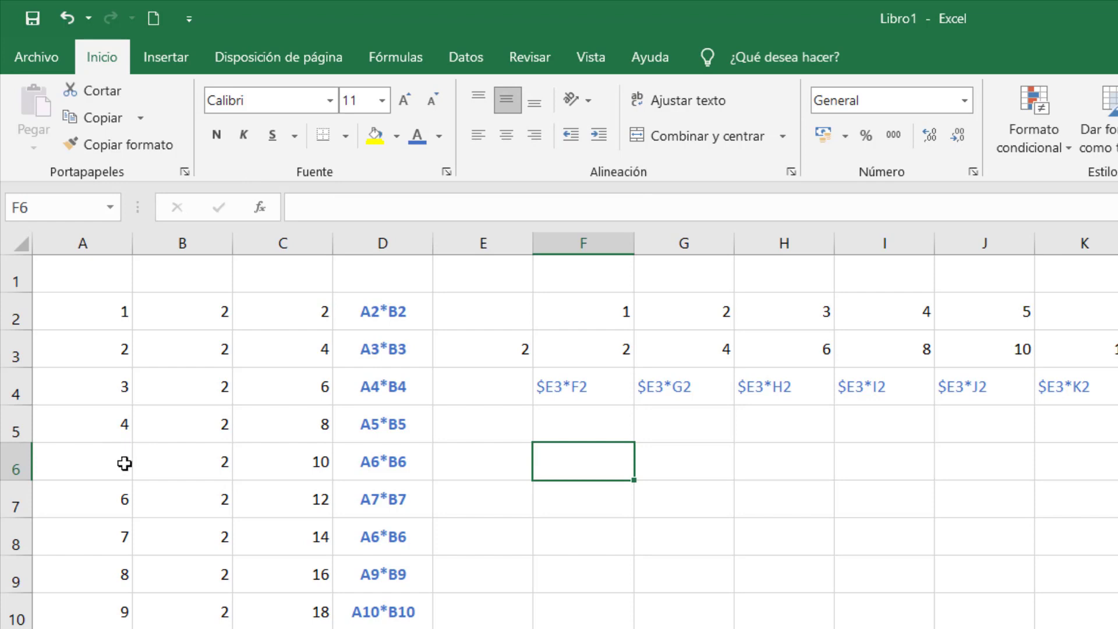
Reduce the height of row 6 slightly and widen columns A and C a little
drag(27, 480, 21, 478)
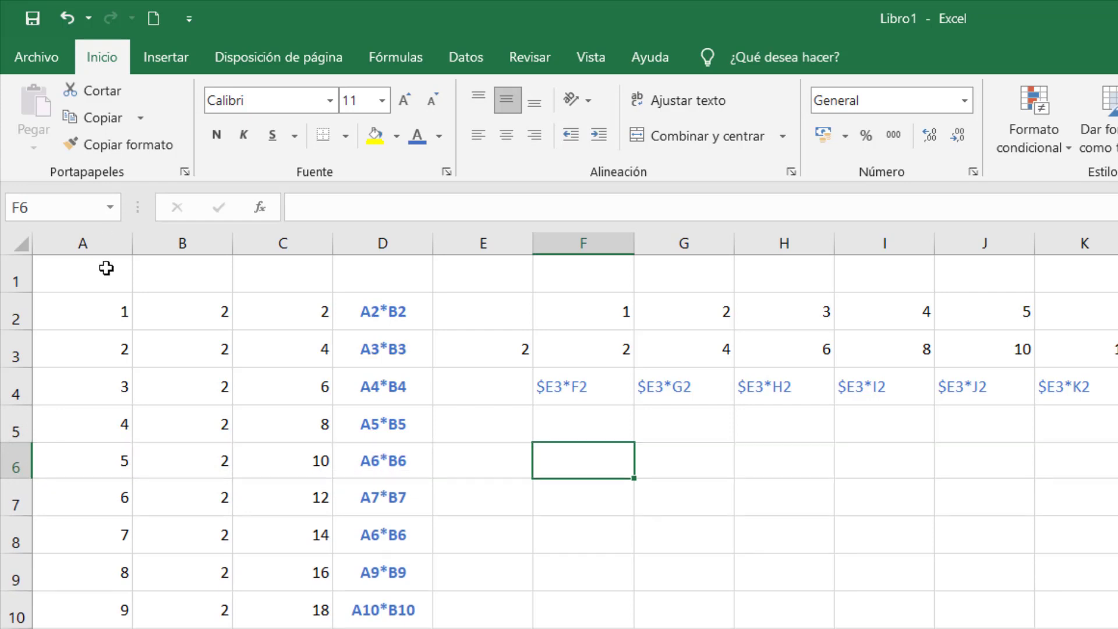
mouse_move(132, 241)
mouse_down()
mouse_move(165, 233)
mouse_move(146, 241)
mouse_up()
drag(347, 237, 347, 239)
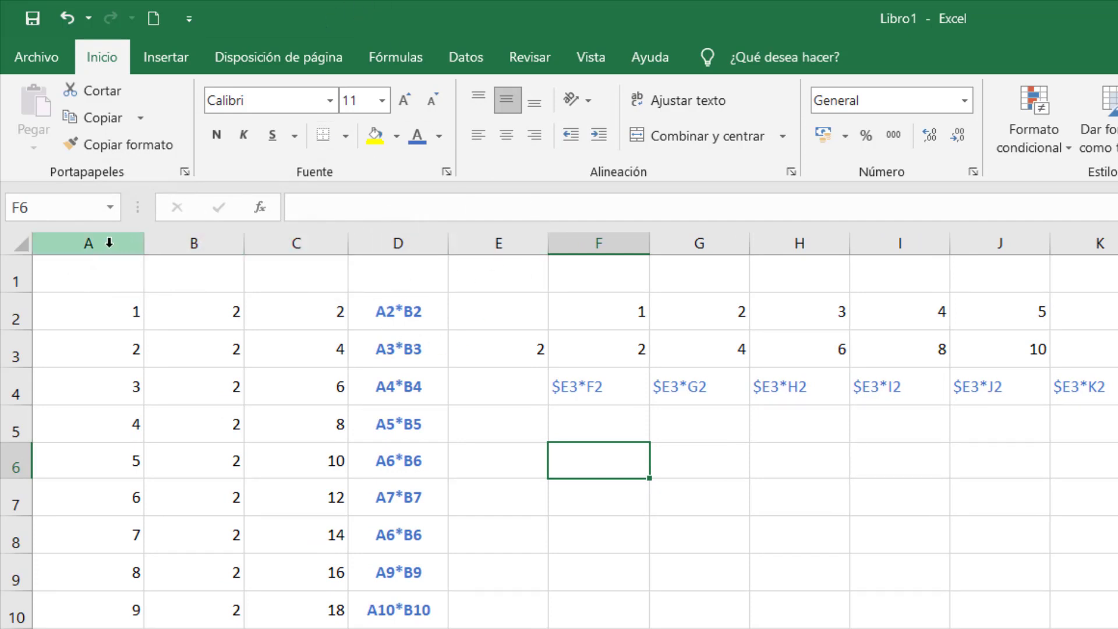
Select the entire columns A through J and widen them together to one uniform width
drag(109, 241, 968, 235)
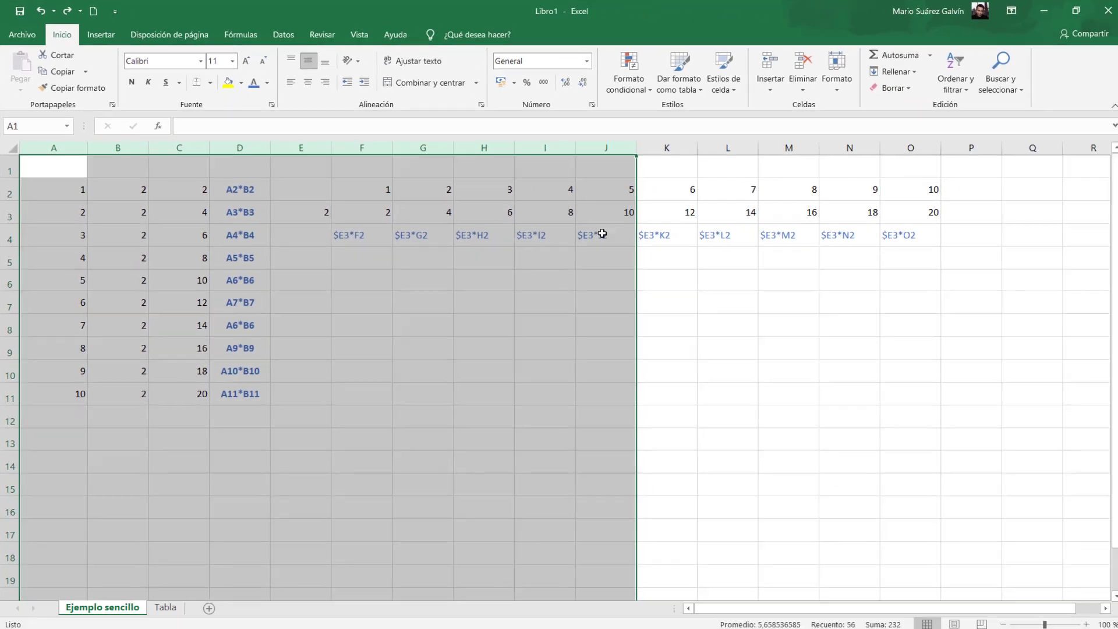
scroll(759, 401, down, 10)
scroll(760, 400, down, 20)
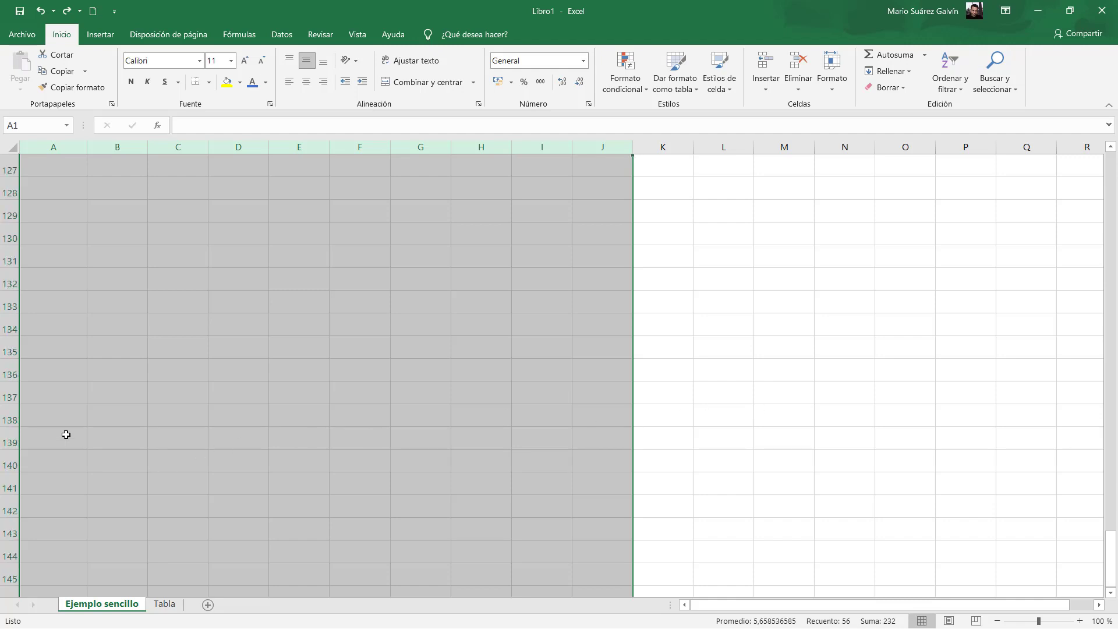
scroll(228, 387, down, 12)
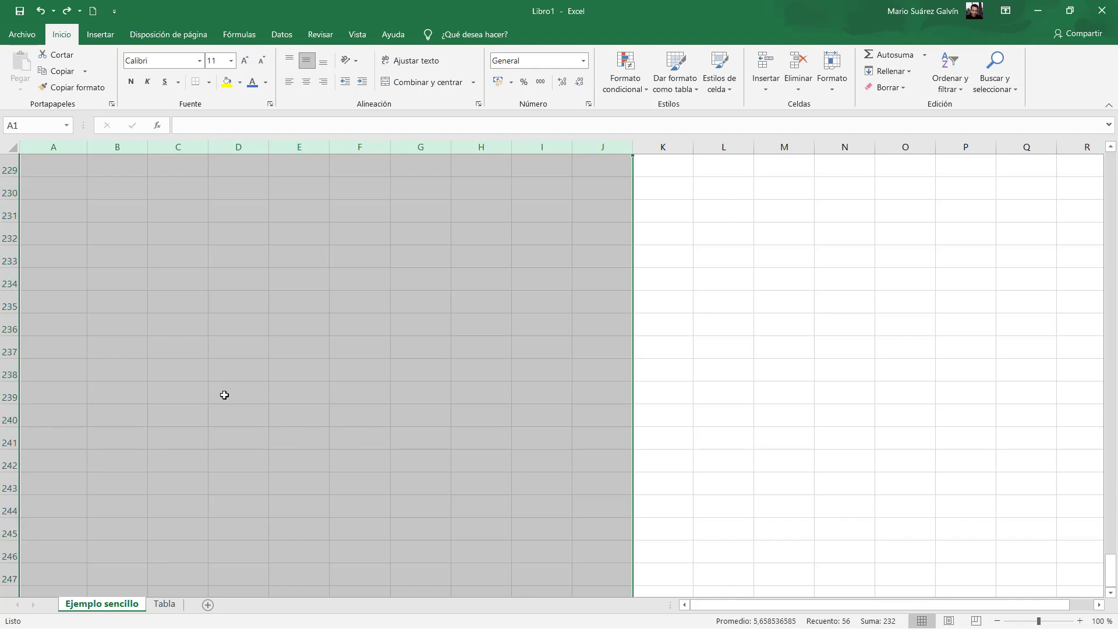
scroll(224, 395, up, 20)
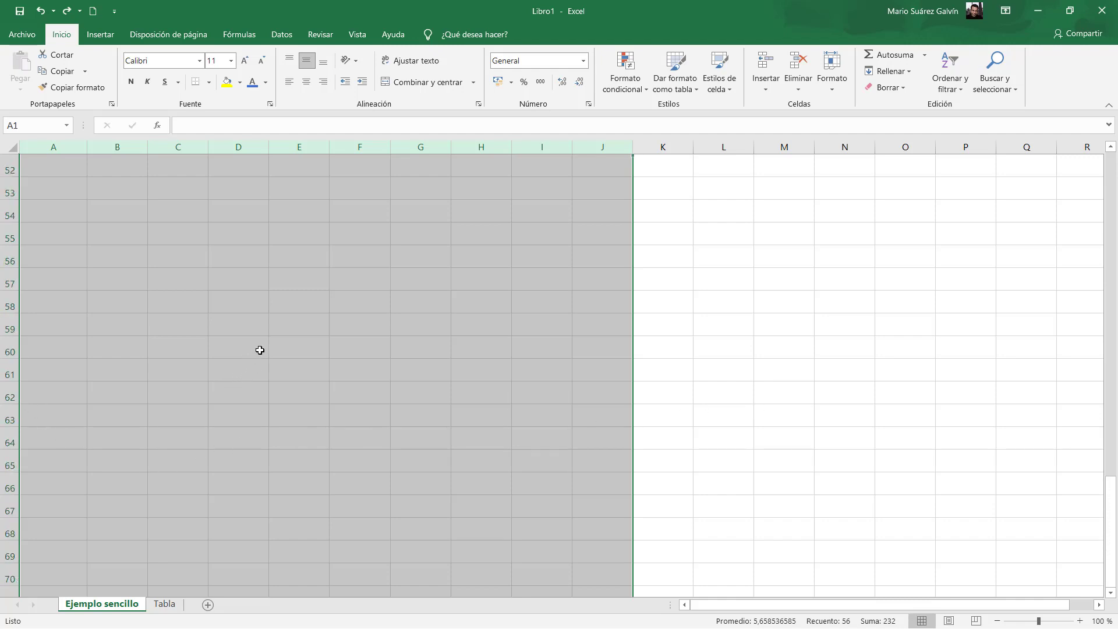
scroll(260, 350, up, 17)
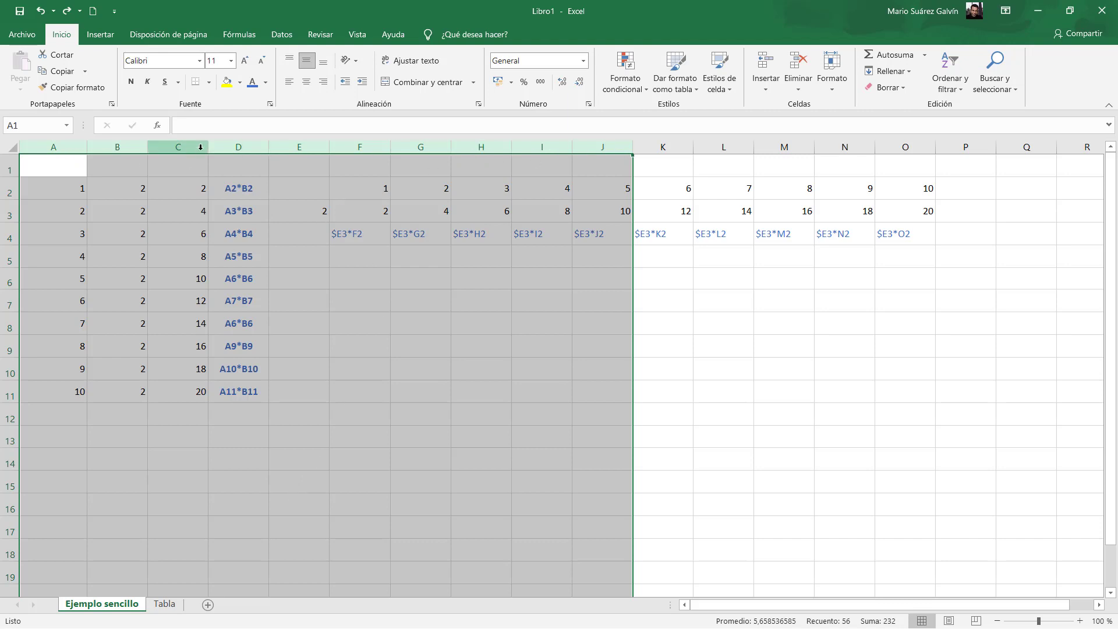
drag(208, 149, 218, 150)
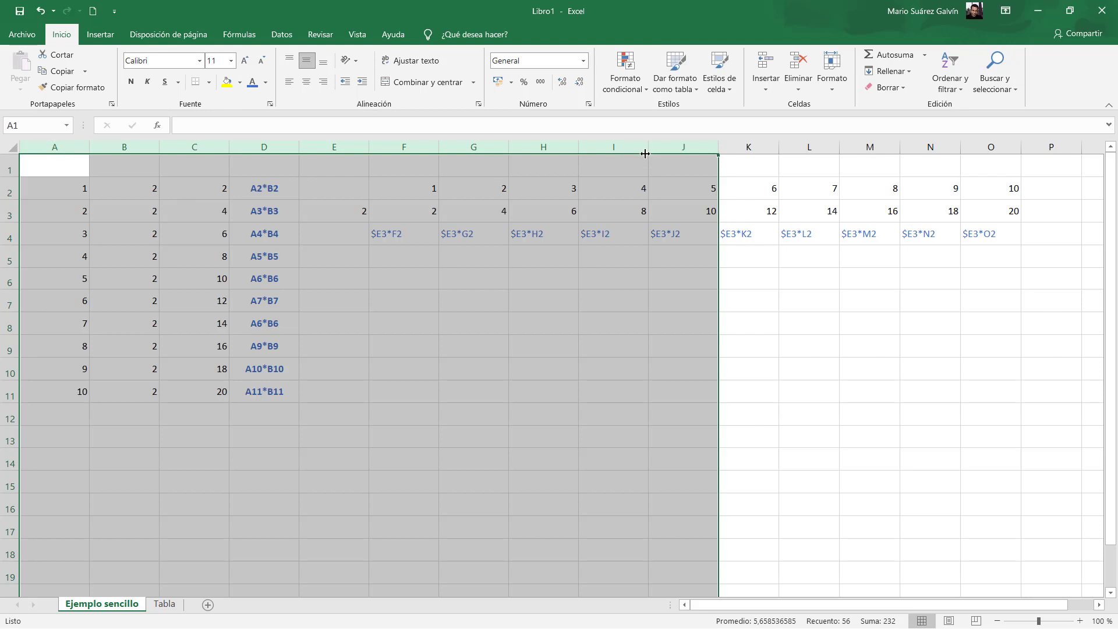
Select the whole sheet and resize all columns together, first wider and back to a narrower uniform width
click(14, 145)
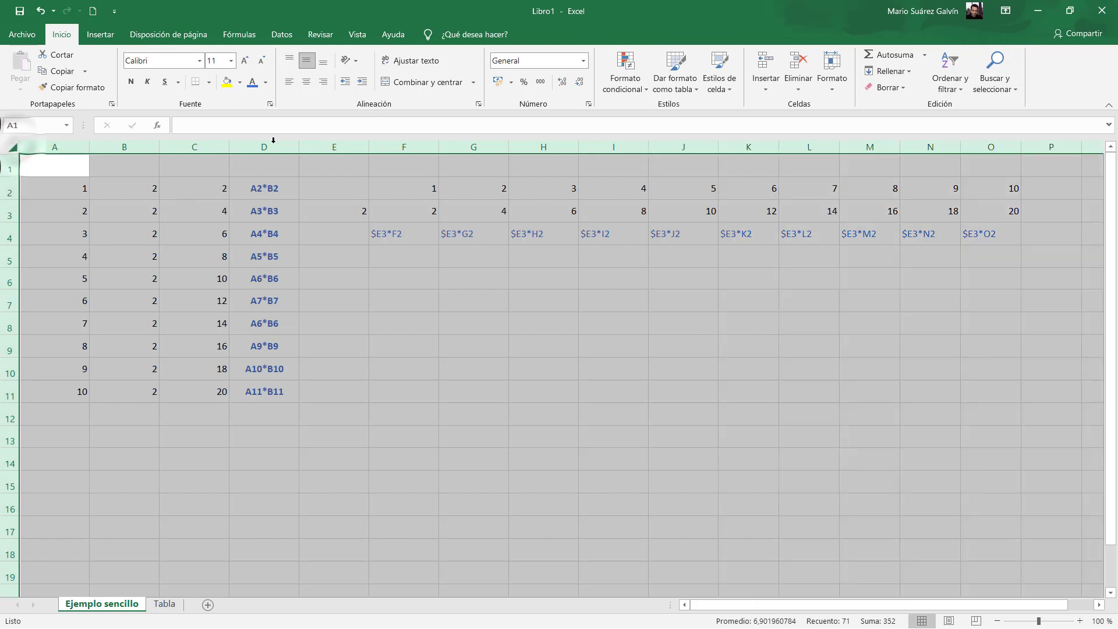
drag(89, 149, 98, 149)
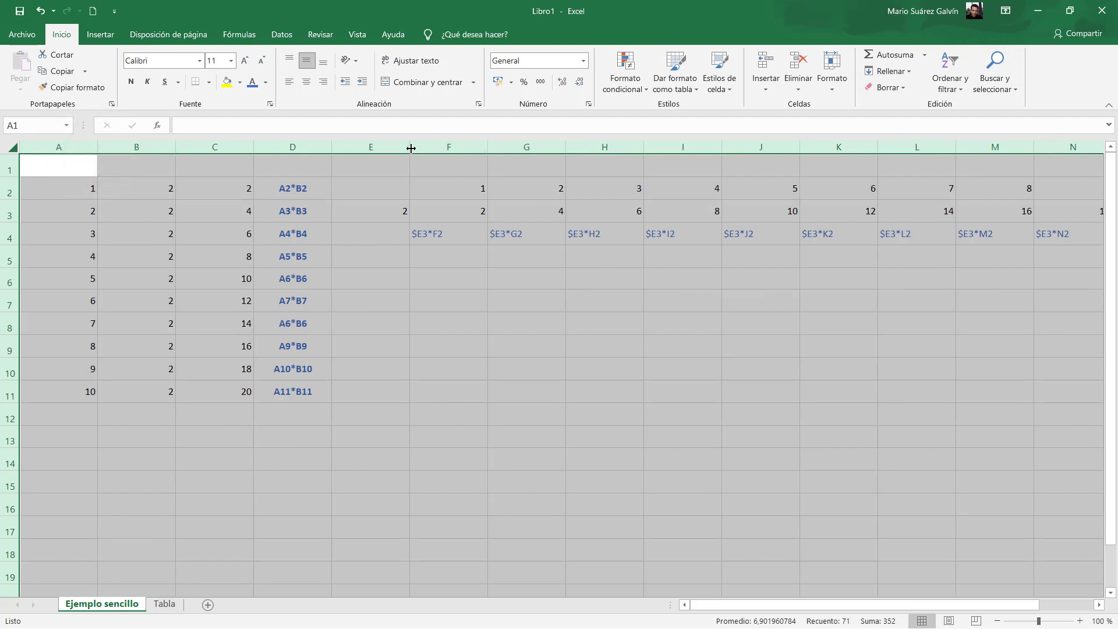
drag(409, 147, 392, 146)
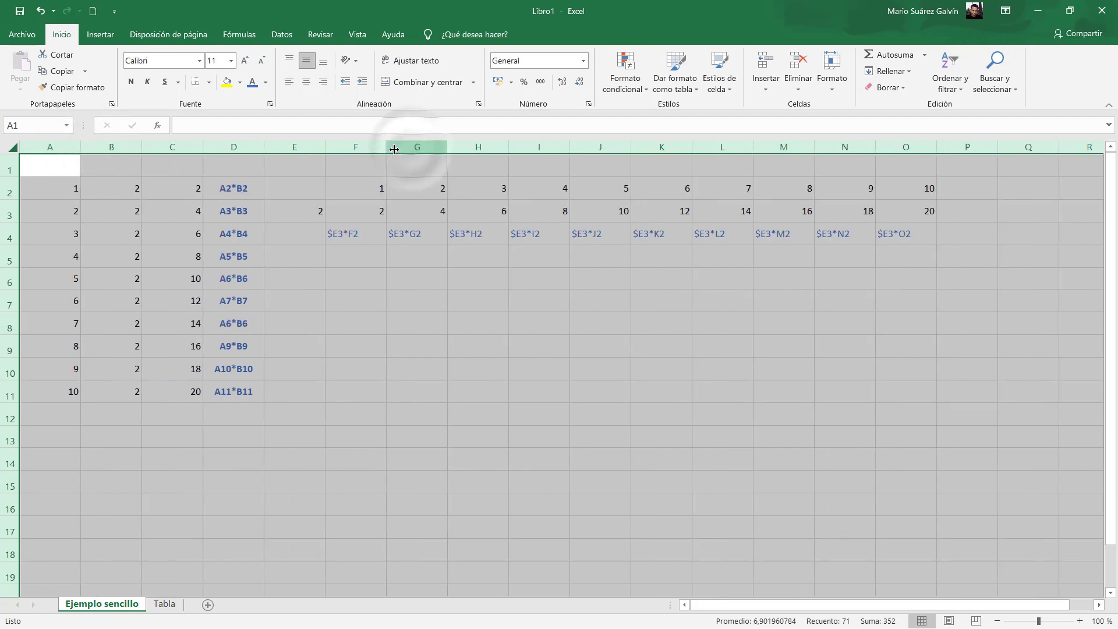
Set the width of all columns in the sheet to exactly 10,78 and deselect them
right_click(348, 148)
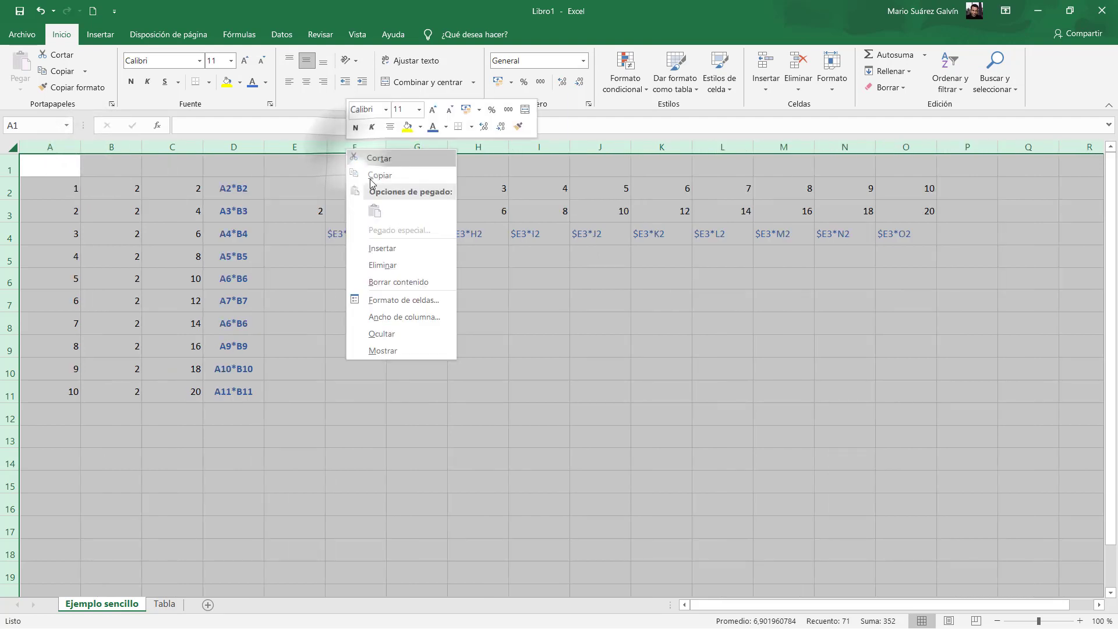
click(405, 317)
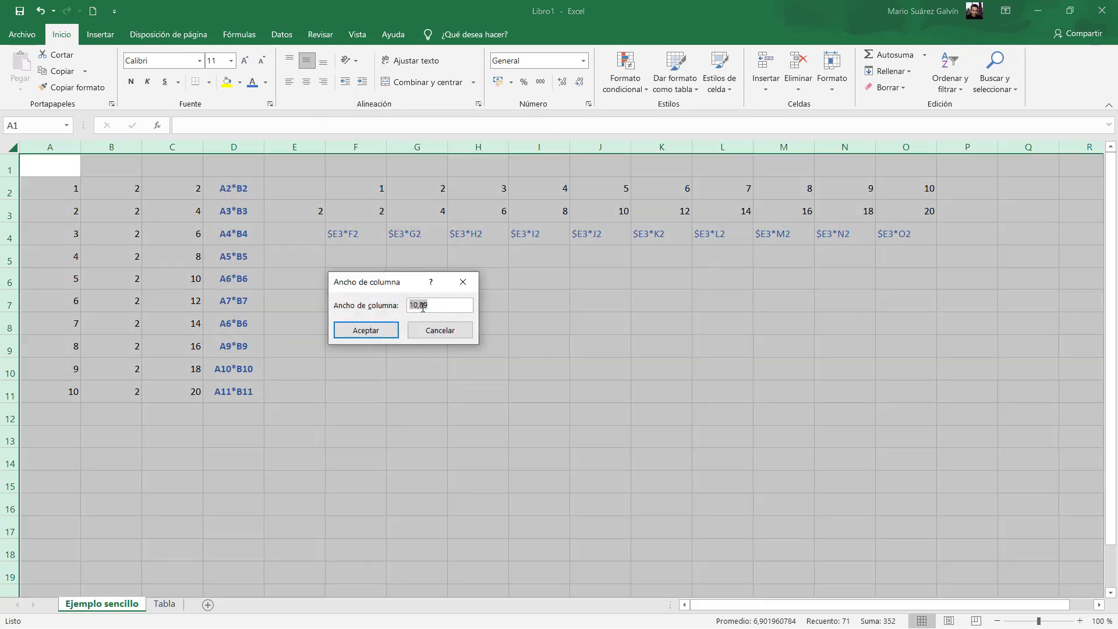
drag(420, 305, 431, 303)
text(78)
key(Return)
click(432, 302)
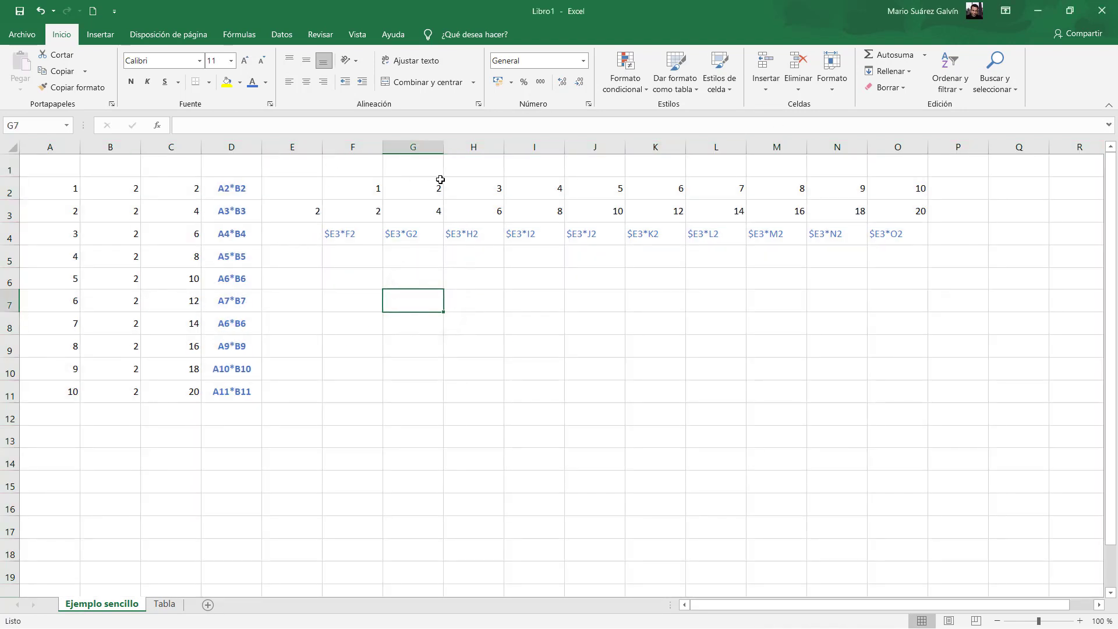
Check the sheet's standard column width setting and close it without changes
click(833, 68)
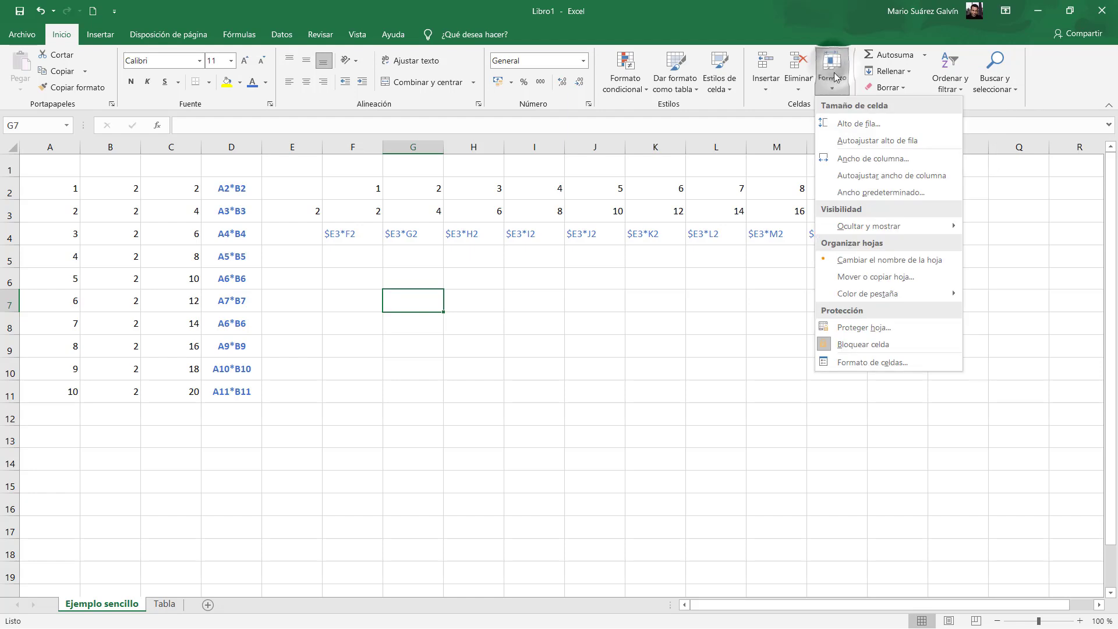
click(866, 195)
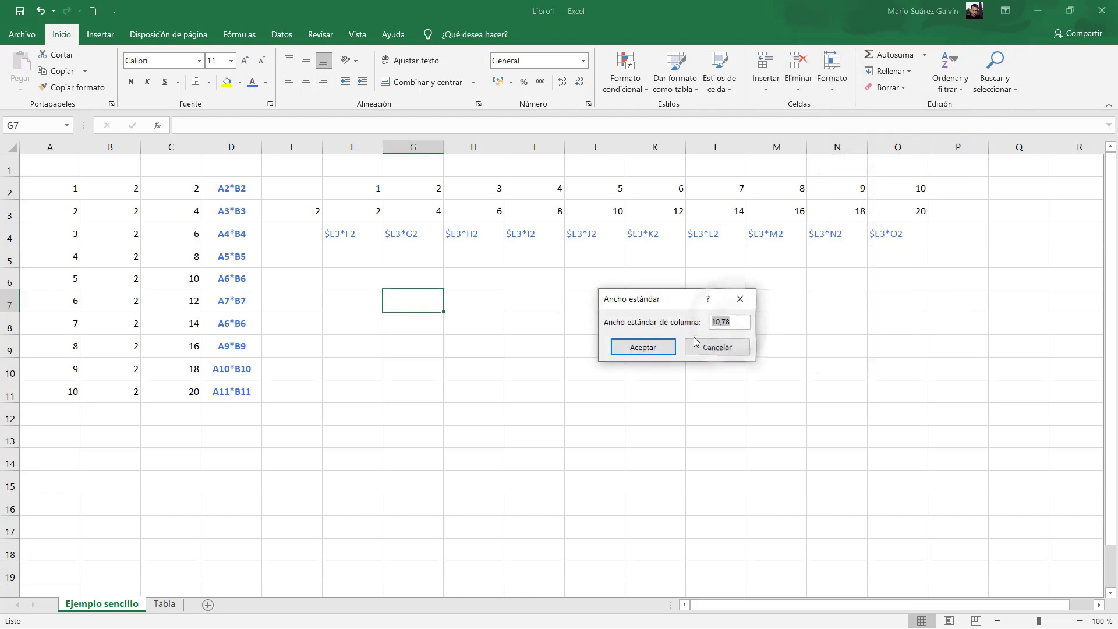
click(709, 348)
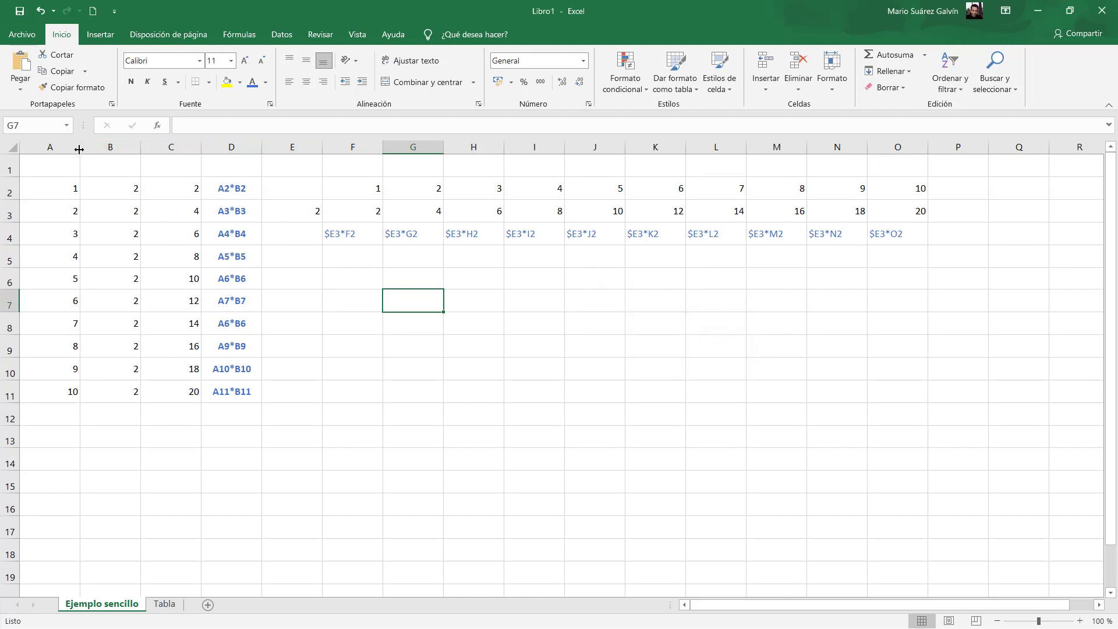
Apply a column width of 10,78 to columns A through K and return to cell F6
drag(76, 146, 670, 147)
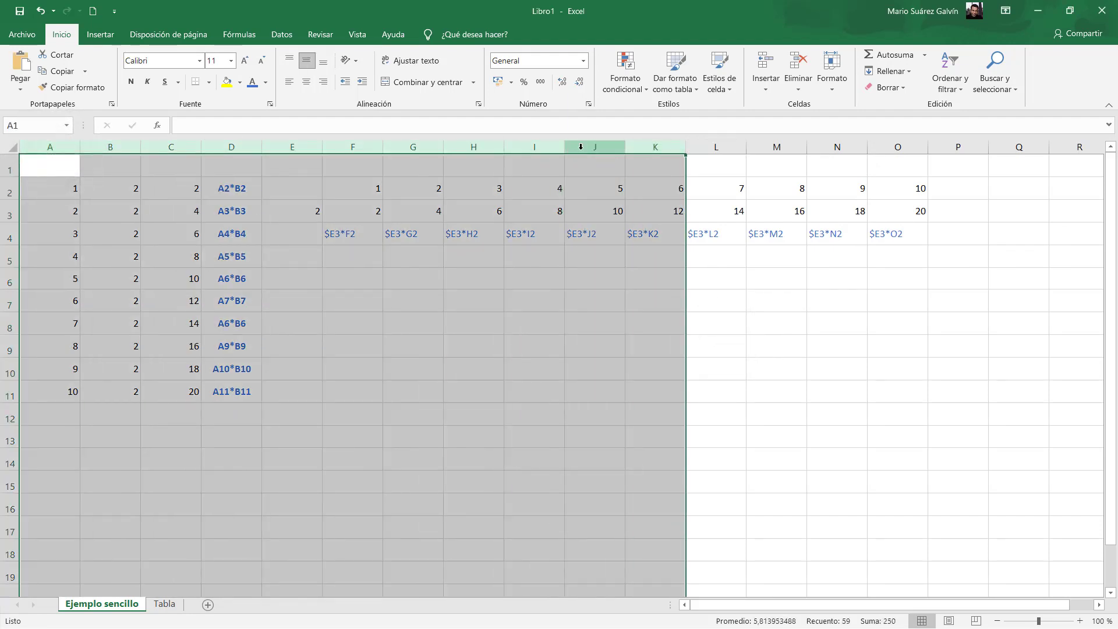
right_click(583, 152)
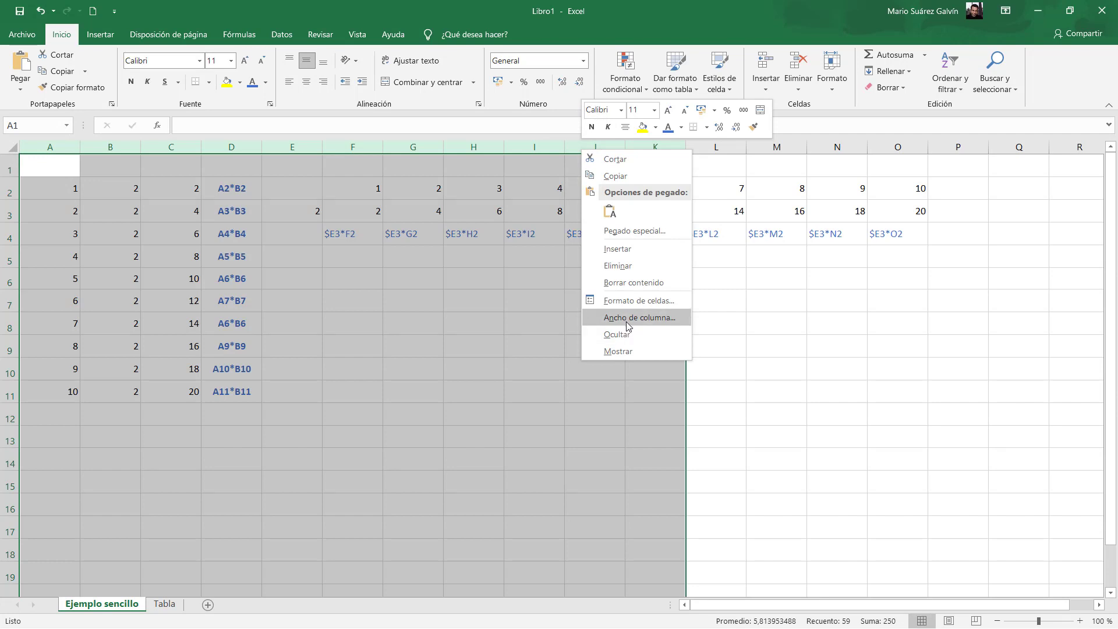
click(624, 319)
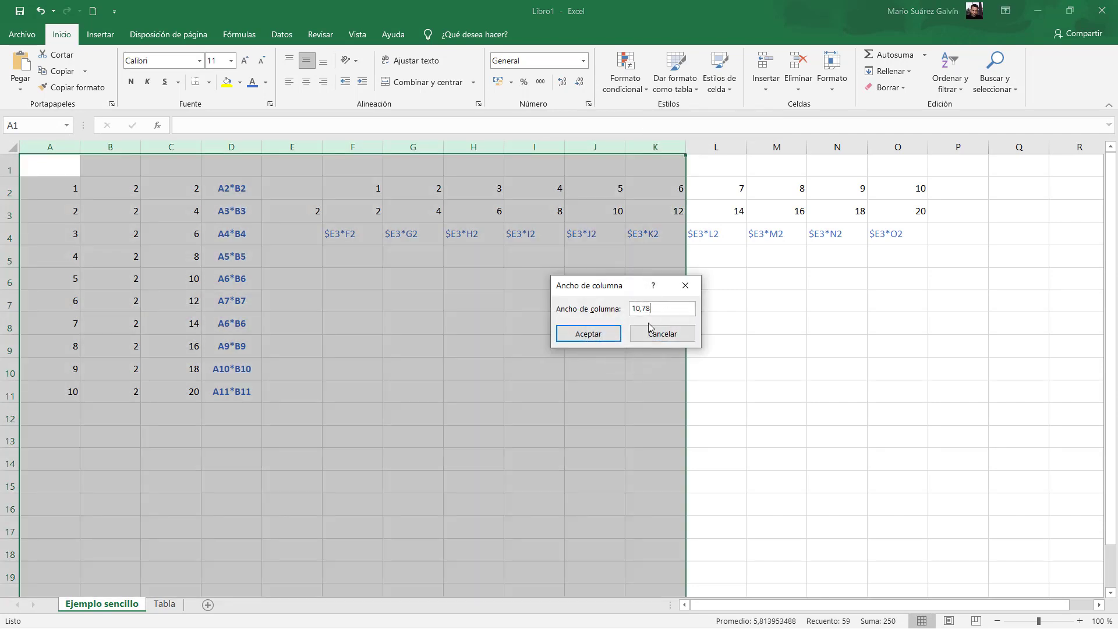
click(590, 329)
click(431, 322)
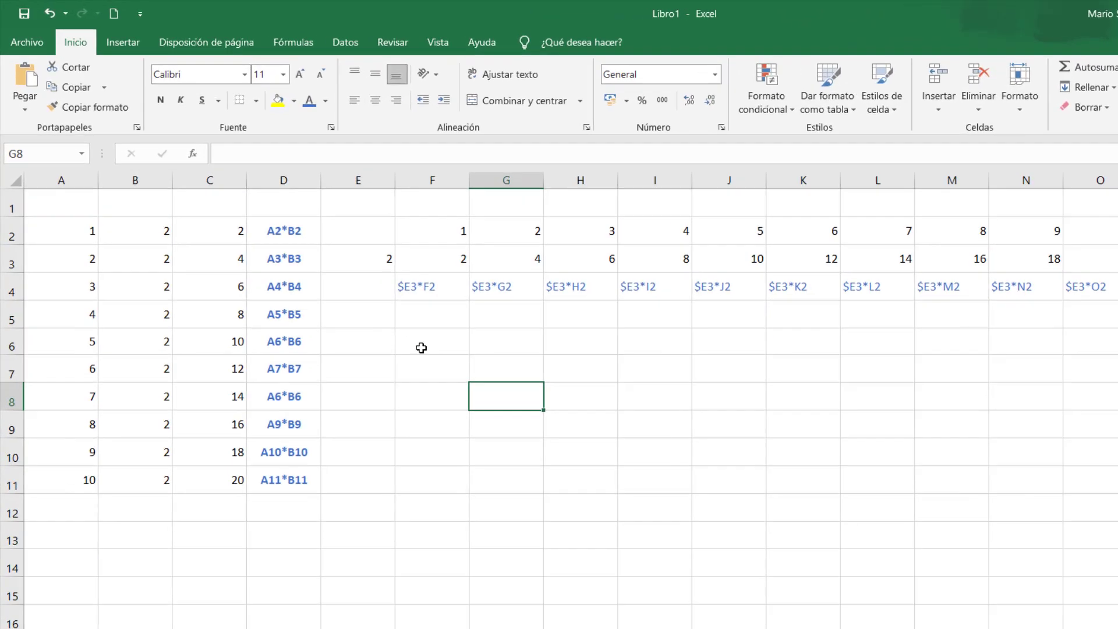
click(344, 283)
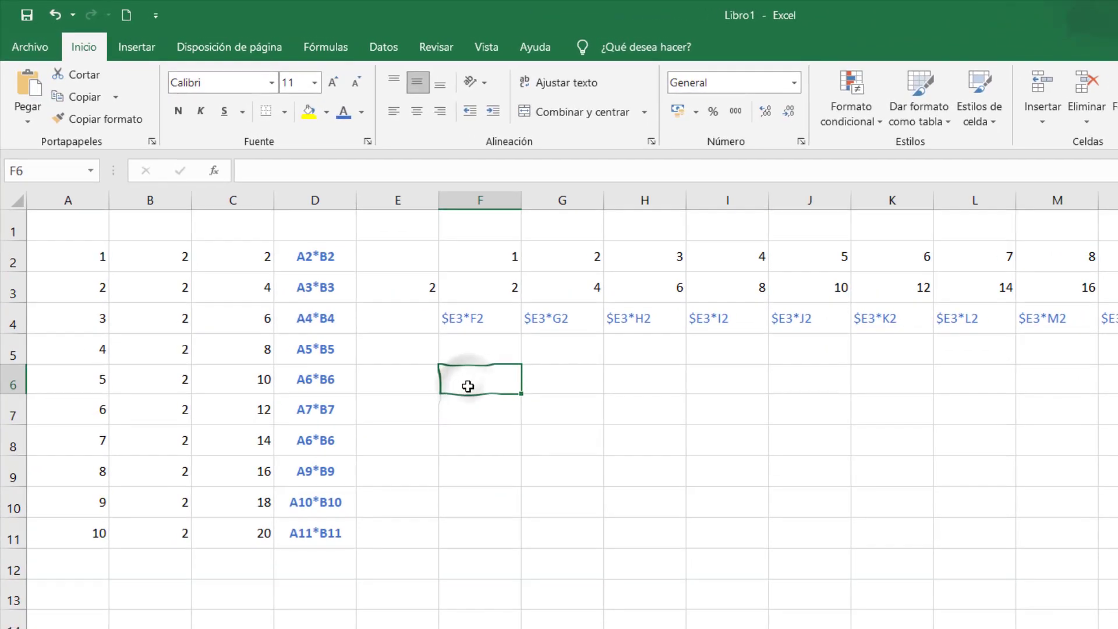
Enter "Texto mayor del ancho de celda" in F6 and "Textos que ocupan" in F7, and autofit column F to its contents
text(Texto mayor del ancho de)
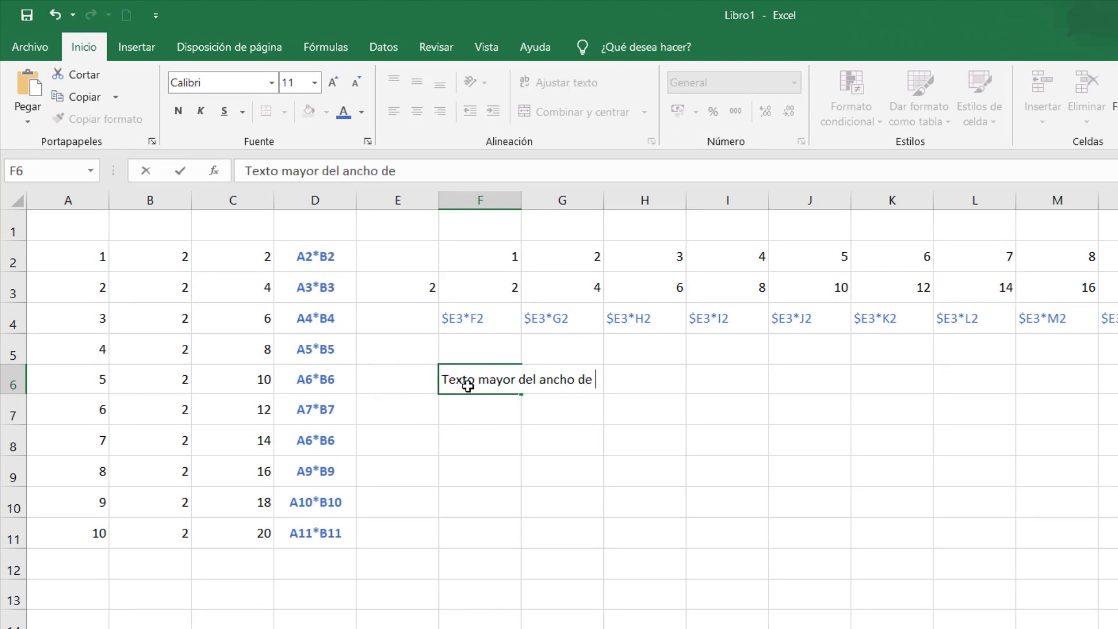
text(celda)
key(Return)
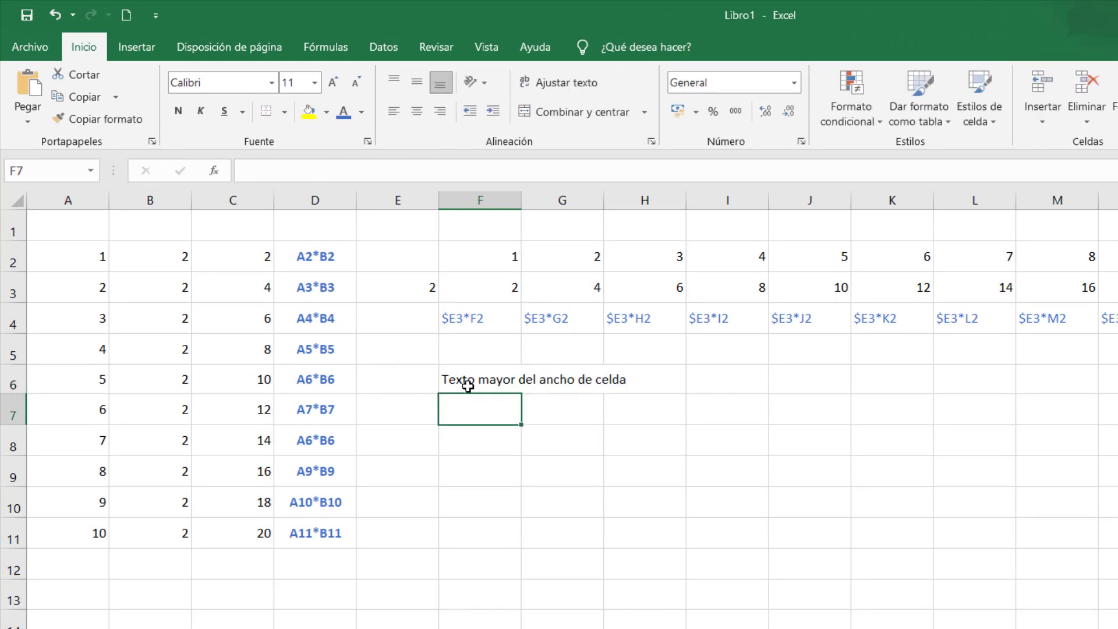
text(Te)
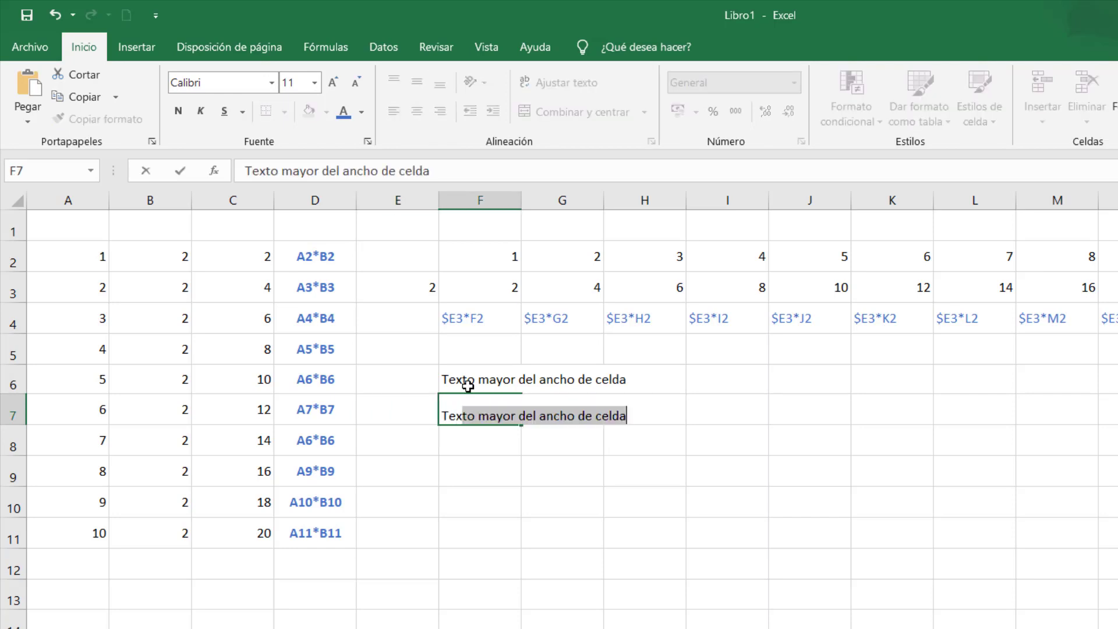
key(BackSpace)
text(x)
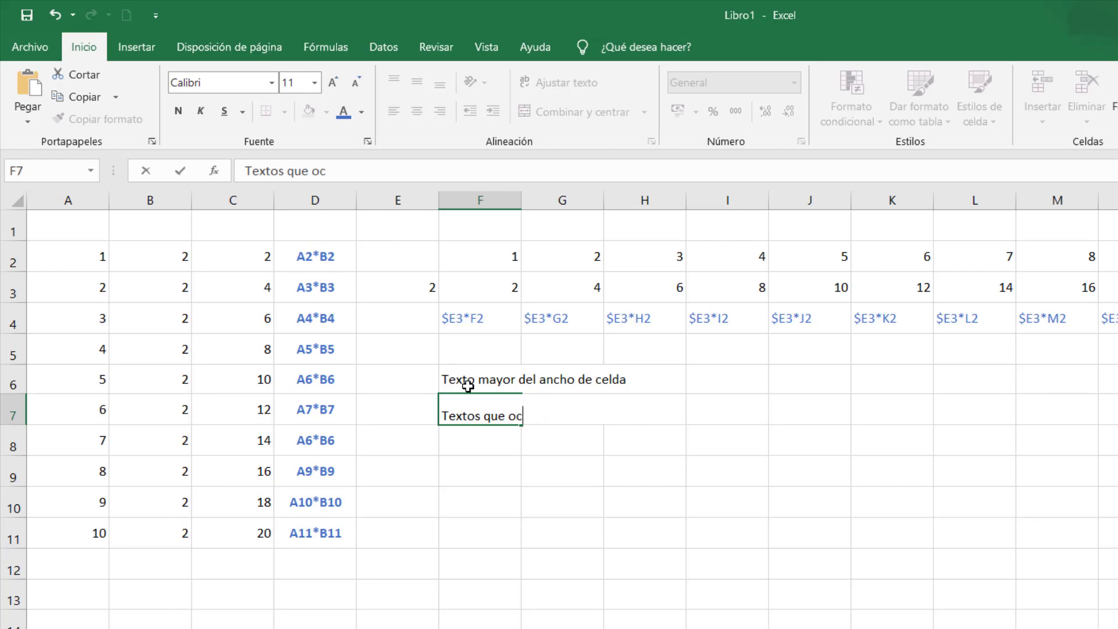
key(Return)
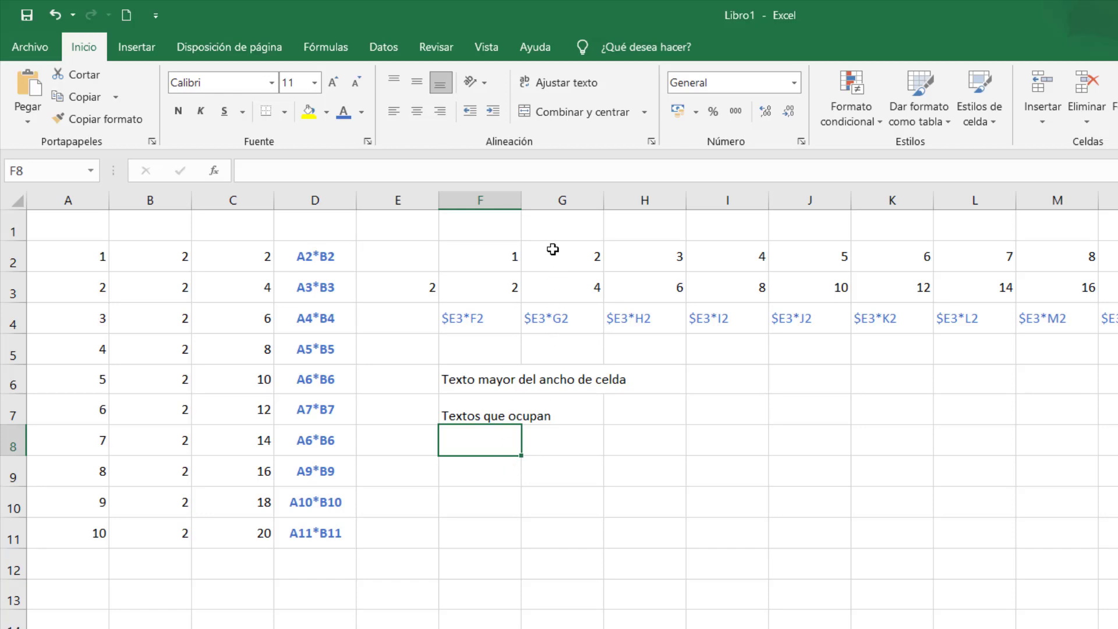
double_click(523, 201)
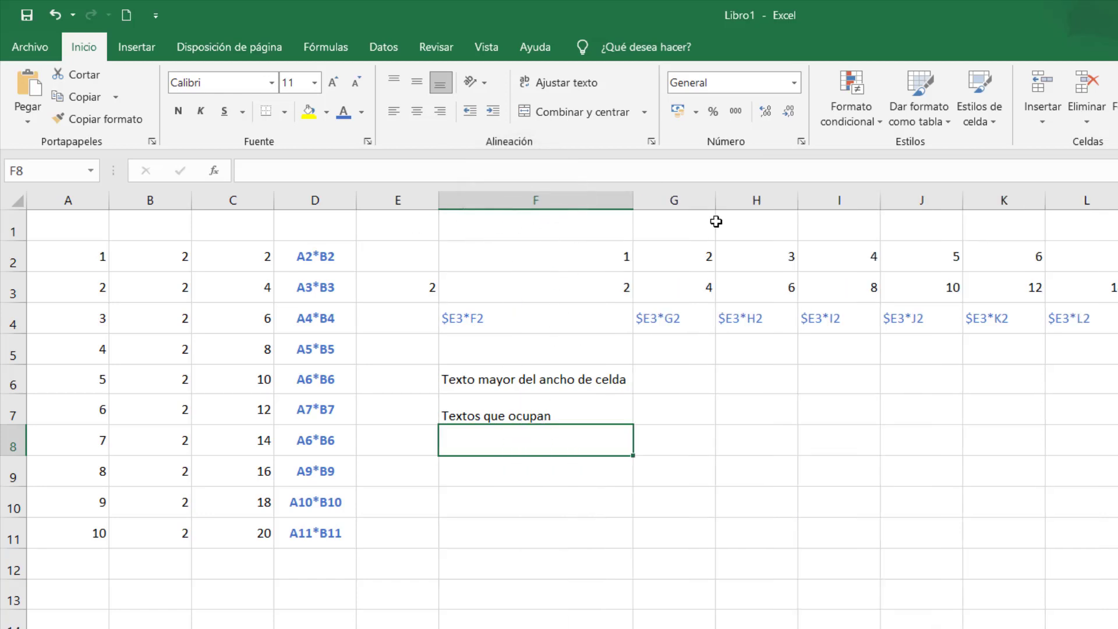
Enter the filler text "afajñslkdj fñlak asdjflajk sdflñkaj slñdfkj añlsd dfjkñalsjdk" in F9 and autofit column F to it
click(569, 477)
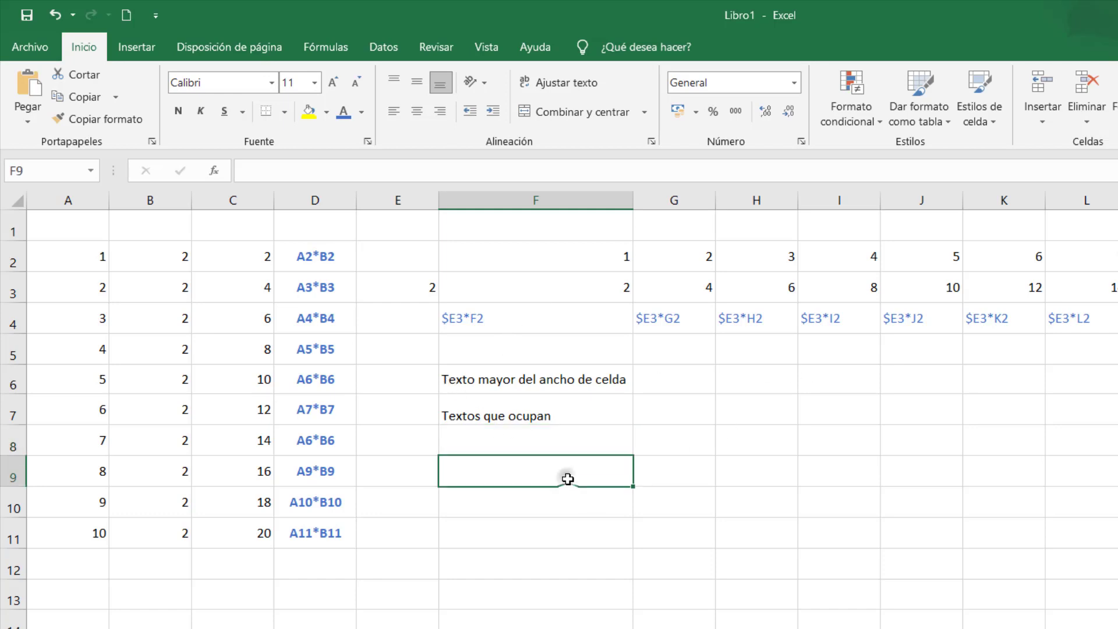
text(afajñslkdj fñlak asdjflajk sdflñkaj slñdfkj añlsd dfjkñalsjdk)
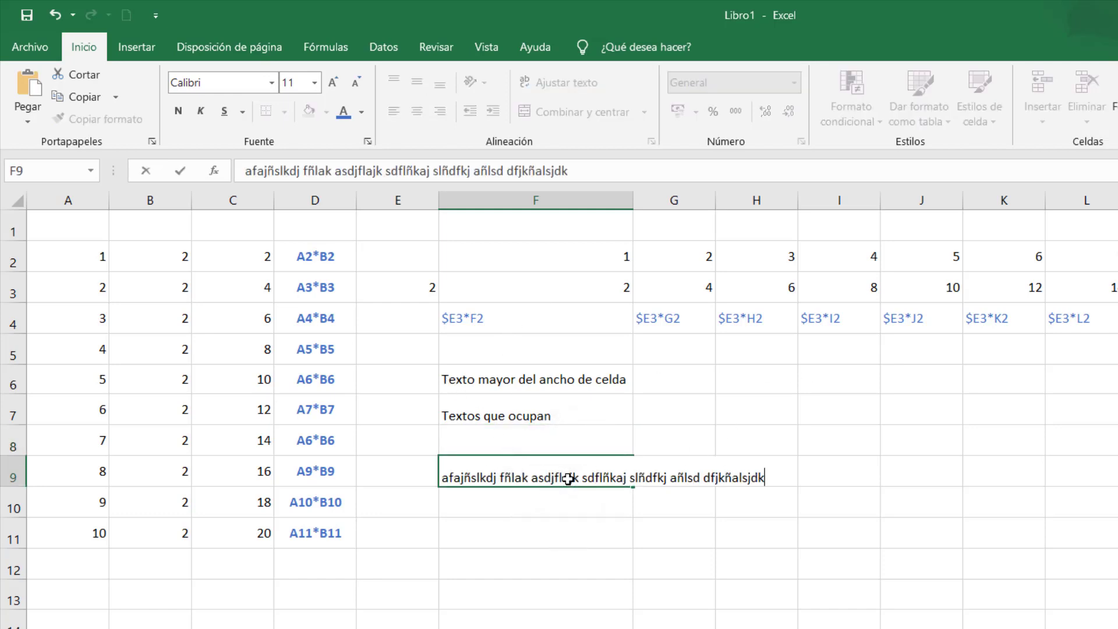
key(Return)
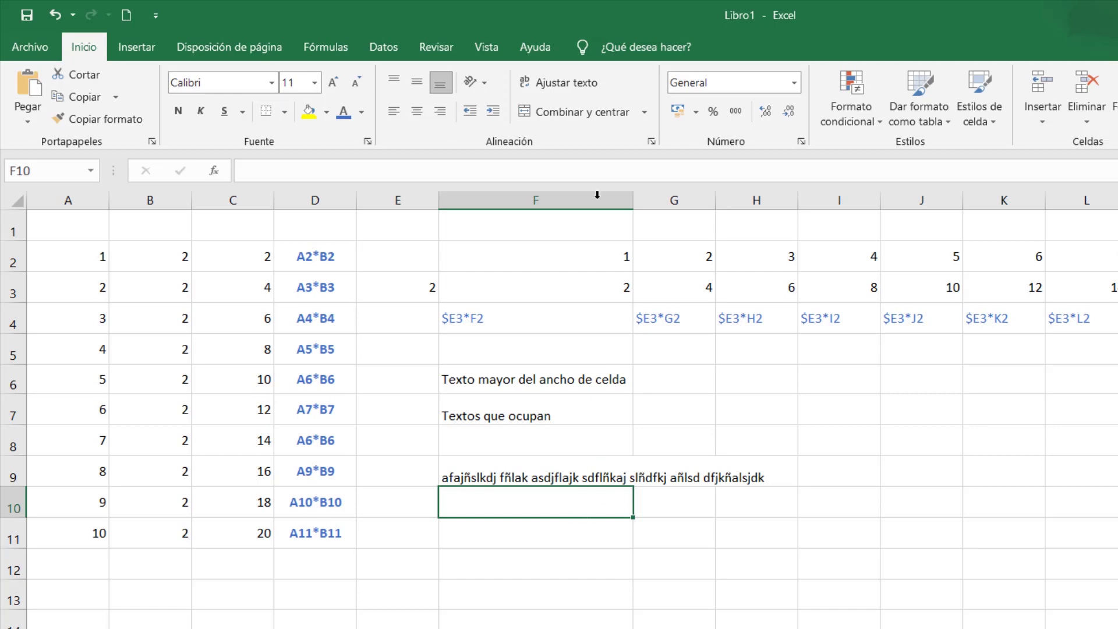
double_click(633, 200)
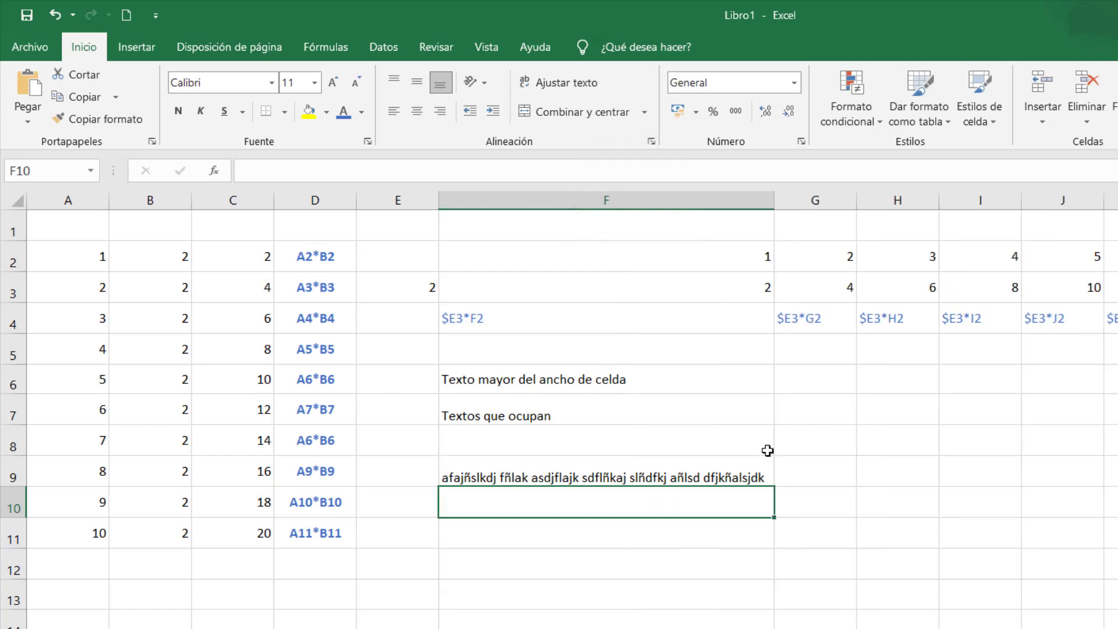
Shorten the text in F9 to "afajñslkdj fñlak asdjflajk" and autofit column F again
click(586, 477)
double_click(580, 478)
drag(580, 478, 1066, 467)
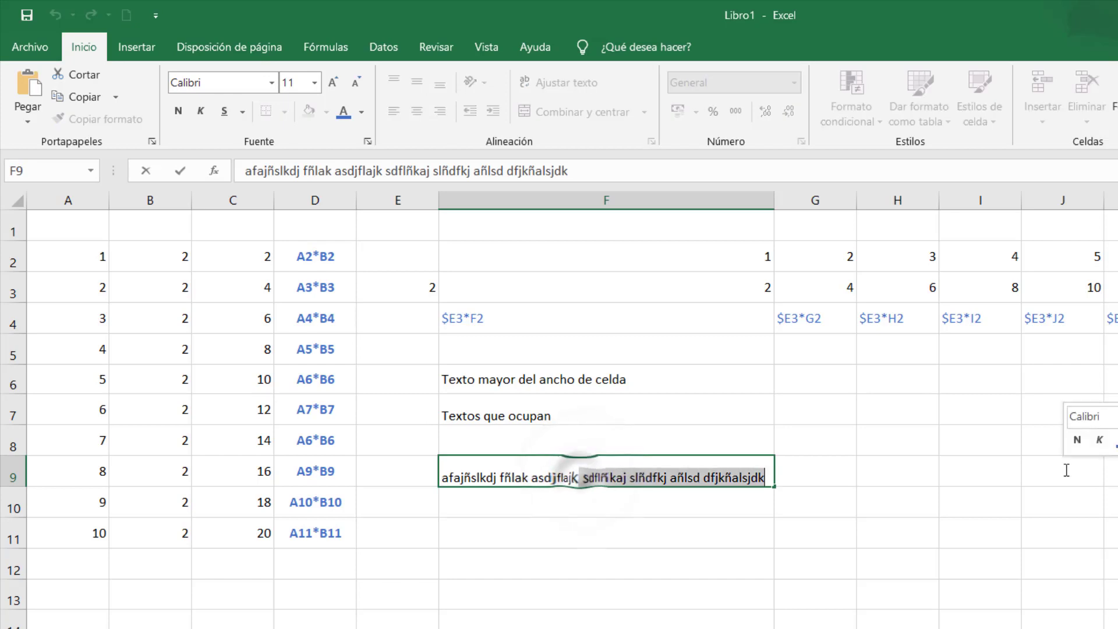
key(Delete)
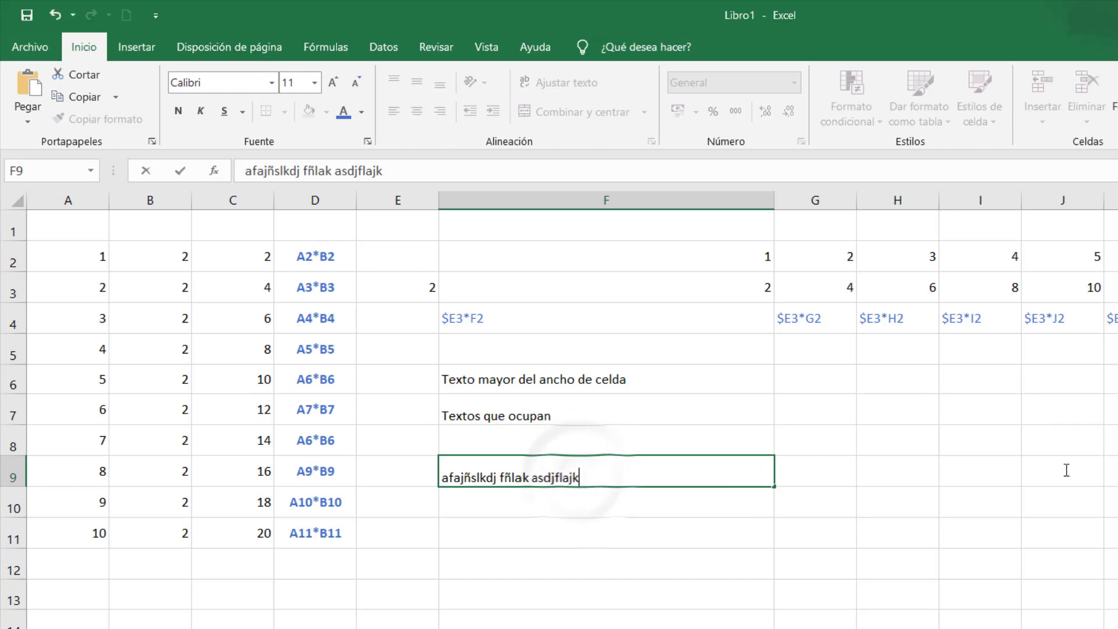
click(783, 201)
double_click(774, 200)
click(754, 440)
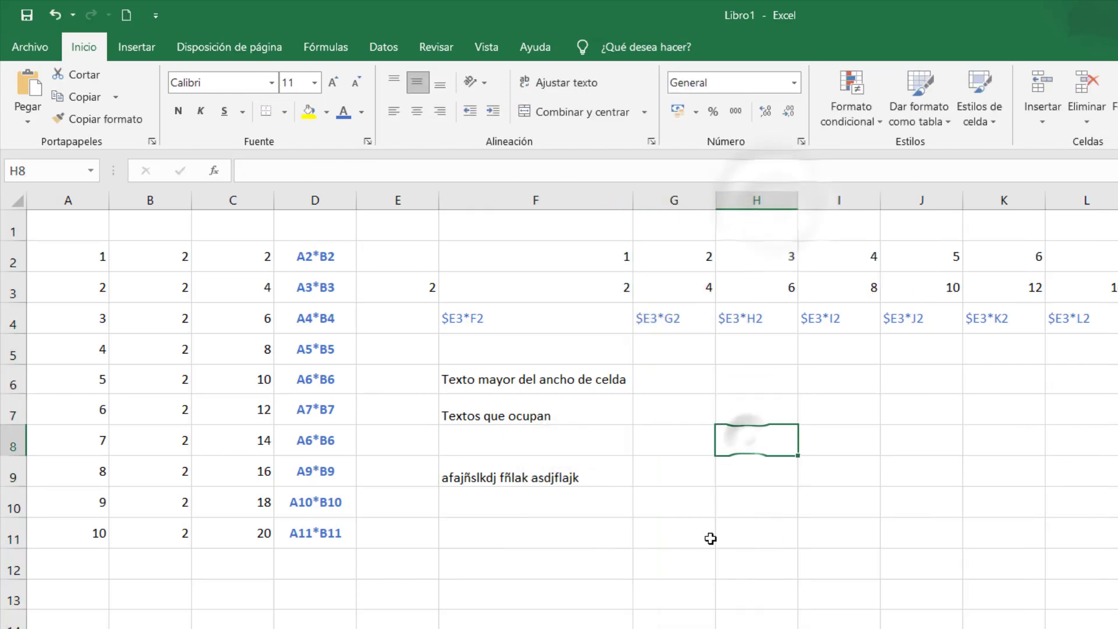
click(512, 556)
Fill cells G6, H6 and I6 with long strings of repeated "asdf" that exceed the column widths
click(666, 386)
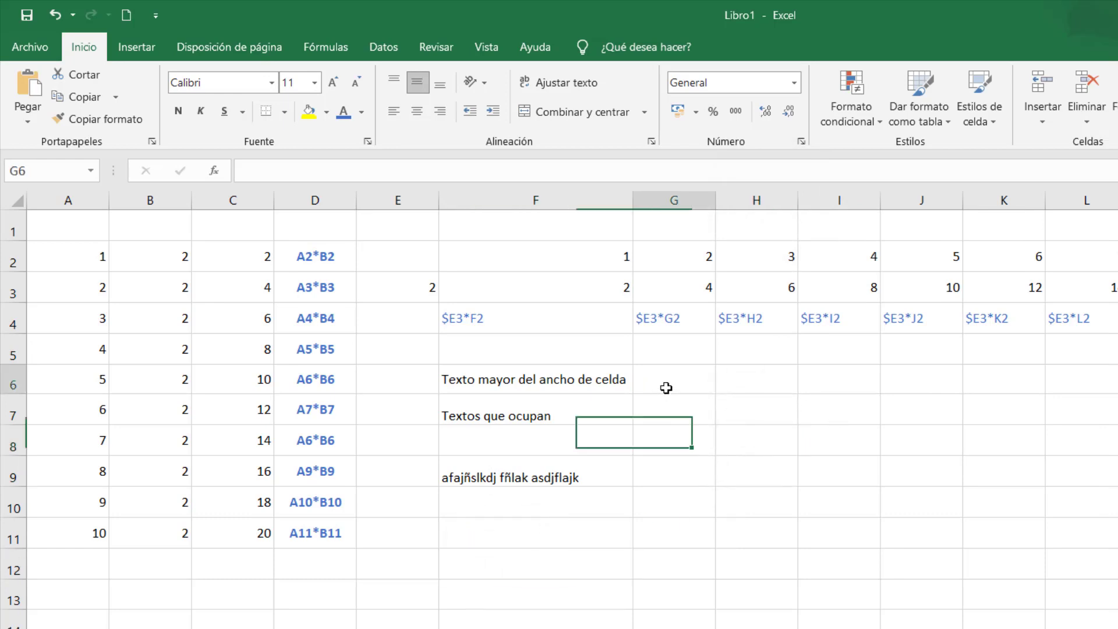
text(asdfasdfasdfasdasdfa)
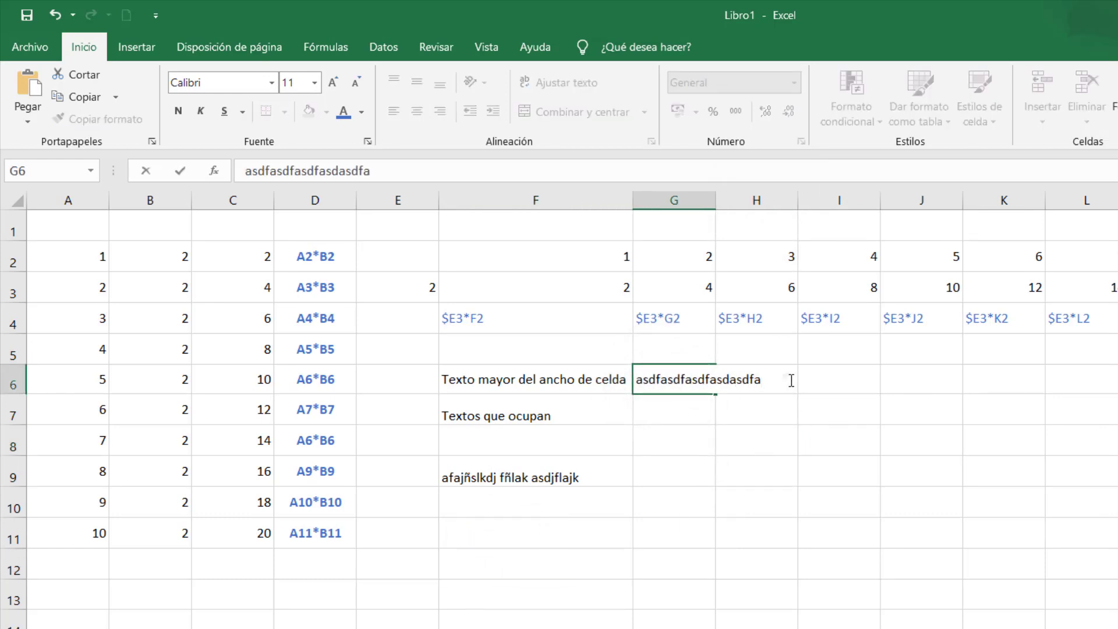
click(826, 387)
text(asdfasdfasd)
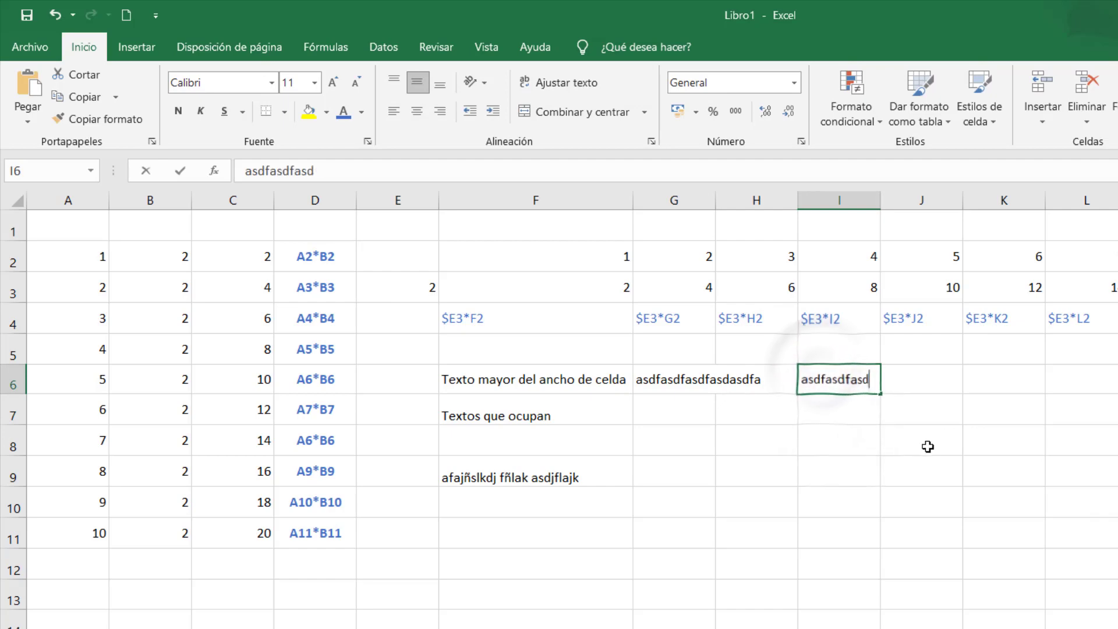
text(fasdfasdfasdfasdfasd)
click(776, 385)
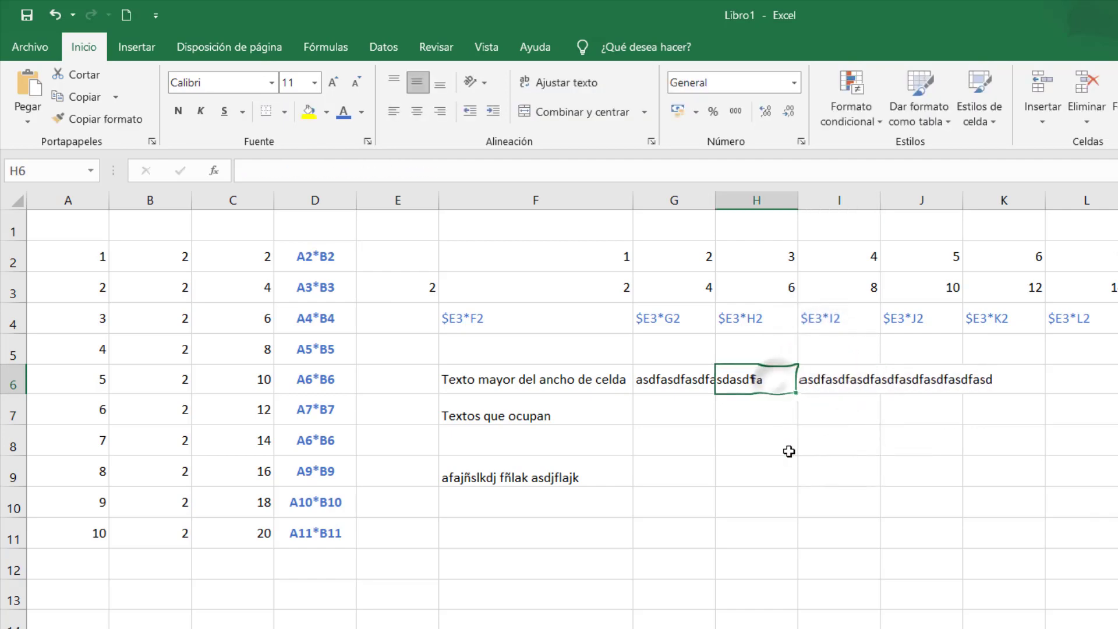
text(asdfasdfasdfasdfasdfa)
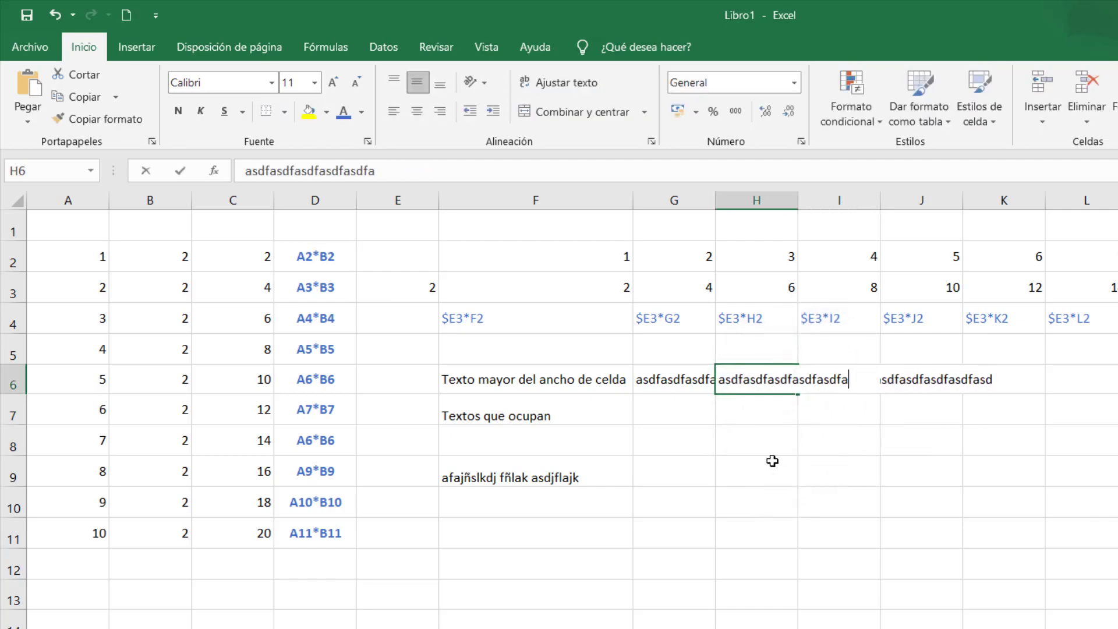
click(772, 461)
Autofit columns F through K together to their contents and deselect them
click(581, 204)
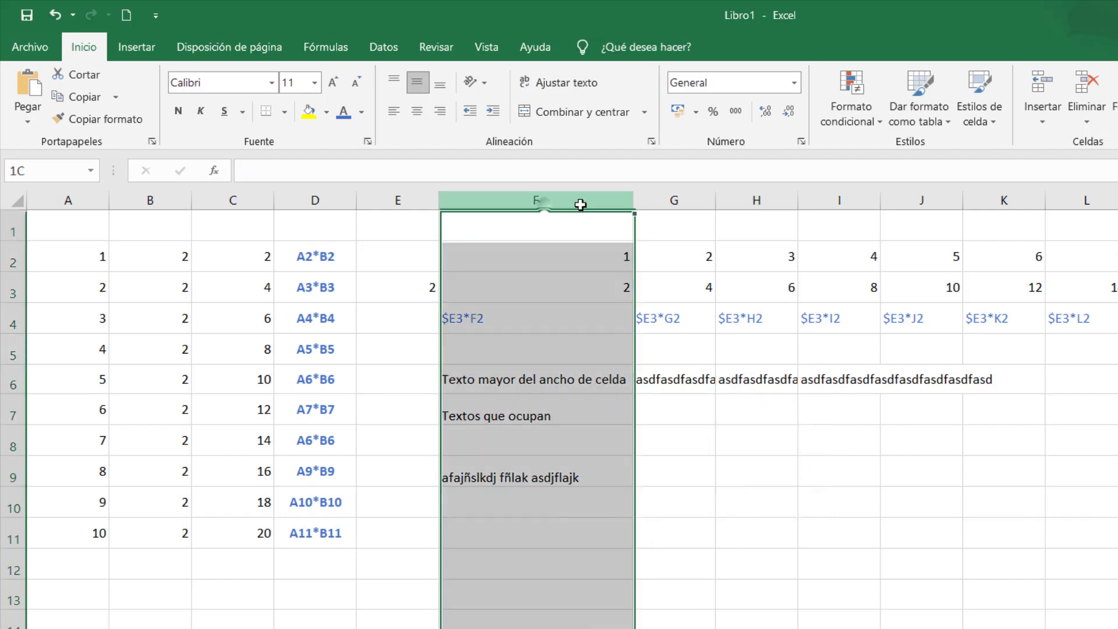
drag(580, 204, 990, 205)
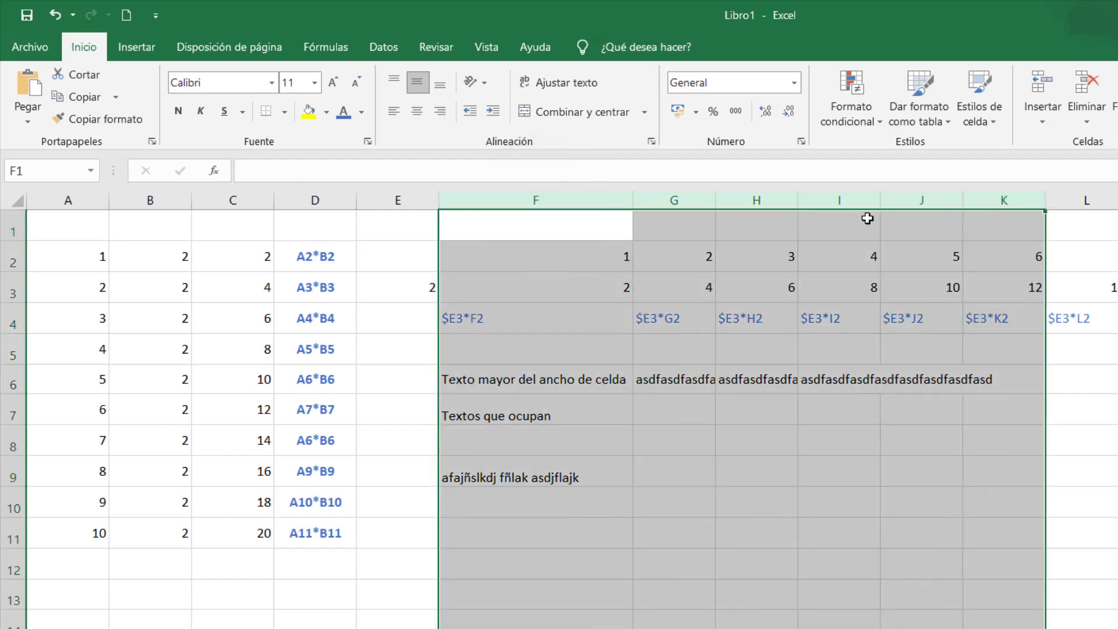
double_click(631, 200)
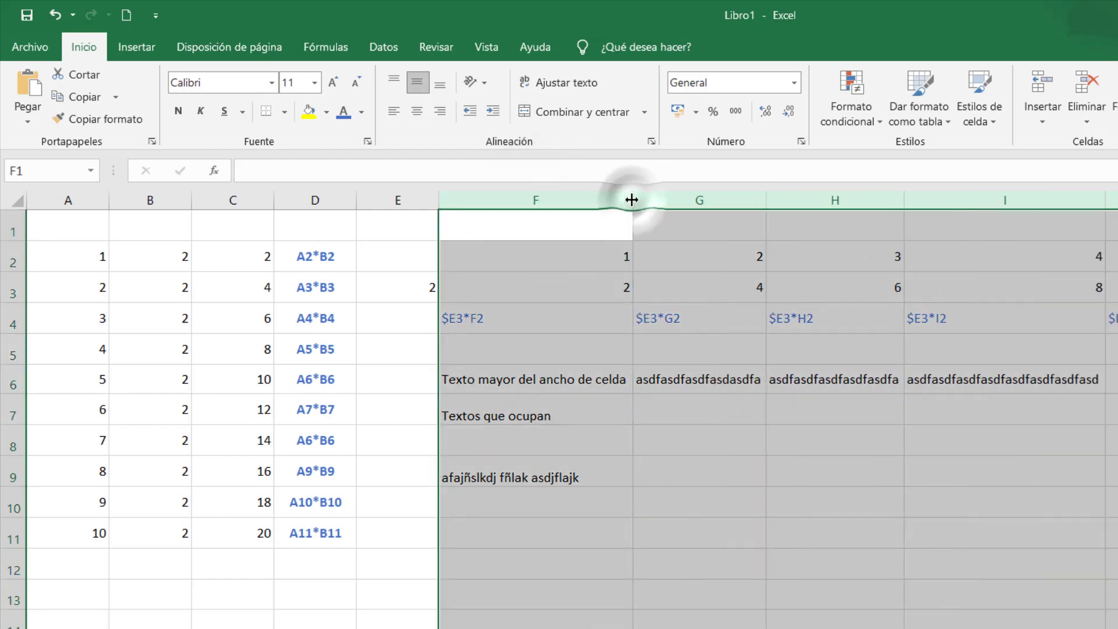
click(709, 404)
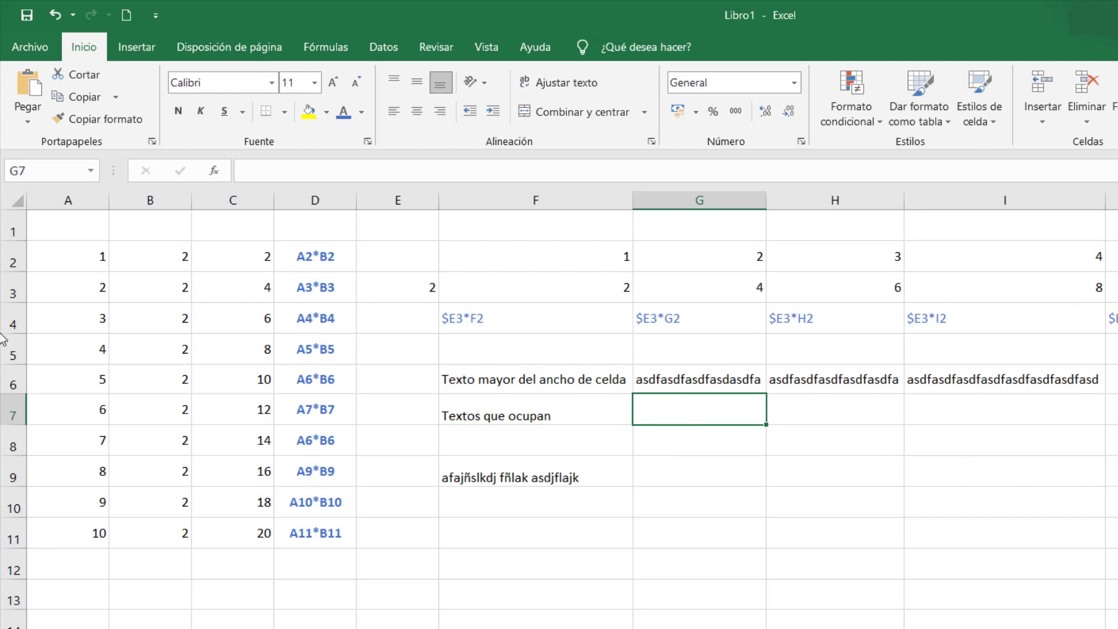
Reduce the height of row 4 by hand, and shrink all rows of the sheet to one uniform smaller height
drag(16, 333, 16, 321)
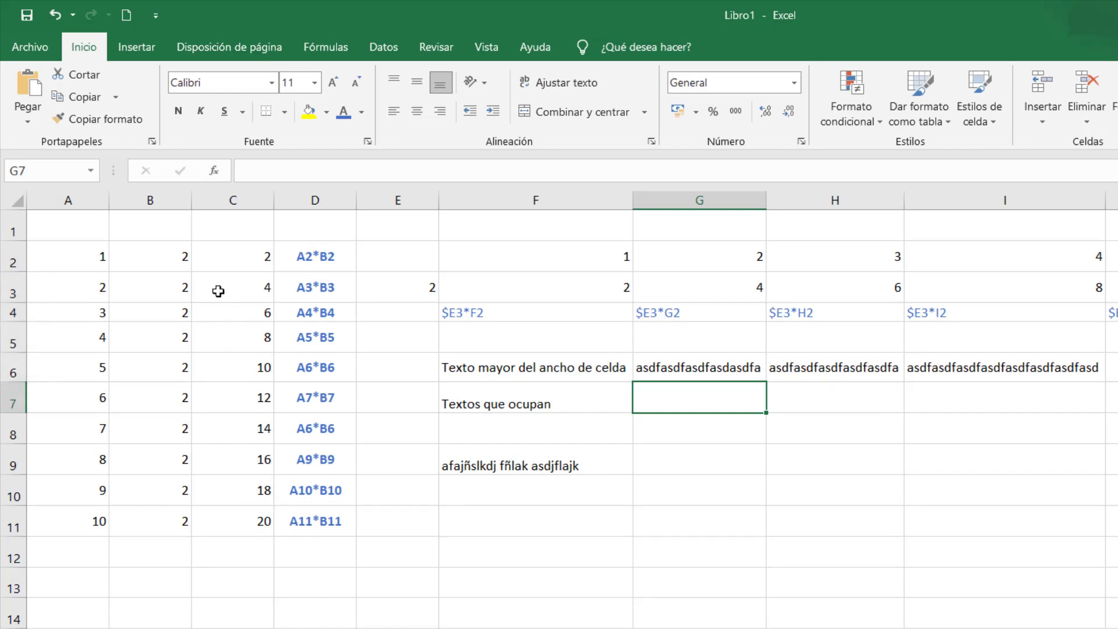
click(17, 201)
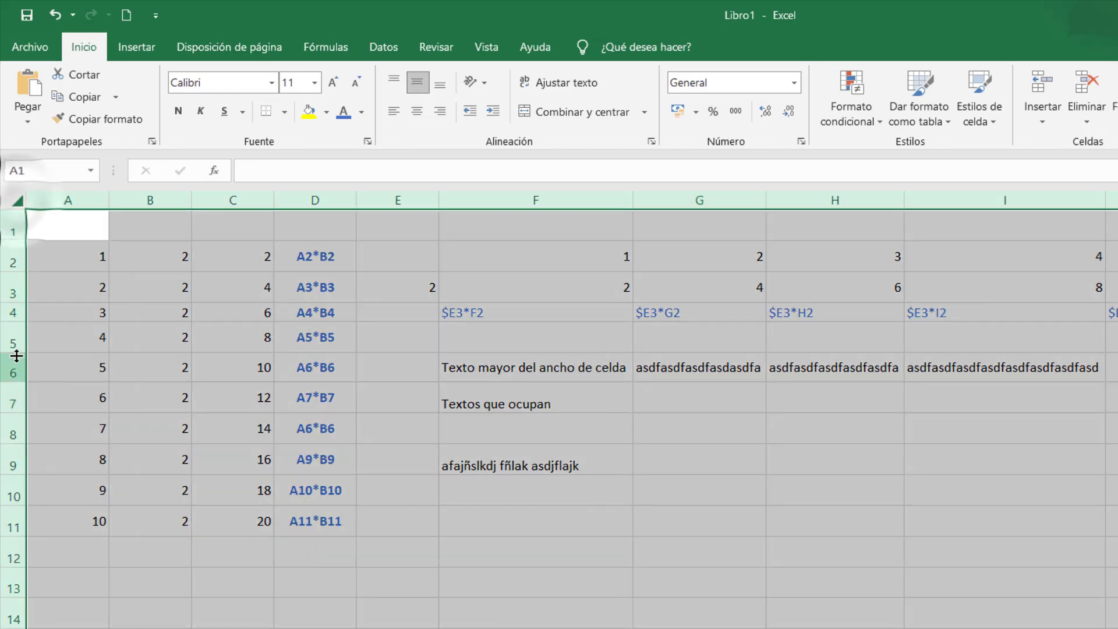
drag(16, 353, 17, 344)
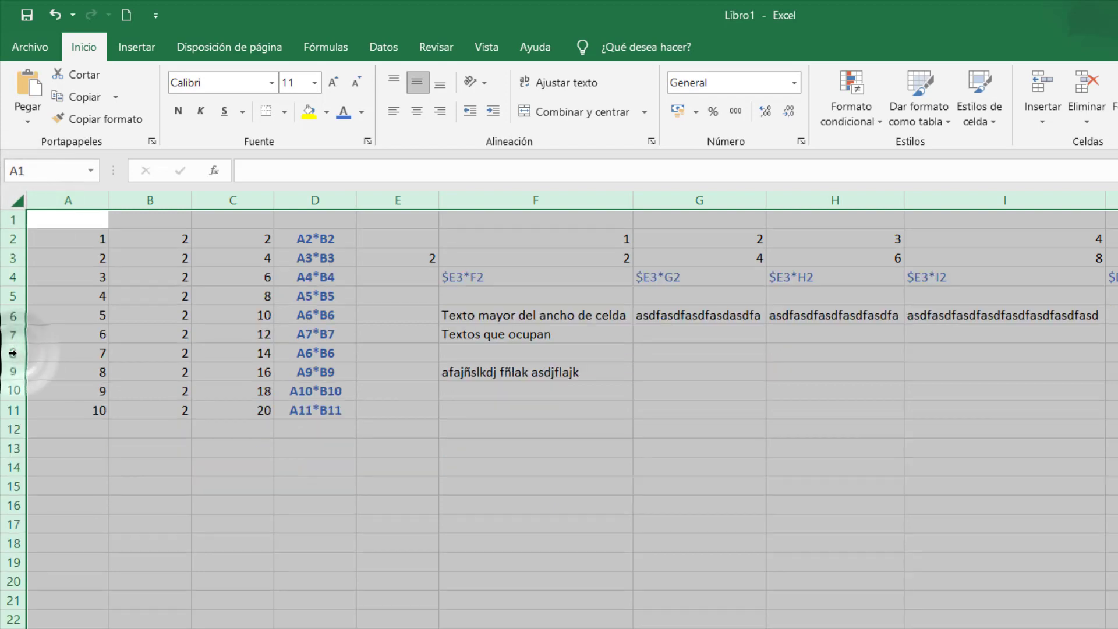
click(250, 427)
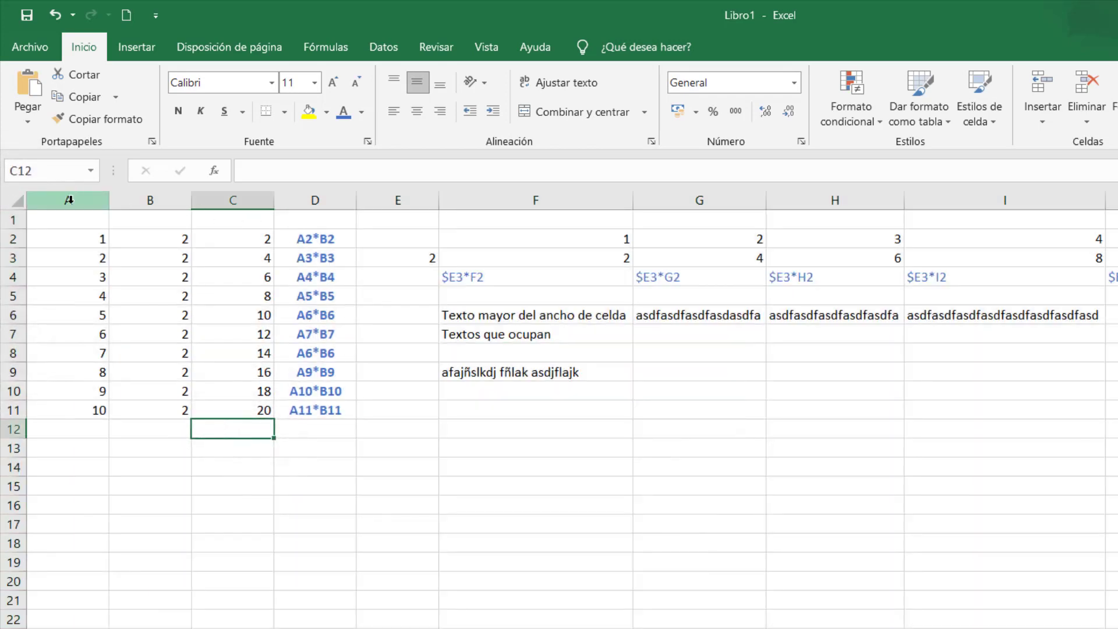
Select column A, row 7 and the adjacent columns A through F in turn, and clear the selection
click(509, 367)
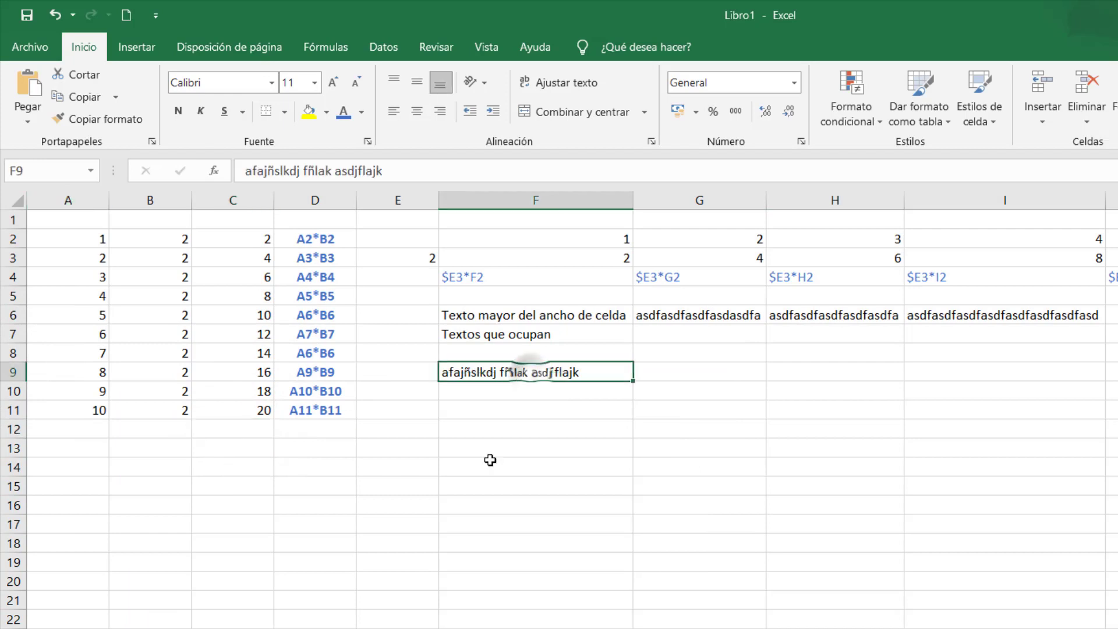
click(79, 201)
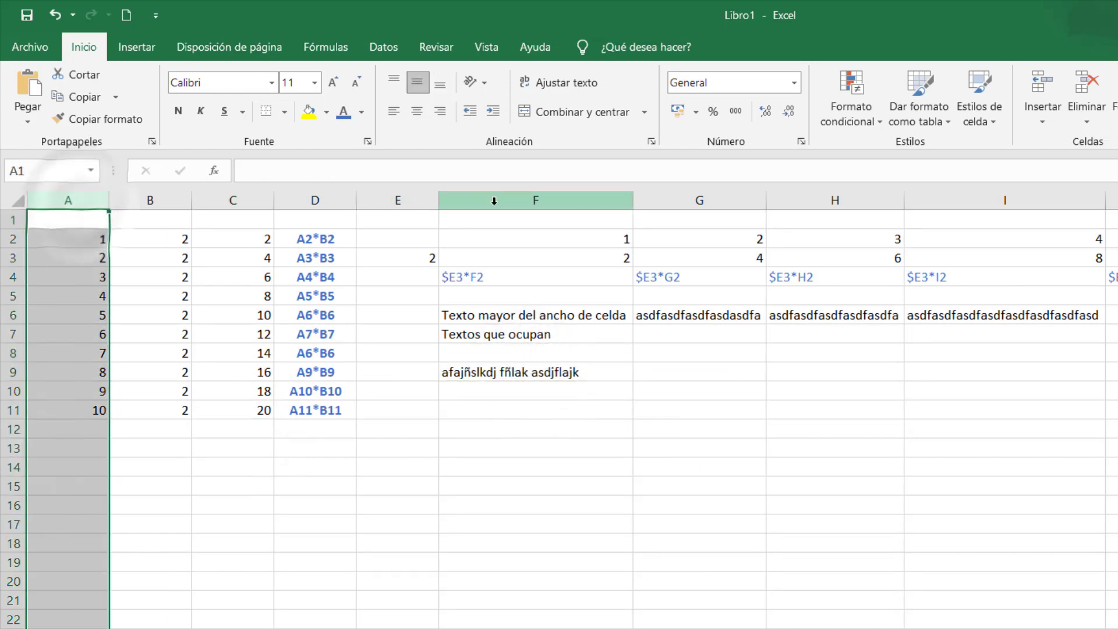
click(12, 335)
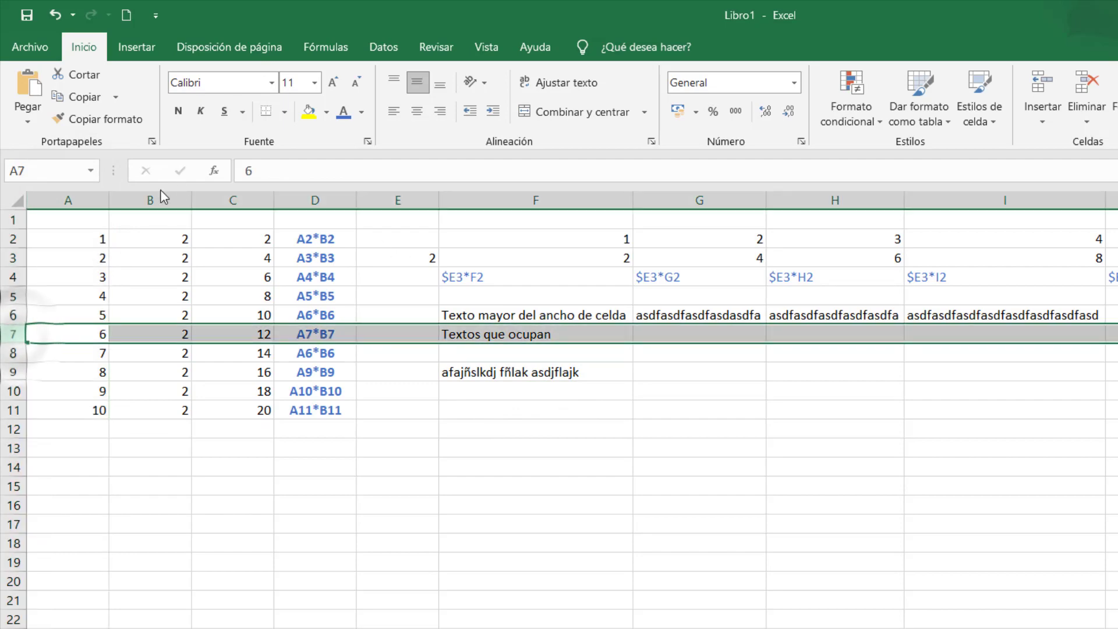
click(80, 198)
drag(81, 196, 504, 227)
drag(677, 567, 678, 574)
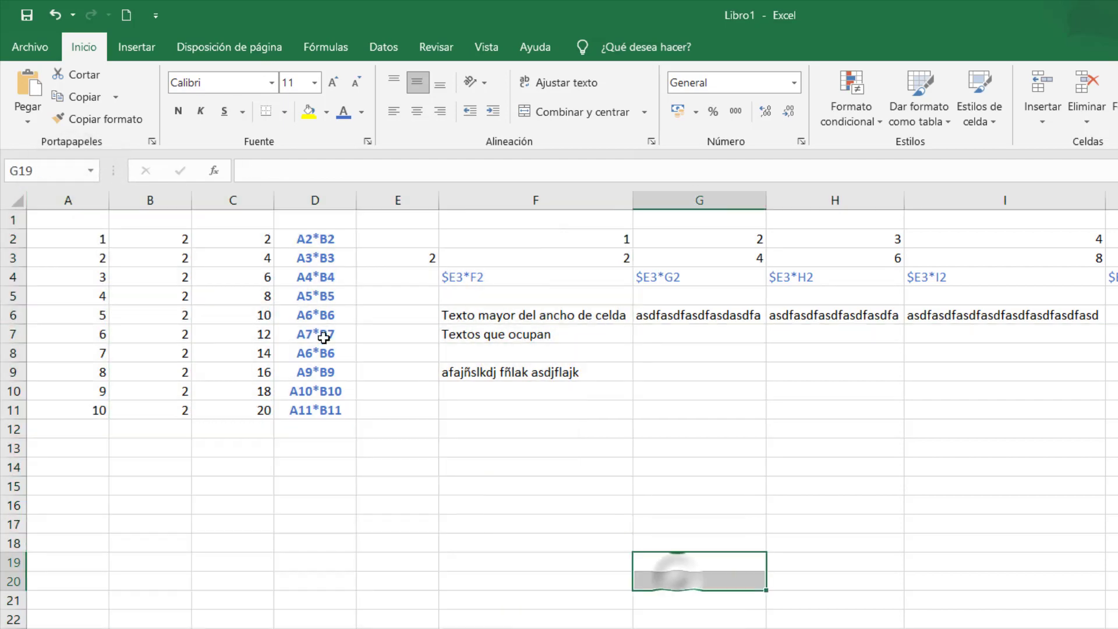
Select columns A and F one at a time and together as a non-adjacent selection, and deselect them by choosing cell F16
click(91, 200)
click(589, 198)
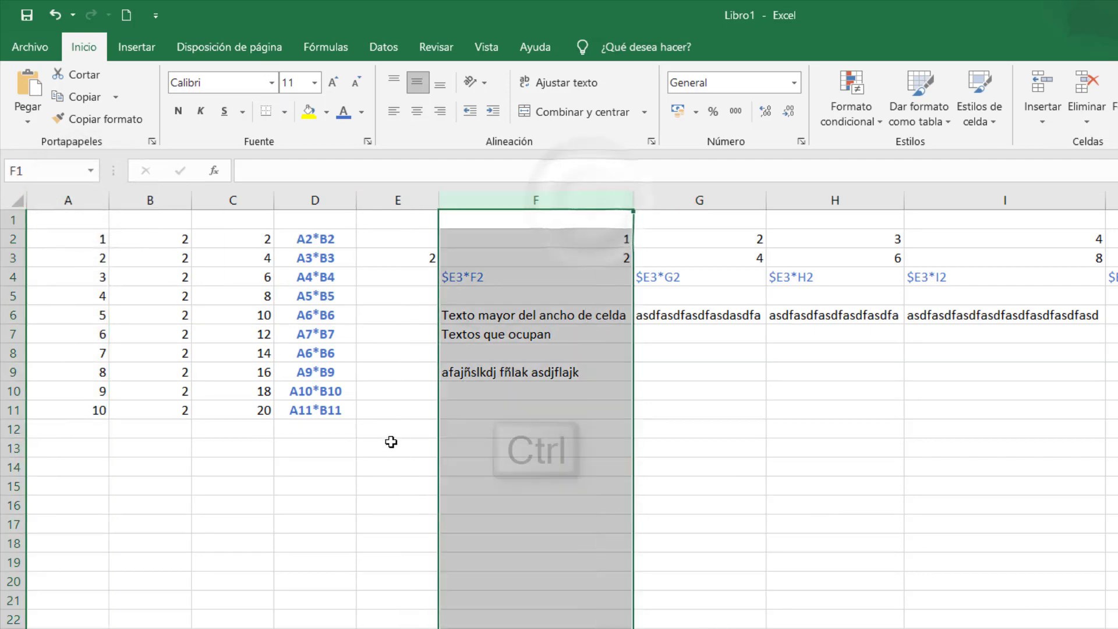
click(398, 447)
ctrl+click(92, 199)
click(79, 200)
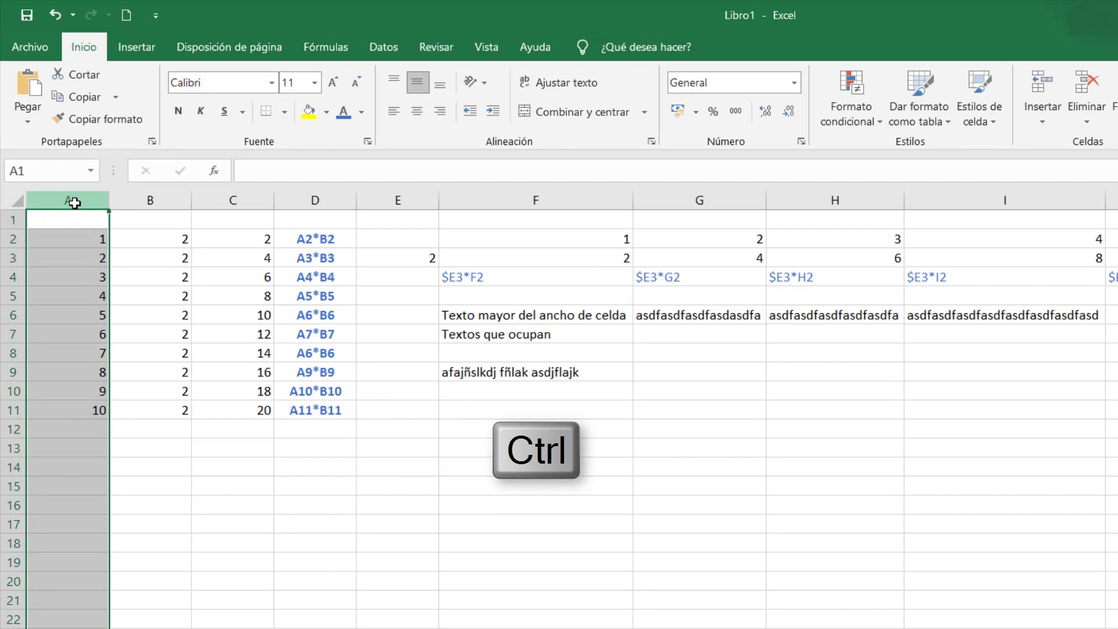
ctrl+click(498, 199)
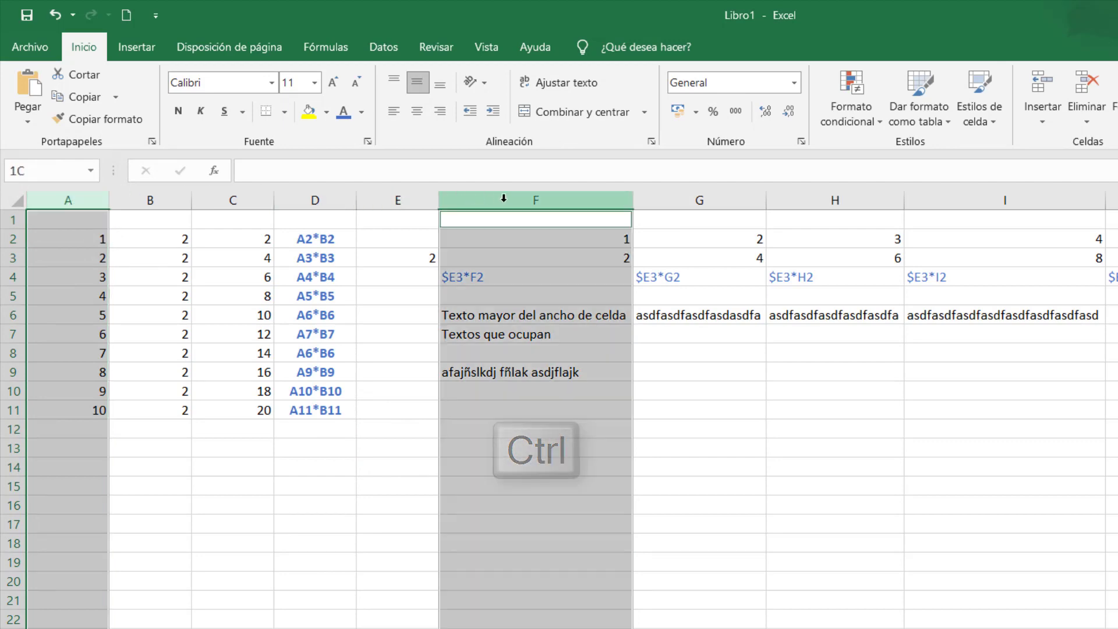
ctrl+click(504, 198)
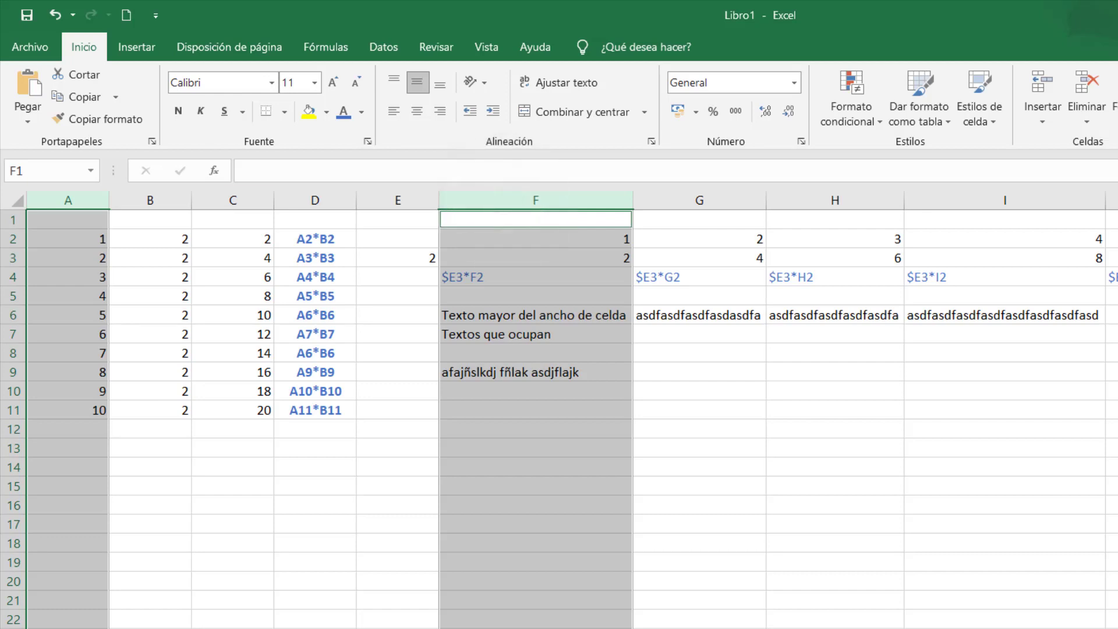
click(584, 501)
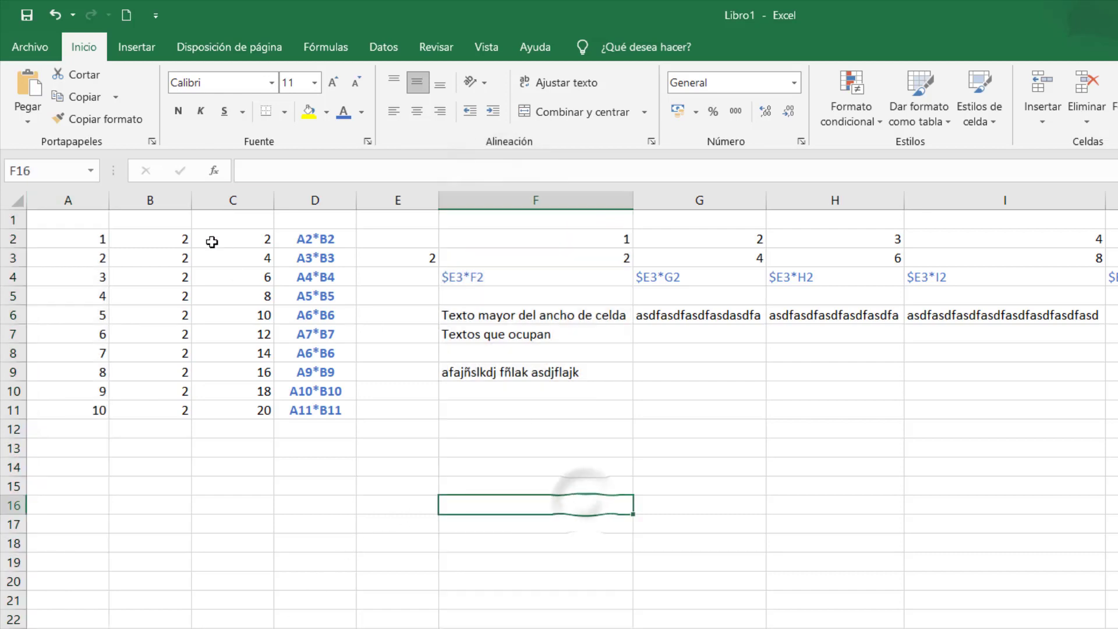
Select columns B, E and H together with rows 7, 11 and 3 as one non-adjacent selection
click(153, 200)
ctrl+click(397, 200)
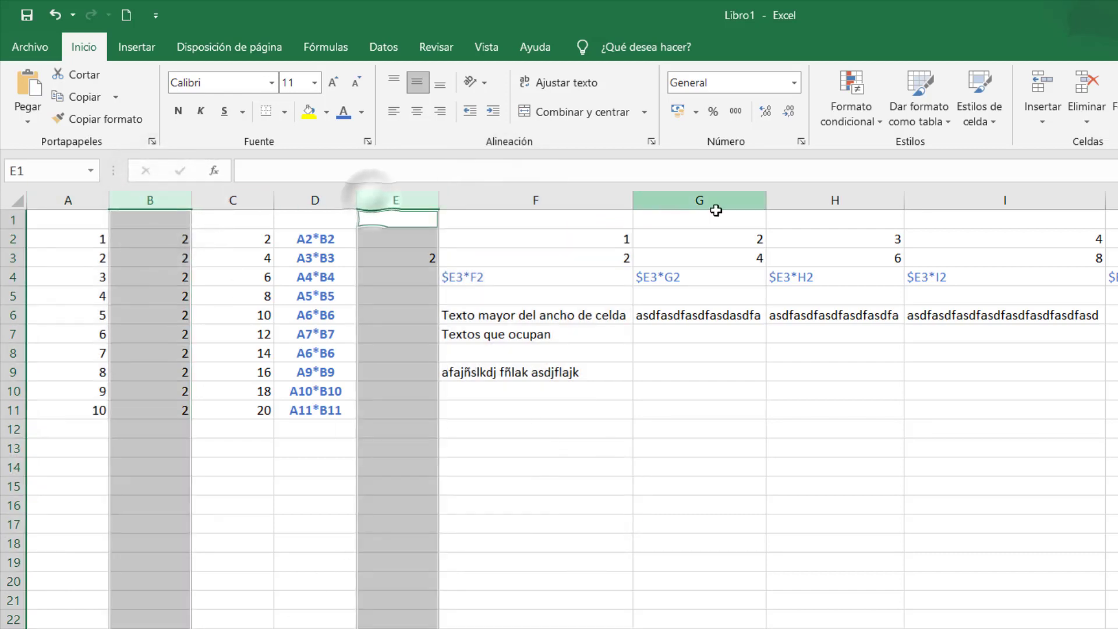
ctrl+click(829, 201)
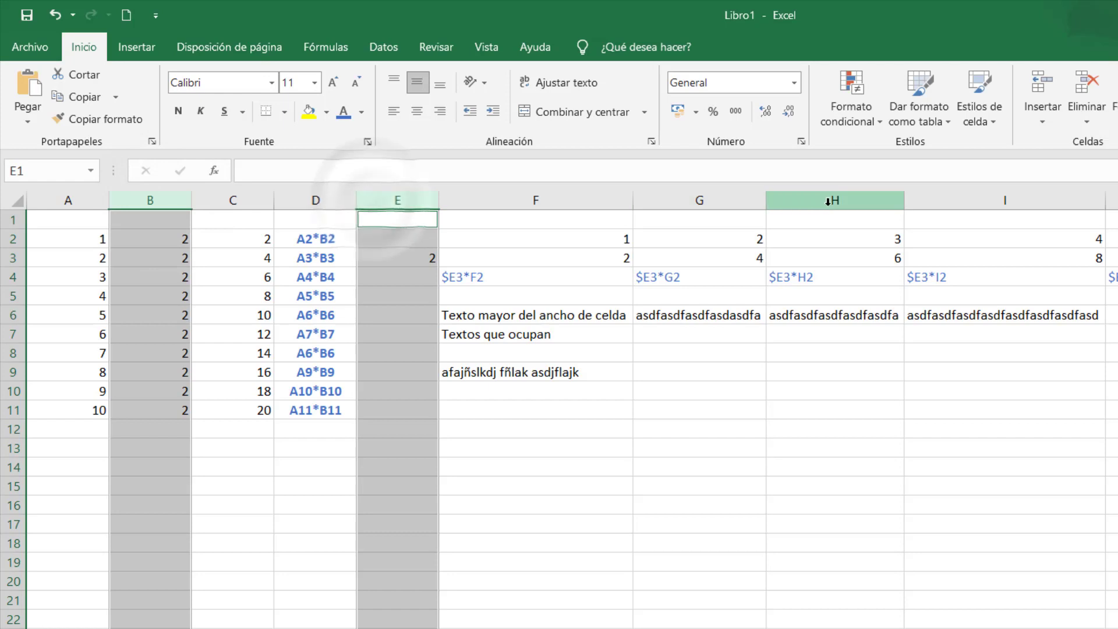
ctrl+click(13, 334)
ctrl+click(13, 410)
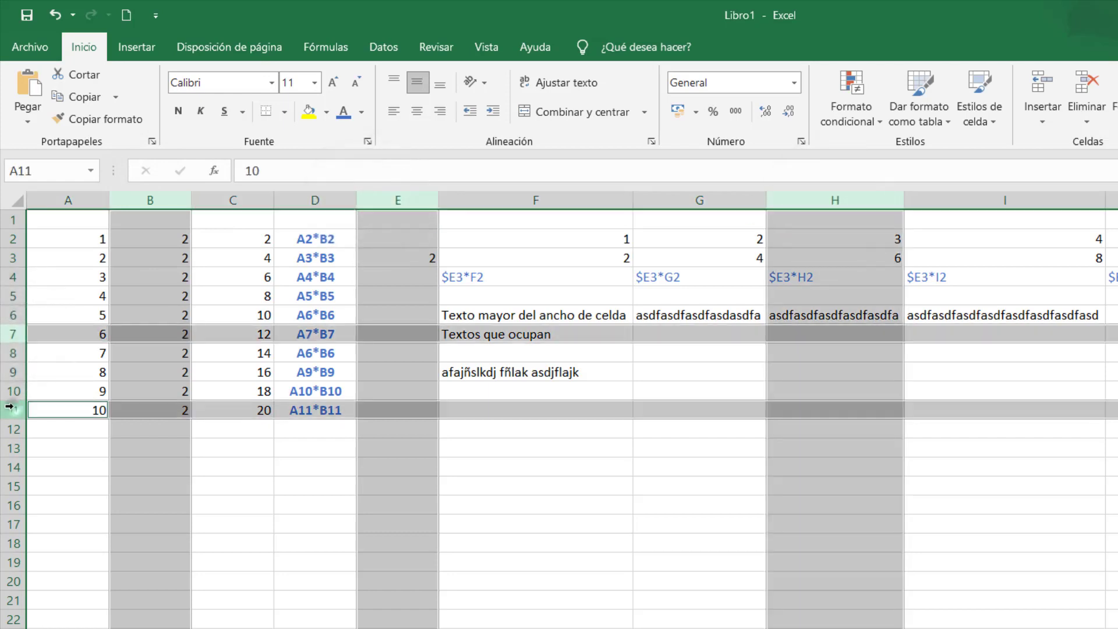
ctrl+click(12, 258)
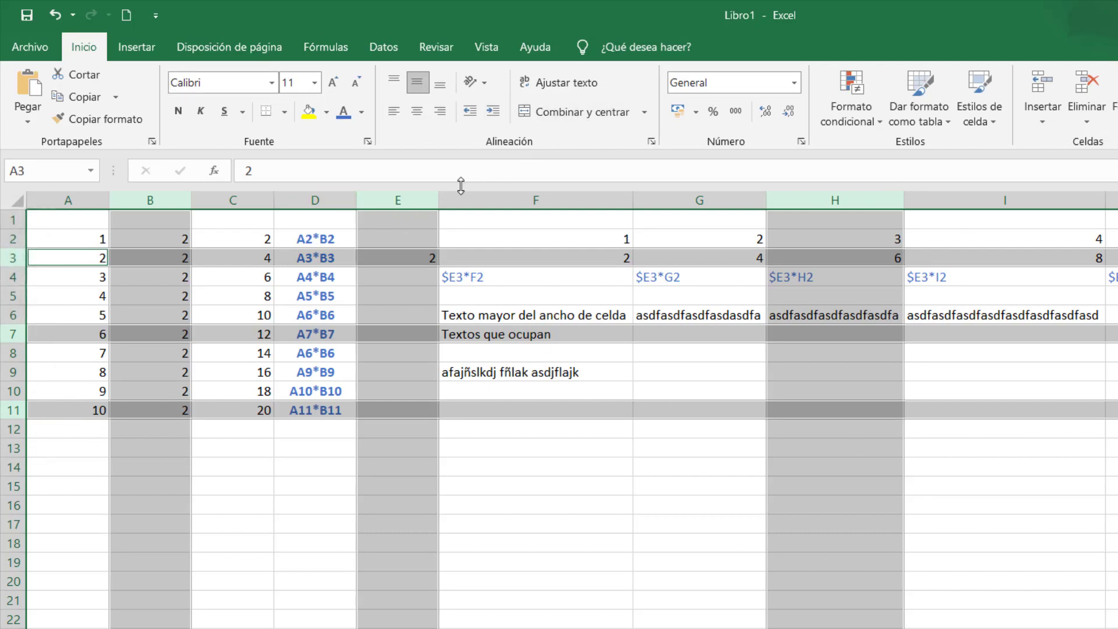
Try autofitting column E to its contents, and undo the autofit while keeping the sheet's reduced row heights
double_click(440, 195)
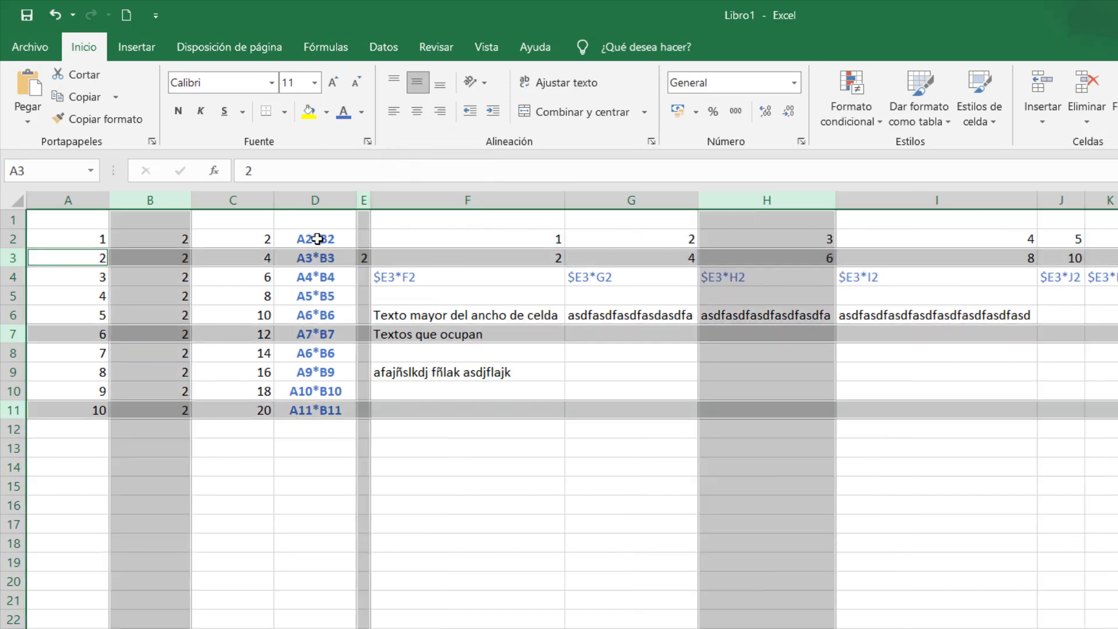
click(545, 501)
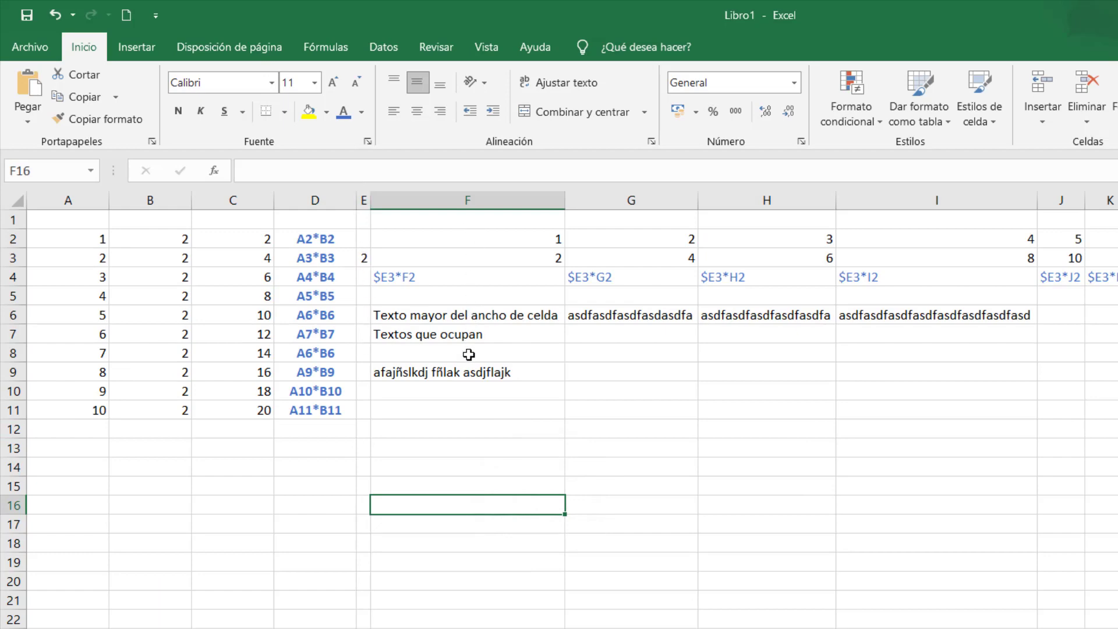
click(49, 17)
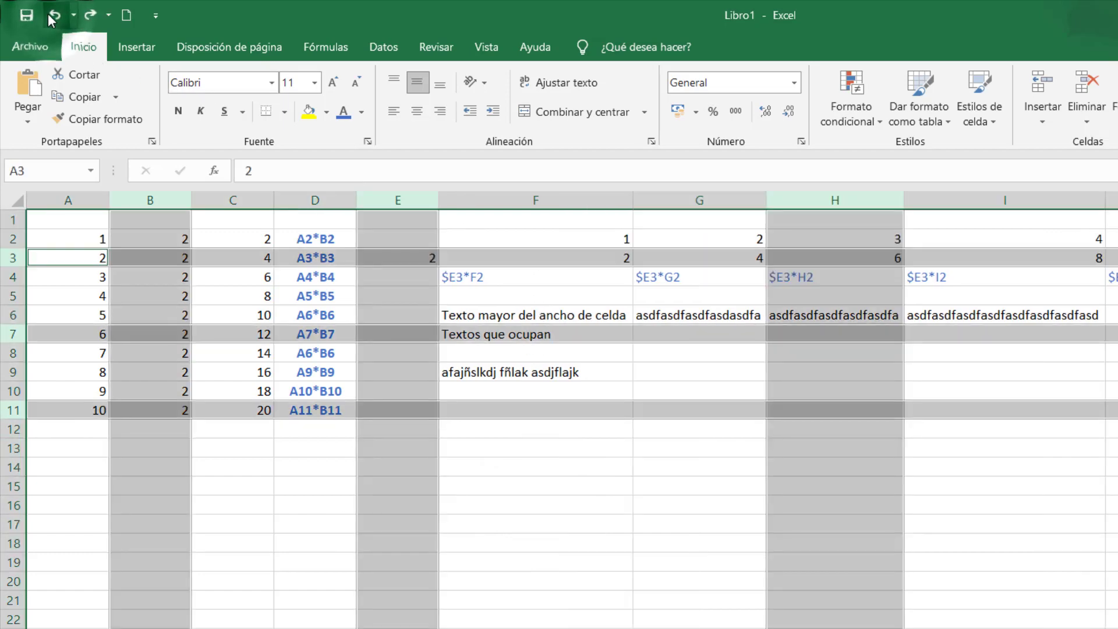
click(49, 17)
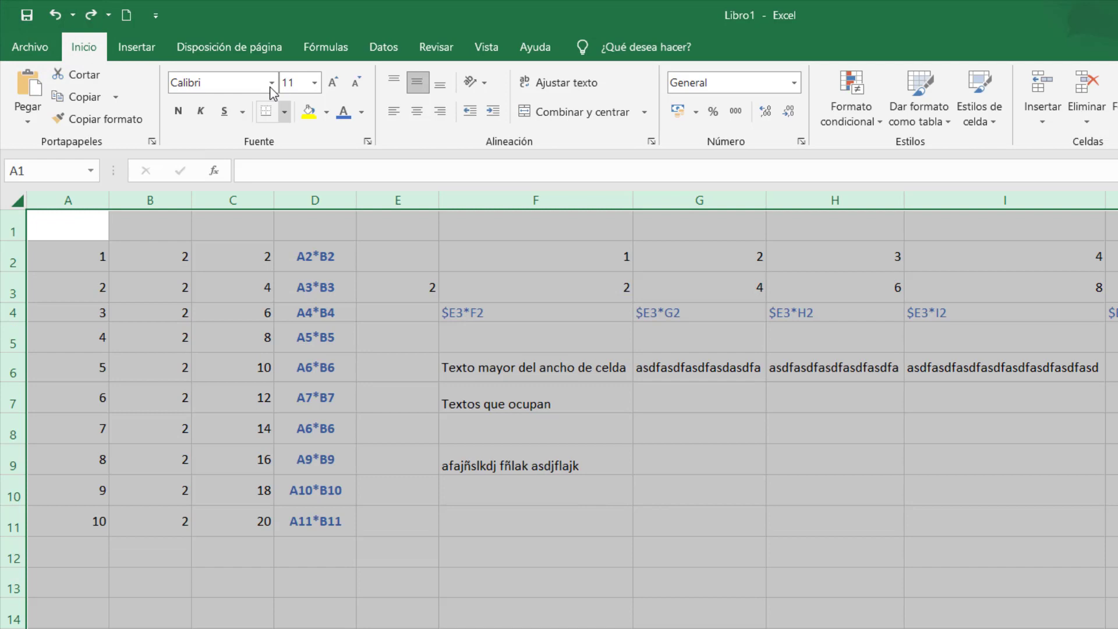
click(90, 15)
click(90, 15)
click(508, 444)
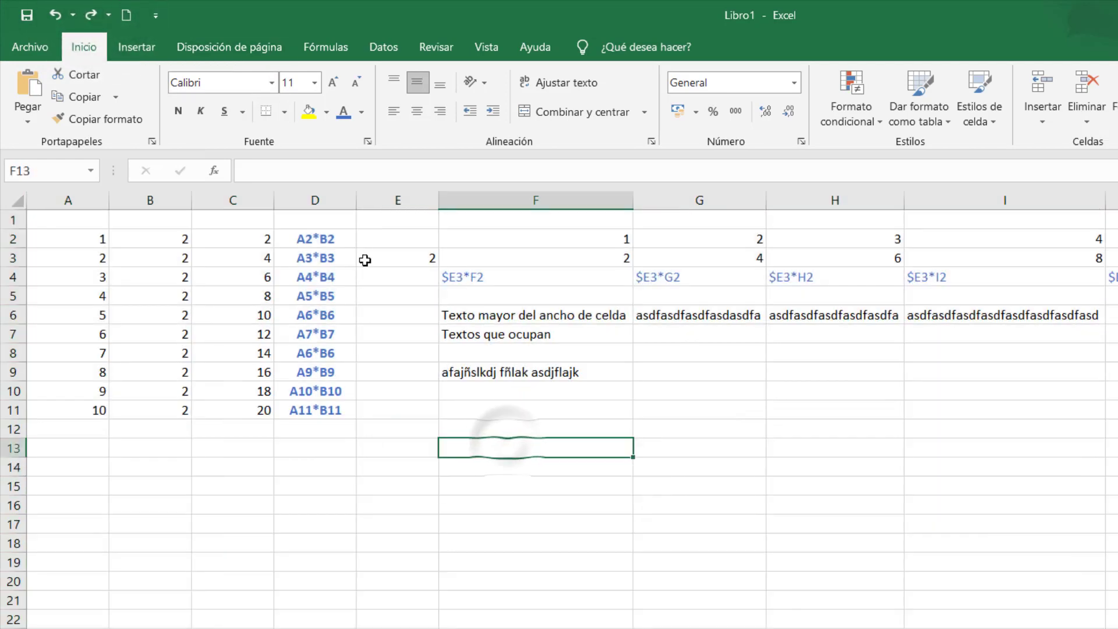
Select columns C and F together as a non-adjacent selection, and clear the selection
click(232, 200)
click(470, 200)
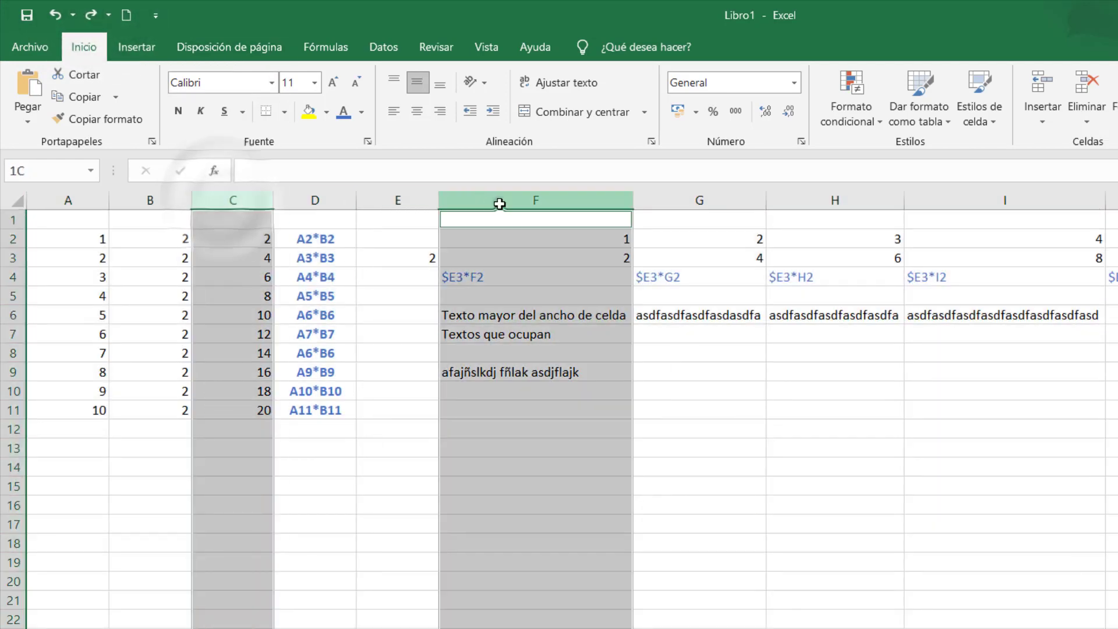
click(332, 429)
Enlarge rows 7 and 8 by hand, and give rows 1 to 12 one taller uniform height
drag(20, 344, 18, 393)
drag(14, 219, 17, 459)
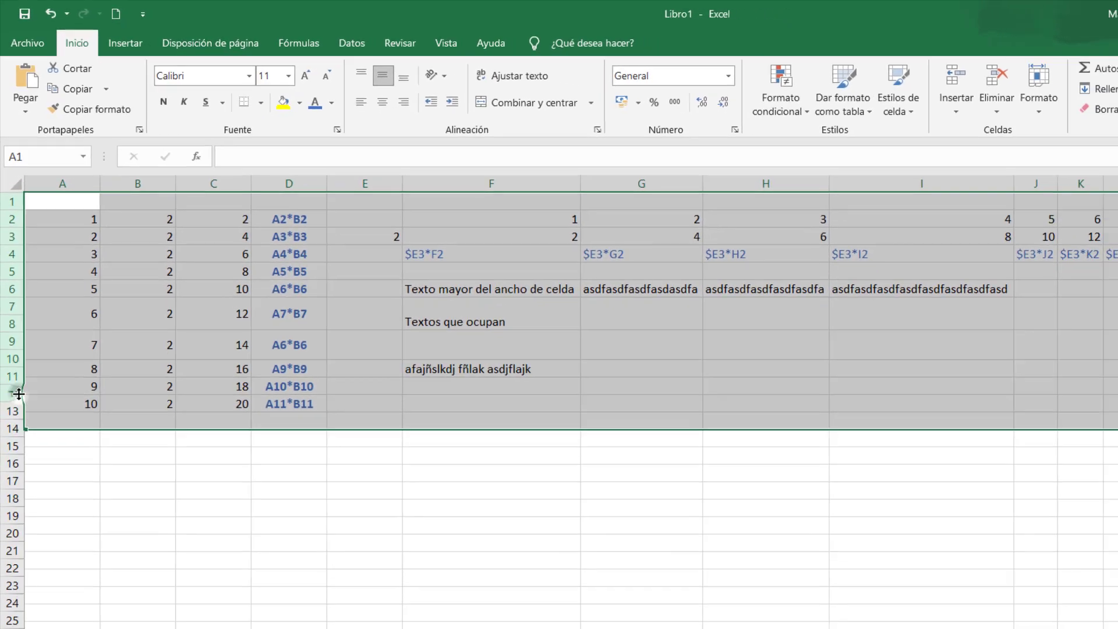
double_click(21, 431)
drag(18, 342, 12, 358)
Select the non-adjacent rows 7, 5 and 3, reduce their height together by hand, and deselect them
click(4, 384)
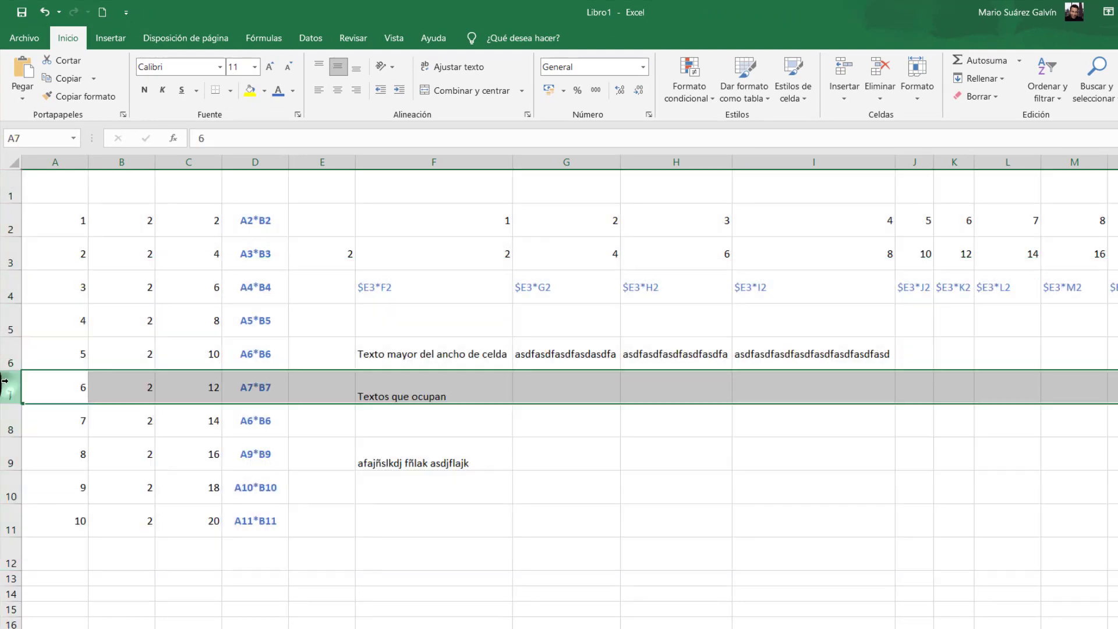
ctrl+click(9, 321)
ctrl+click(9, 254)
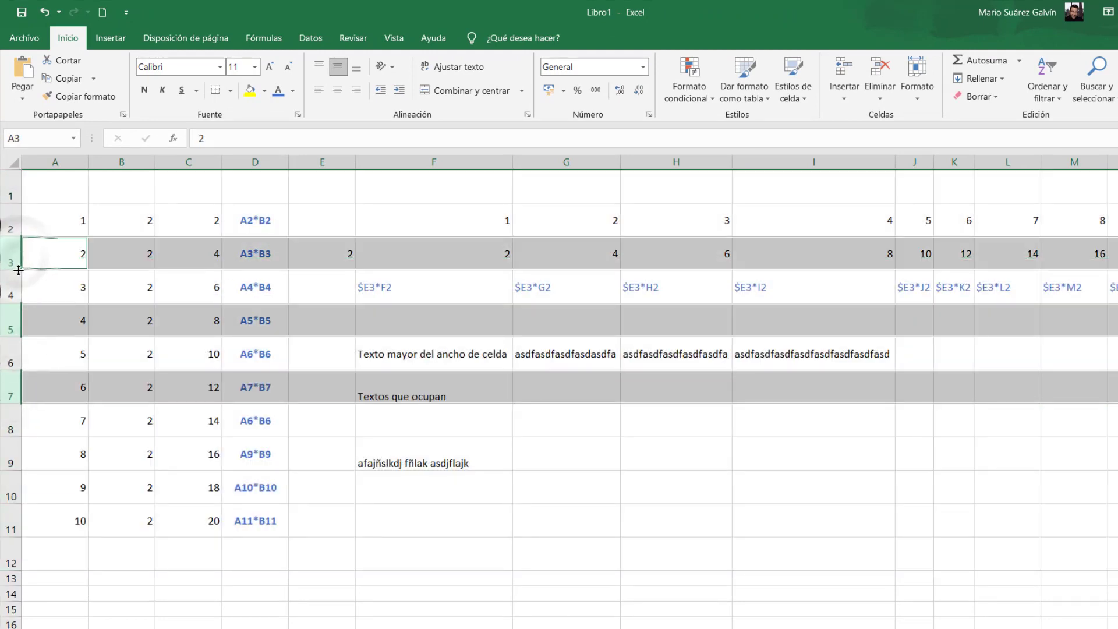
mouse_move(17, 269)
mouse_down()
mouse_move(16, 281)
mouse_move(16, 263)
mouse_up()
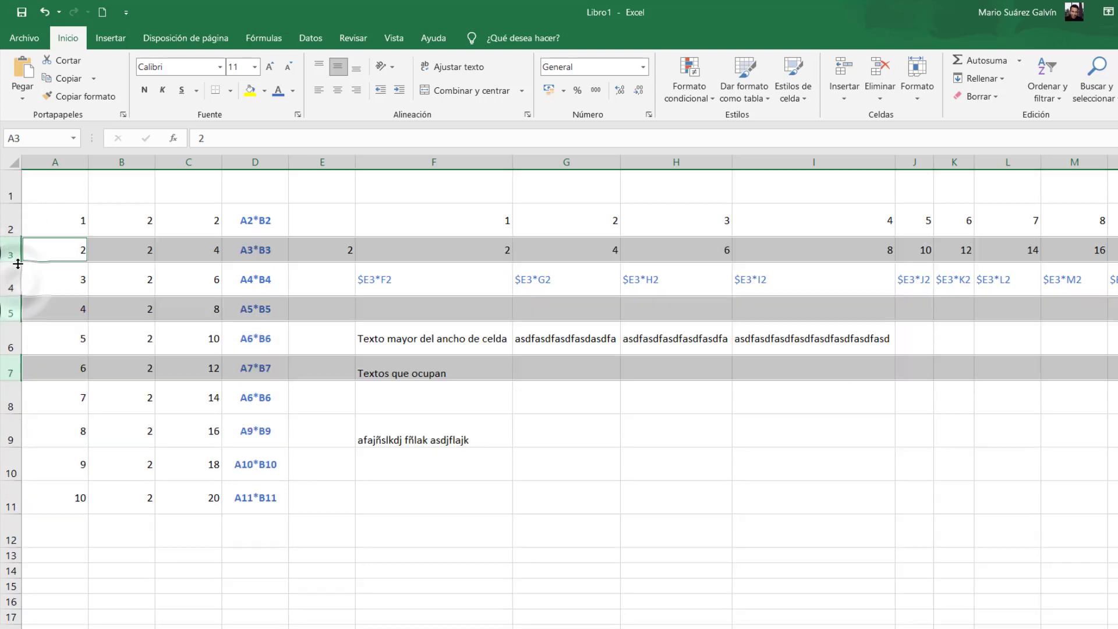
click(397, 383)
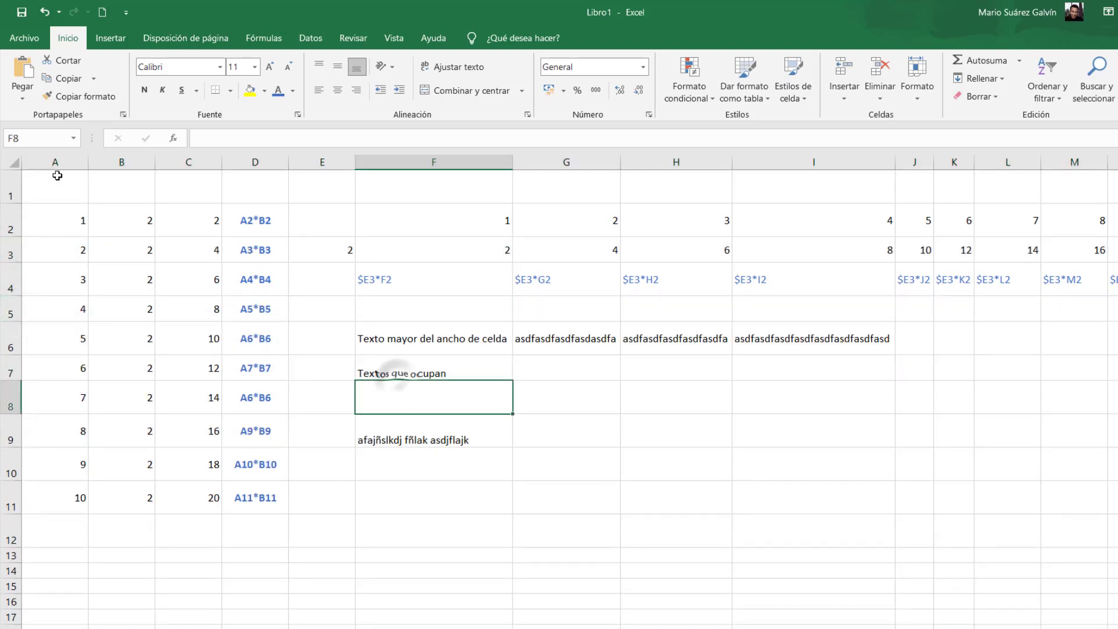
Autofit the height of all rows and the width of all columns of the sheet to their contents
click(12, 163)
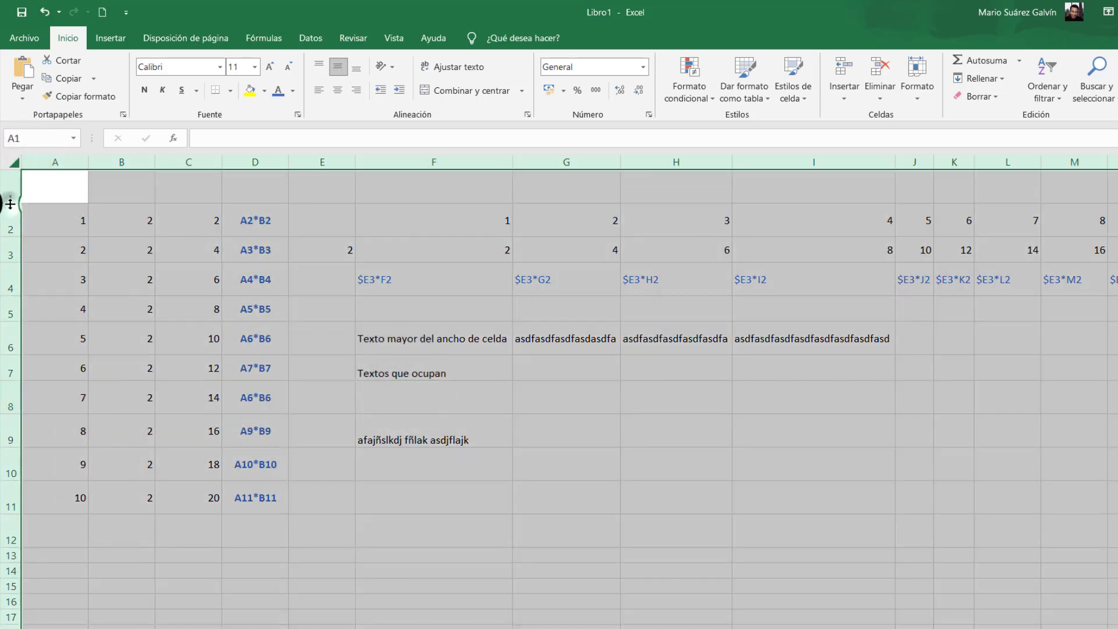
double_click(8, 203)
click(80, 162)
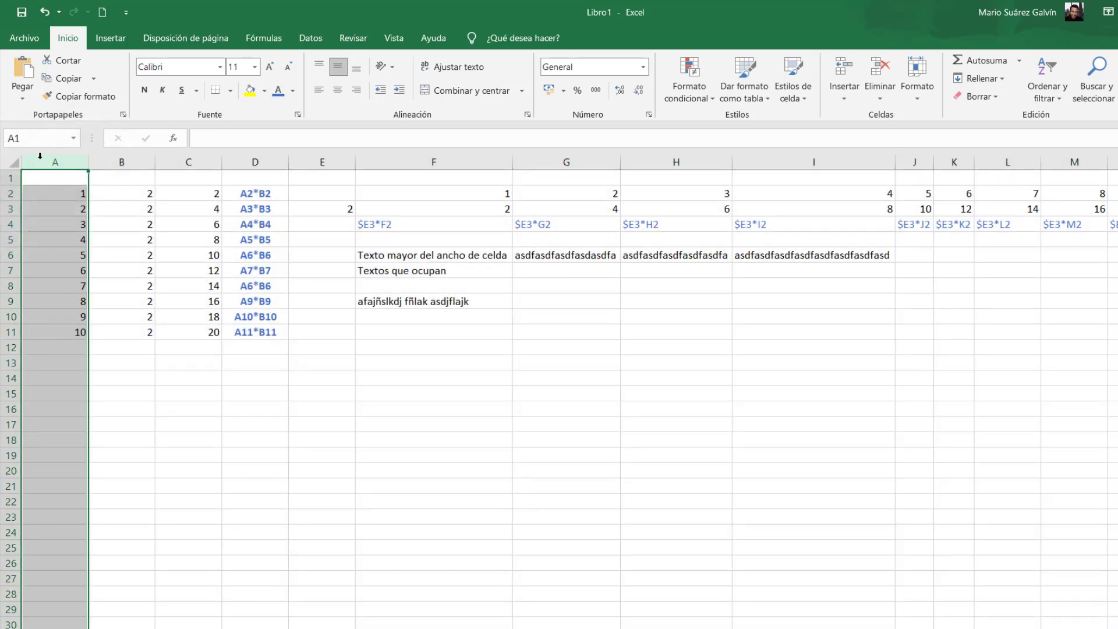
click(12, 162)
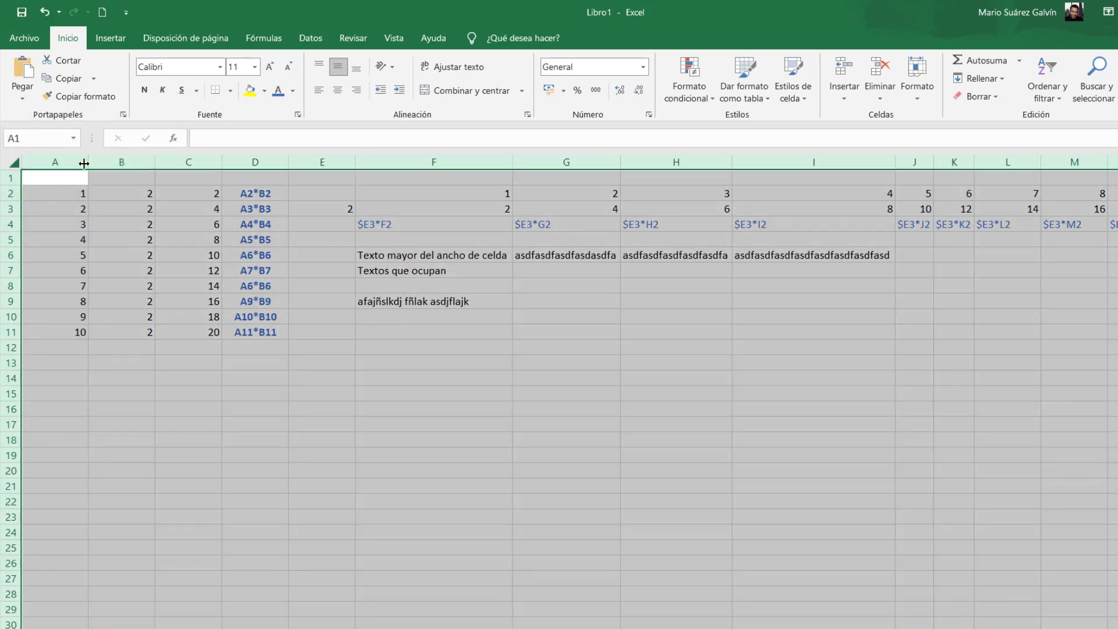
double_click(88, 162)
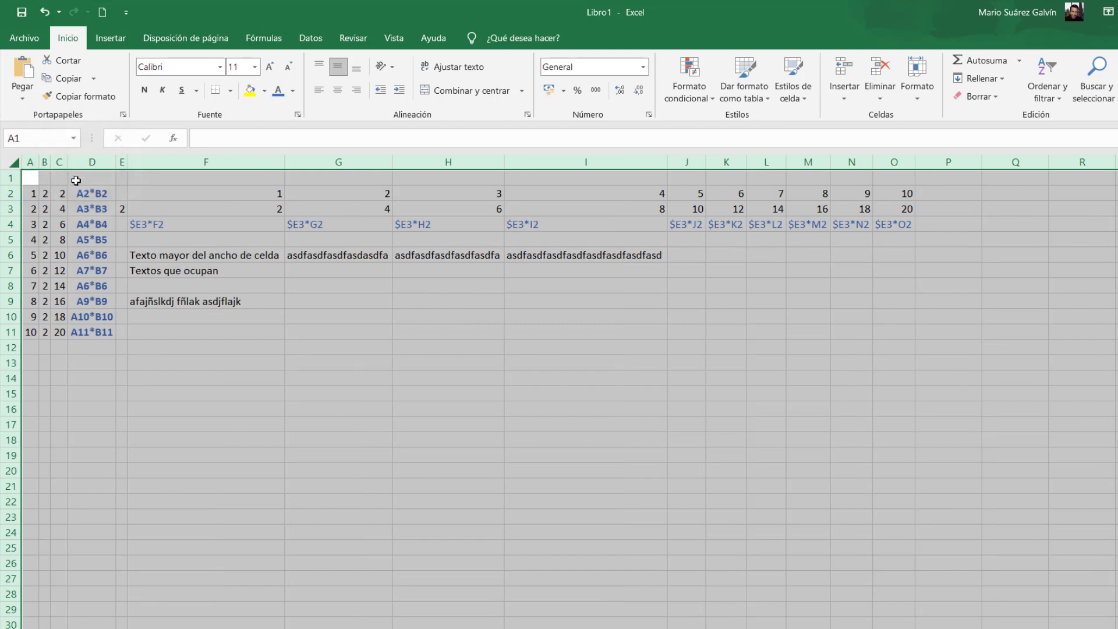
Set the width of all columns in the sheet to exactly 10,78, and deselect them by choosing cell G11
right_click(360, 165)
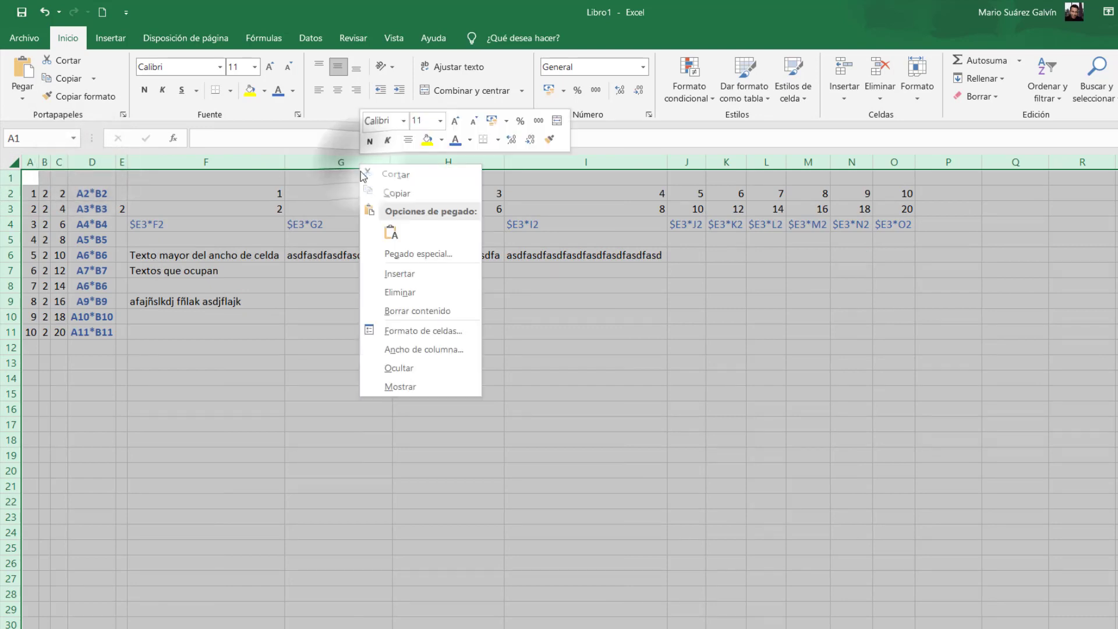
click(417, 348)
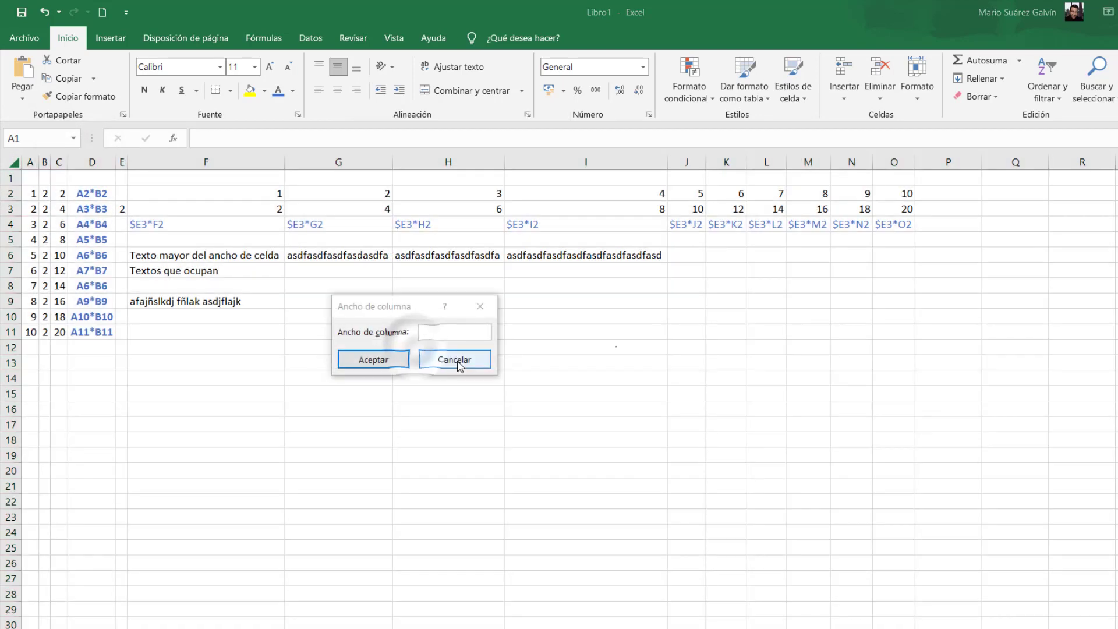
text(10,78)
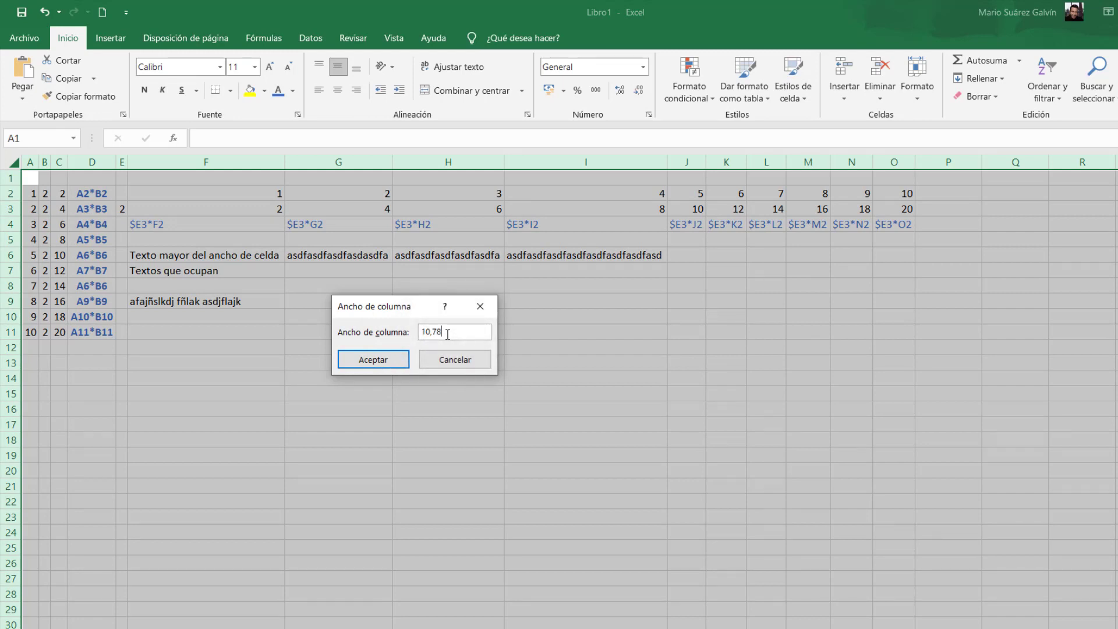
key(Return)
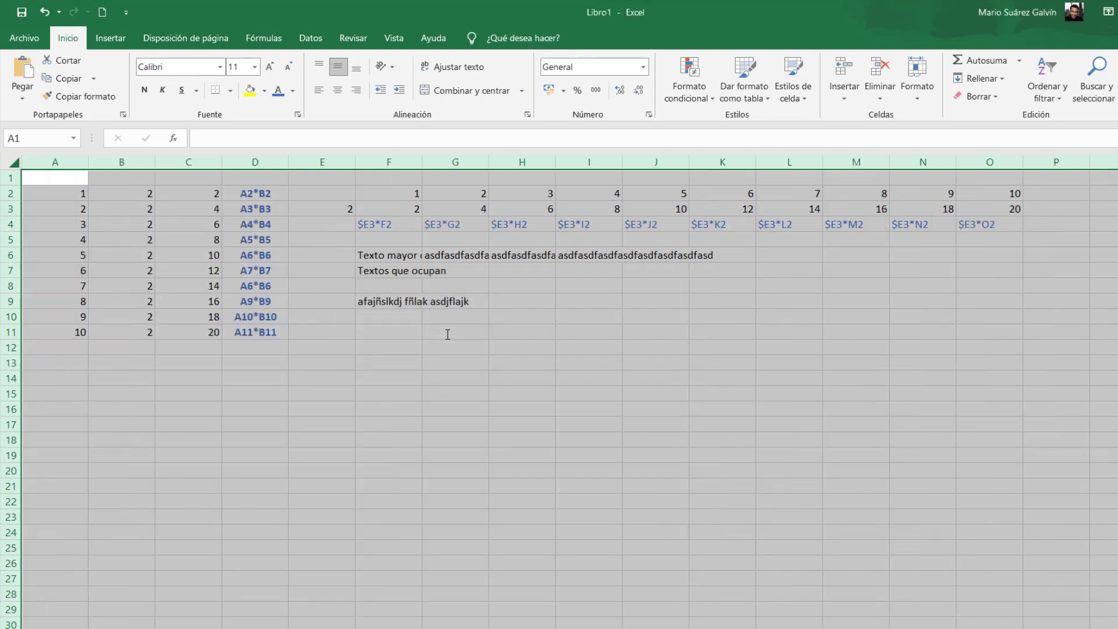
click(447, 334)
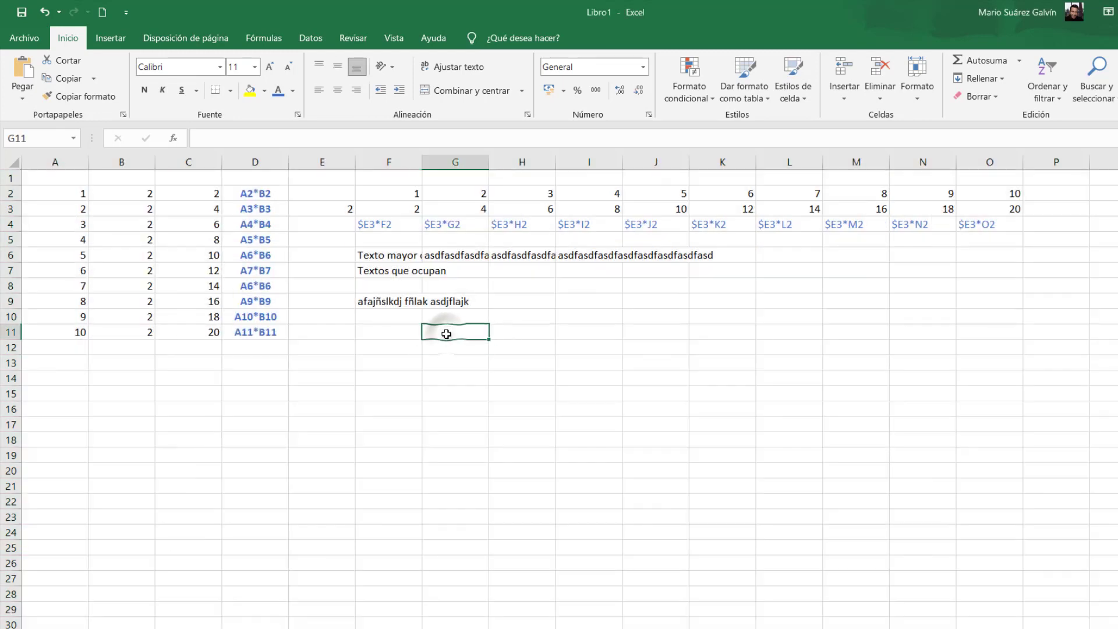
Select columns B, F, E, D and C one after another, and clear the selection by choosing cell B1
click(123, 272)
click(135, 162)
click(388, 165)
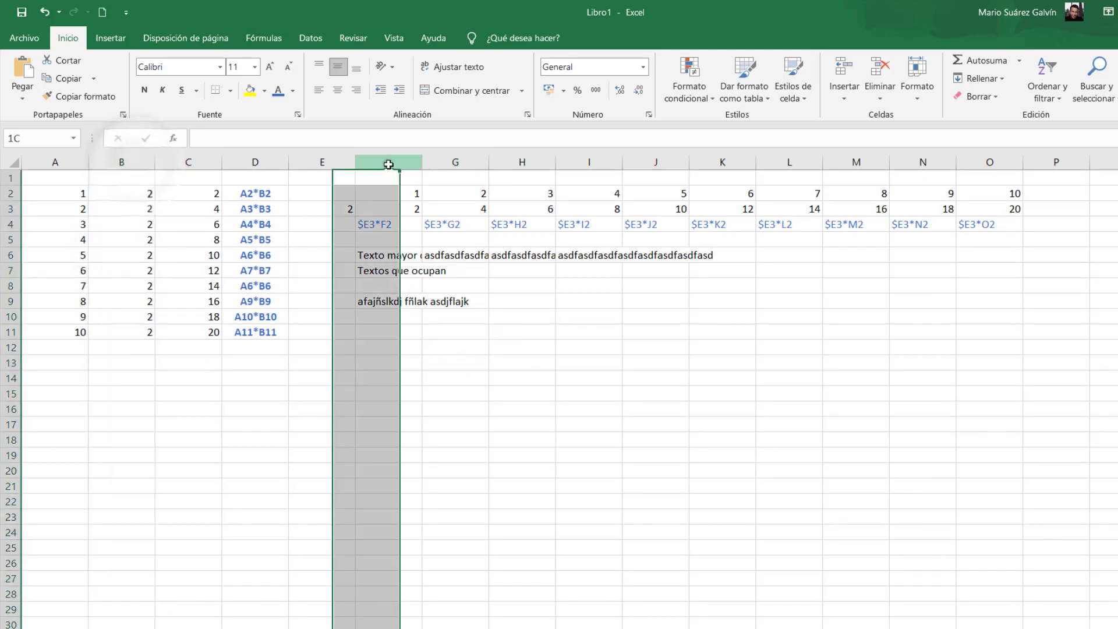
click(322, 164)
click(268, 165)
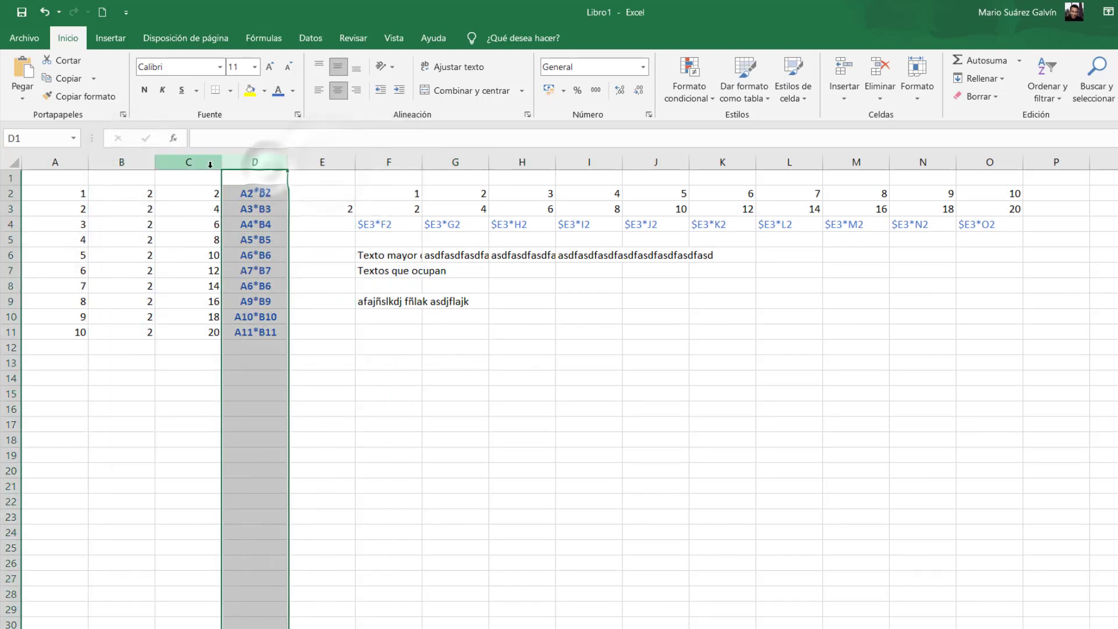
click(210, 164)
click(125, 177)
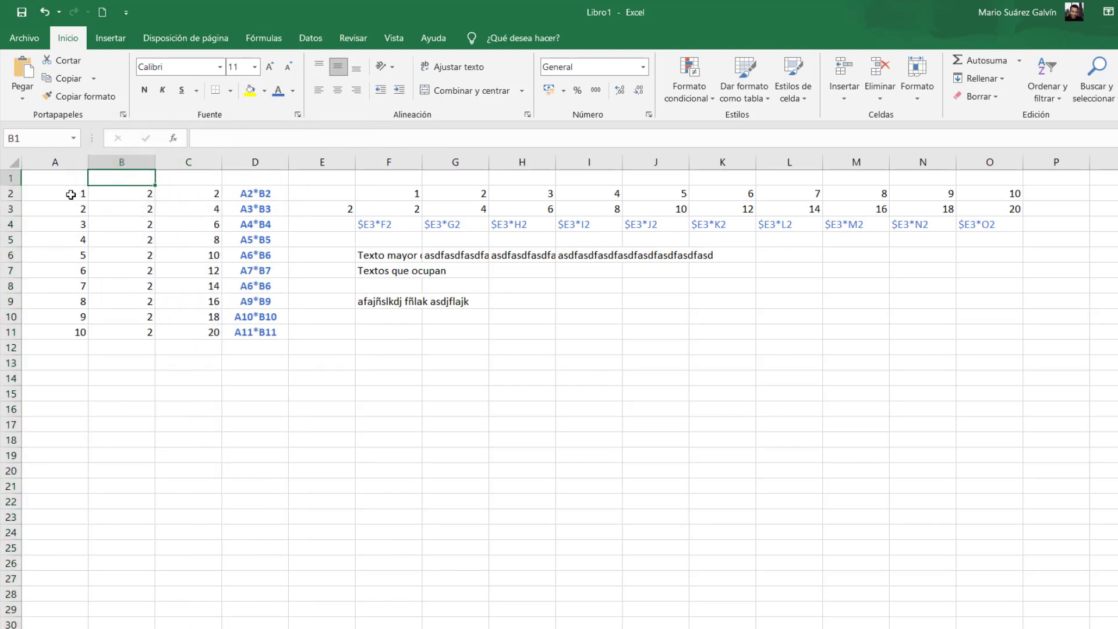
Select the range A2:D11 and a second block of cells beside it in turn, and deselect by choosing cell I23
drag(71, 194, 257, 330)
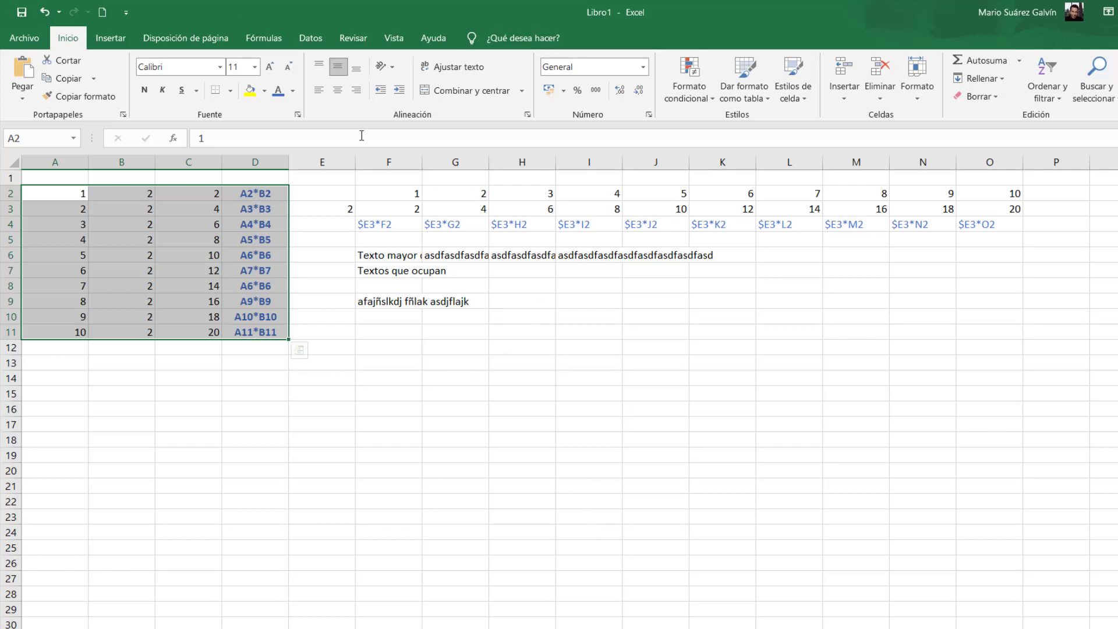
drag(347, 194, 718, 410)
click(610, 517)
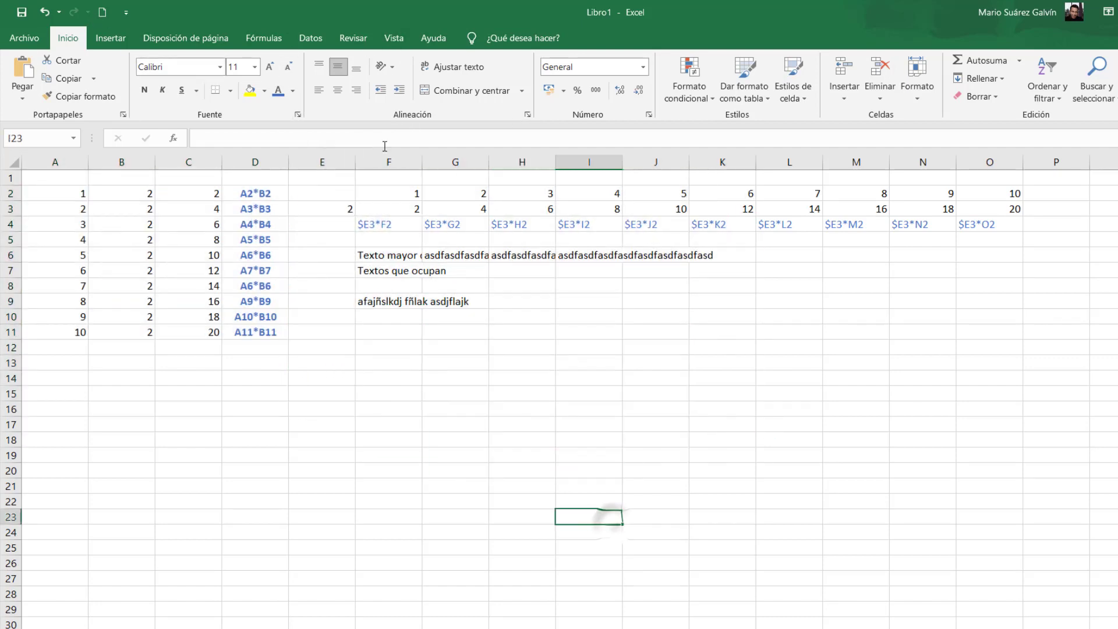
Select column E, row 6, a single cell in row 3, and the block of cells starting at F2 in turn
click(324, 162)
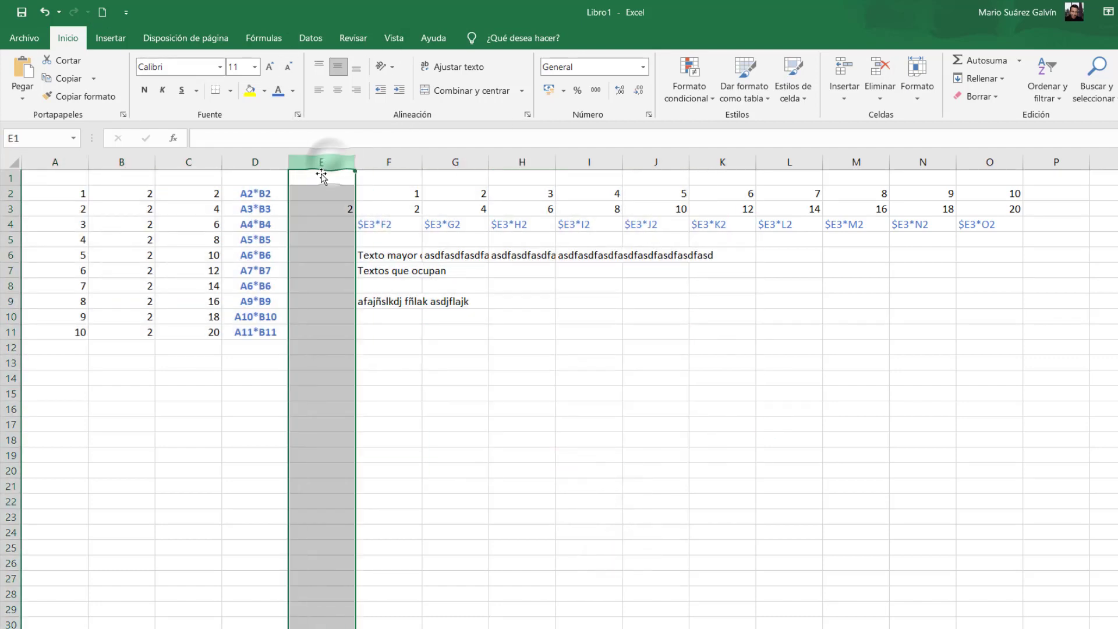
click(8, 257)
click(498, 208)
mouse_move(363, 187)
mouse_down()
mouse_move(669, 317)
mouse_move(990, 327)
mouse_up()
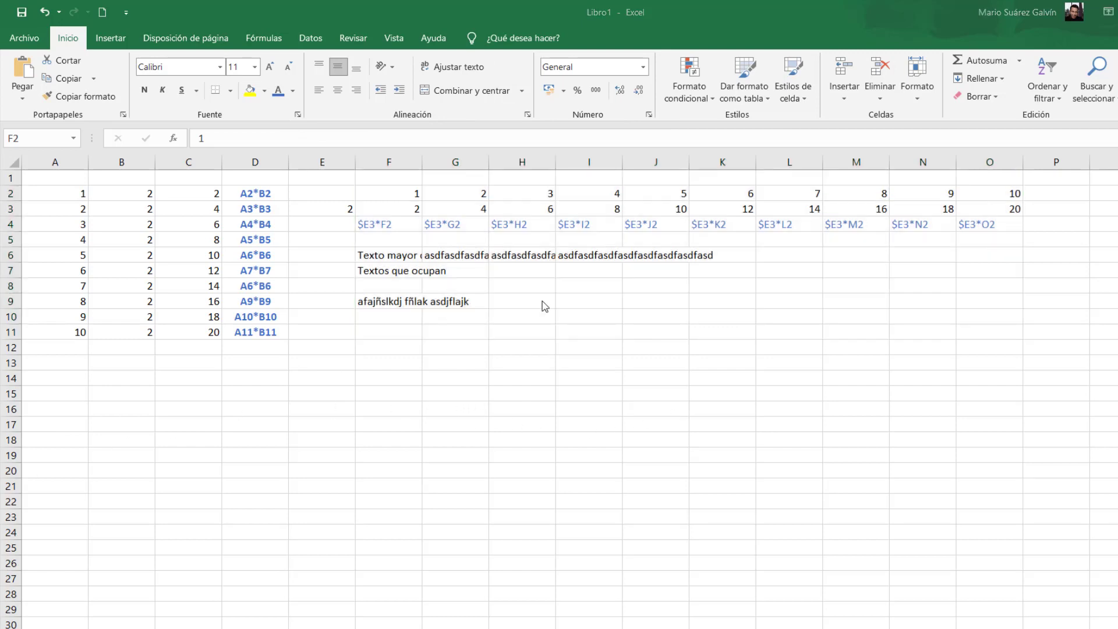
Select column E and examine the cell format options for size, hiding and showing, sheet organization and protection
click(314, 159)
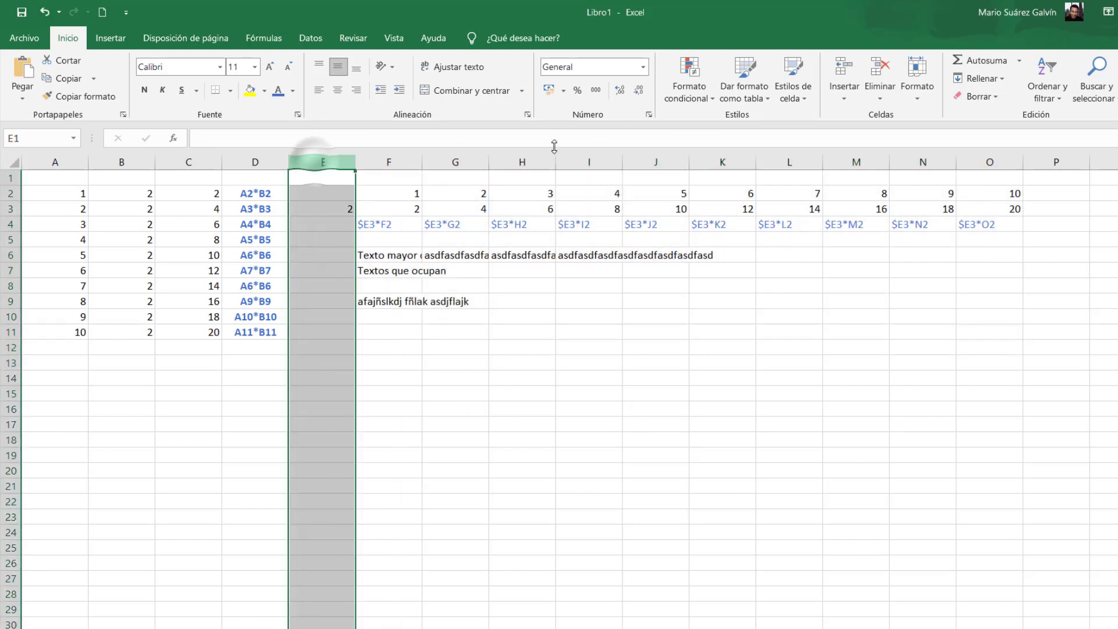
click(918, 93)
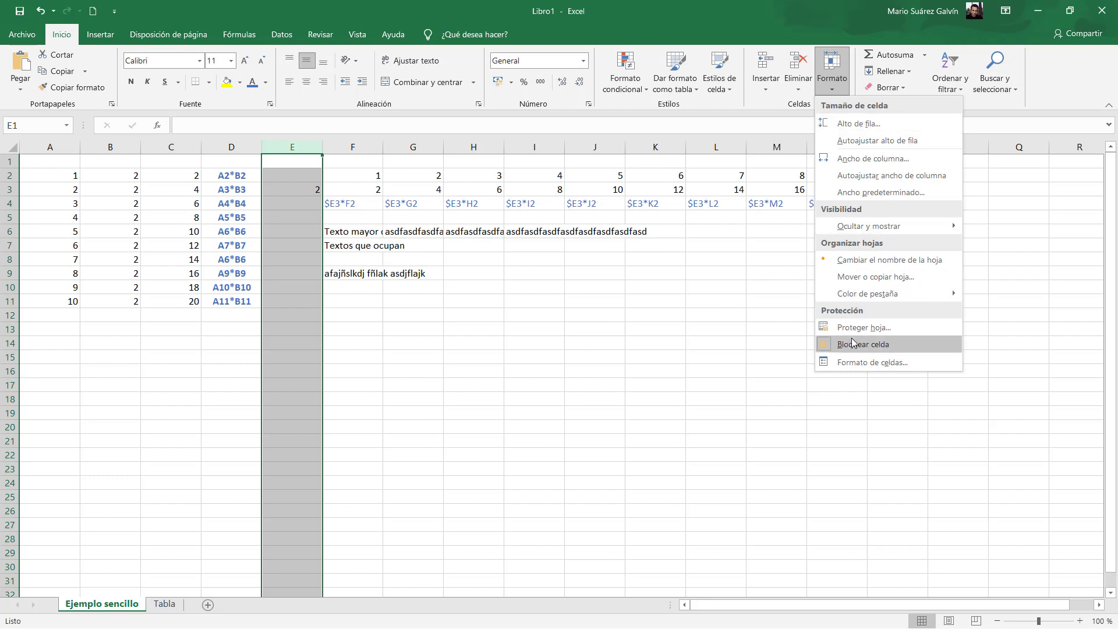
mouse_move(865, 235)
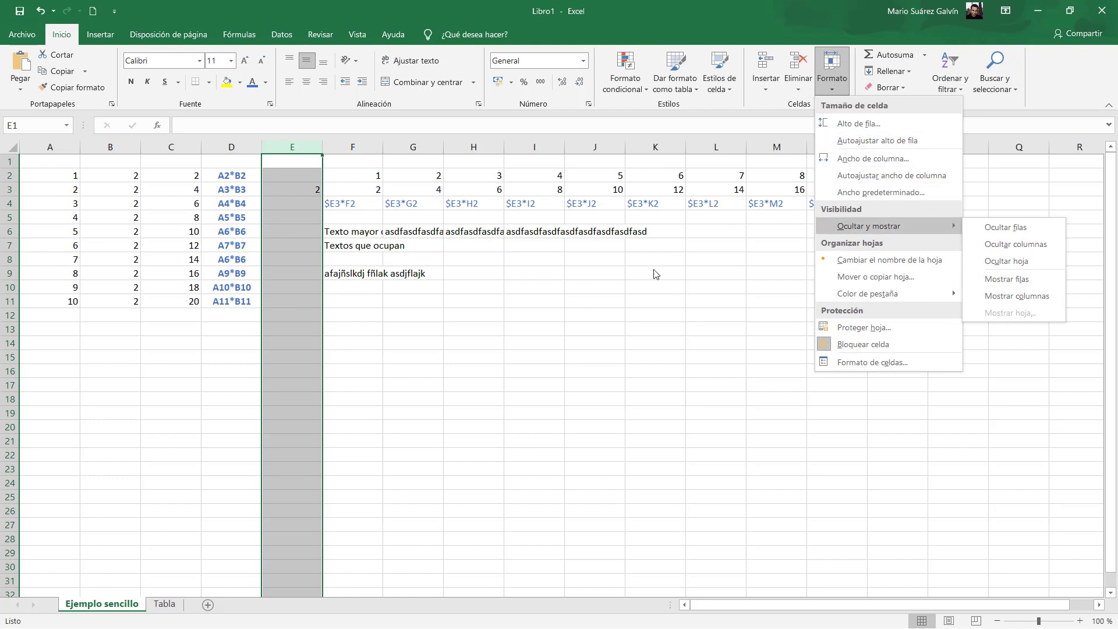
click(827, 70)
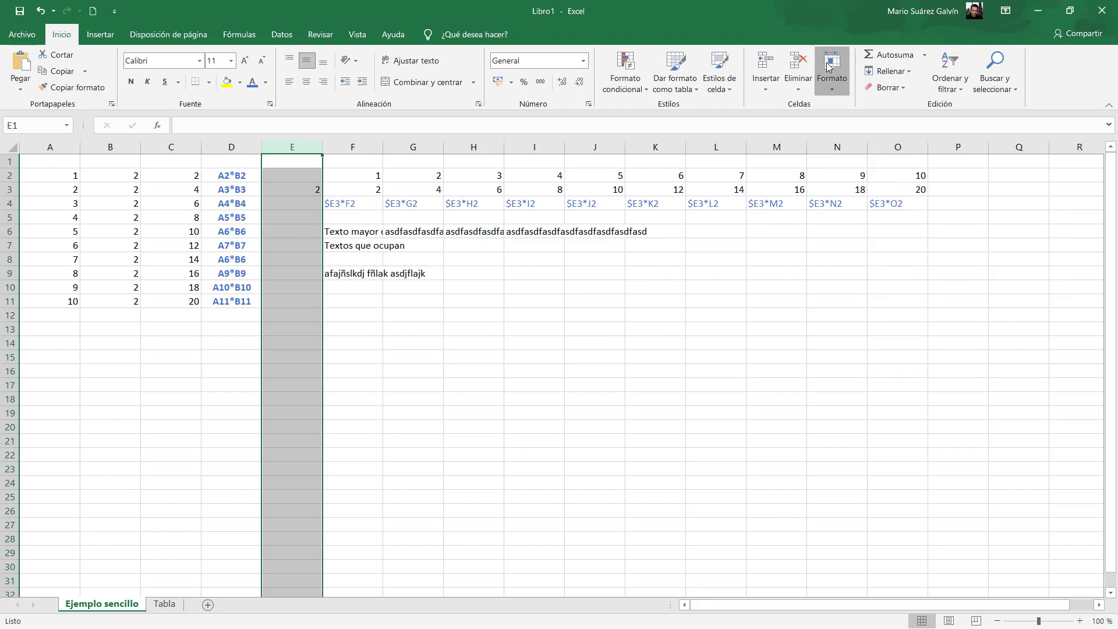
Select column G, review the cell format options for size, visibility and protection, and deselect the column
click(468, 288)
click(413, 147)
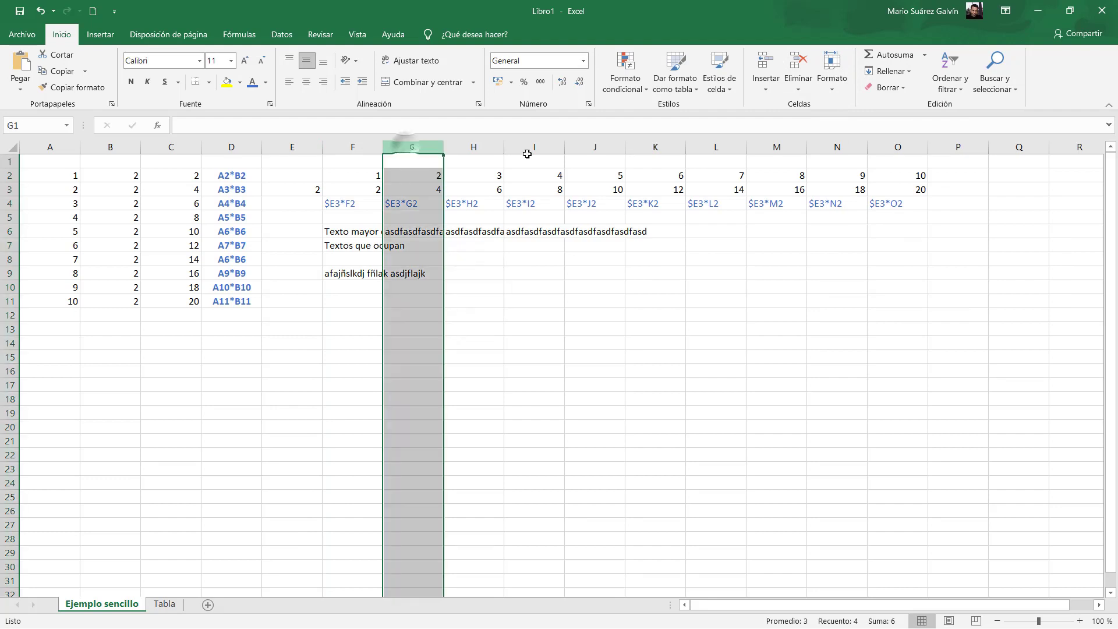
click(832, 69)
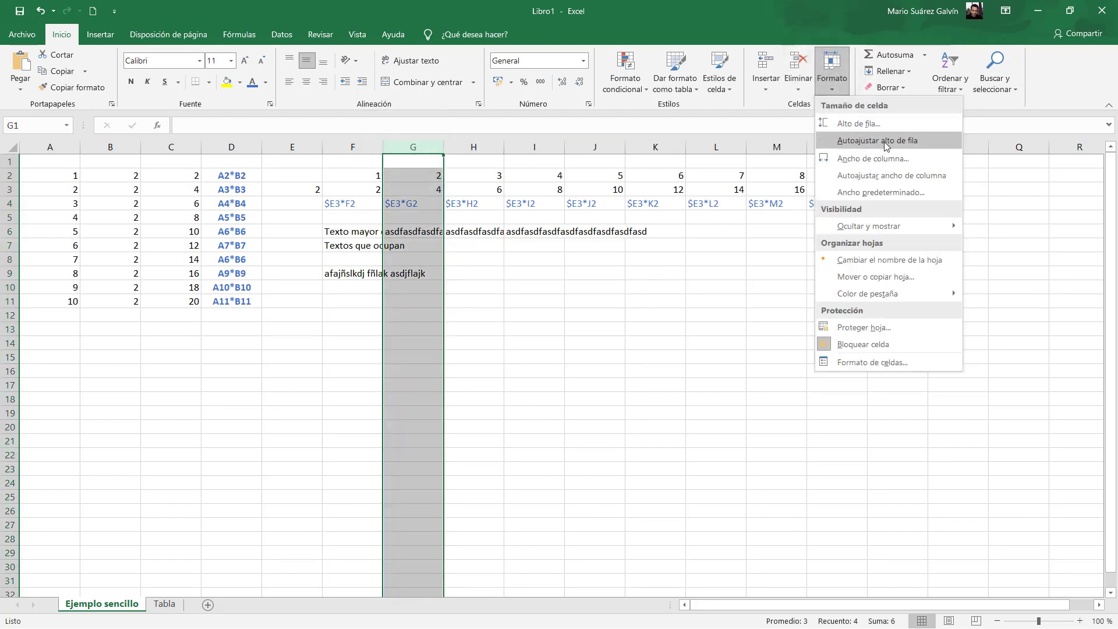
click(179, 327)
click(231, 330)
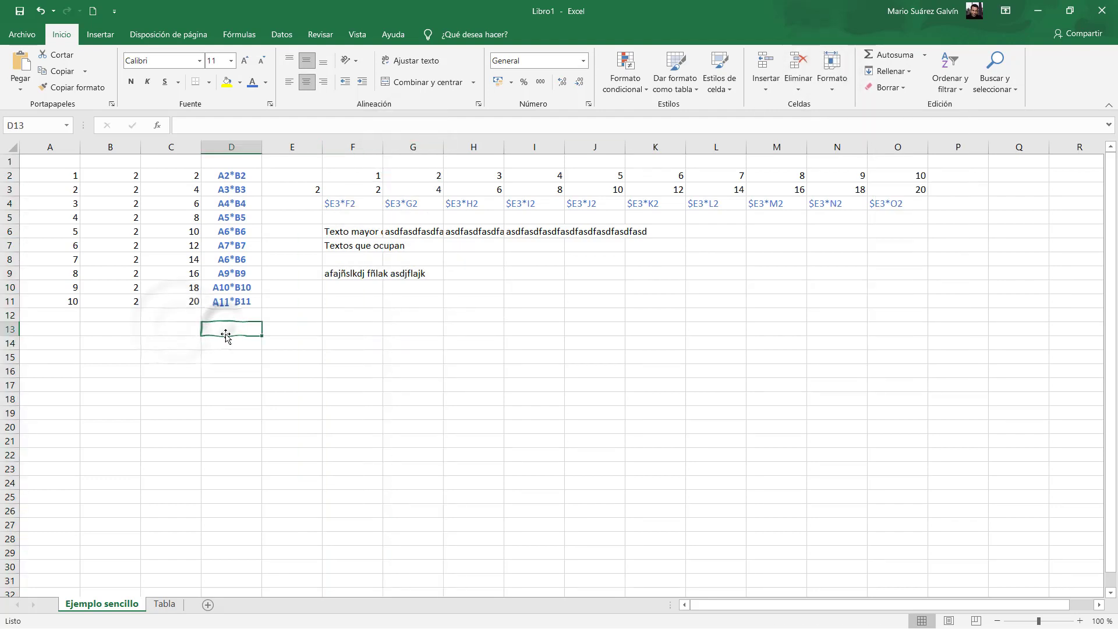
Set the height of row 14 to 20
click(350, 342)
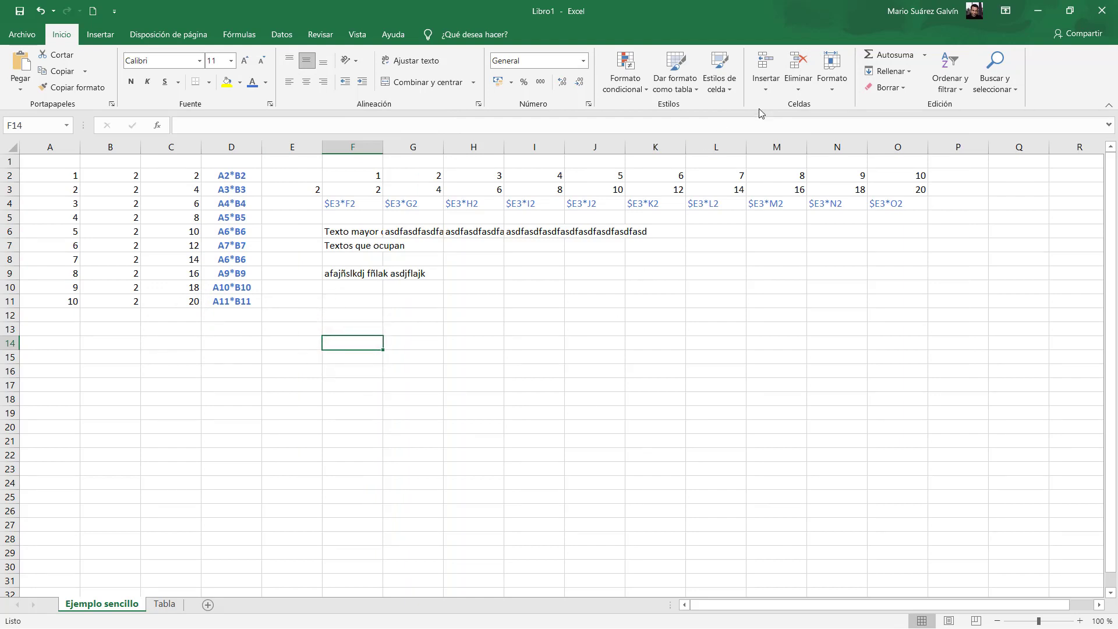
click(837, 86)
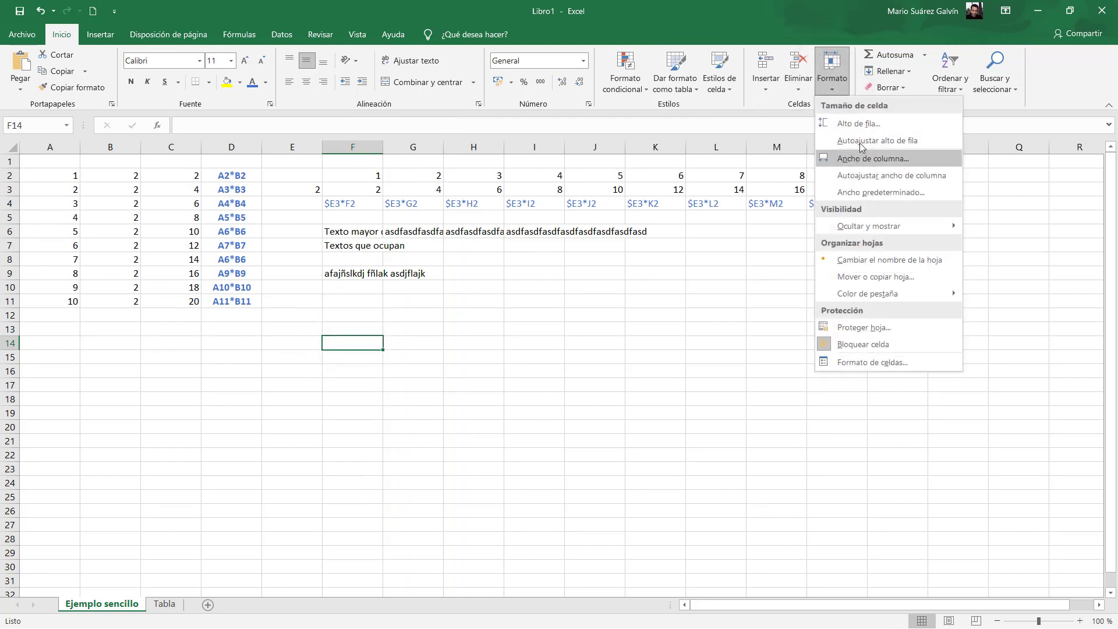
click(844, 123)
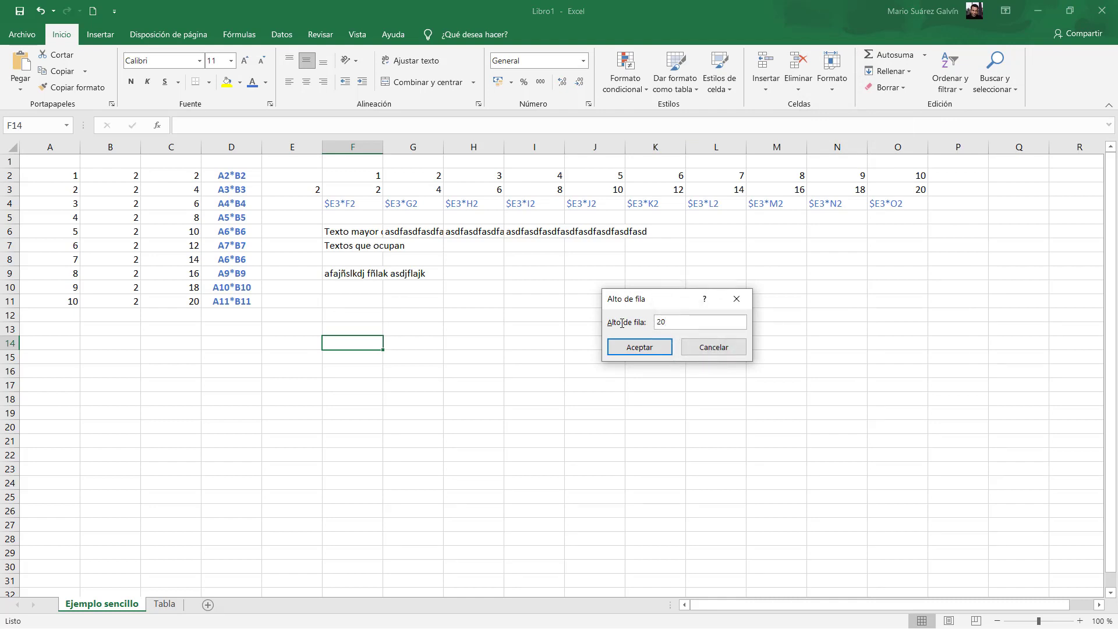
key(Return)
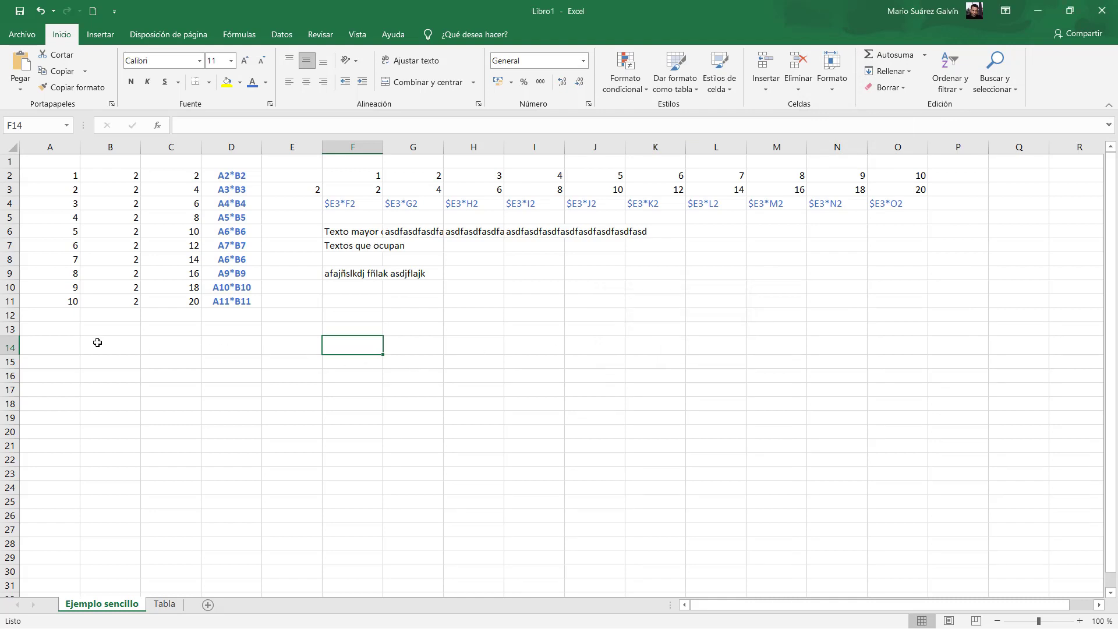
drag(207, 344, 955, 344)
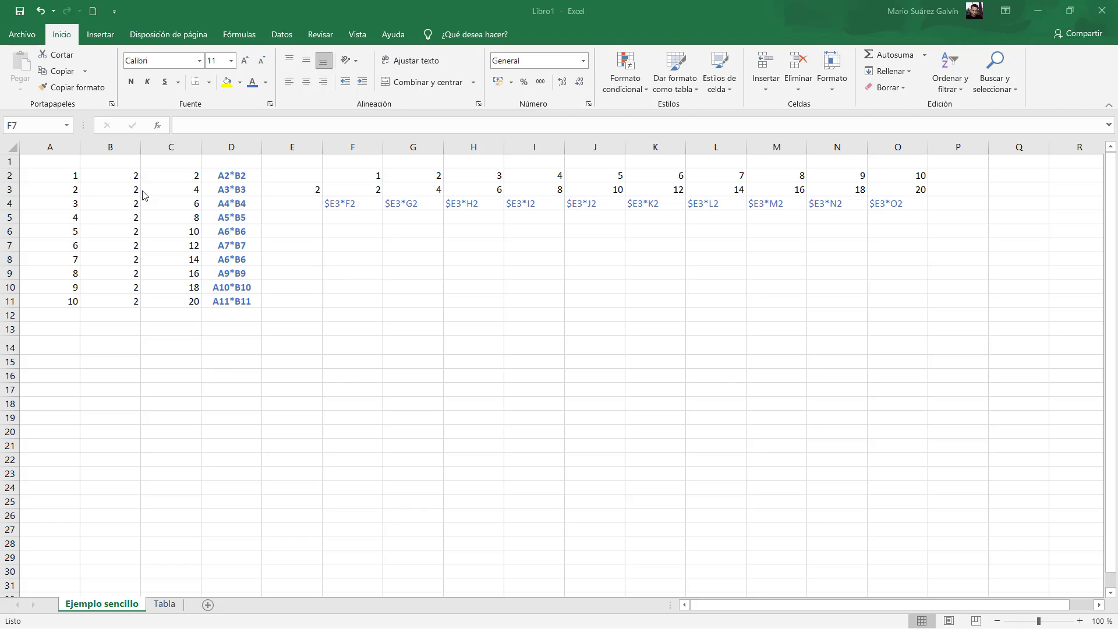
Select column B, row 6 and column B again in turn, and clear the selection by choosing a cell in column C
click(108, 145)
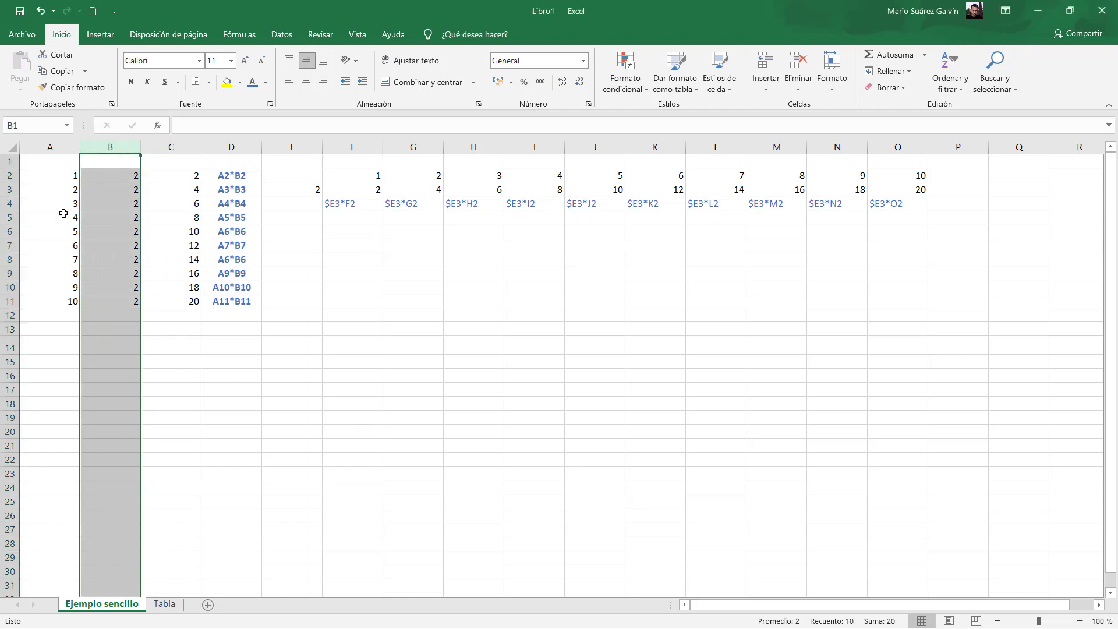
click(14, 232)
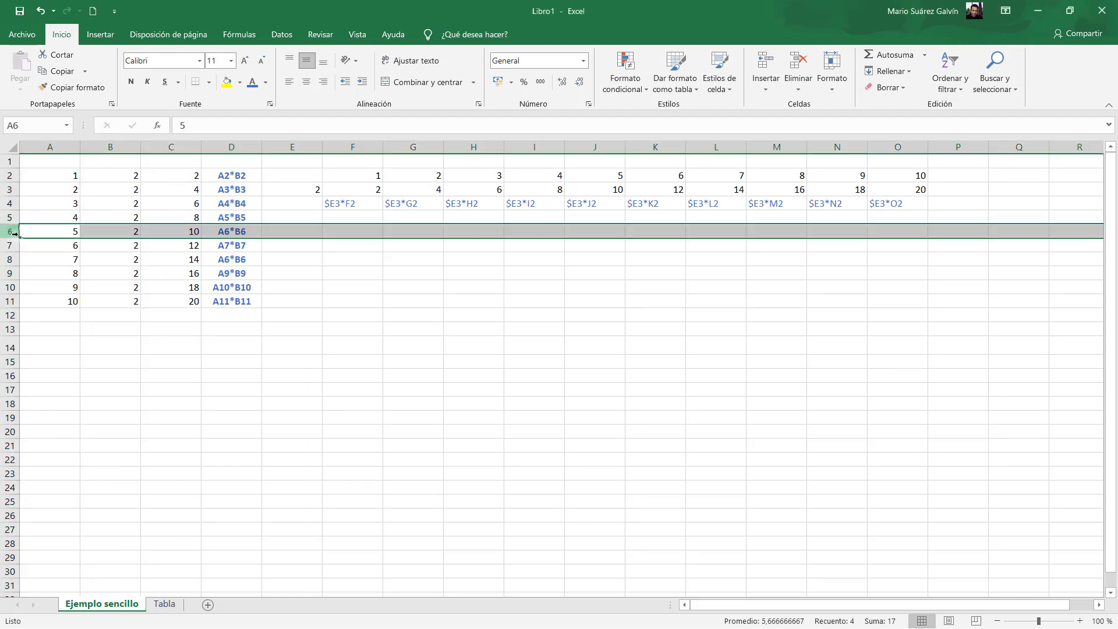
click(119, 149)
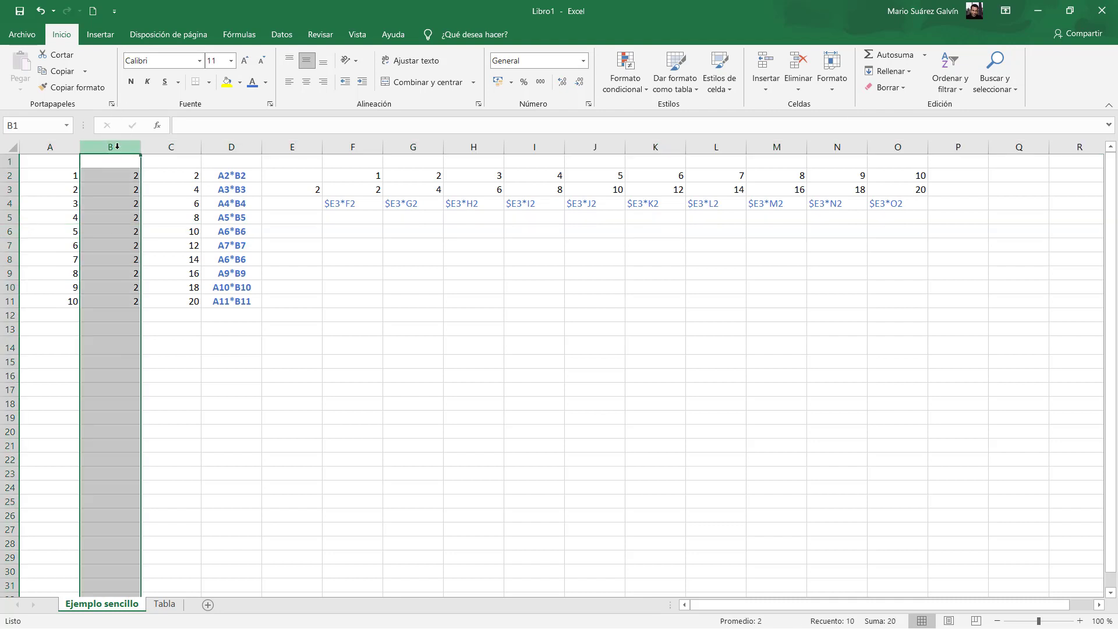
click(154, 192)
Move column B to the empty column P and check the moved values in P2, P3 and P4
click(115, 147)
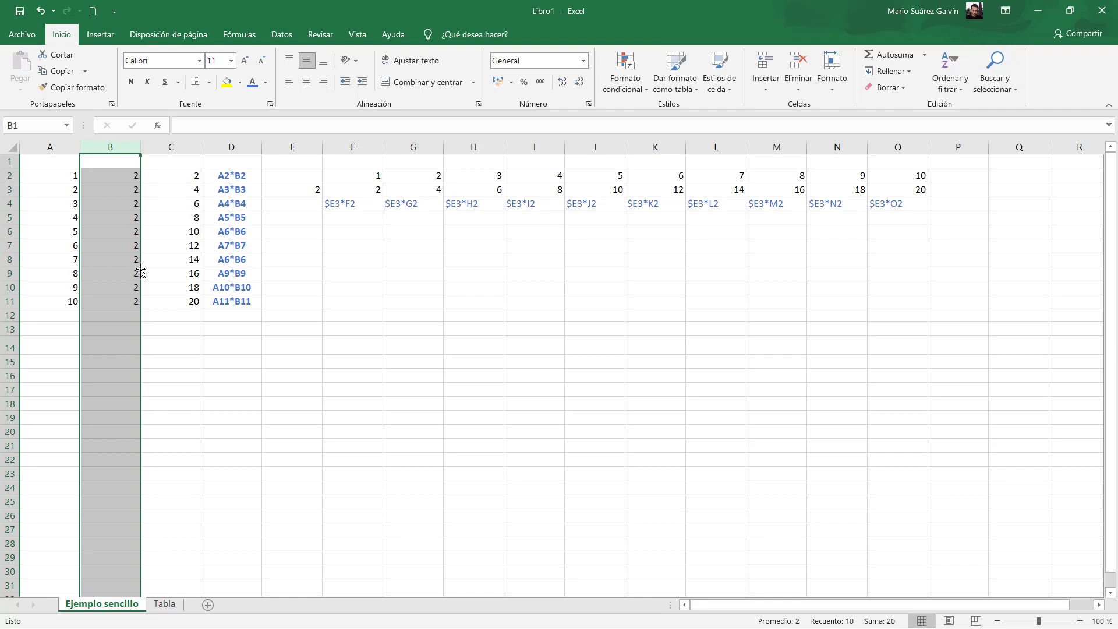
drag(141, 271, 983, 329)
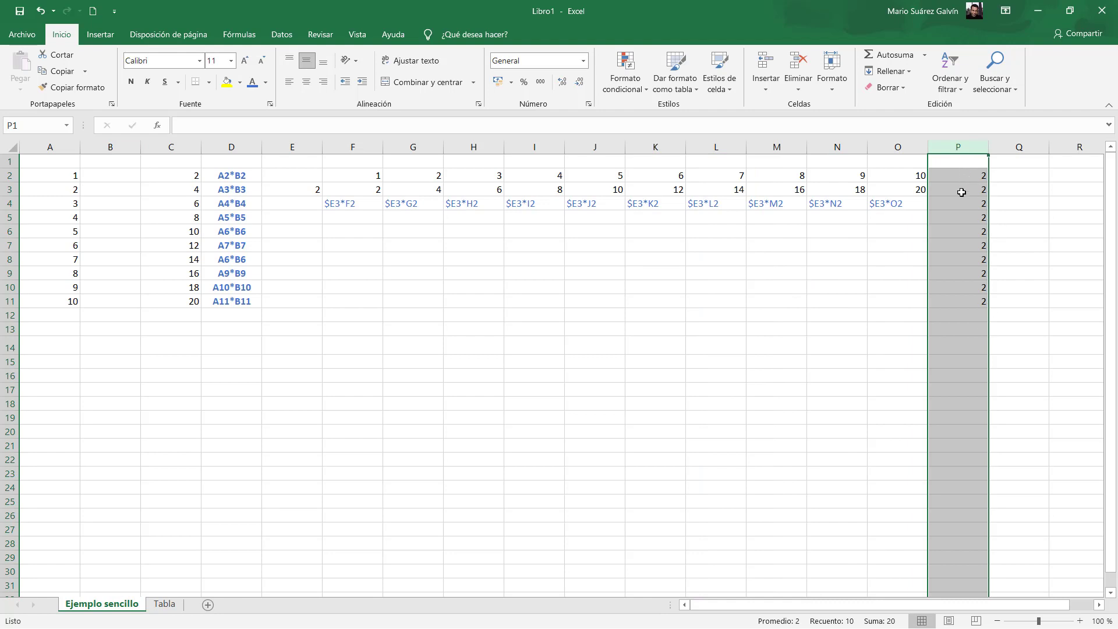
click(967, 177)
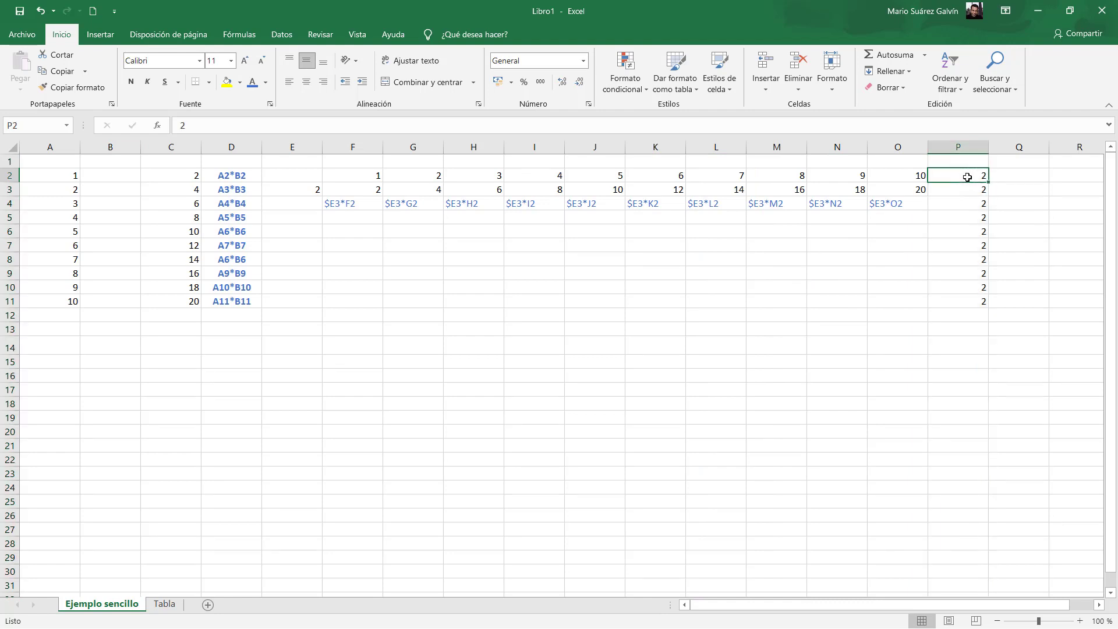
click(966, 189)
click(964, 205)
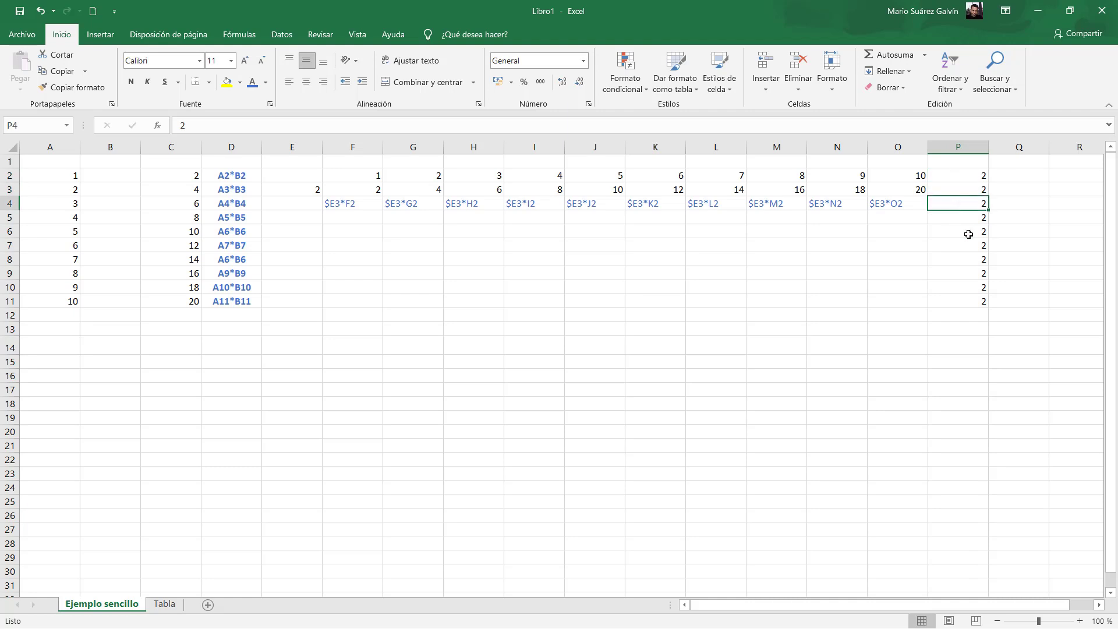
Undo the move of column B and clear the sample texts from the range F6:M19
key(ctrl+z)
key(ctrl+z)
click(414, 326)
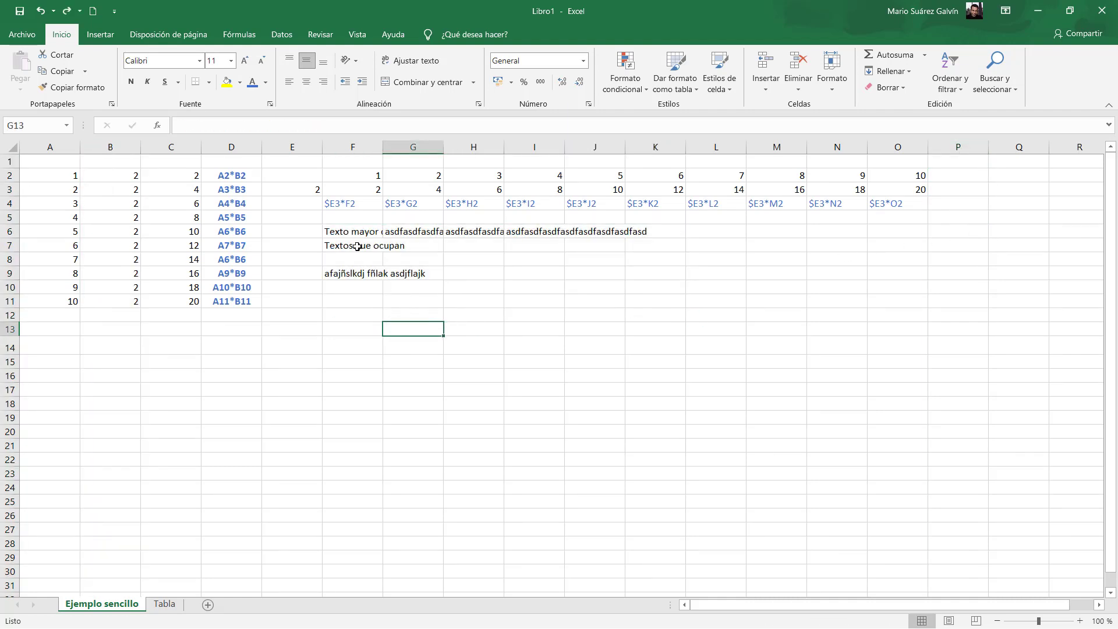
drag(350, 231, 802, 422)
key(Delete)
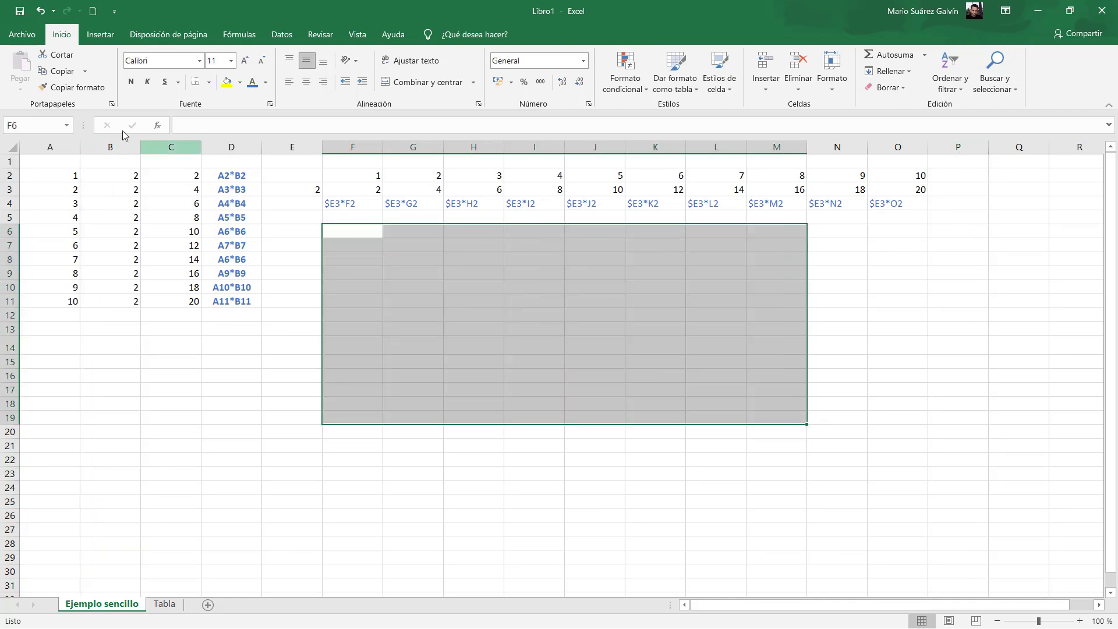
Move column C with its multiplication formulas to the empty column P
click(171, 147)
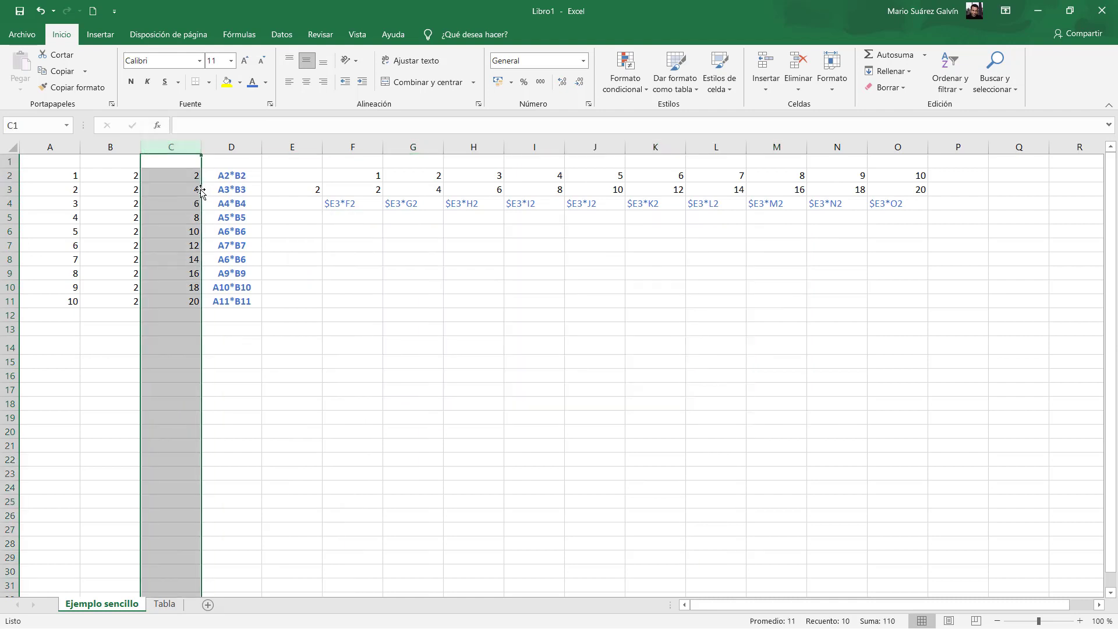
drag(200, 190, 1000, 283)
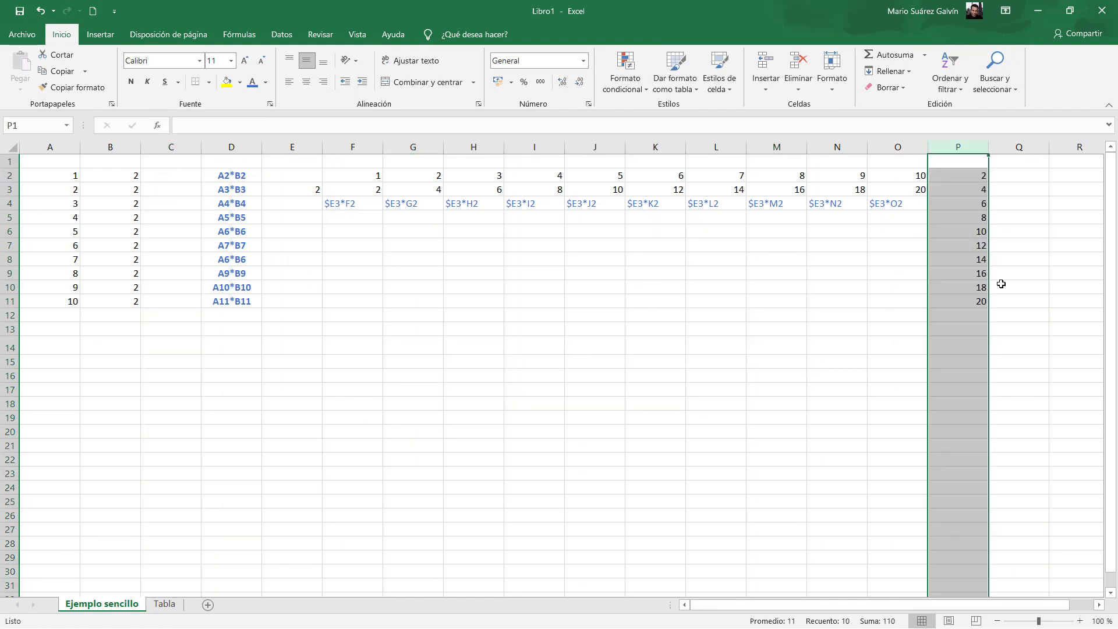
Examine the formulas in the cells of column P, from P2 down to P9, for the cells they refer to
click(949, 220)
click(950, 202)
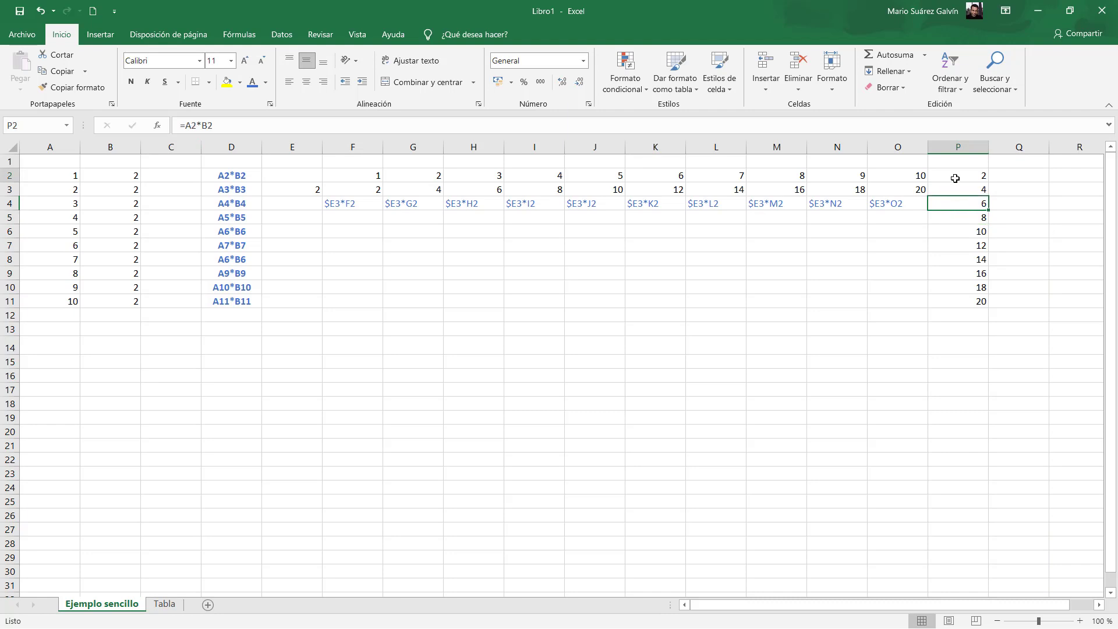
click(949, 175)
click(945, 191)
click(949, 217)
click(955, 246)
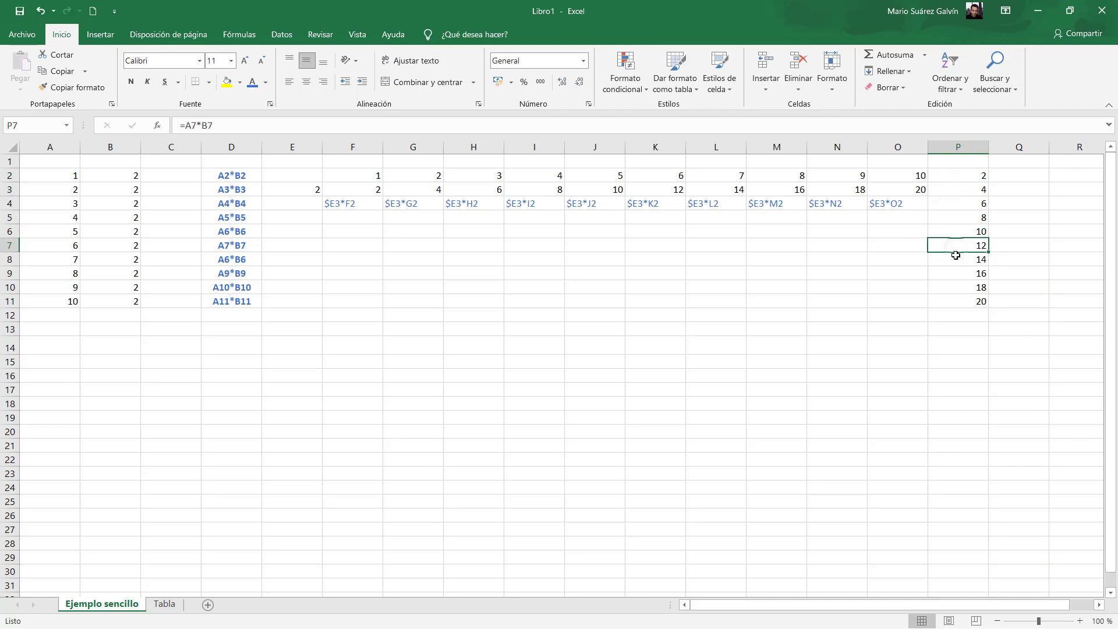
click(957, 276)
click(968, 247)
click(970, 193)
click(971, 177)
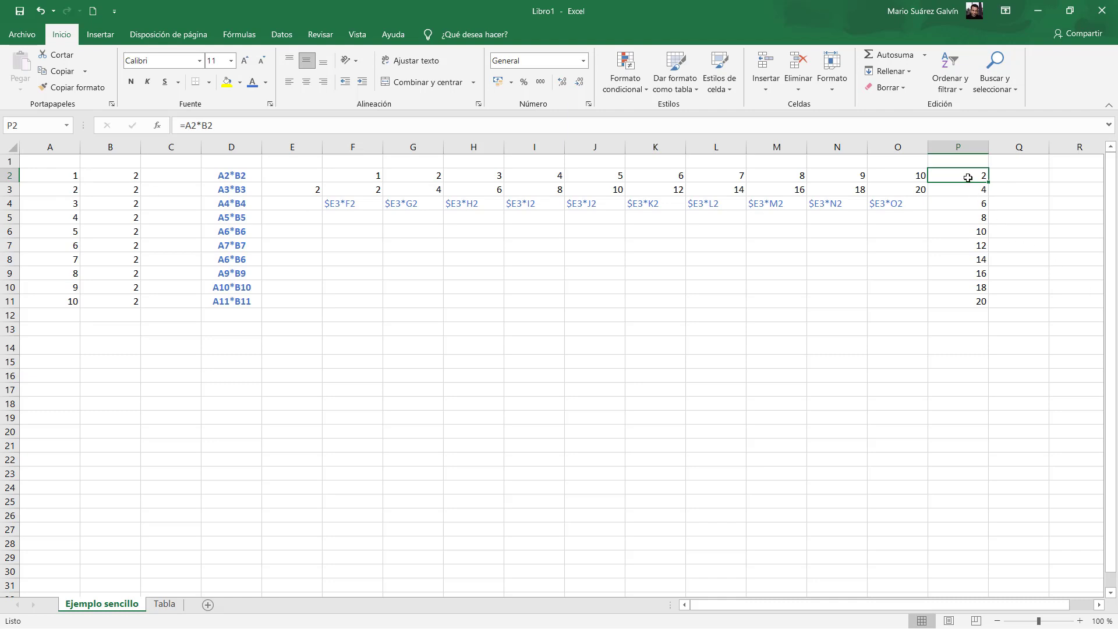
Select the range P2:P11 and move it back to C2:C11
drag(967, 199, 975, 294)
key(ctrl+space)
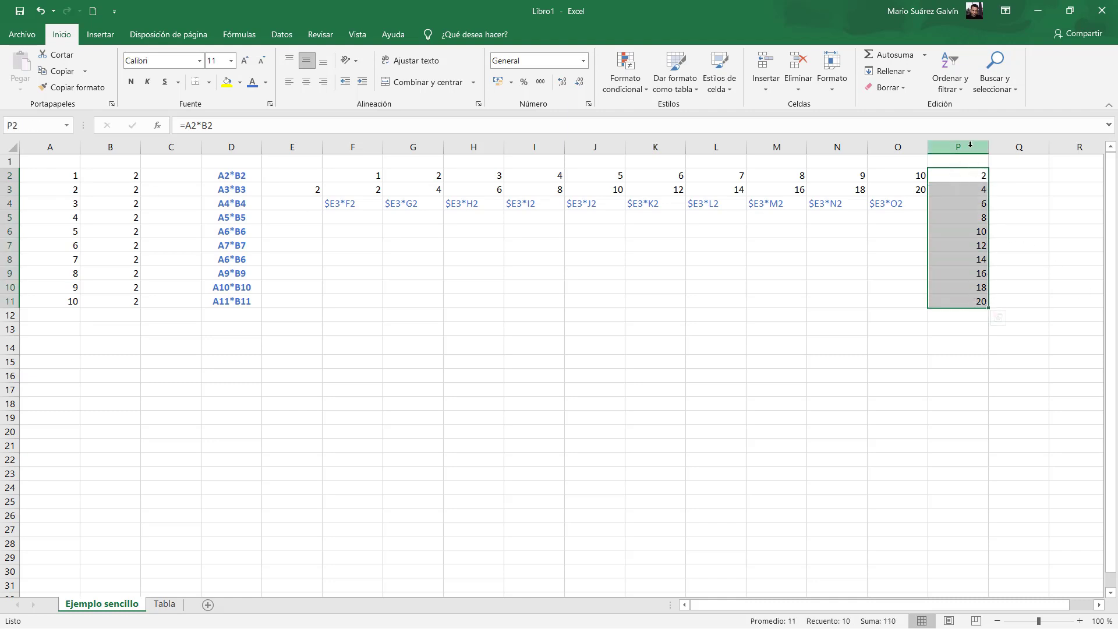
drag(988, 203, 166, 300)
Try moving the whole of column C elsewhere in the sheet, and undo the move
click(178, 249)
click(171, 147)
drag(201, 228, 537, 441)
key(ctrl+z)
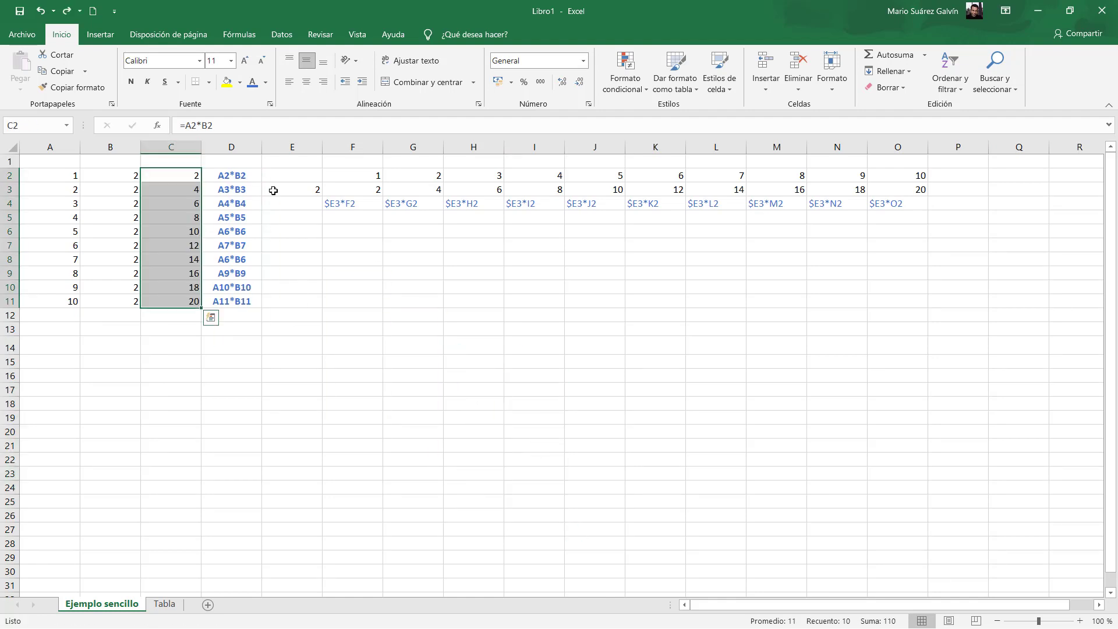
Select column C, column B and column C again in turn
click(178, 147)
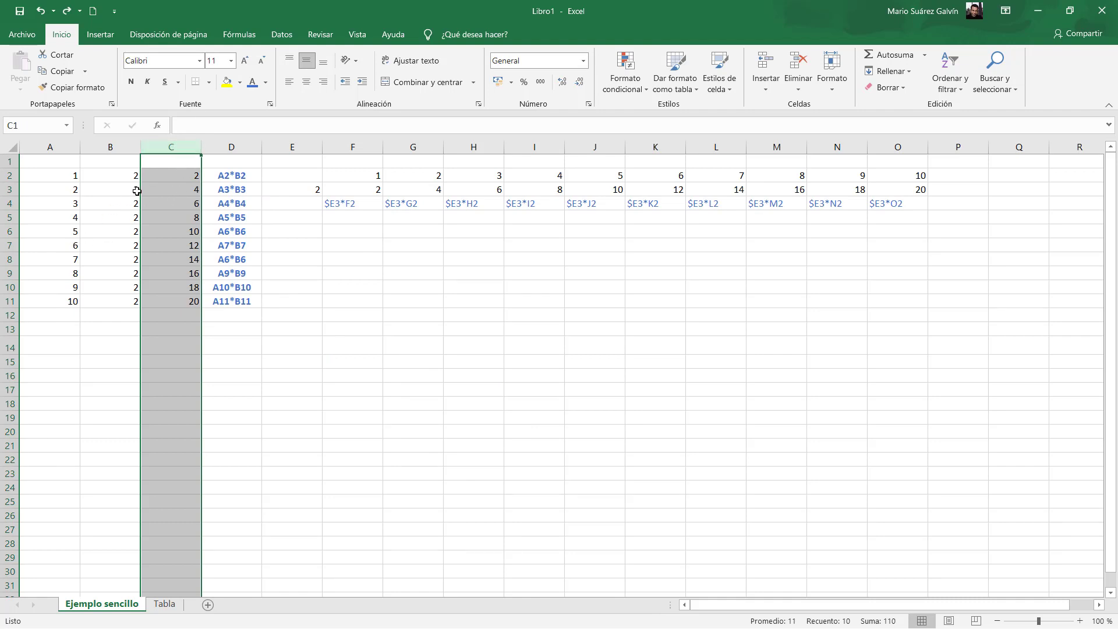
click(115, 146)
click(161, 146)
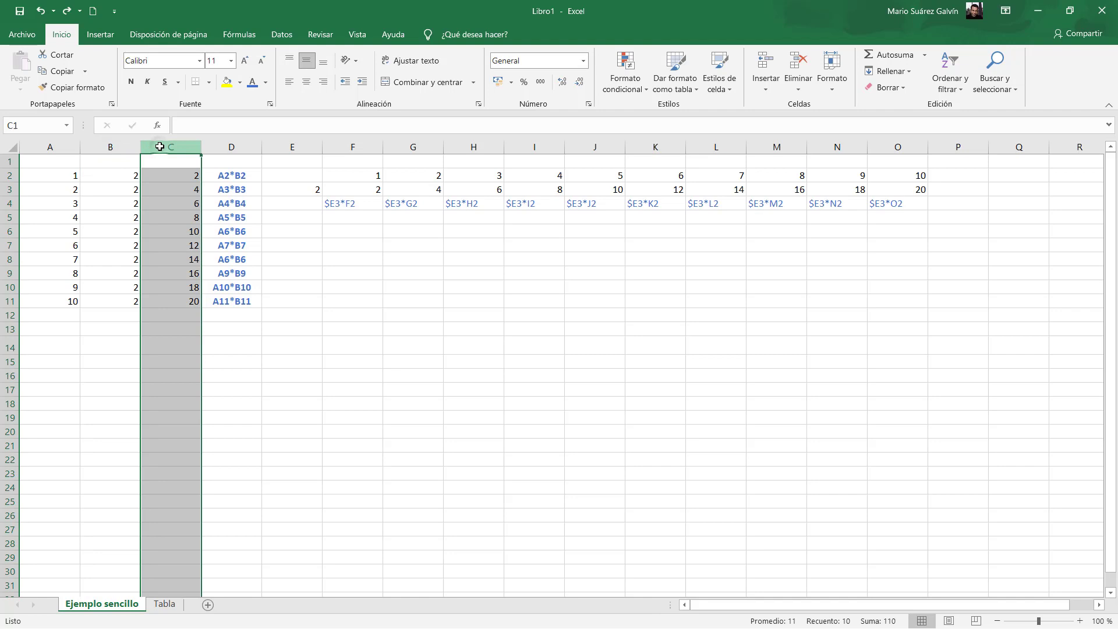
Cut and insert column B between columns C and D so they swap places, and swap the two columns back the same way
click(112, 148)
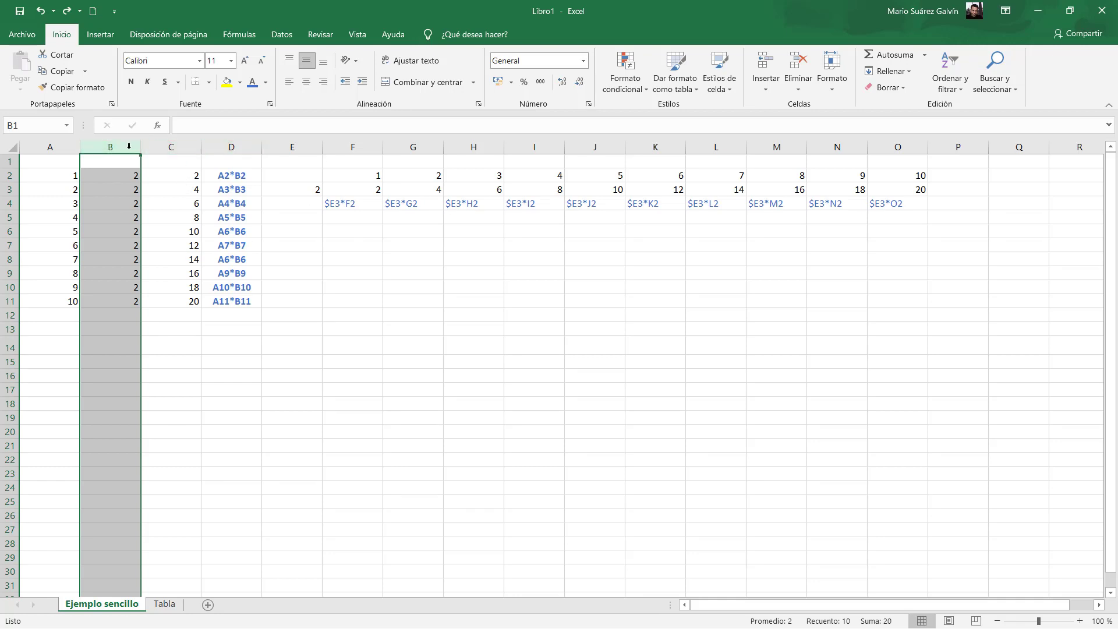
key(shift)
drag(140, 220, 186, 223)
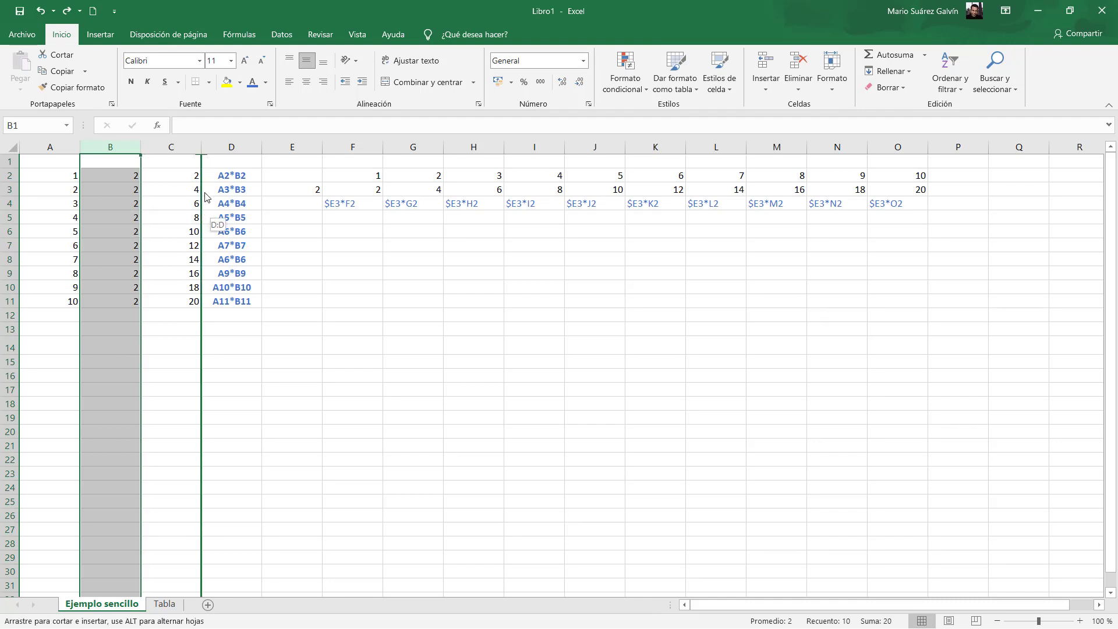
drag(214, 221, 201, 190)
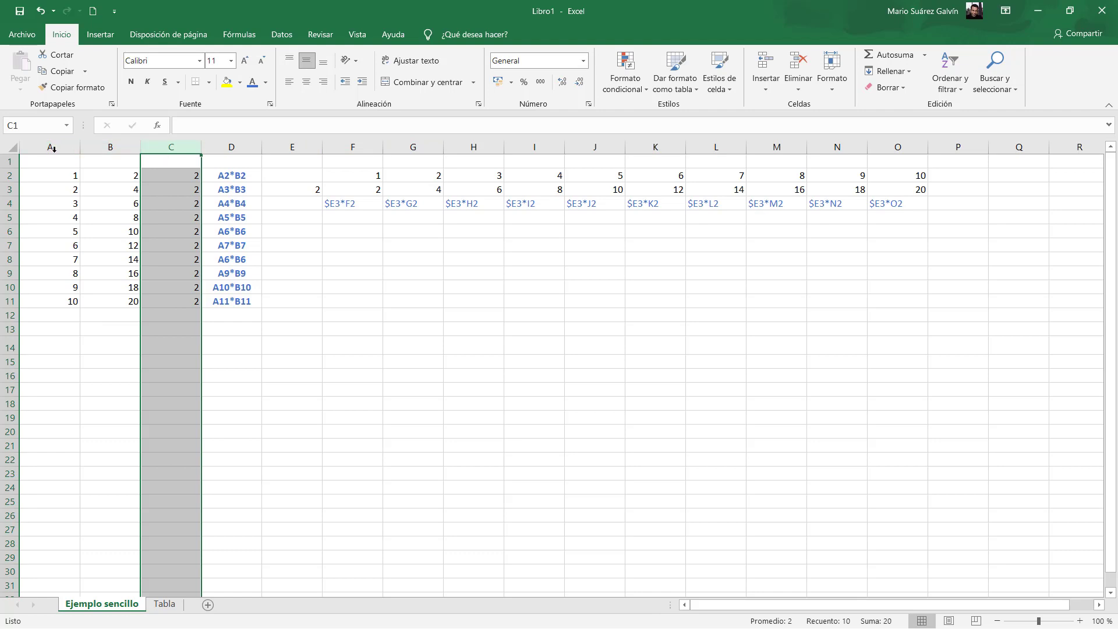
click(119, 150)
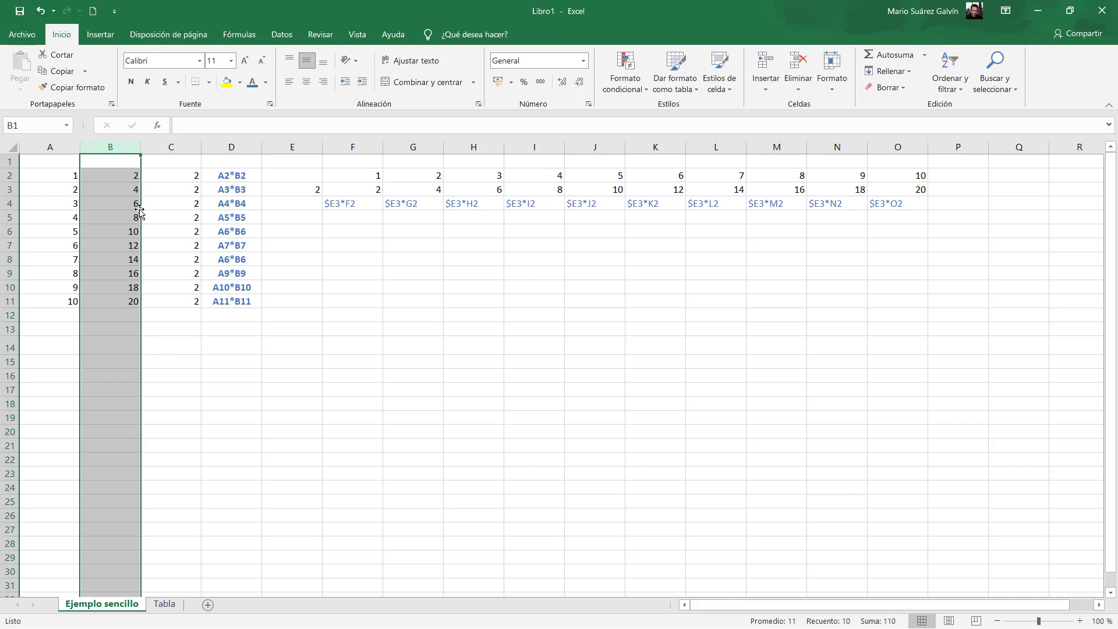
drag(140, 211, 200, 212)
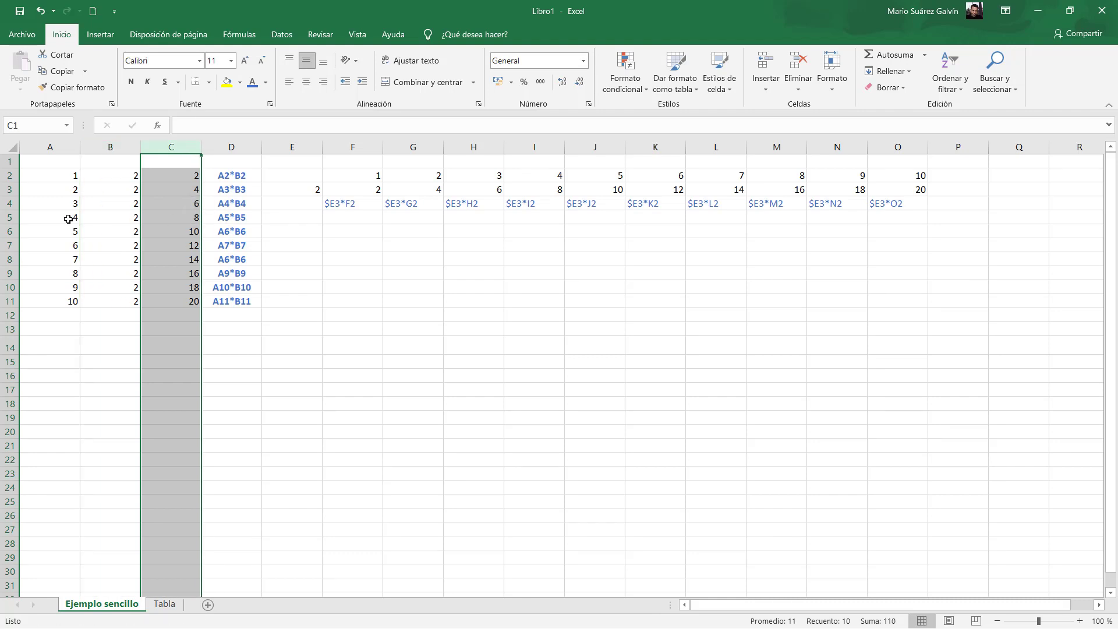
Move row 4 down to row 10 by inserting it just above row 11, shifting the rows between upward
click(279, 212)
click(10, 203)
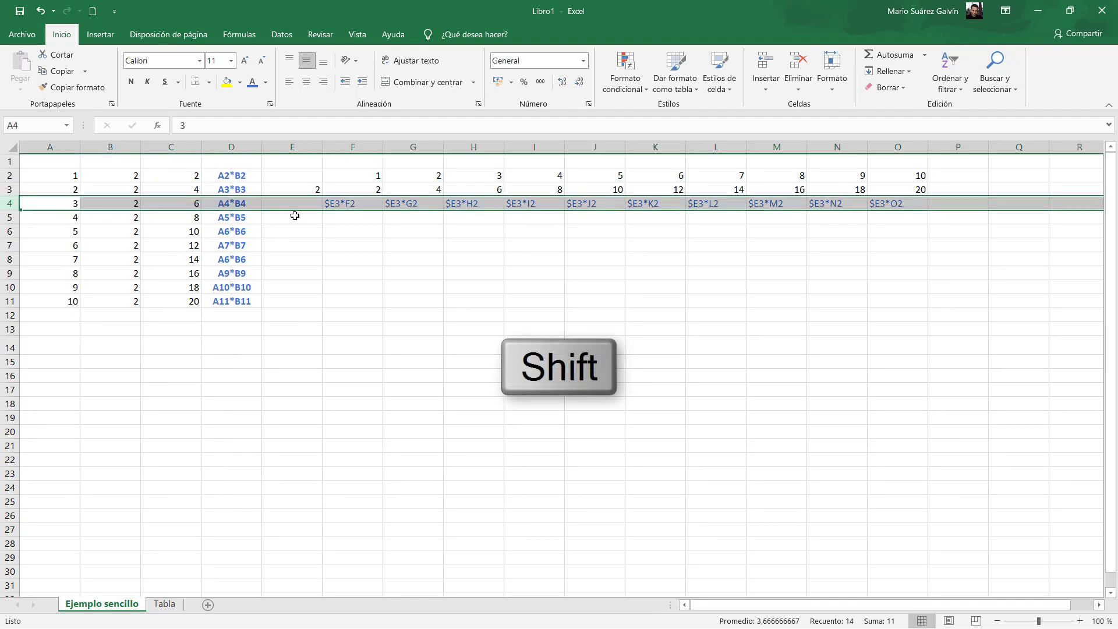
drag(302, 211, 305, 296)
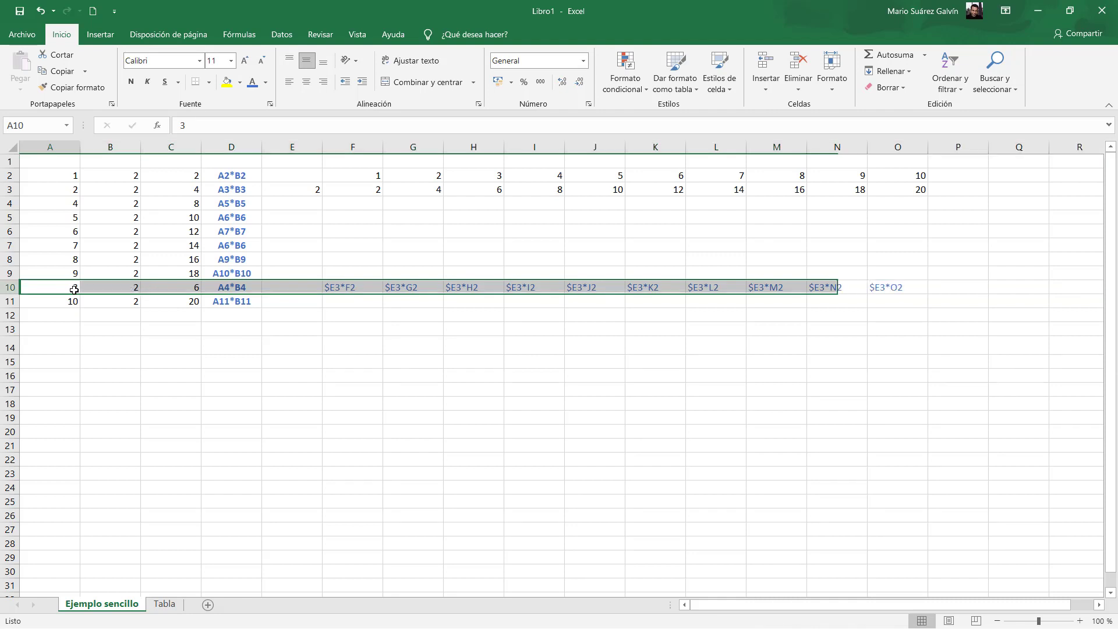
Check the values and formula in the moved row 10, and the values in A2, A3 and A4
click(130, 287)
click(187, 298)
click(188, 289)
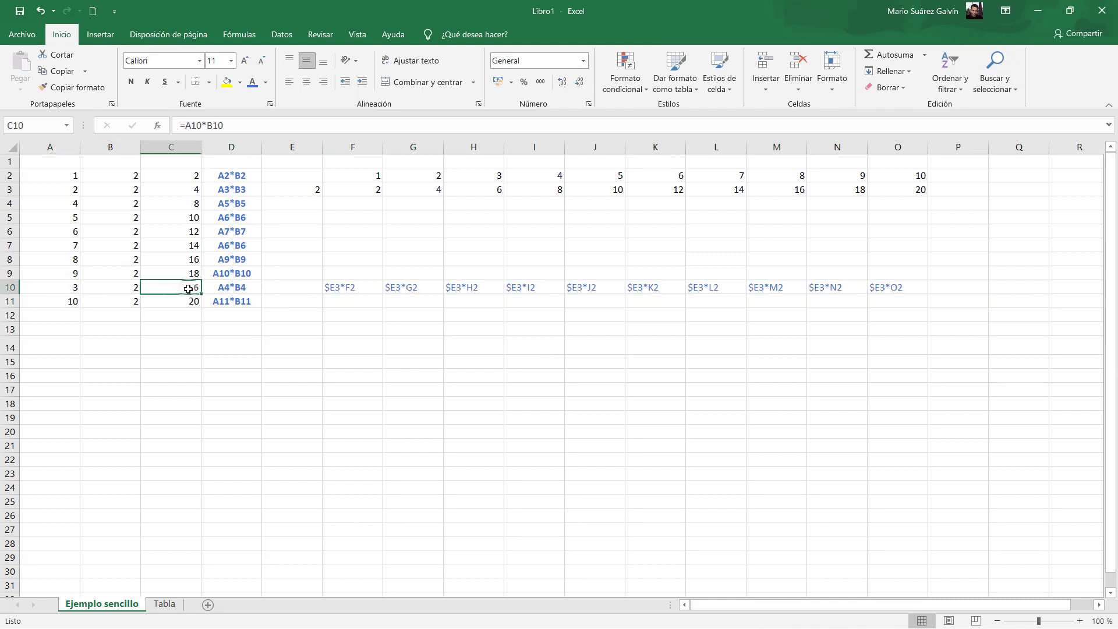
click(77, 174)
click(77, 189)
click(76, 202)
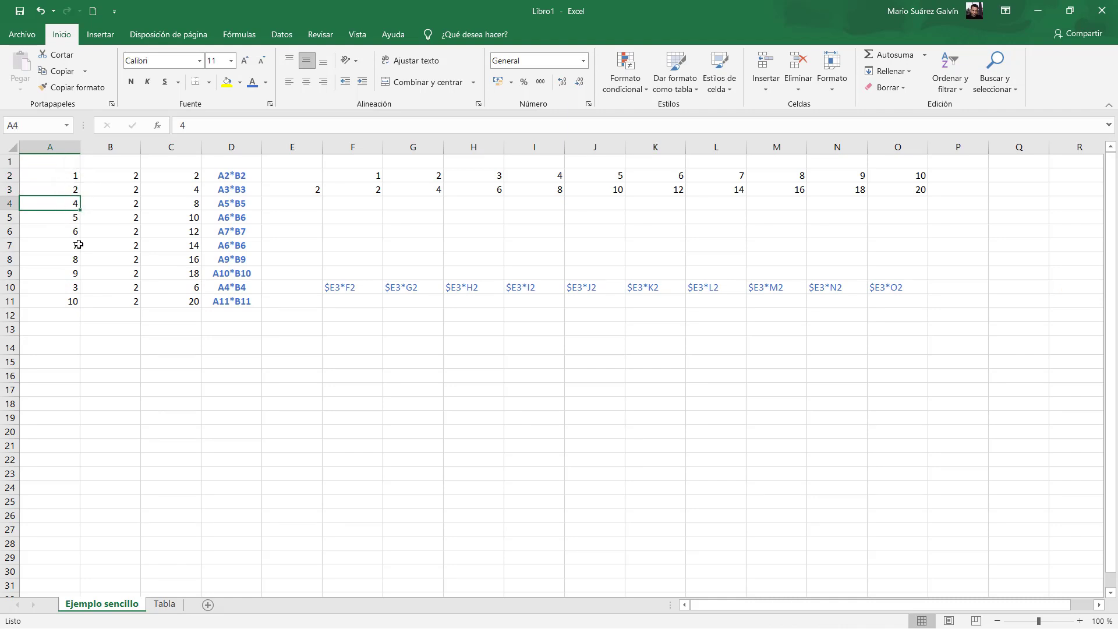
Move row 10 back up to row 4 by inserting it between rows 3 and 4, shifting the rows between downward
click(68, 289)
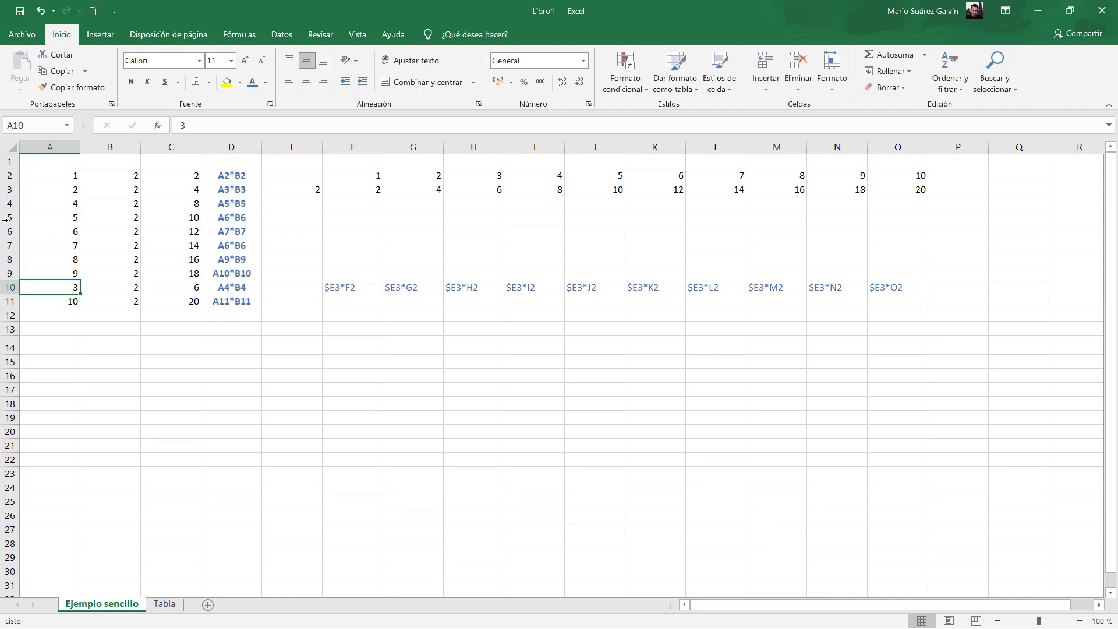
key(shift)
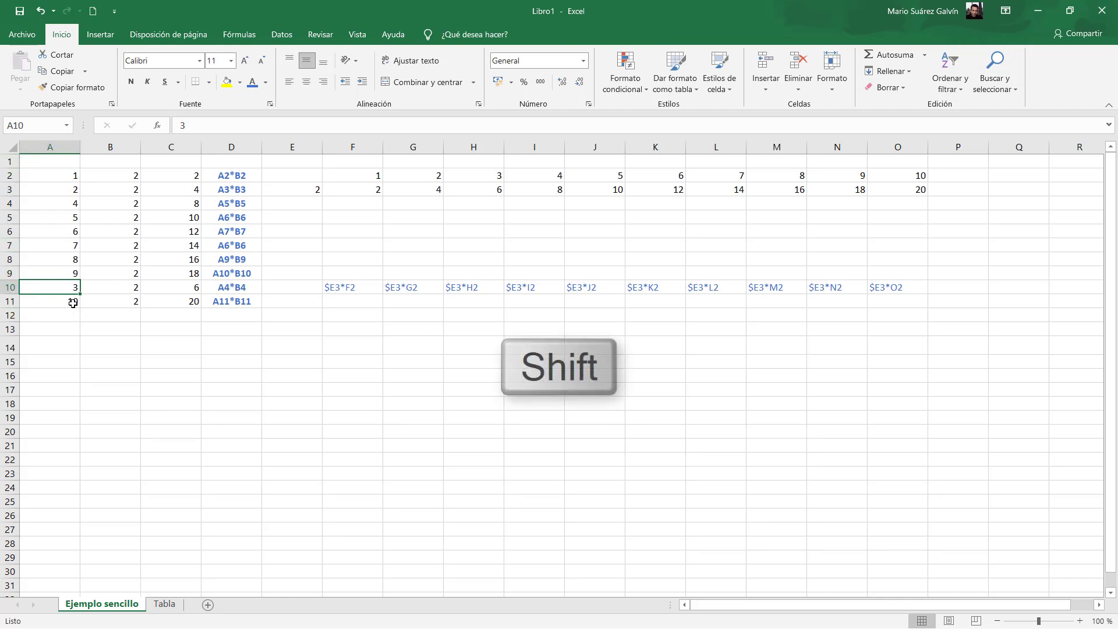
shift+click(11, 288)
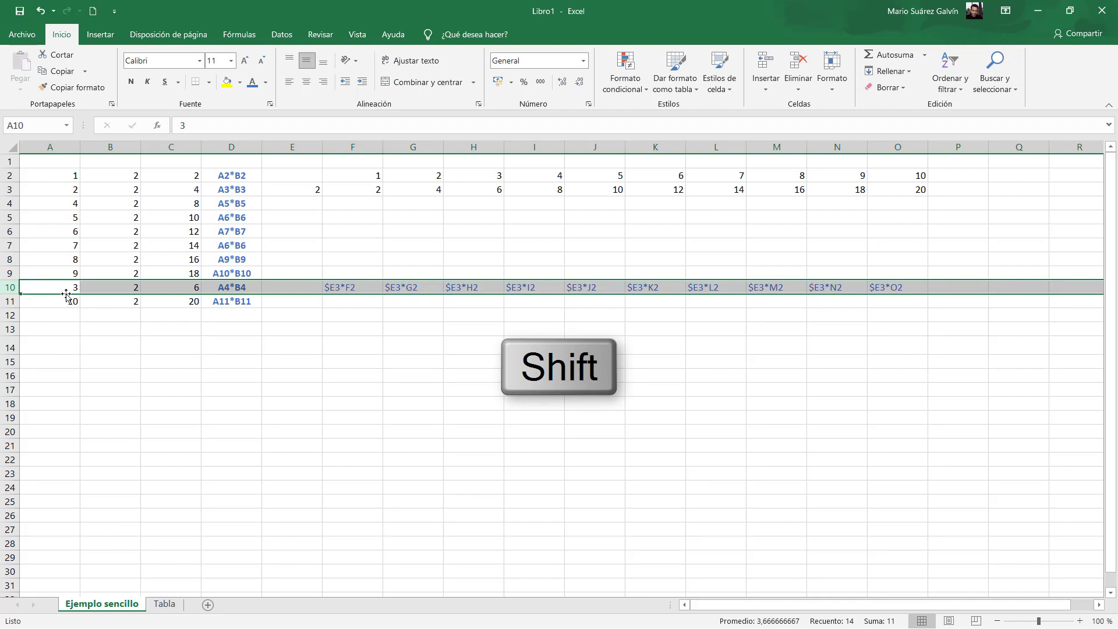
drag(66, 296, 173, 193)
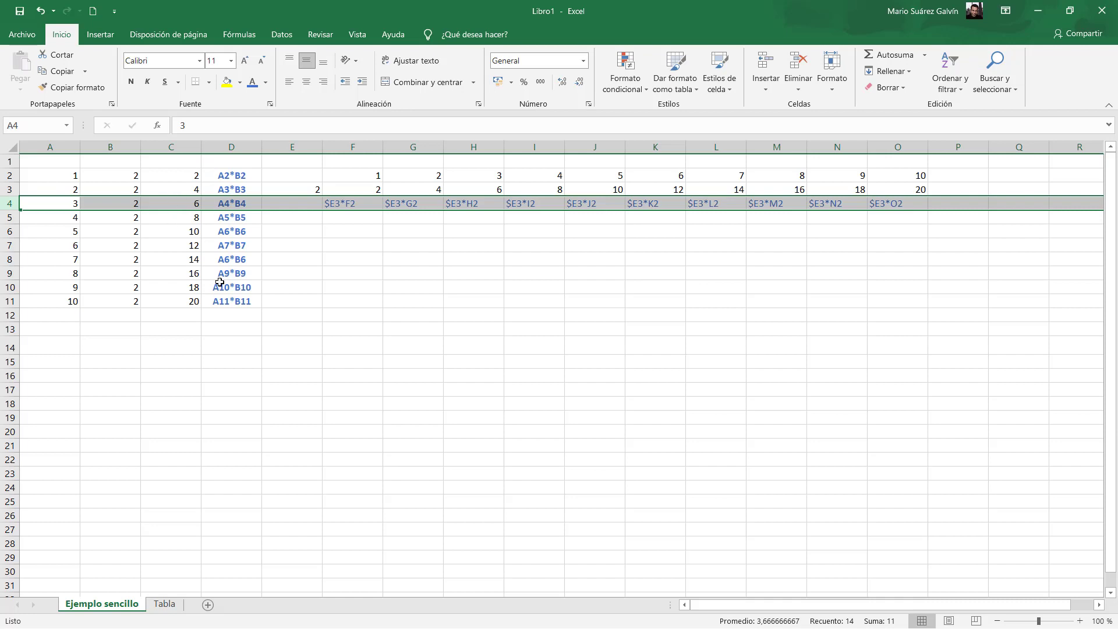
click(372, 285)
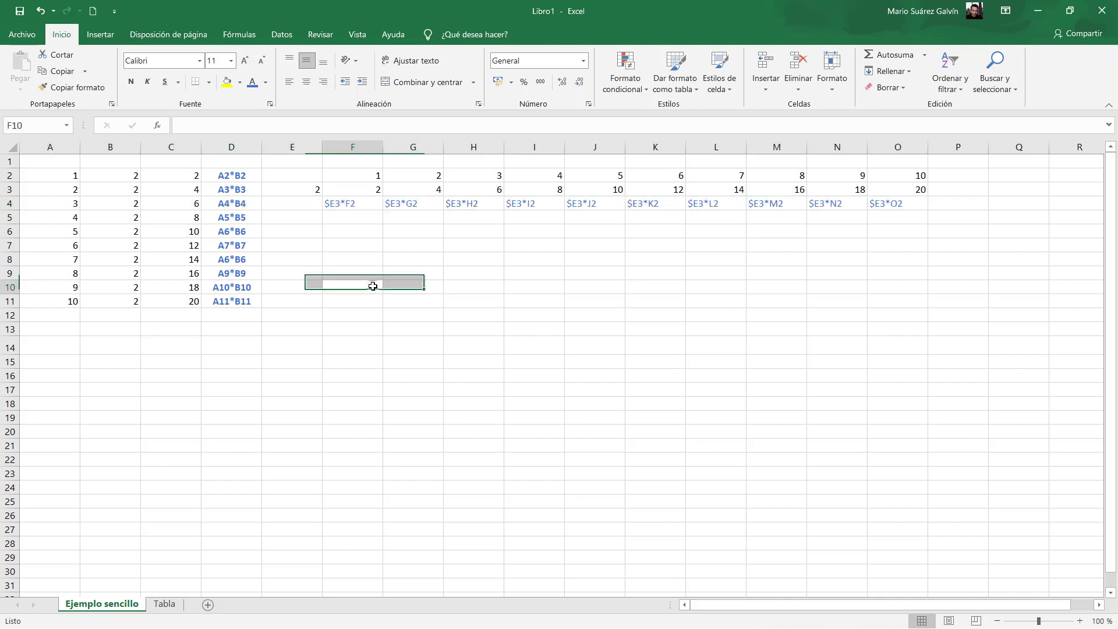
Select column C, row 6 and column B in turn, and check the formula in C11
click(291, 223)
click(266, 188)
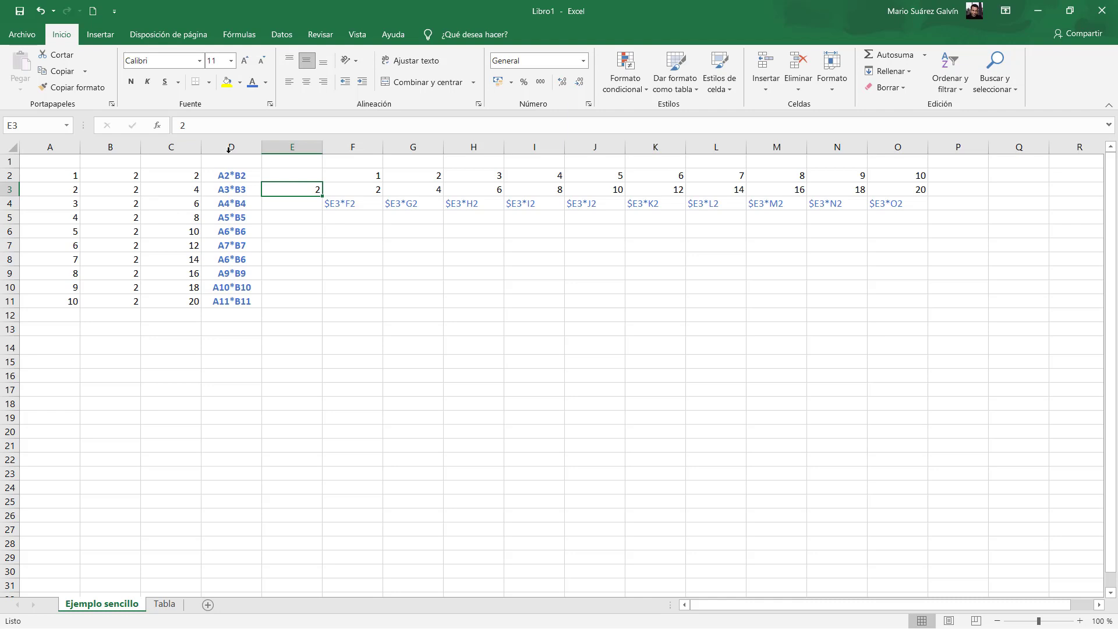
click(205, 146)
click(192, 147)
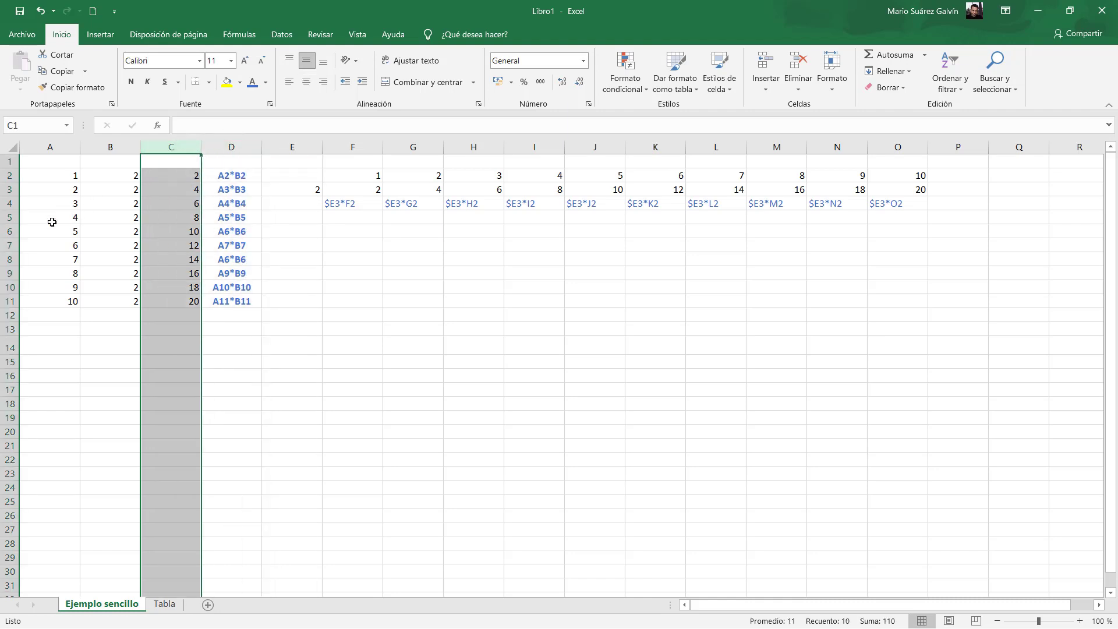
click(11, 231)
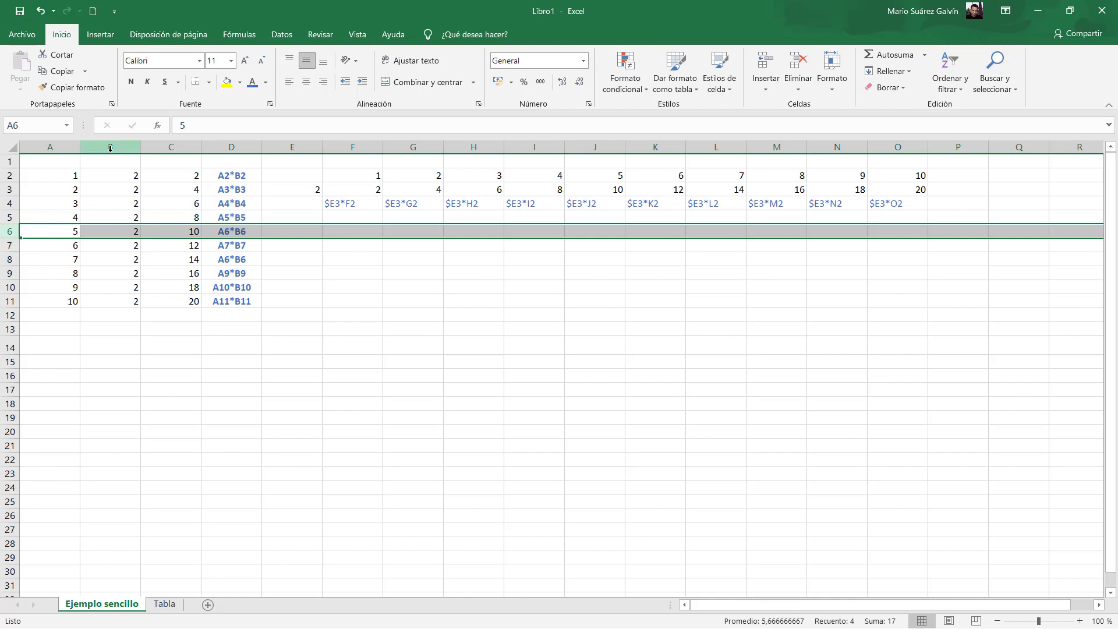
click(166, 147)
click(123, 147)
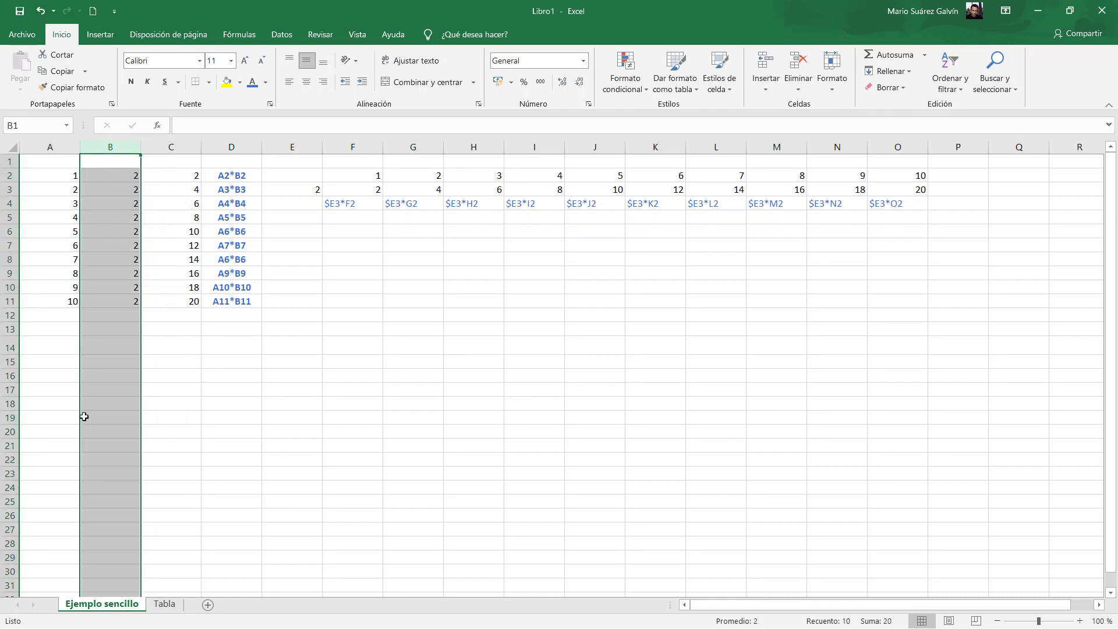
click(186, 300)
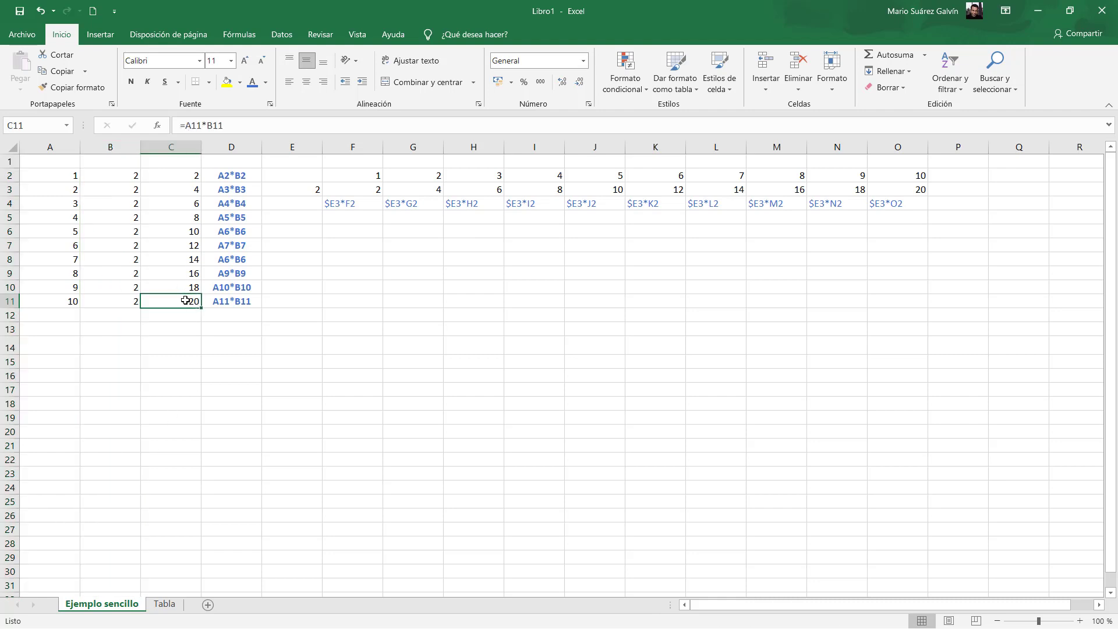